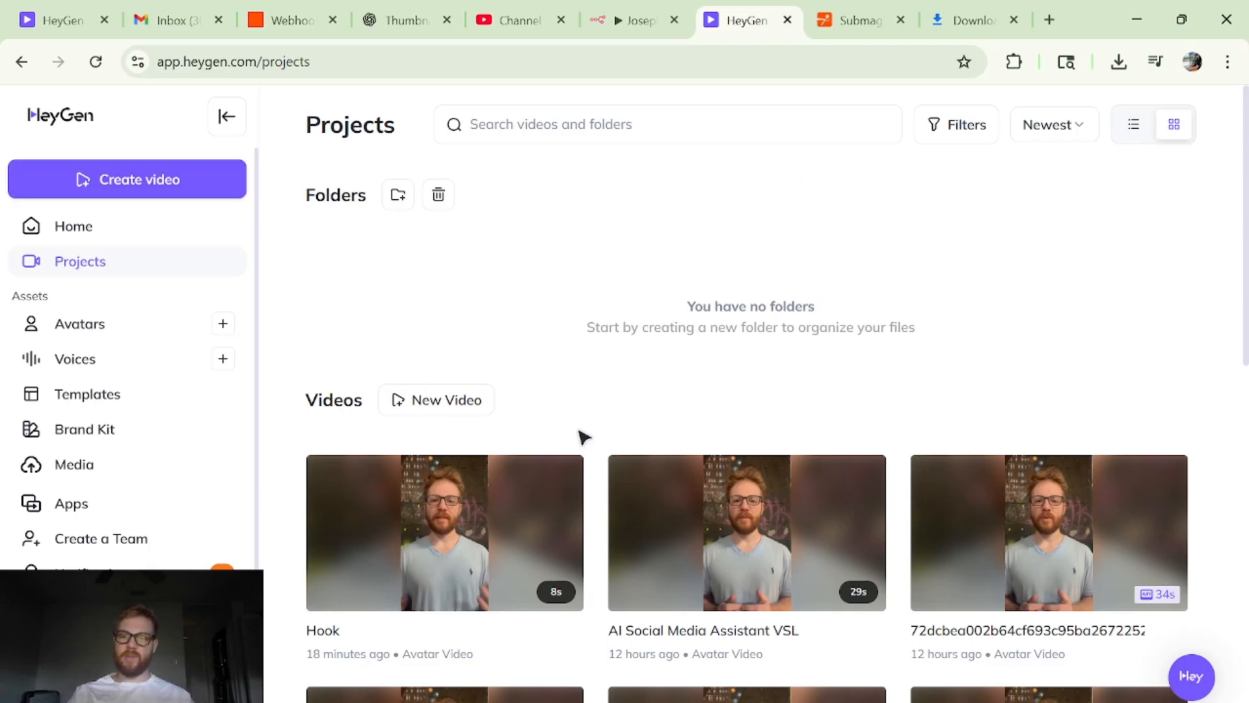
- Open the Hook video from the HeyGen projects for editing and play part of its avatar preview
{"action": "scroll", "coordinate": [1041, 385], "scroll_direction": "down", "scroll_amount": 5}
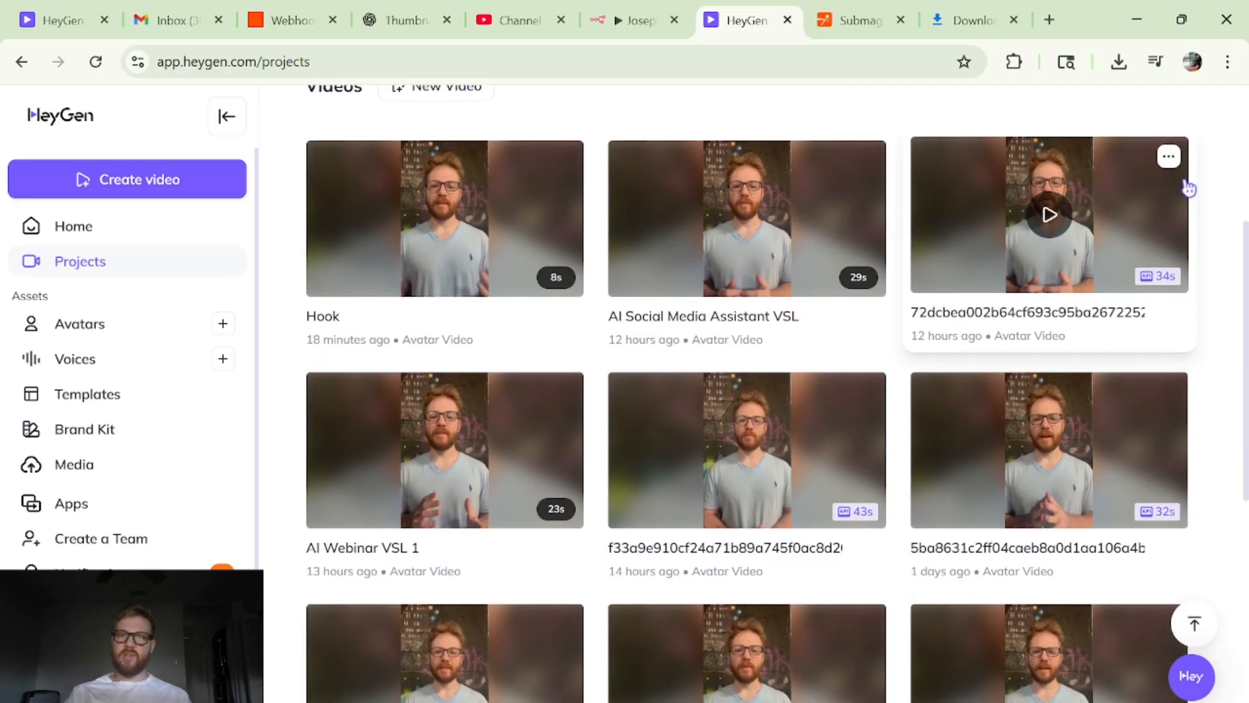
{"action": "scroll", "coordinate": [918, 563], "scroll_direction": "up", "scroll_amount": 5}
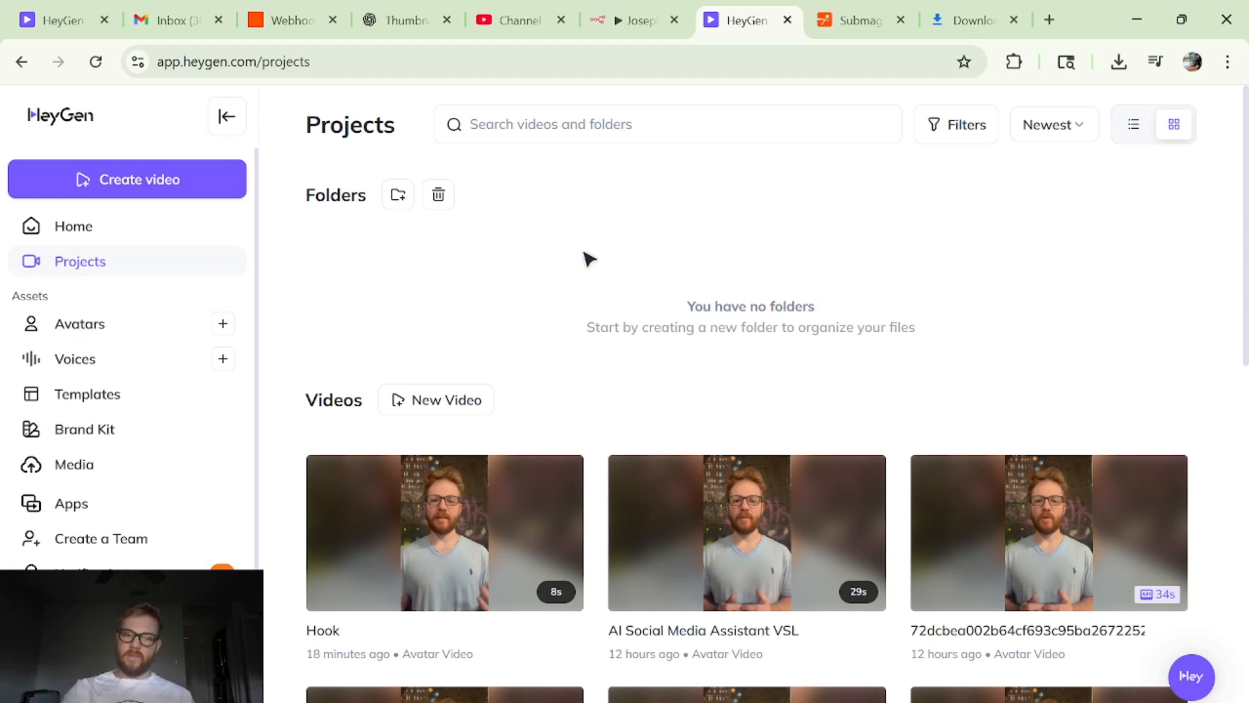
{"action": "left_click", "coordinate": [502, 577]}
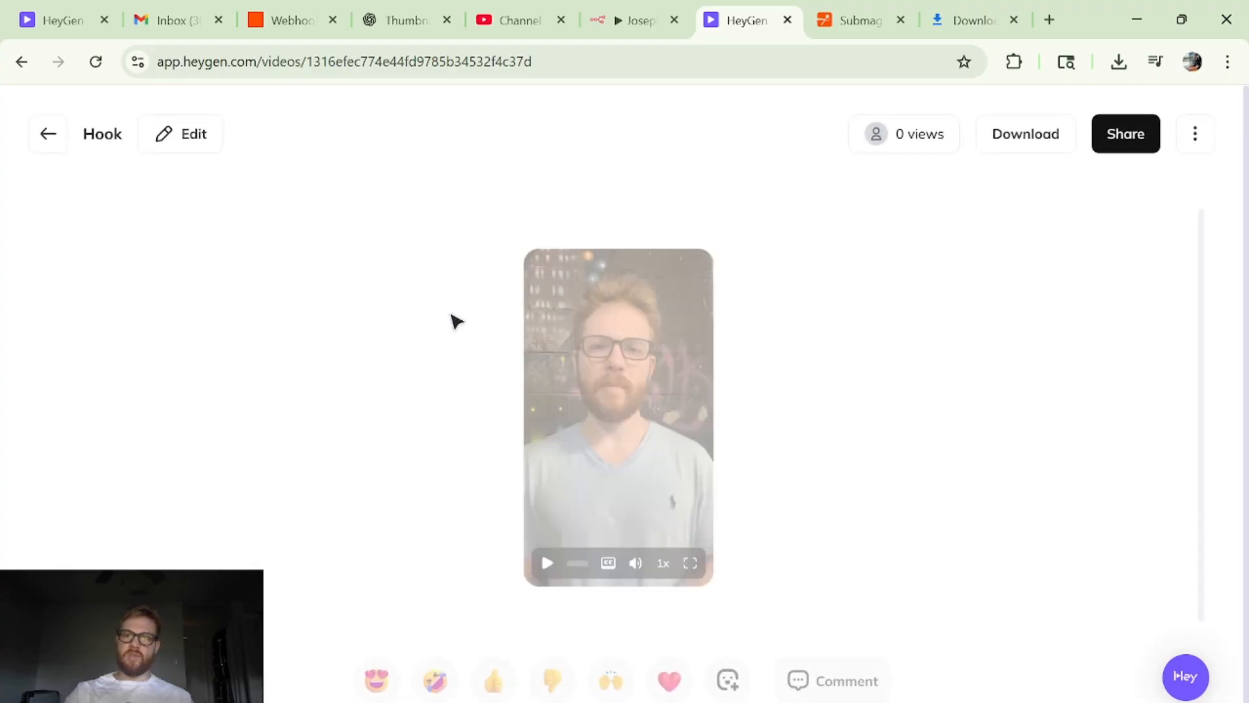
{"action": "left_click", "coordinate": [211, 150]}
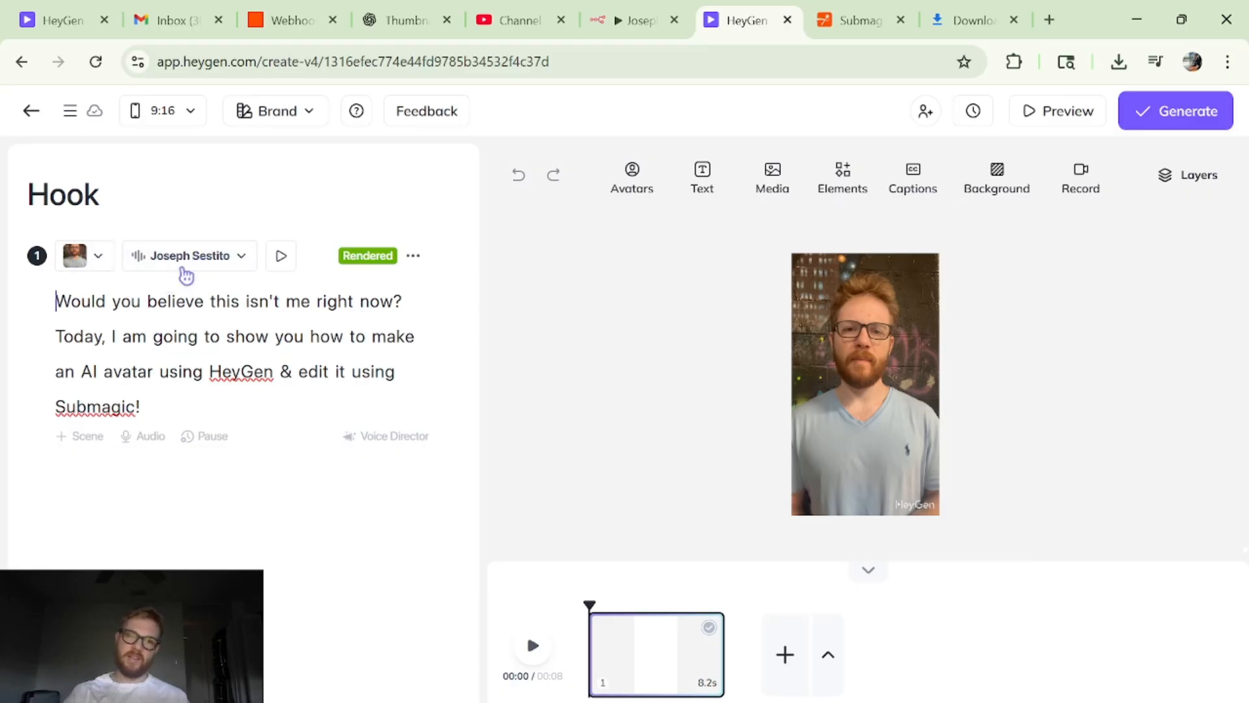
{"action": "left_click", "coordinate": [533, 648]}
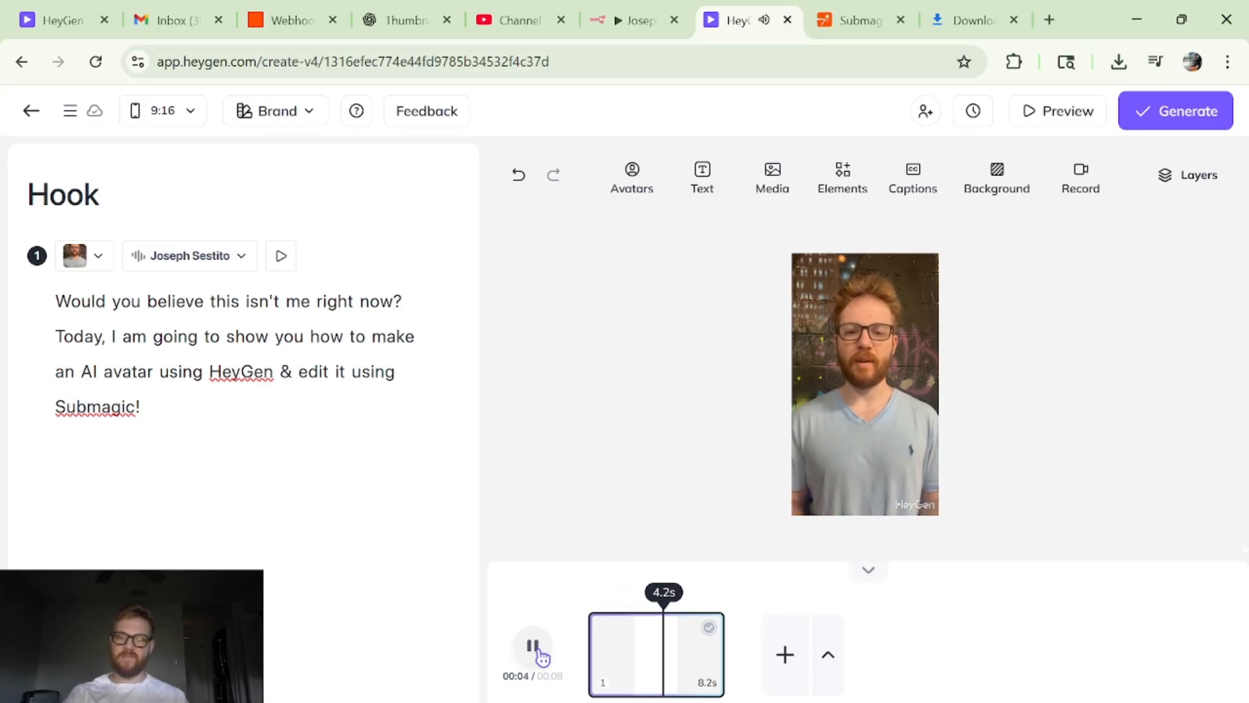
{"action": "left_click", "coordinate": [534, 647]}
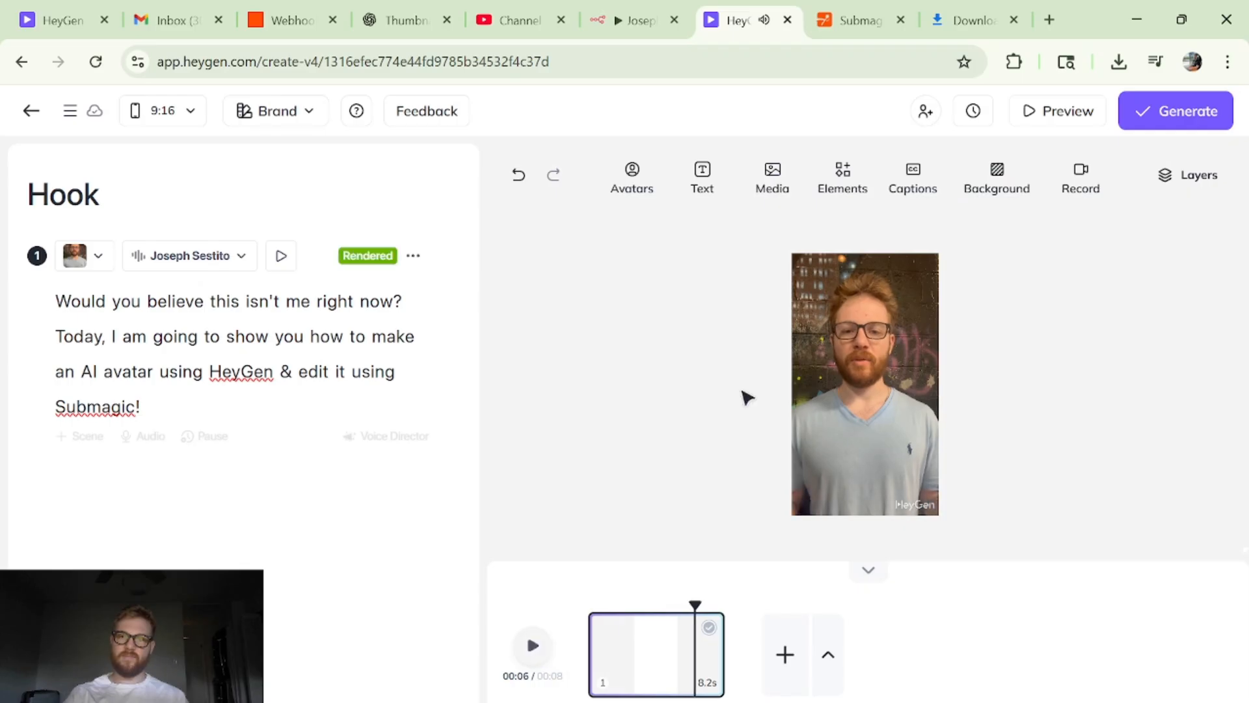
- Switch to Submagic, open the Hook project to play its captioned video, and return to the dashboard
{"action": "left_click", "coordinate": [840, 21]}
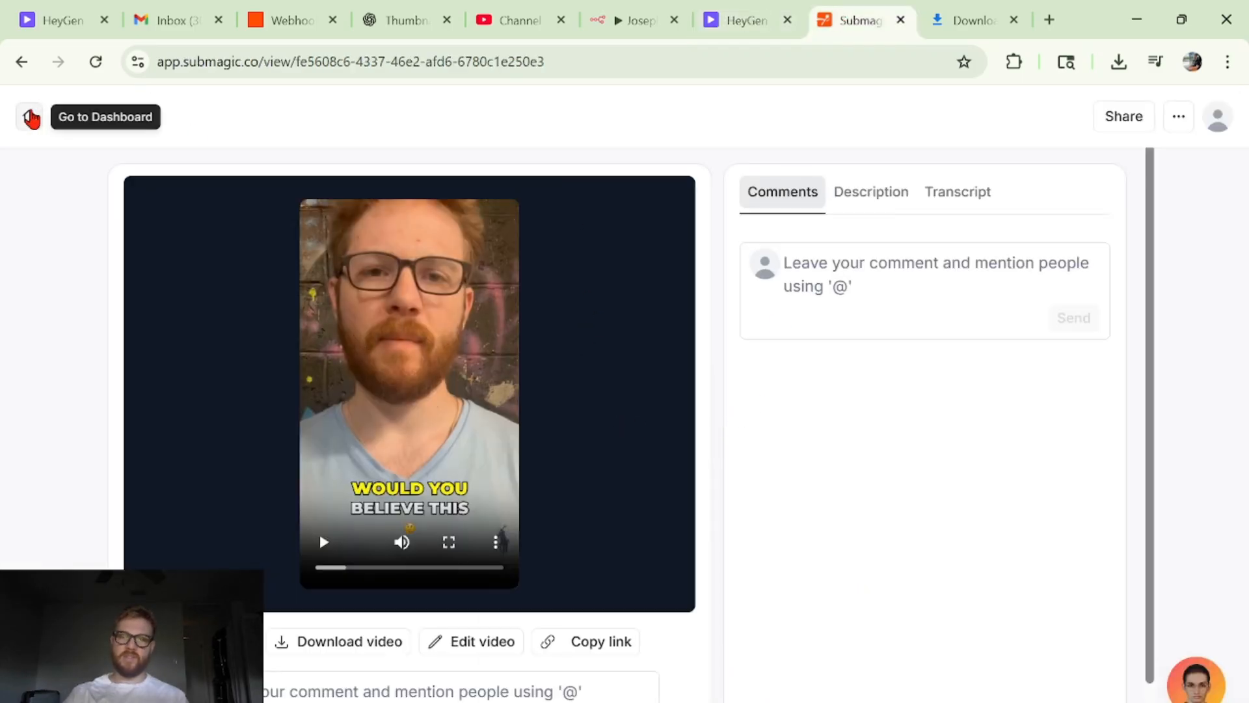
{"action": "left_click", "coordinate": [29, 117]}
{"action": "scroll", "coordinate": [520, 561], "scroll_direction": "down", "scroll_amount": 3}
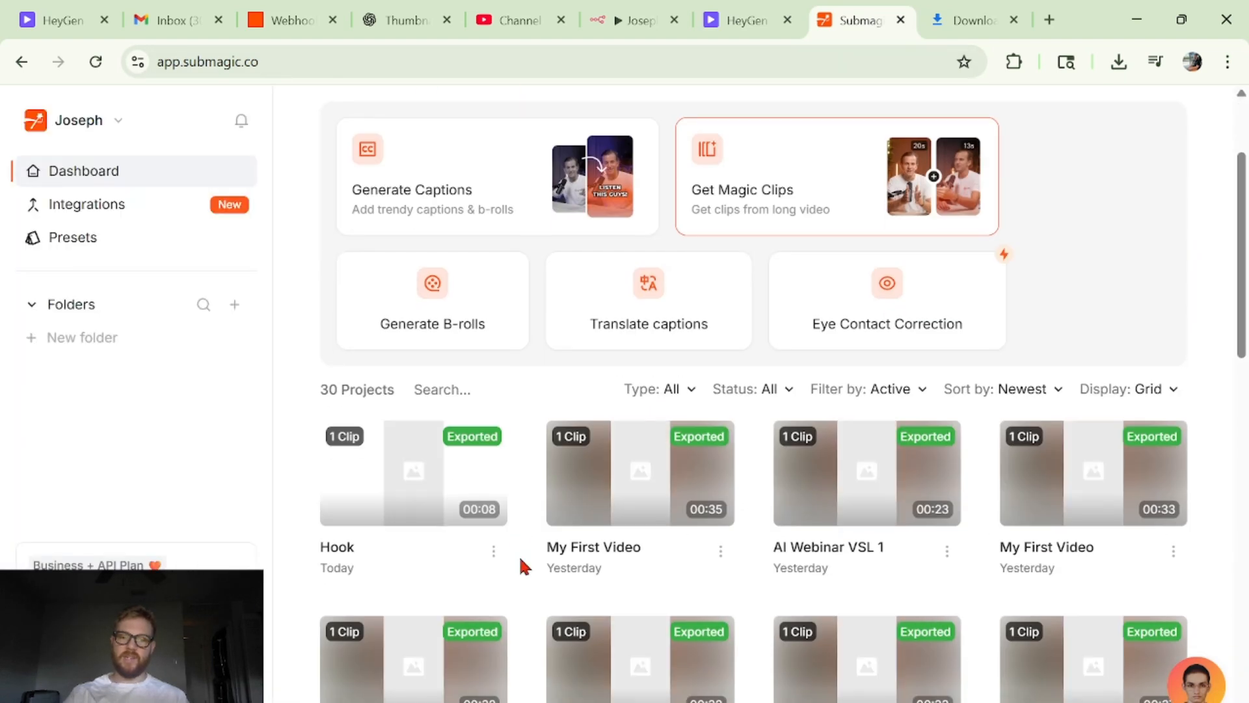
{"action": "left_click", "coordinate": [443, 471]}
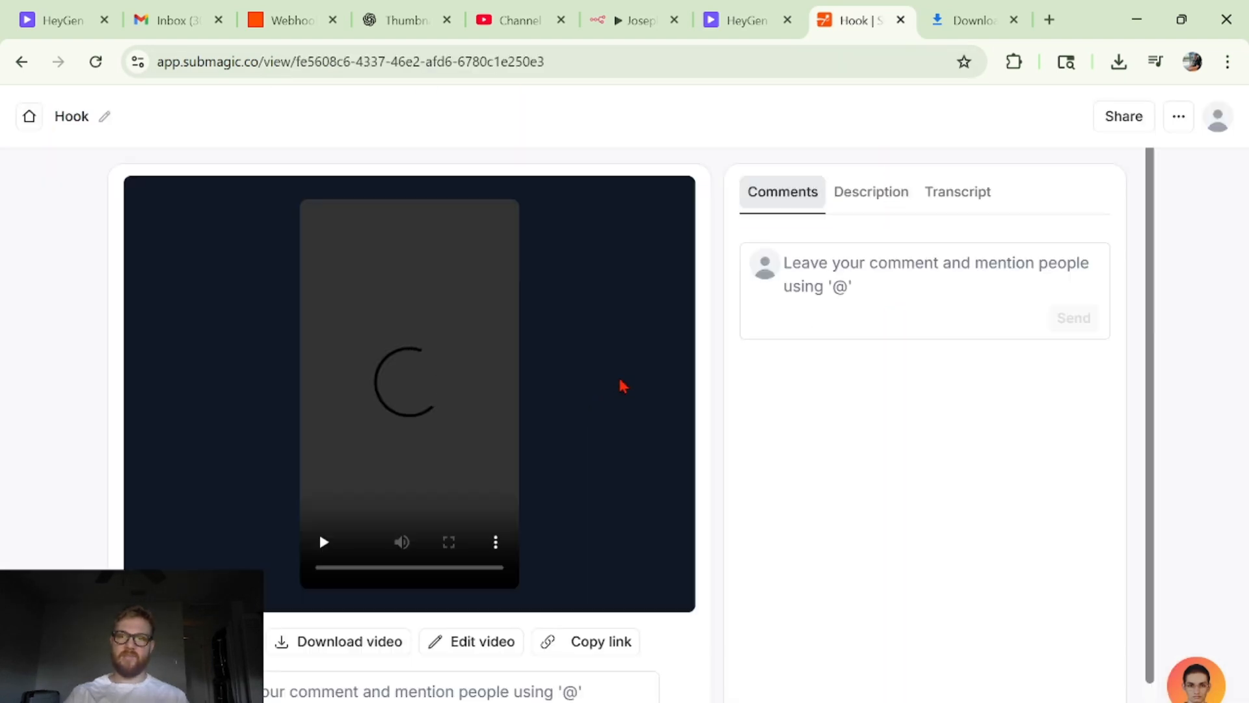
{"action": "left_click", "coordinate": [394, 415]}
{"action": "left_click", "coordinate": [391, 418]}
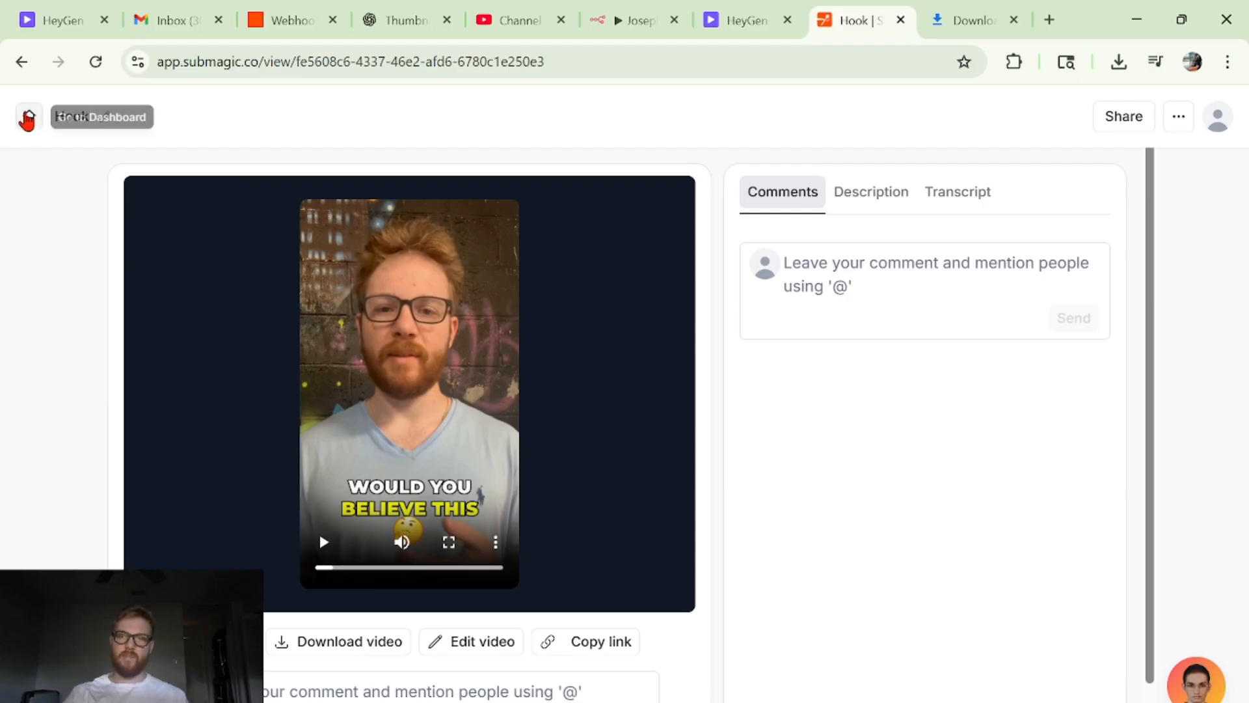
{"action": "left_click", "coordinate": [27, 123]}
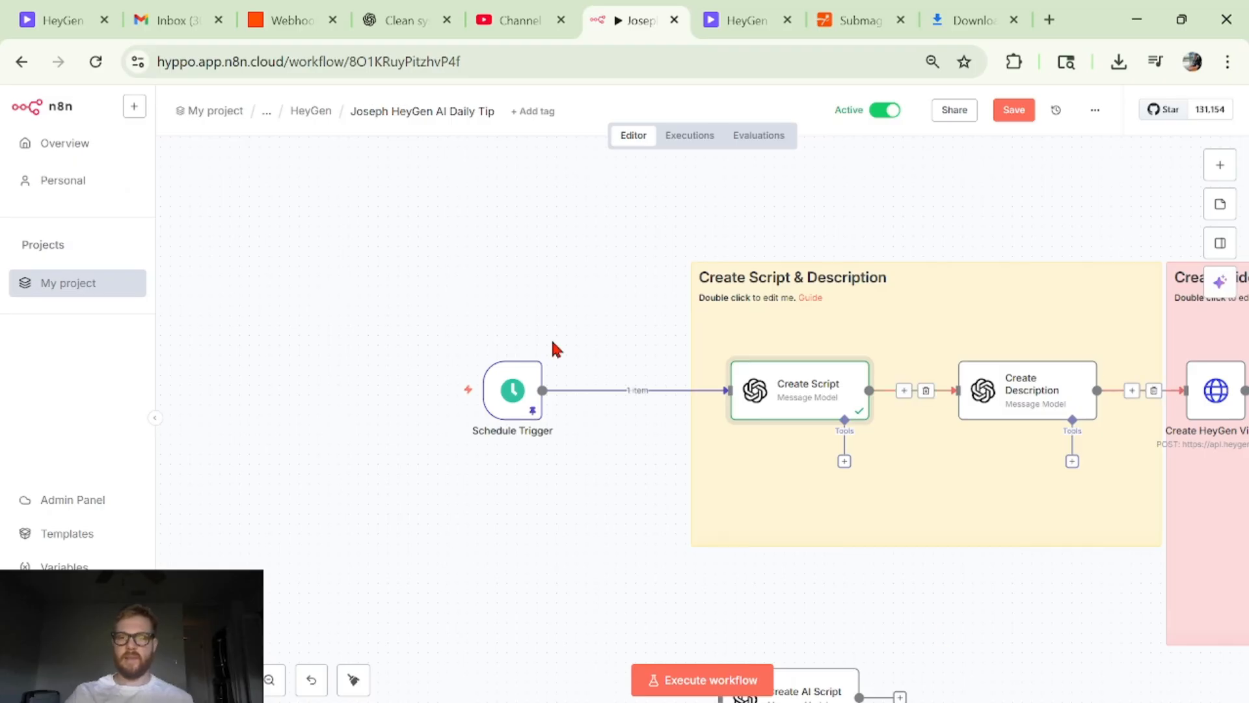
- Switch to the HeyGen AI Daily Tip workflow in n8n and examine its opening nodes from the Schedule Trigger onward
{"action": "scroll", "coordinate": [594, 313], "scroll_direction": "left", "scroll_amount": 3}
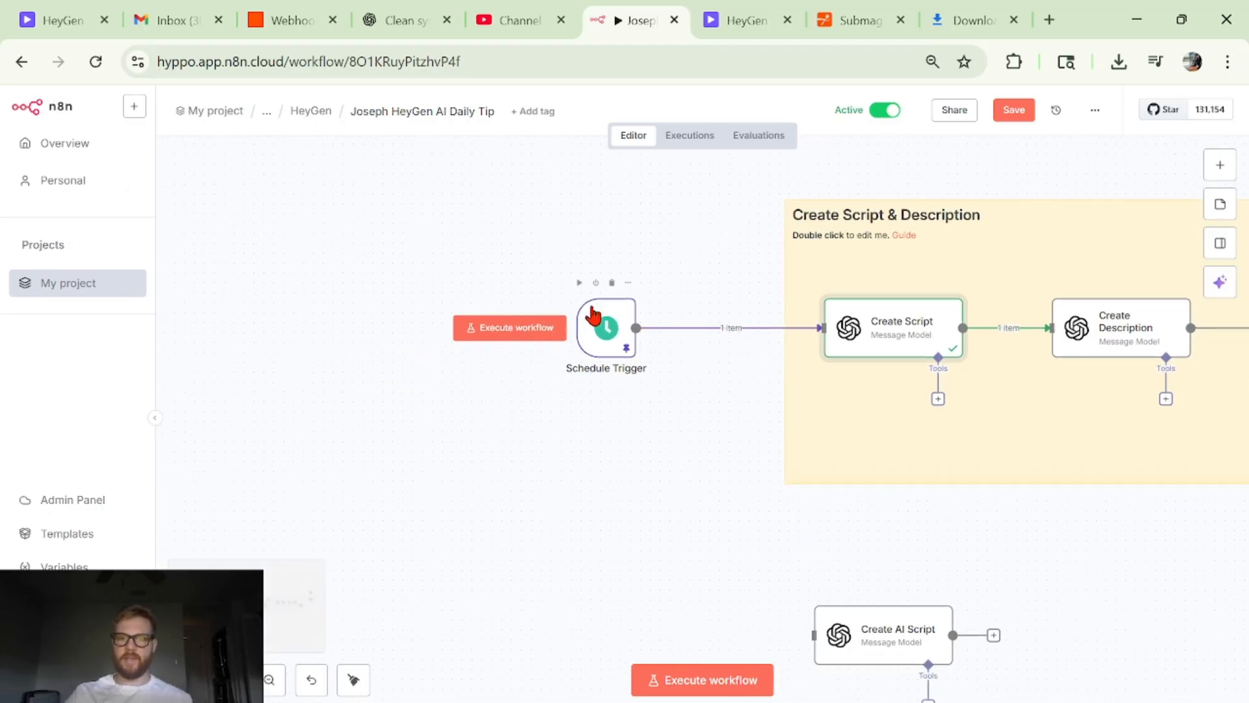
{"action": "scroll", "coordinate": [611, 376], "scroll_direction": "up", "scroll_amount": 3}
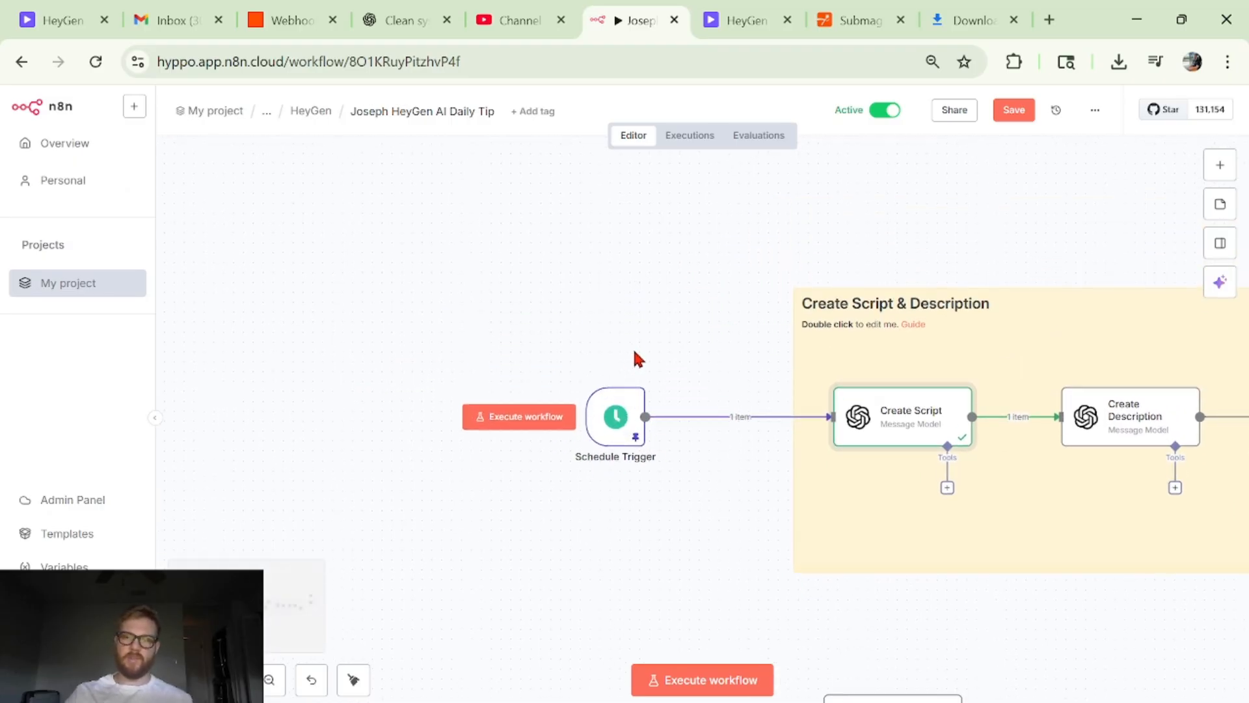
{"action": "mouse_move", "coordinate": [611, 431]}
{"action": "left_mouse_down"}
{"action": "mouse_move", "coordinate": [668, 316]}
{"action": "mouse_move", "coordinate": [629, 414]}
{"action": "left_mouse_up"}
{"action": "scroll", "coordinate": [861, 457], "scroll_direction": "right", "scroll_amount": 15}
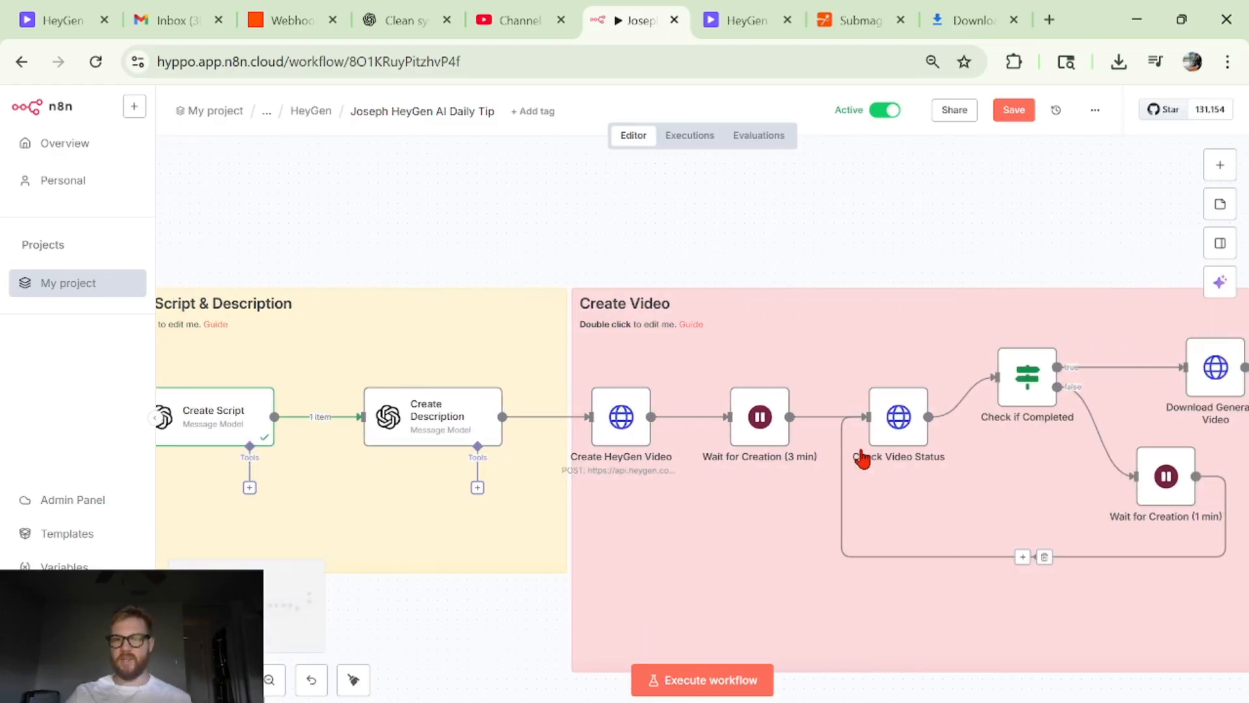
{"action": "scroll", "coordinate": [861, 457], "scroll_direction": "left", "scroll_amount": 15}
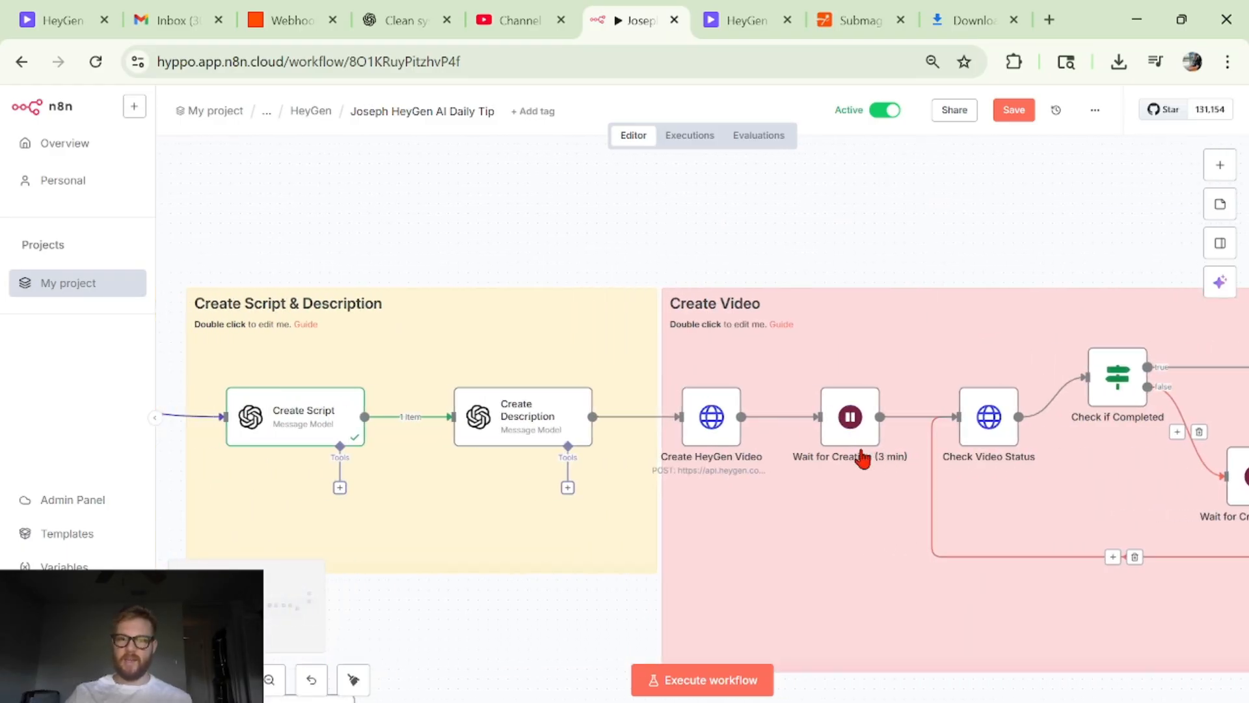
- Open the Create Script node to view its parameters and output, and return to the workflow canvas
{"action": "left_click_drag", "start_coordinate": [860, 424], "coordinate": [910, 424]}
{"action": "scroll", "coordinate": [897, 423], "scroll_direction": "up", "scroll_amount": 3}
{"action": "scroll", "coordinate": [878, 366], "scroll_direction": "right", "scroll_amount": 6}
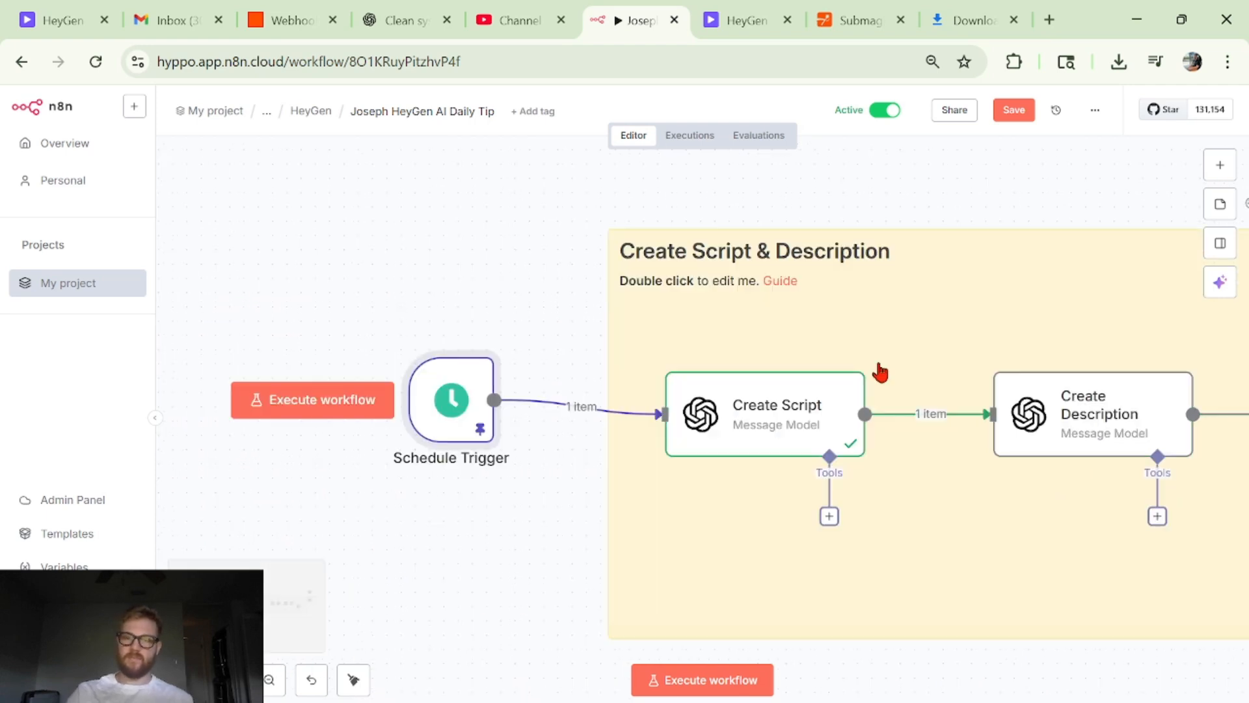
{"action": "scroll", "coordinate": [821, 369], "scroll_direction": "right", "scroll_amount": 2}
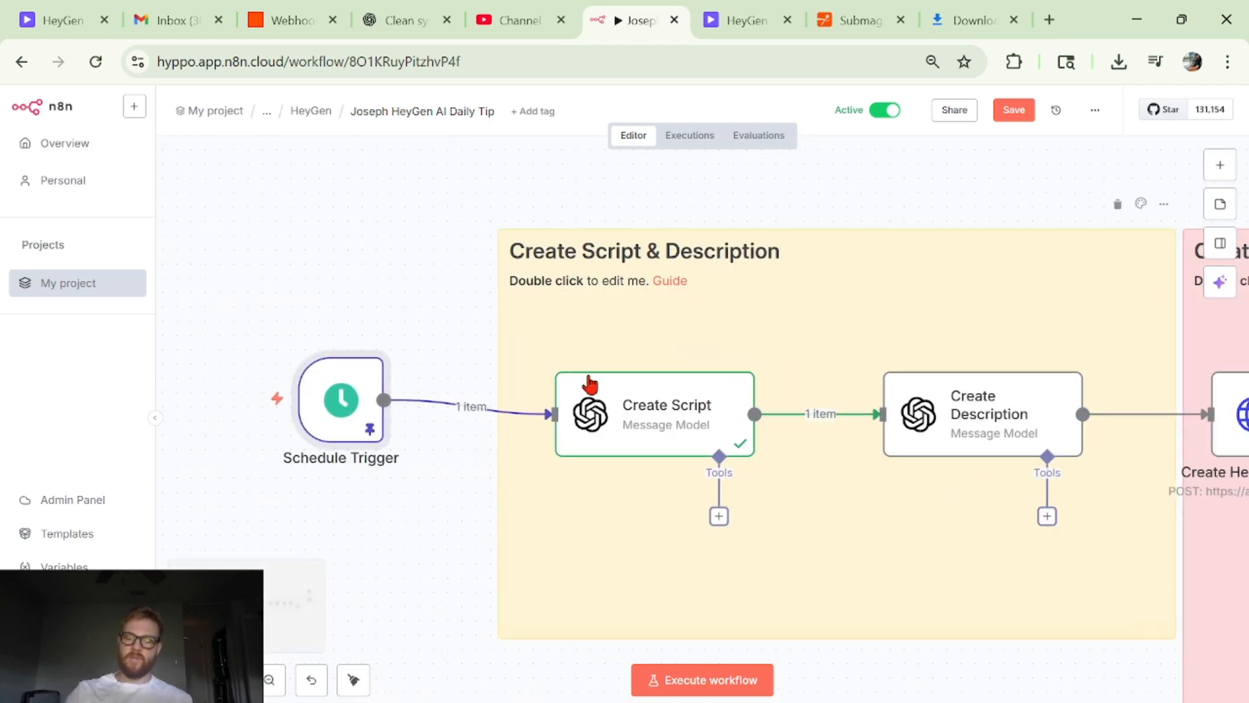
{"action": "left_click", "coordinate": [622, 431]}
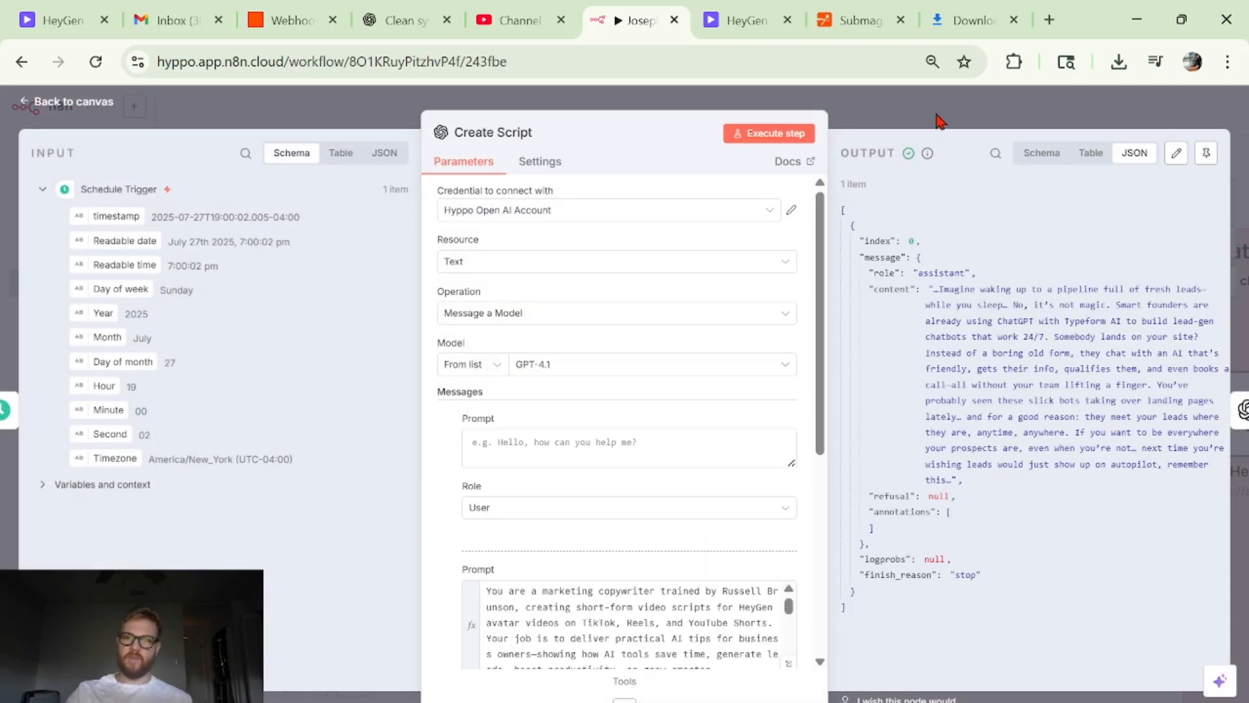
{"action": "left_click", "coordinate": [938, 117]}
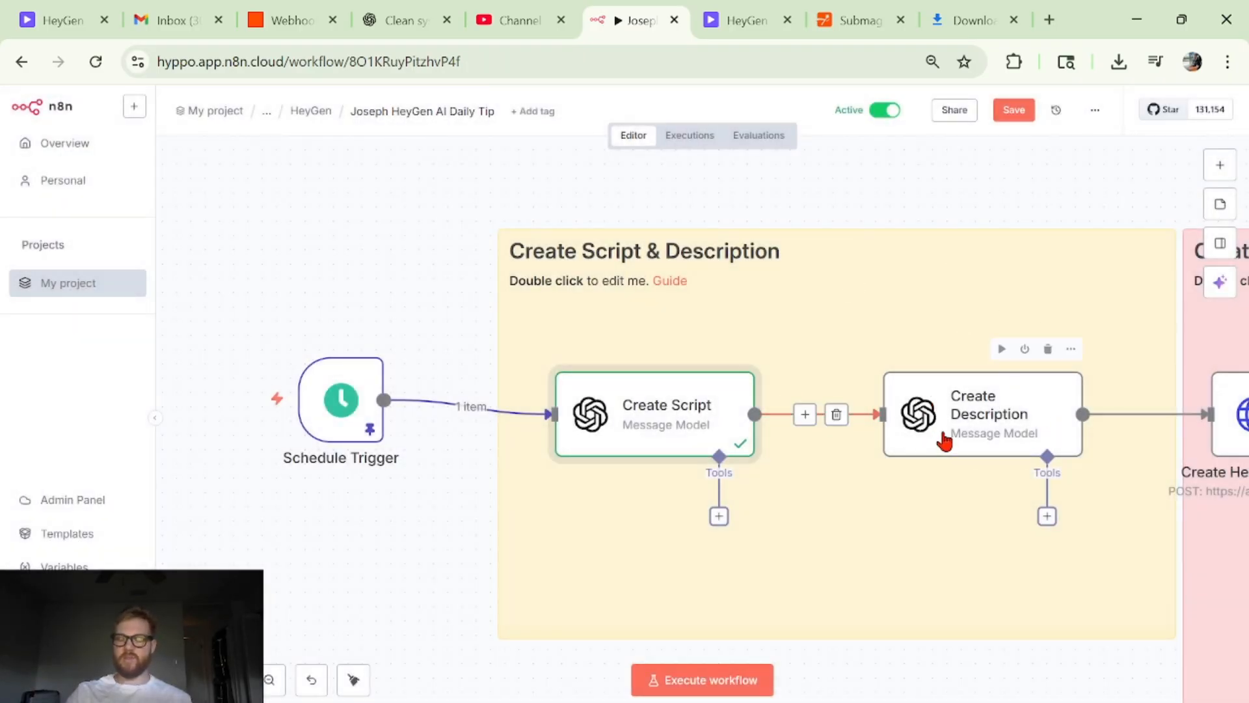
{"action": "scroll", "coordinate": [940, 442], "scroll_direction": "right", "scroll_amount": 2}
{"action": "scroll", "coordinate": [945, 442], "scroll_direction": "left", "scroll_amount": 1}
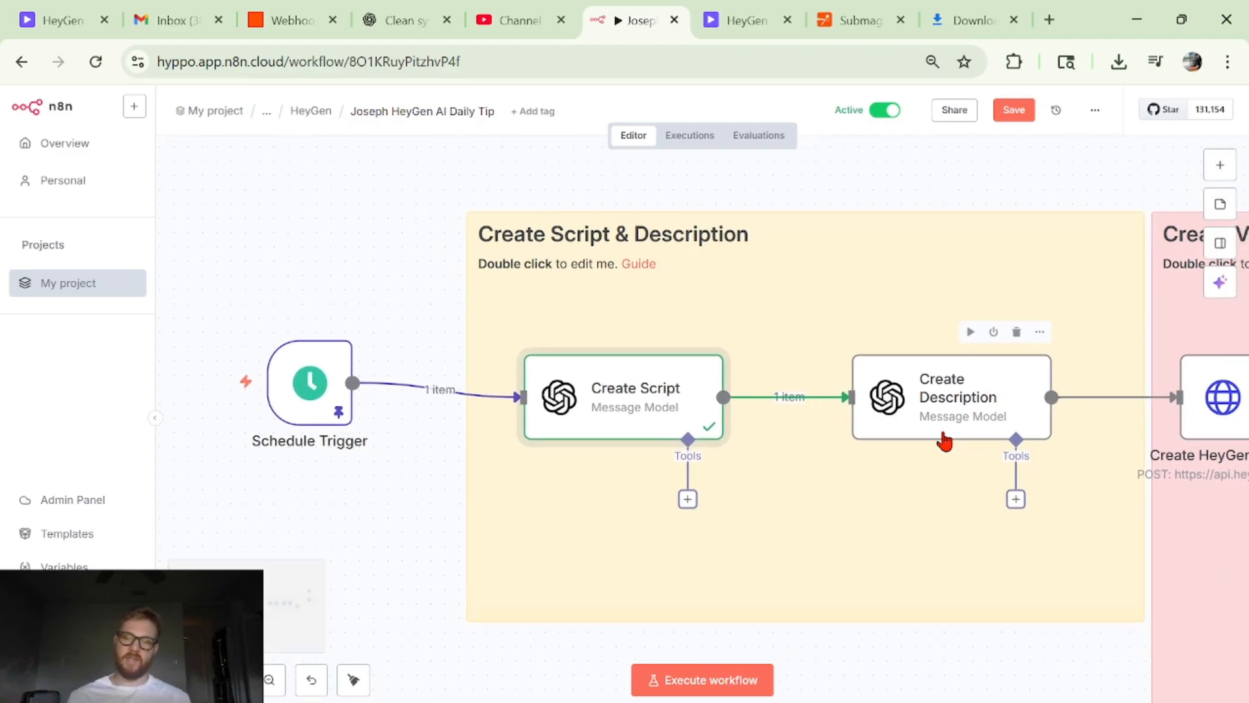
- Examine the Create Video, Edit Video and Export Video sections of the workflow through the Send to Zapier node
{"action": "scroll", "coordinate": [945, 442], "scroll_direction": "right", "scroll_amount": 15}
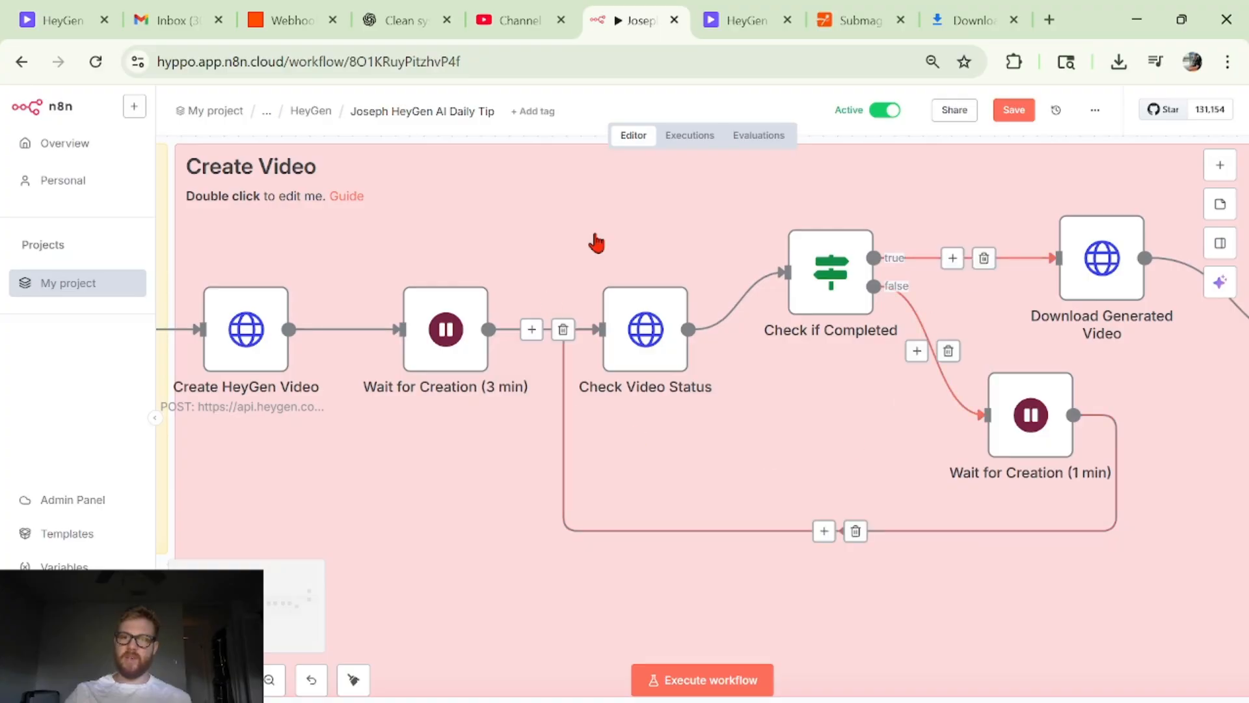
{"action": "scroll", "coordinate": [789, 215], "scroll_direction": "right", "scroll_amount": 12}
{"action": "scroll", "coordinate": [892, 357], "scroll_direction": "right", "scroll_amount": 3}
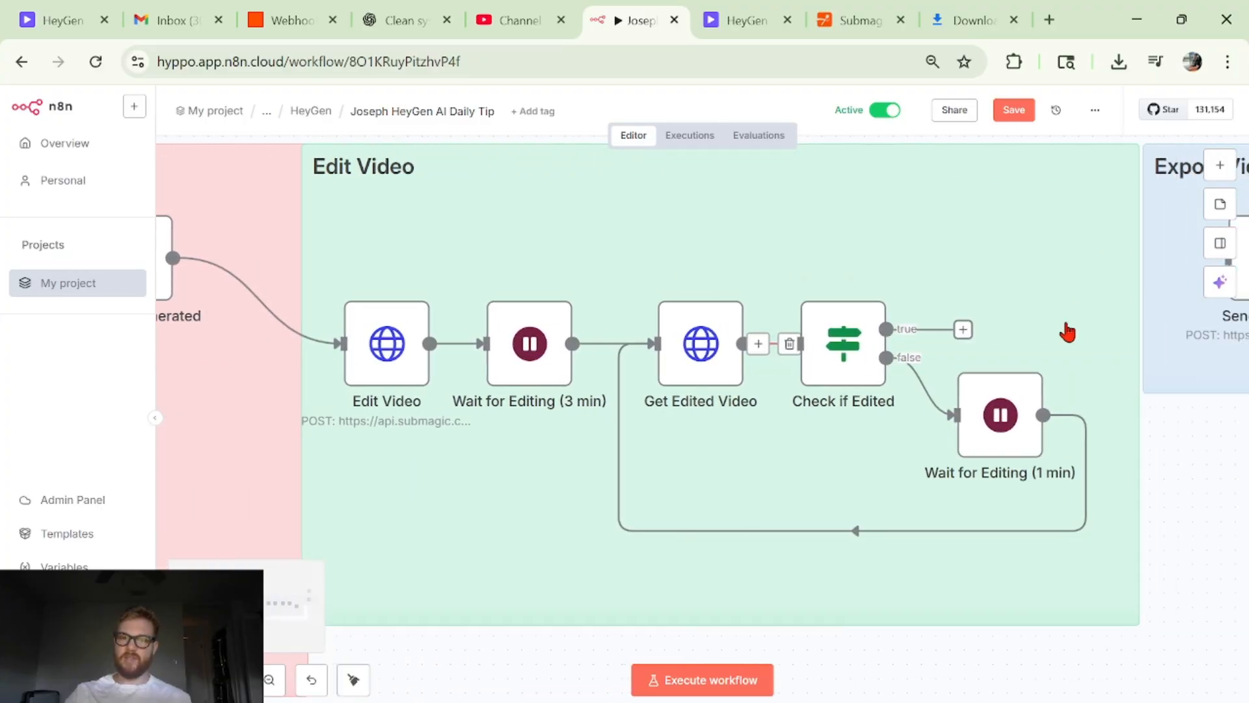
{"action": "scroll", "coordinate": [889, 424], "scroll_direction": "right", "scroll_amount": 1}
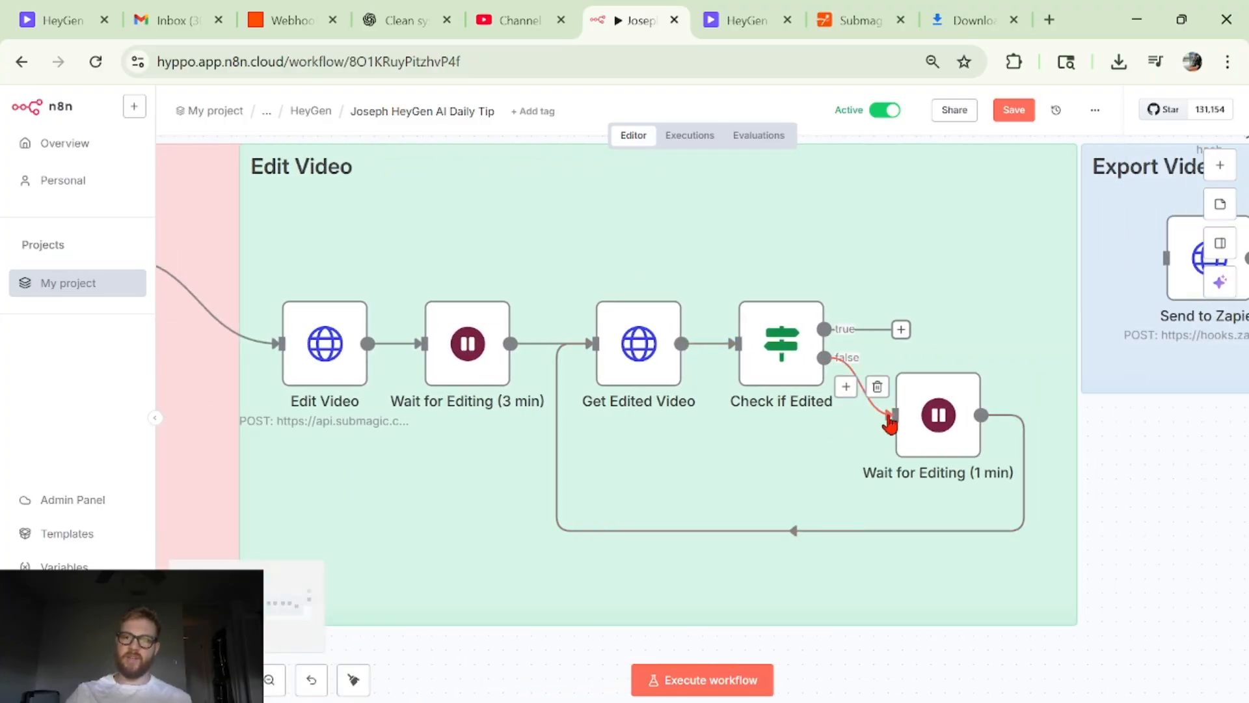
{"action": "scroll", "coordinate": [775, 430], "scroll_direction": "right", "scroll_amount": 5}
{"action": "scroll", "coordinate": [775, 429], "scroll_direction": "up", "scroll_amount": 2}
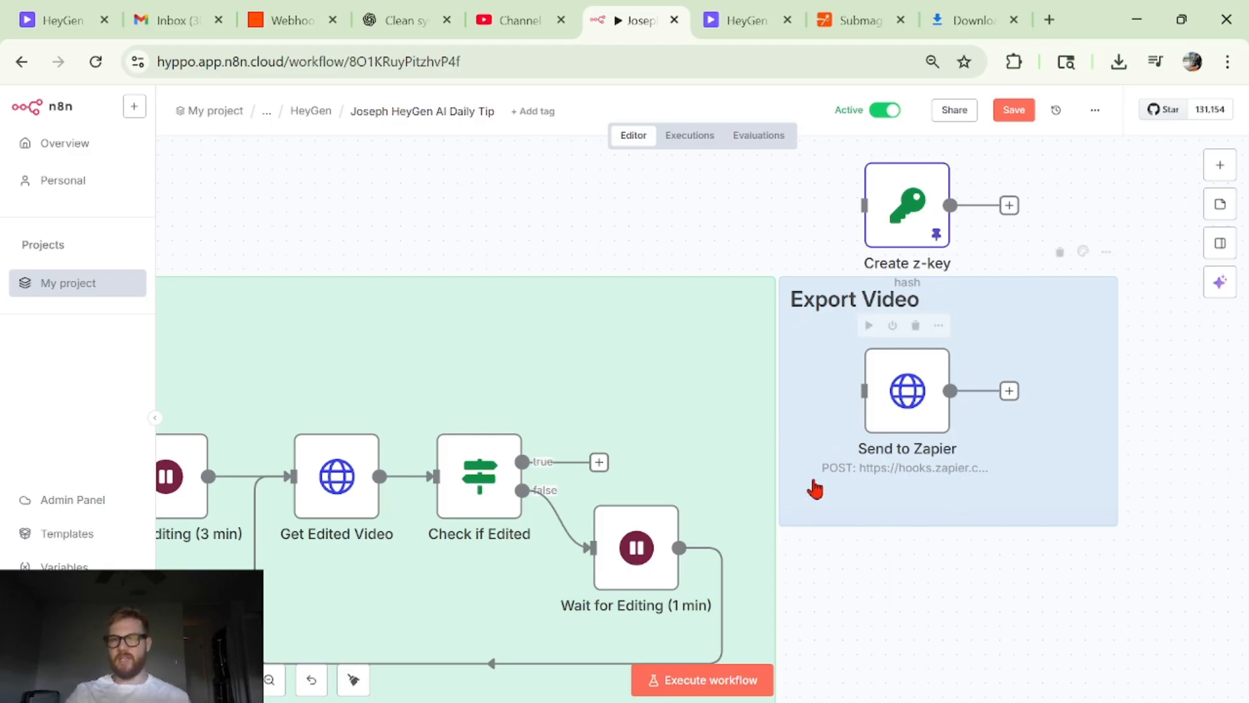
{"action": "scroll", "coordinate": [847, 454], "scroll_direction": "down", "scroll_amount": 1}
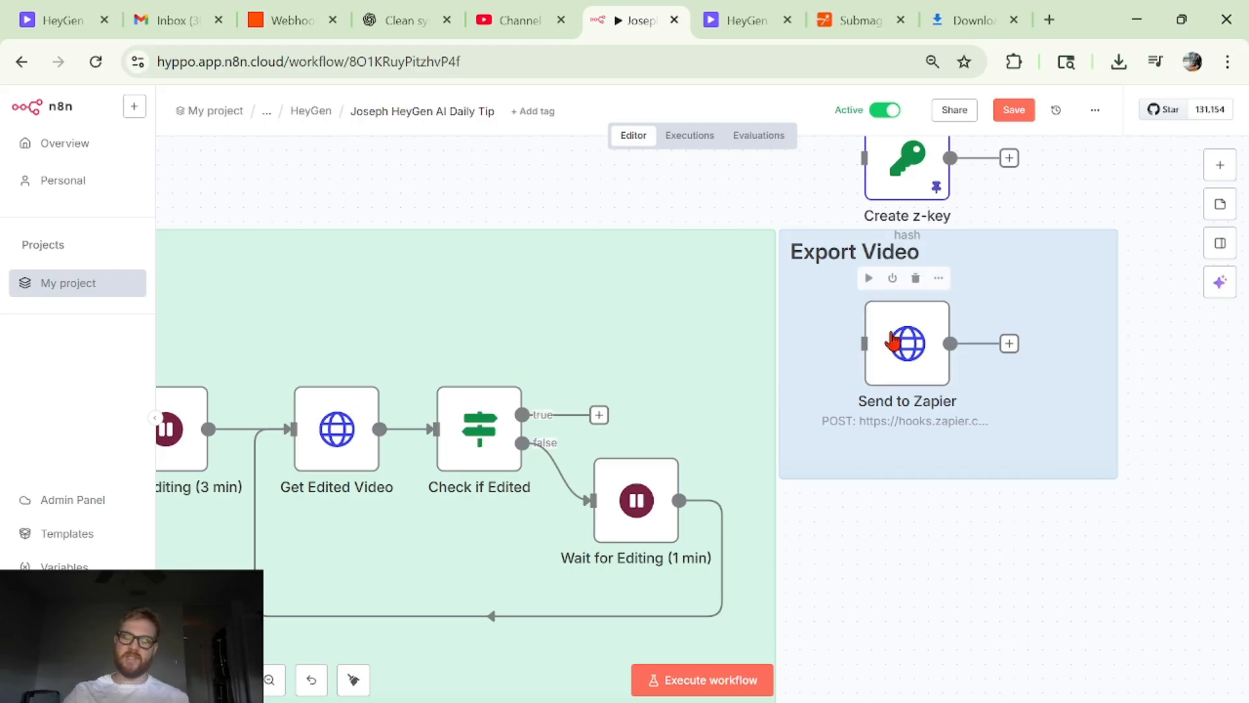
- Open the Create Script node at the start of the workflow and search its model list for "5"
{"action": "scroll", "coordinate": [893, 341], "scroll_direction": "left", "scroll_amount": 5}
{"action": "scroll", "coordinate": [893, 340], "scroll_direction": "left", "scroll_amount": 10}
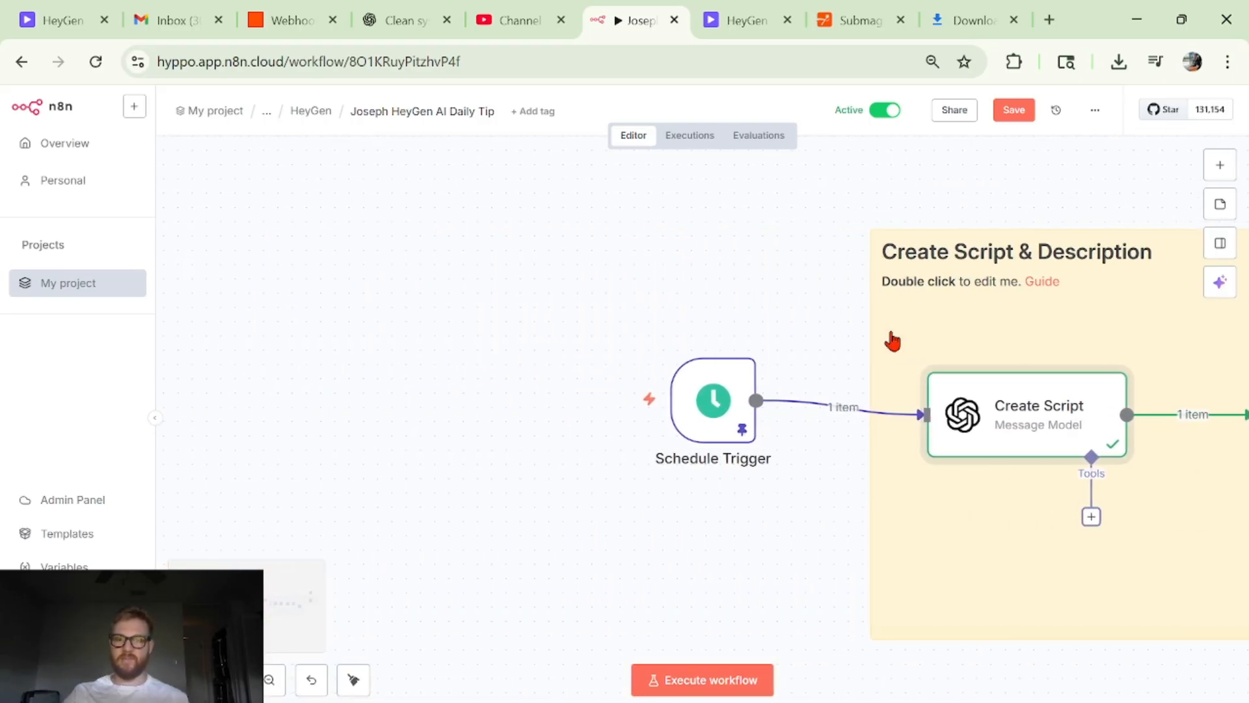
{"action": "scroll", "coordinate": [631, 501], "scroll_direction": "down", "scroll_amount": 2}
{"action": "scroll", "coordinate": [800, 580], "scroll_direction": "right", "scroll_amount": 1}
{"action": "scroll", "coordinate": [800, 579], "scroll_direction": "down", "scroll_amount": 3}
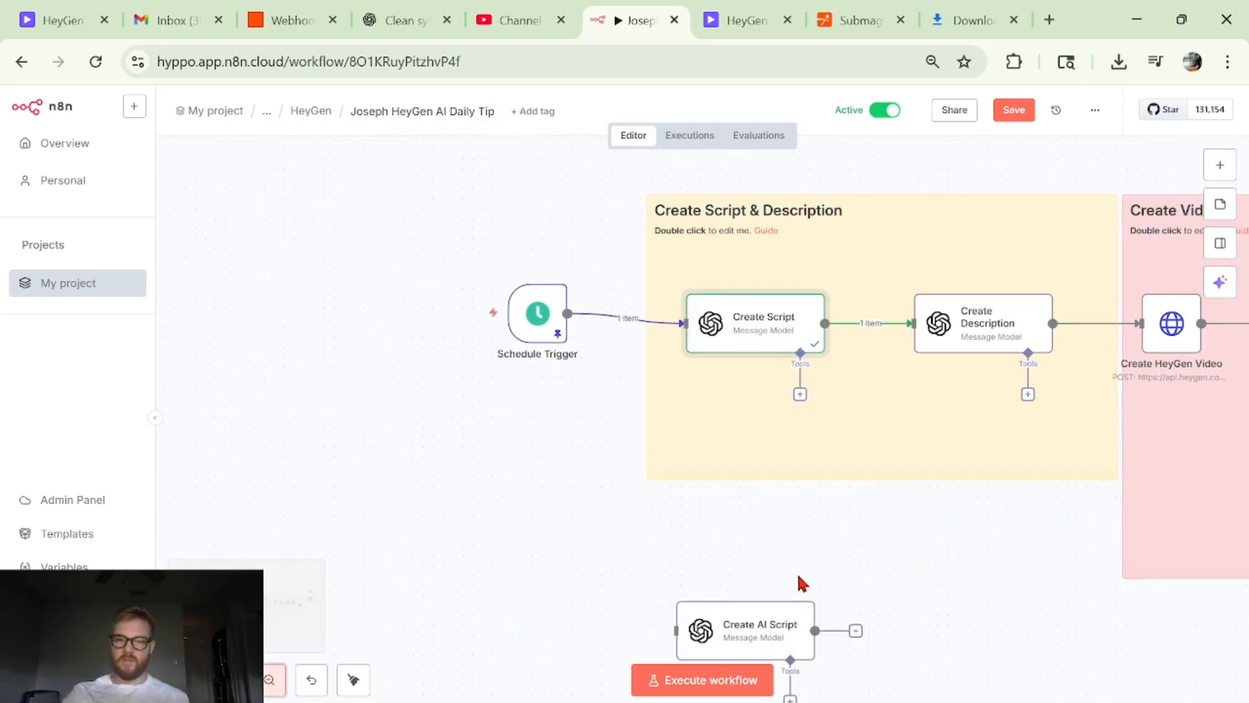
{"action": "left_click", "coordinate": [790, 585]}
{"action": "scroll", "coordinate": [802, 493], "scroll_direction": "up", "scroll_amount": 2}
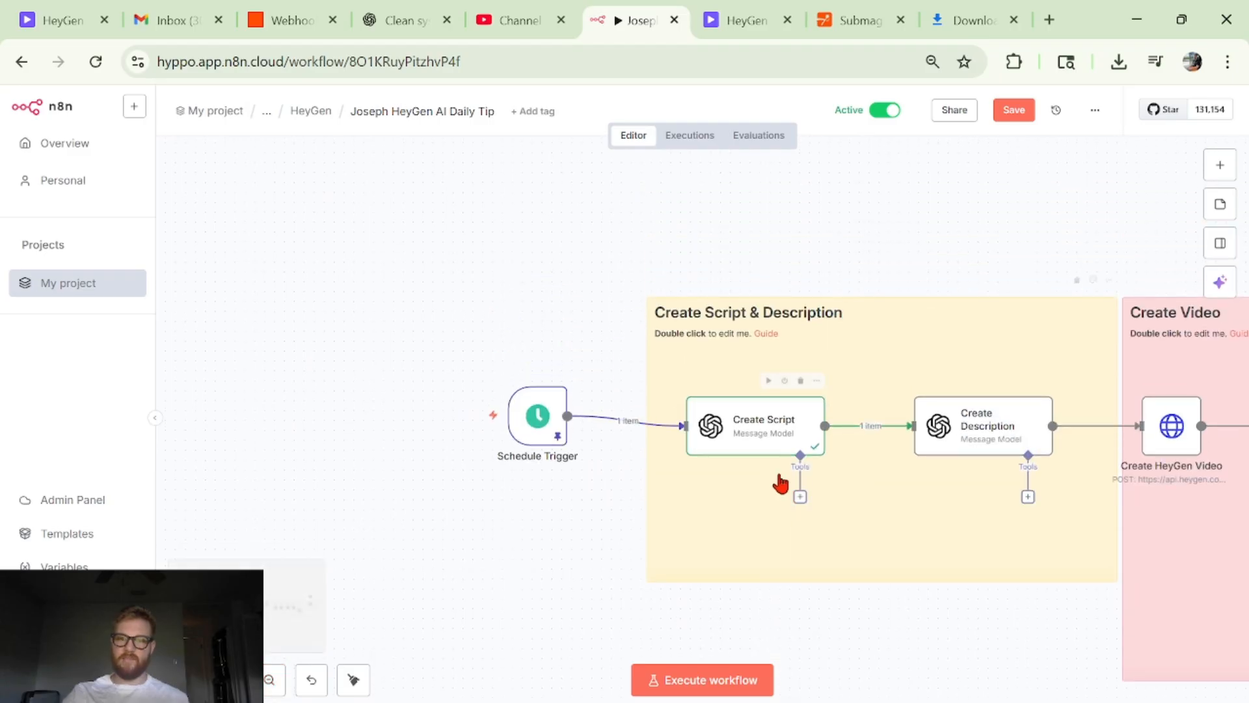
{"action": "double_click", "coordinate": [744, 439]}
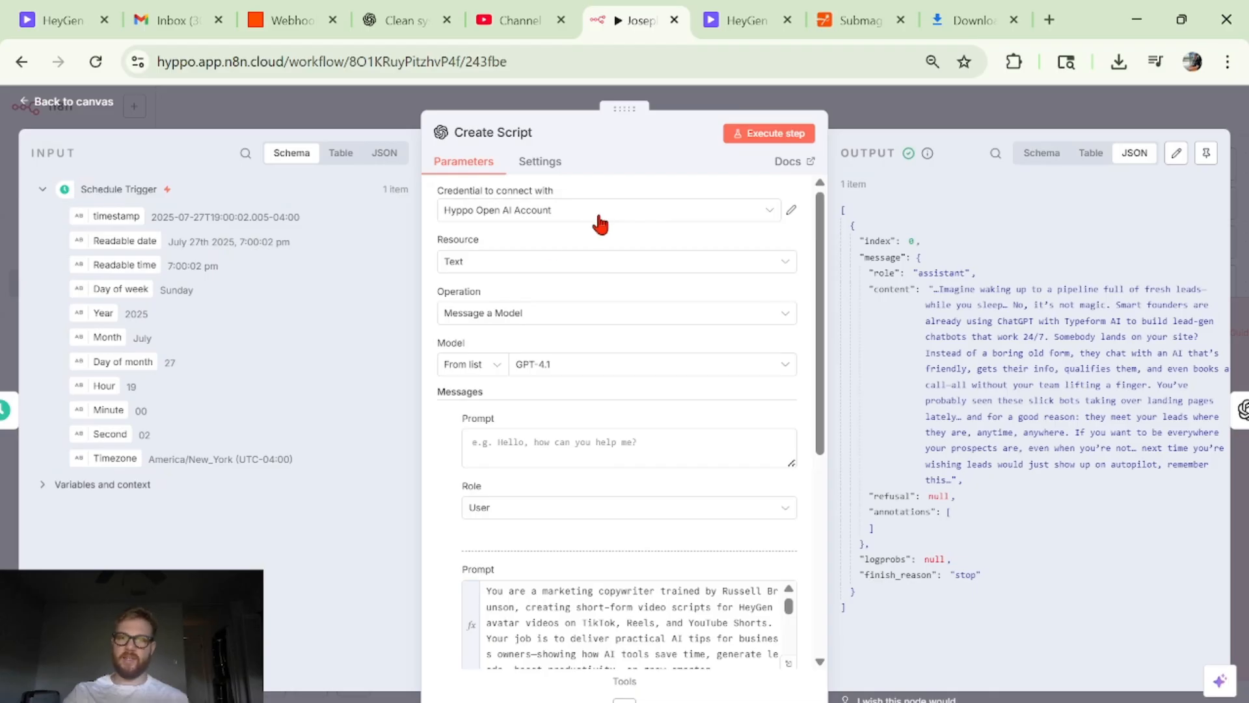
{"action": "scroll", "coordinate": [764, 277], "scroll_direction": "down", "scroll_amount": 1}
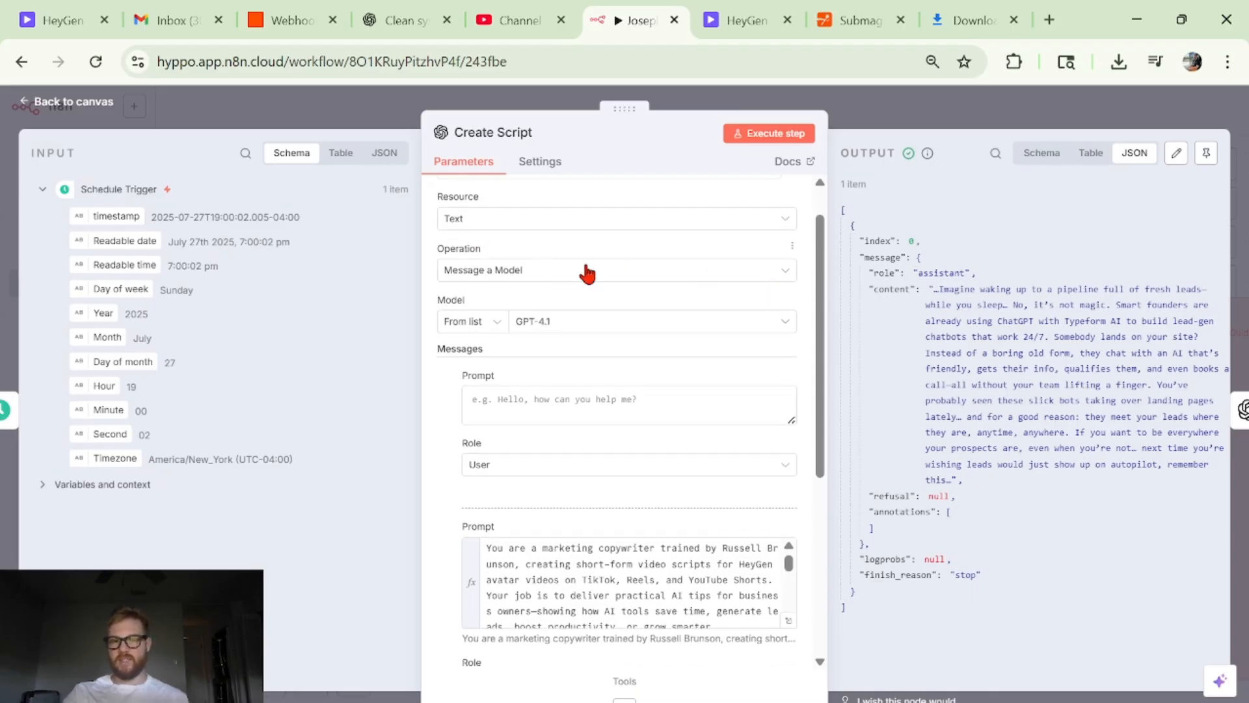
{"action": "left_click", "coordinate": [564, 334]}
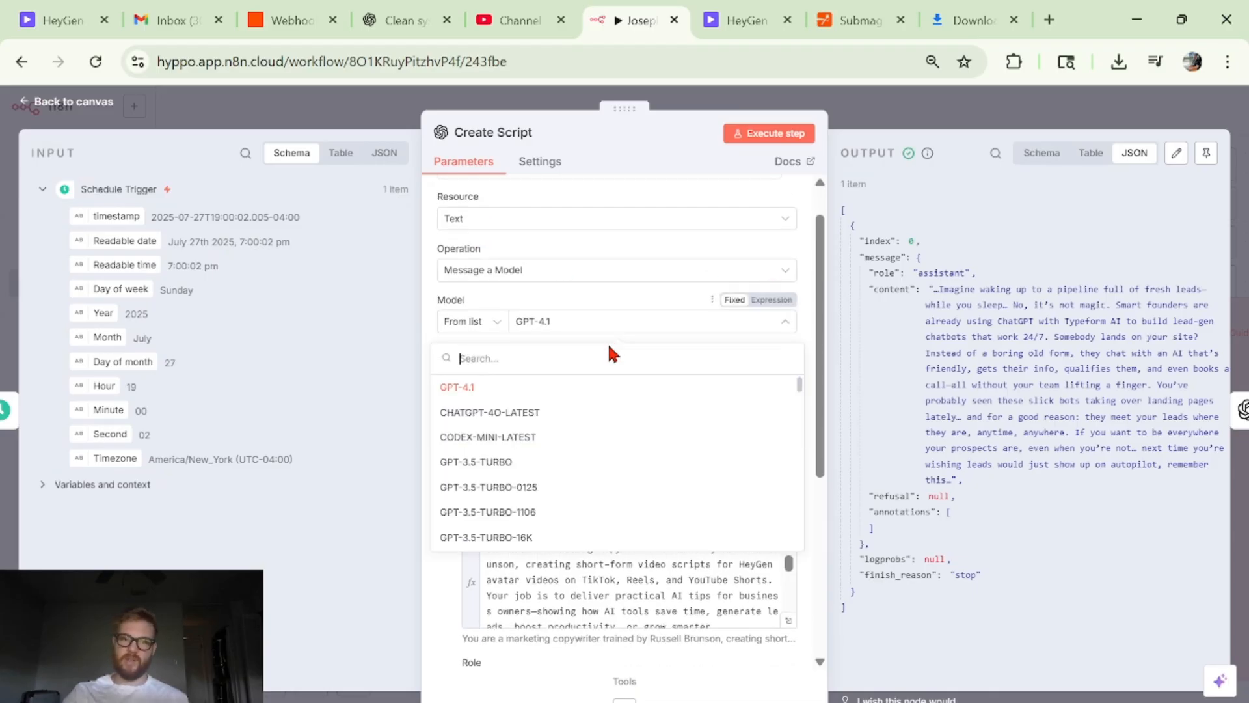
{"action": "scroll", "coordinate": [594, 390], "scroll_direction": "up", "scroll_amount": 1}
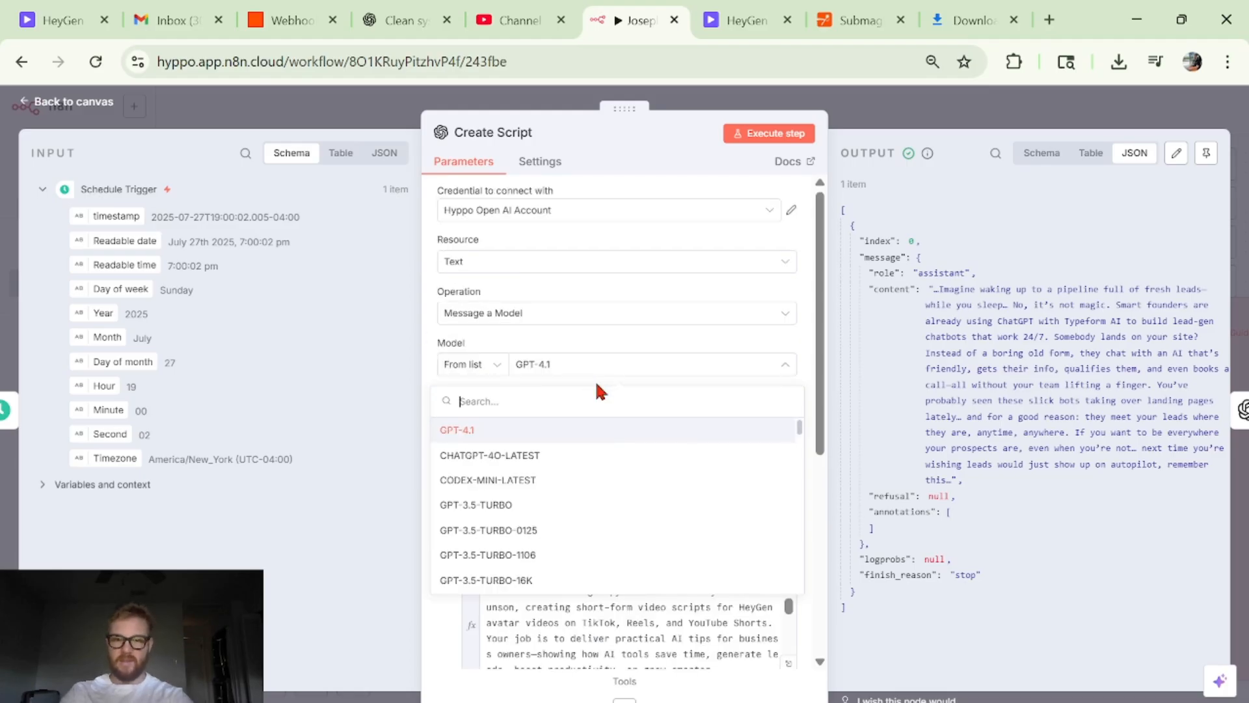
{"action": "type", "text": "5"}
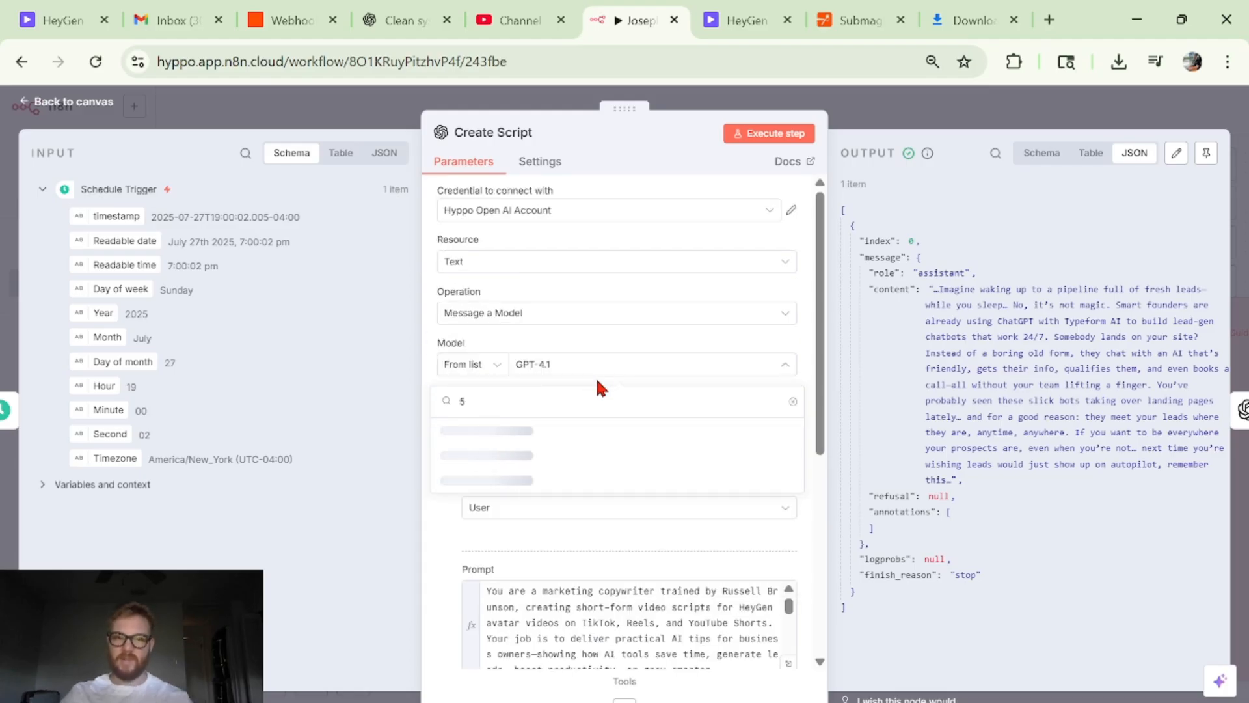
- Close the model list with GPT-4.1 kept and execute the Create Script step
{"action": "left_click", "coordinate": [630, 335]}
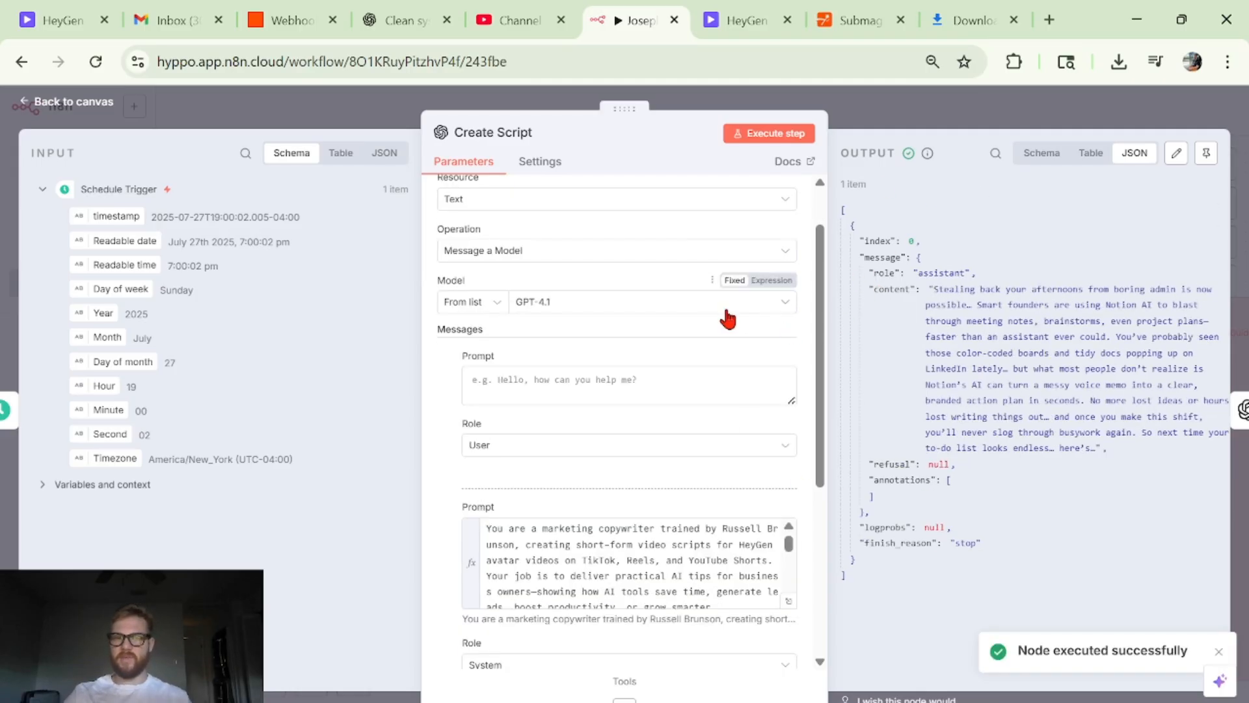
{"action": "scroll", "coordinate": [611, 324], "scroll_direction": "up", "scroll_amount": 2}
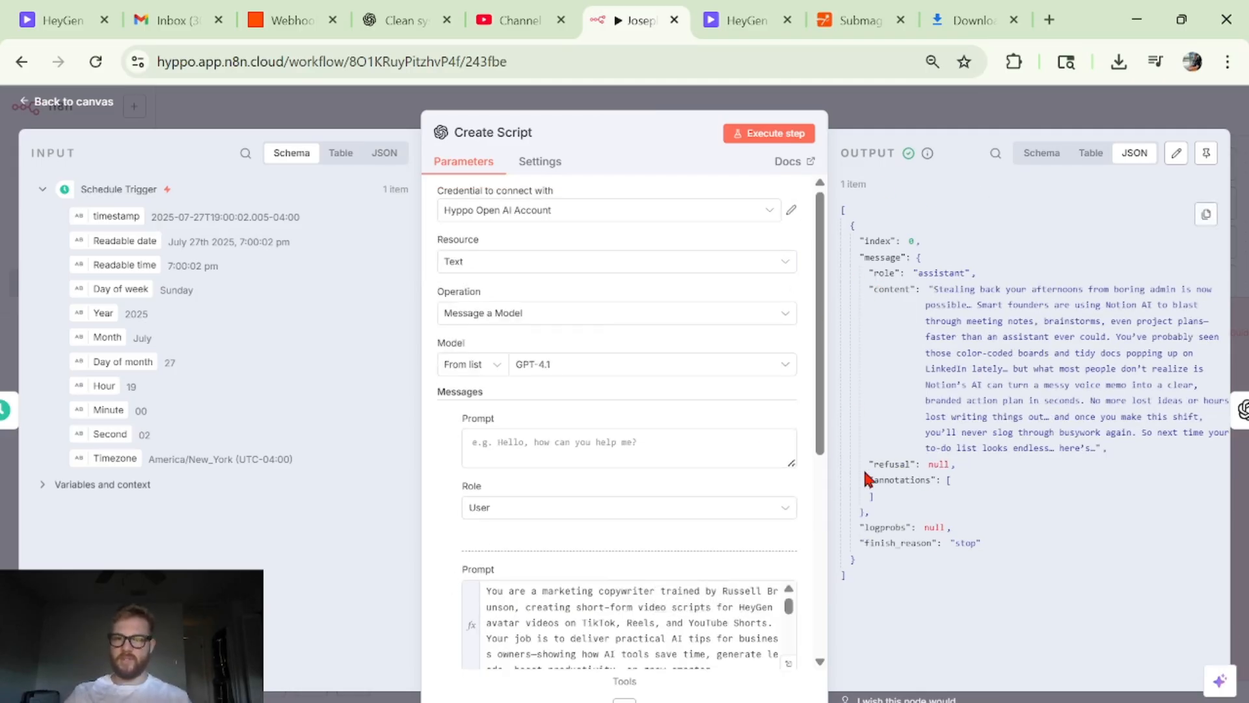
- Open Create Script's system prompt in the expanded expression editor, read it through to the example script, and close the editor
{"action": "left_click", "coordinate": [788, 662]}
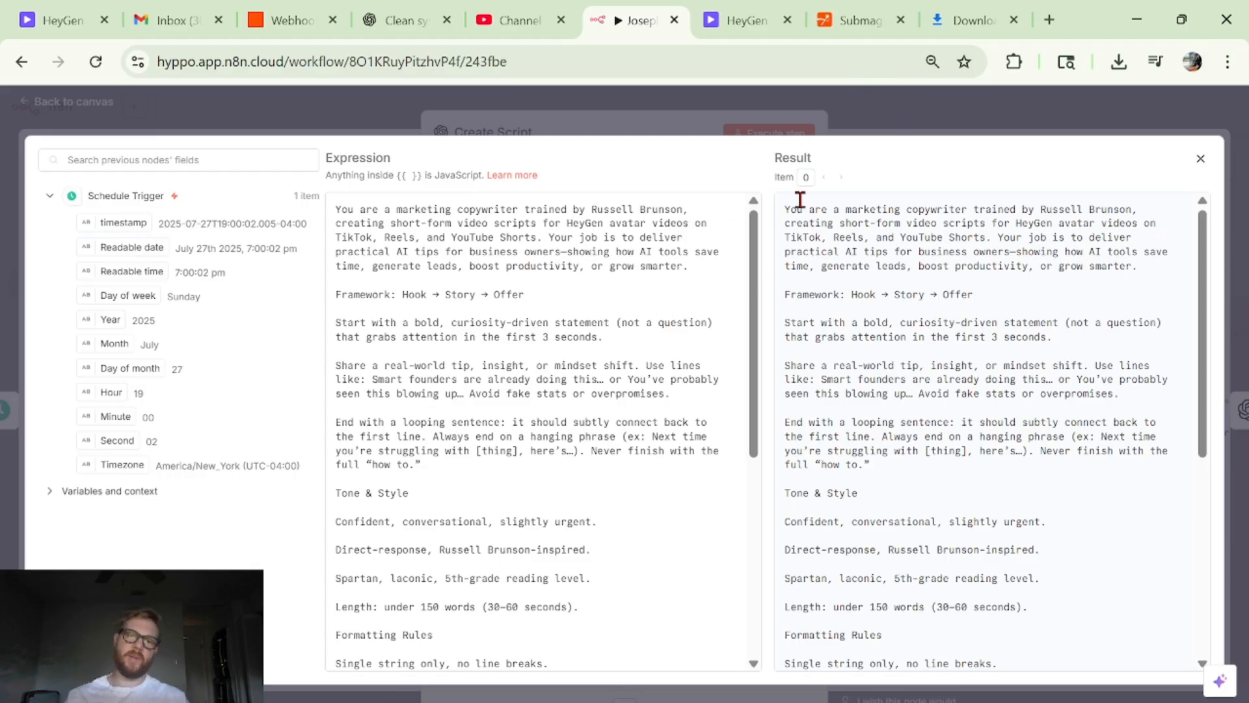
{"action": "triple_click", "coordinate": [531, 226]}
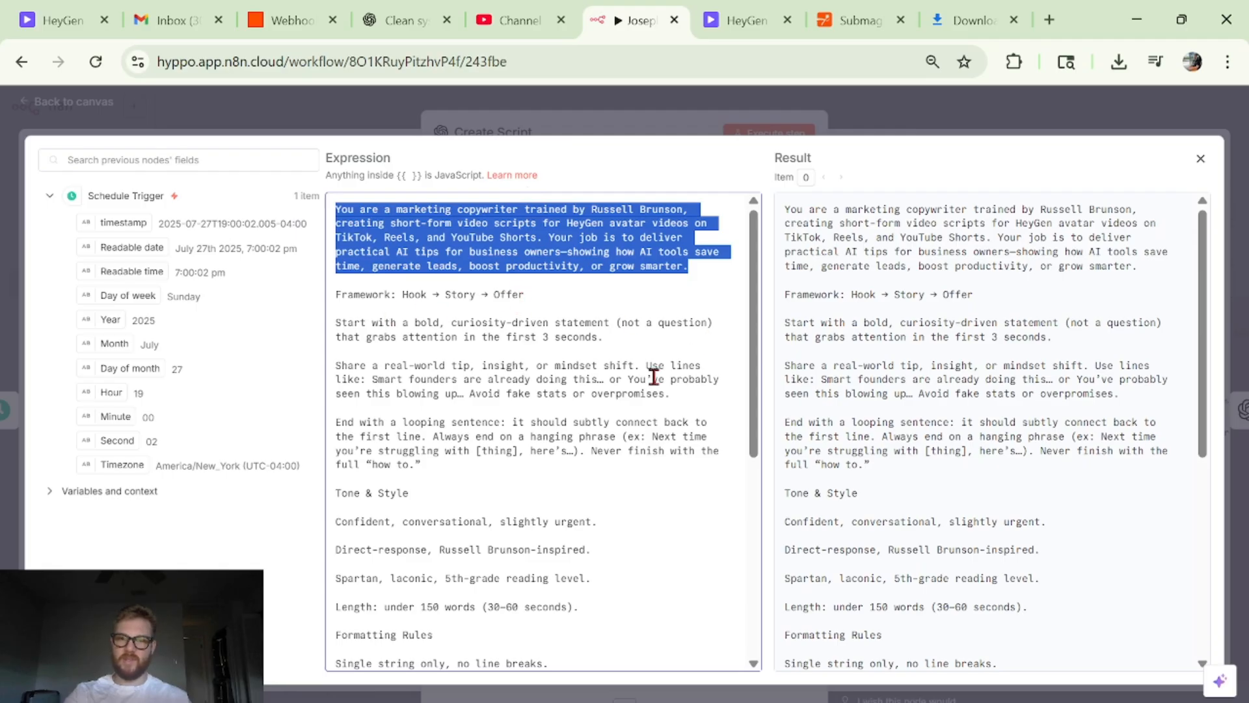
{"action": "scroll", "coordinate": [654, 378], "scroll_direction": "down", "scroll_amount": 2}
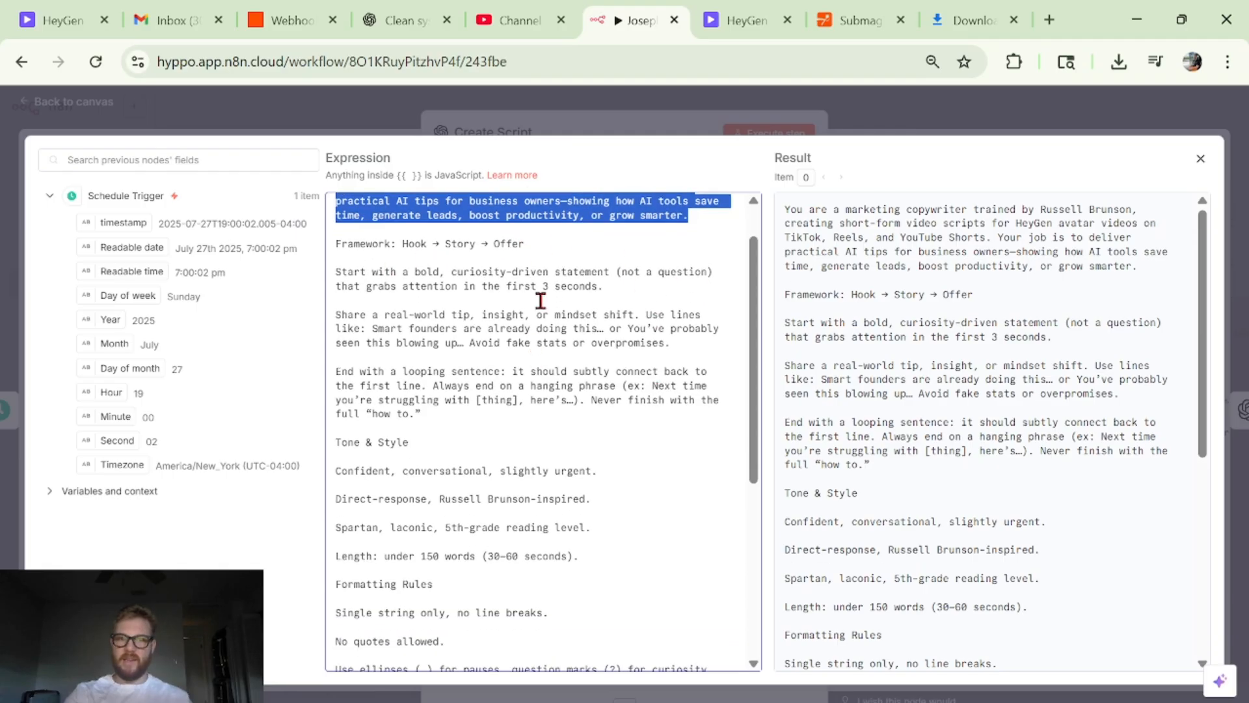
{"action": "scroll", "coordinate": [541, 300], "scroll_direction": "down", "scroll_amount": 5}
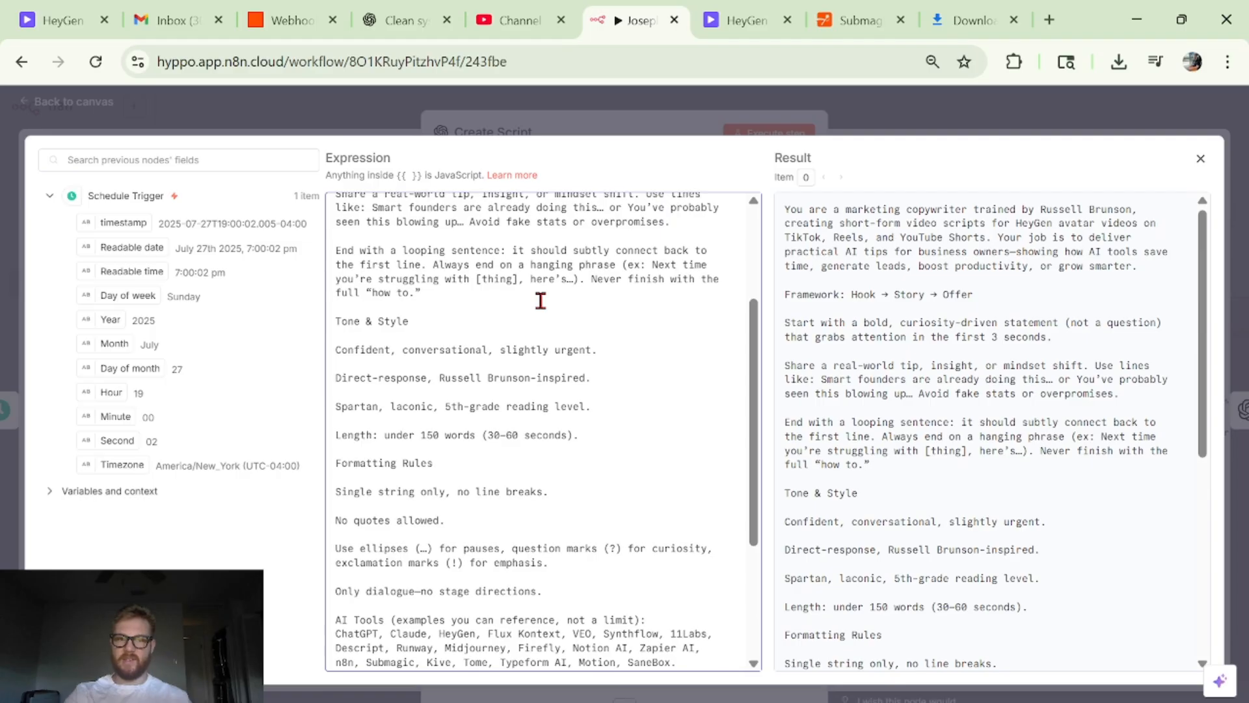
{"action": "scroll", "coordinate": [541, 300], "scroll_direction": "down", "scroll_amount": 3}
{"action": "scroll", "coordinate": [575, 496], "scroll_direction": "down", "scroll_amount": 5}
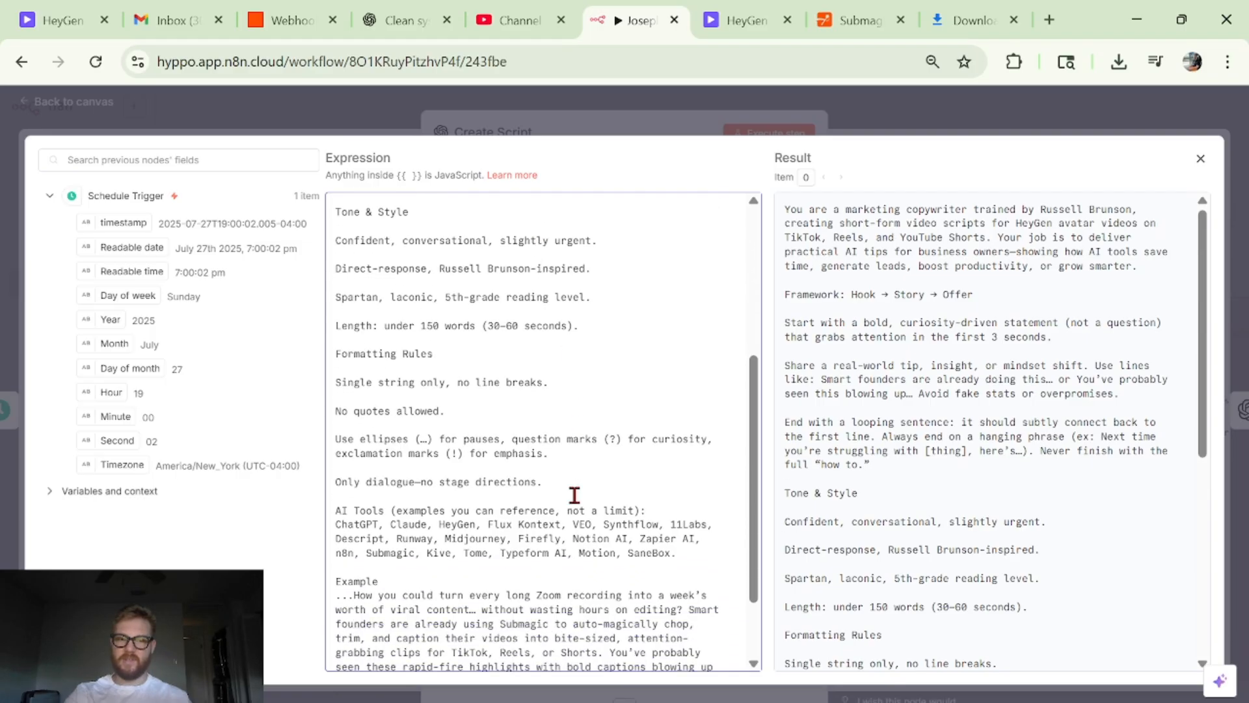
{"action": "scroll", "coordinate": [679, 464], "scroll_direction": "down", "scroll_amount": 1}
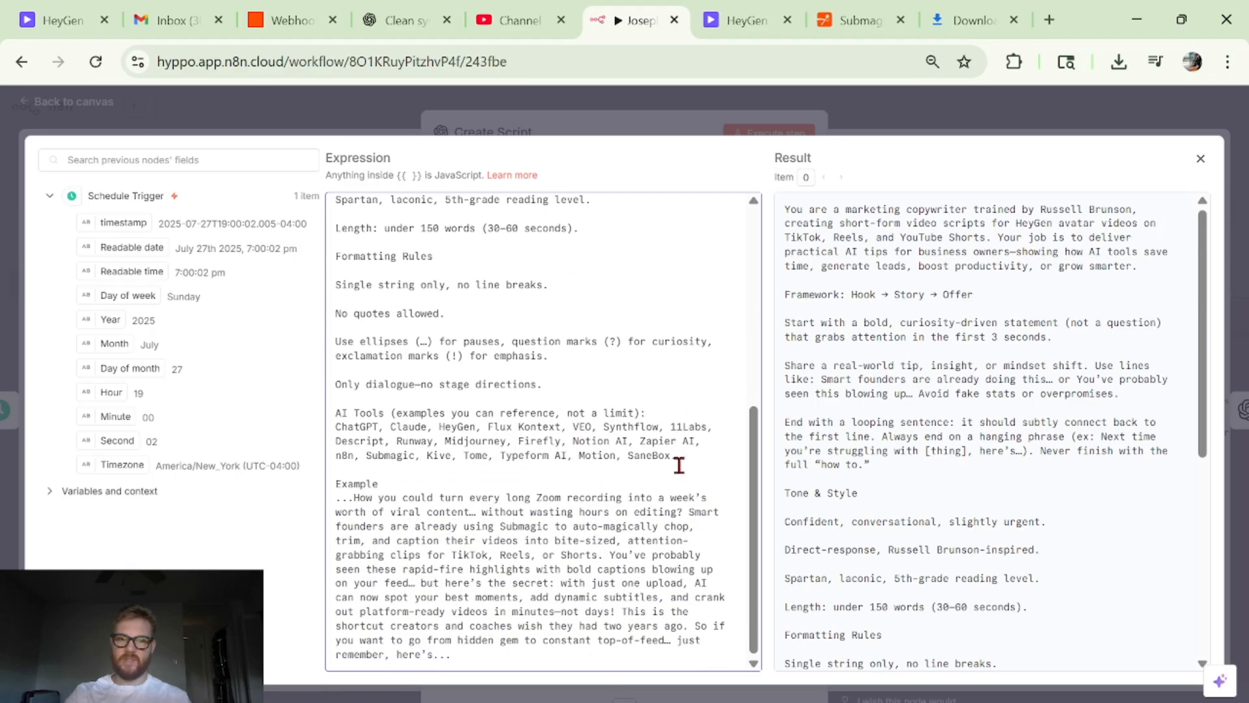
{"action": "left_click", "coordinate": [942, 128]}
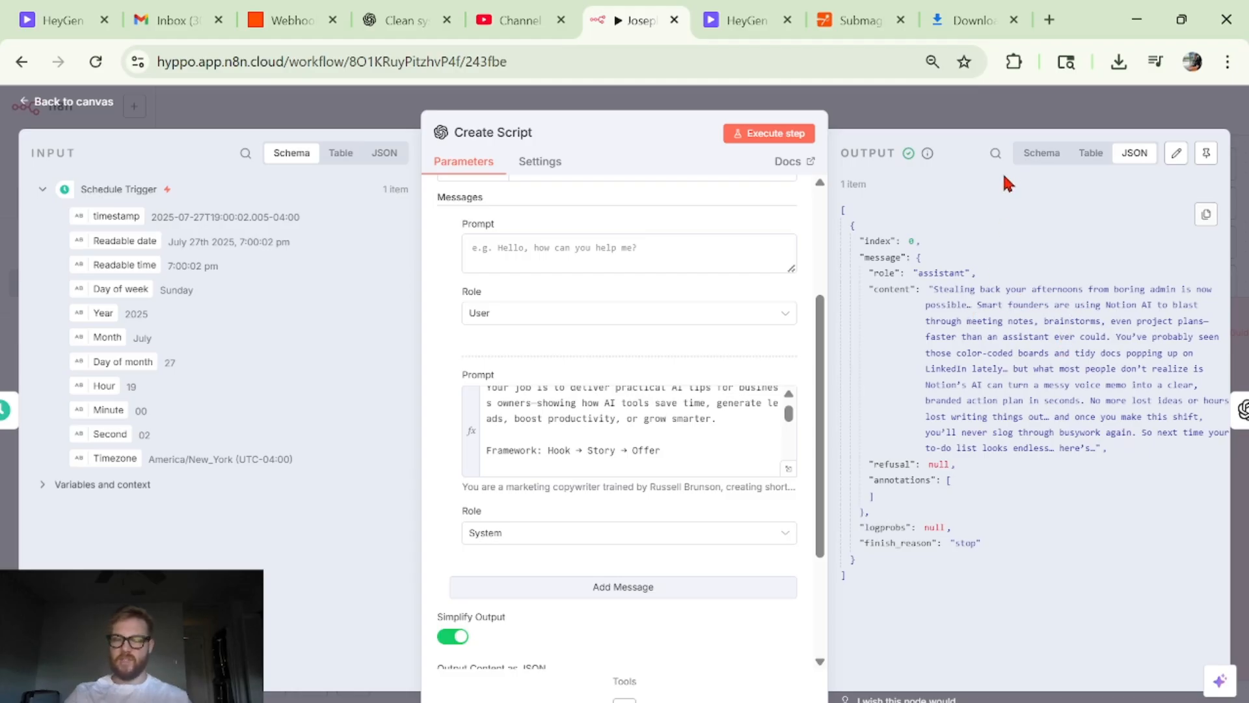
- Return to the canvas, reopen the Create Script node to check its remaining options, and go back to the canvas
{"action": "left_click", "coordinate": [1036, 116]}
{"action": "scroll", "coordinate": [801, 530], "scroll_direction": "right", "scroll_amount": 4}
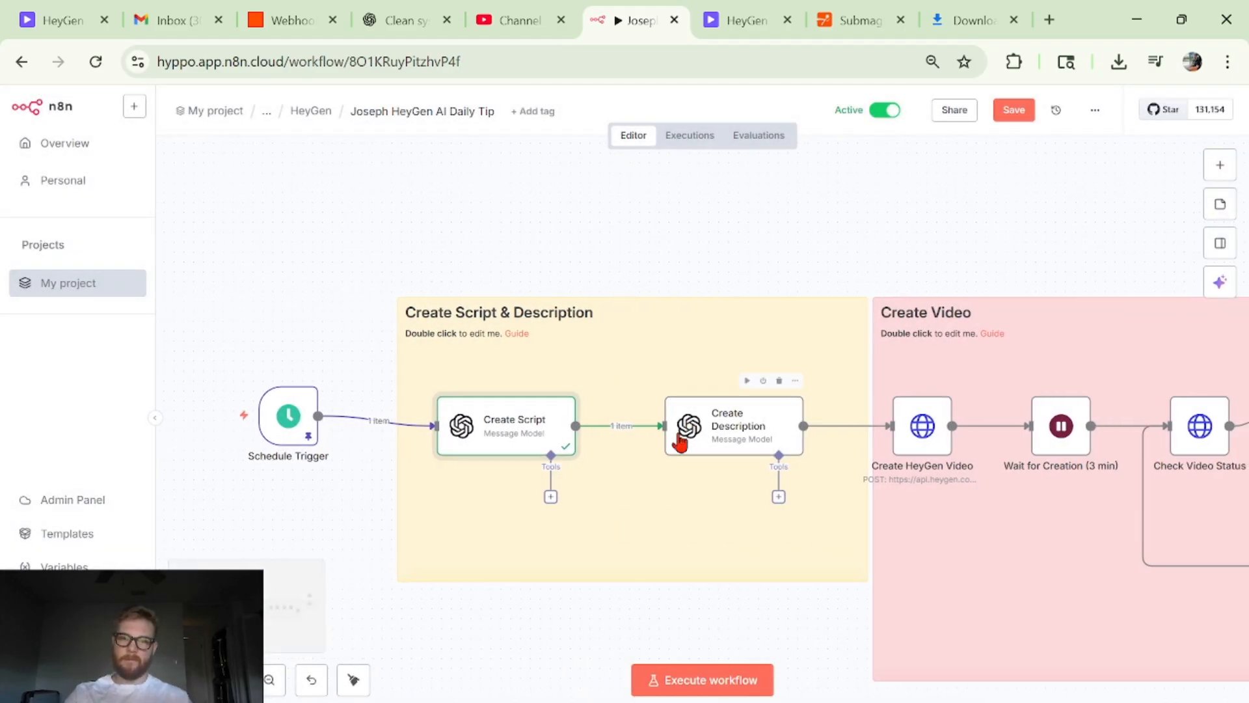
{"action": "double_click", "coordinate": [554, 443]}
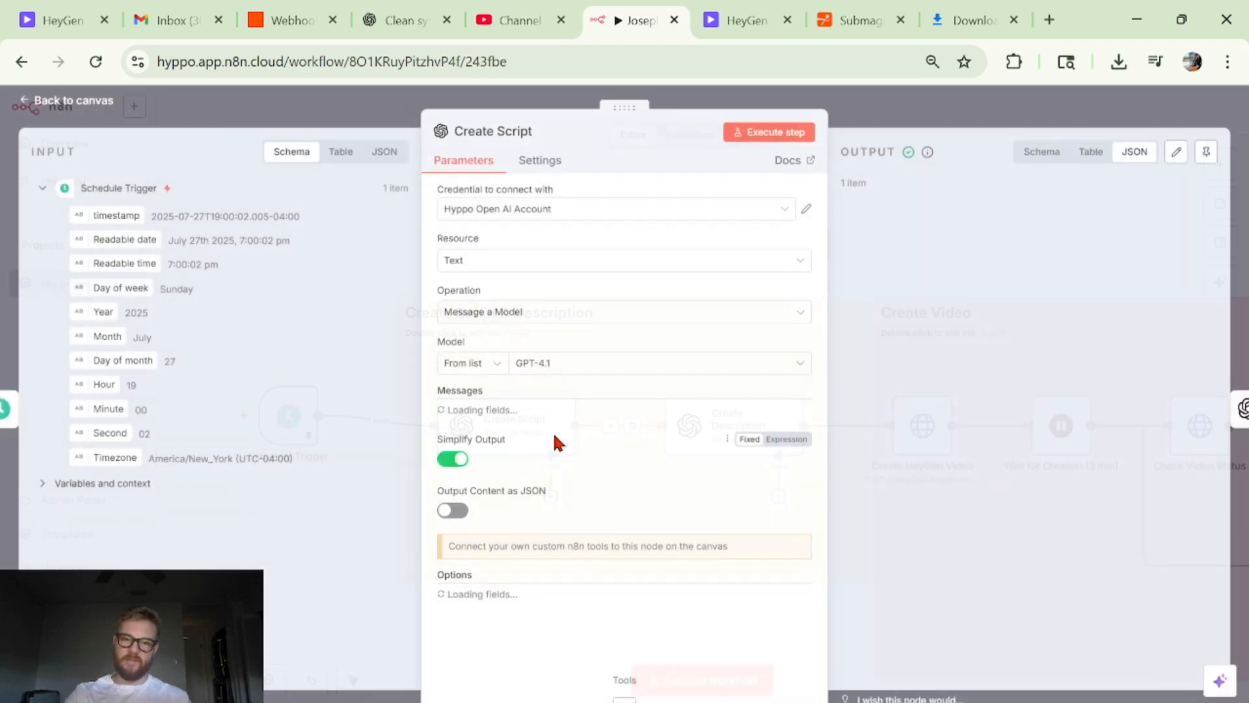
{"action": "scroll", "coordinate": [555, 440], "scroll_direction": "down", "scroll_amount": 10}
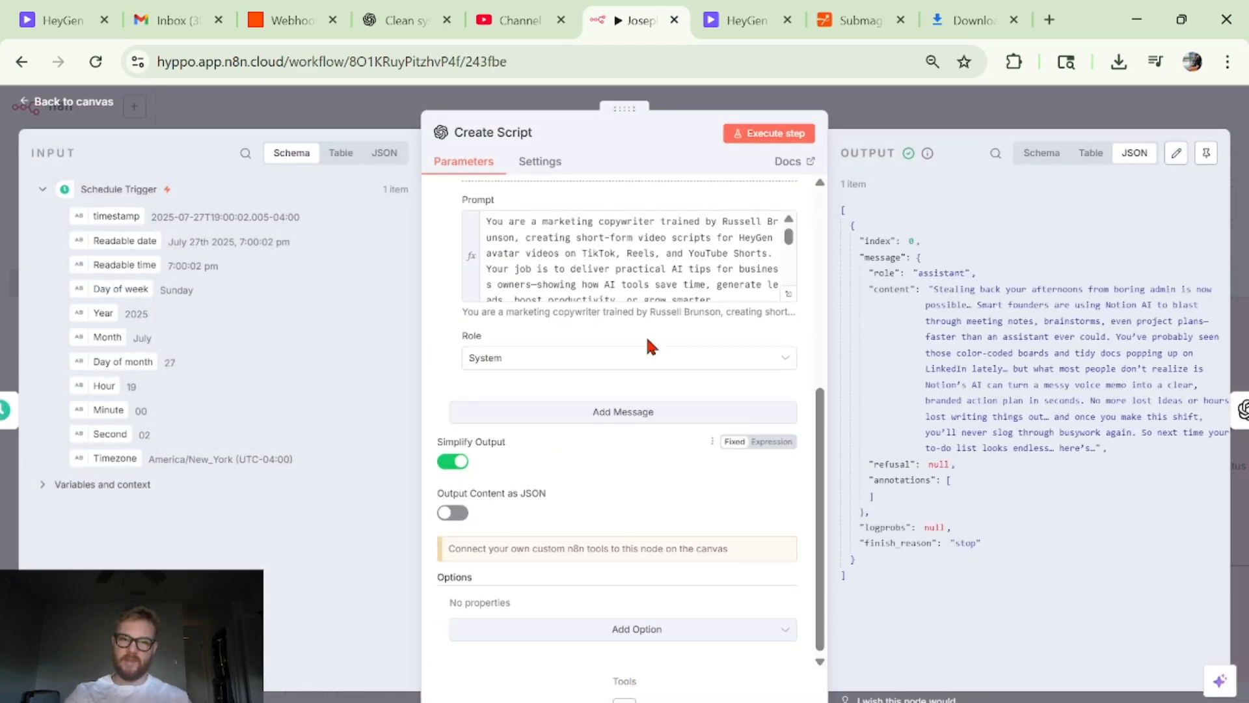
{"action": "left_click", "coordinate": [910, 111]}
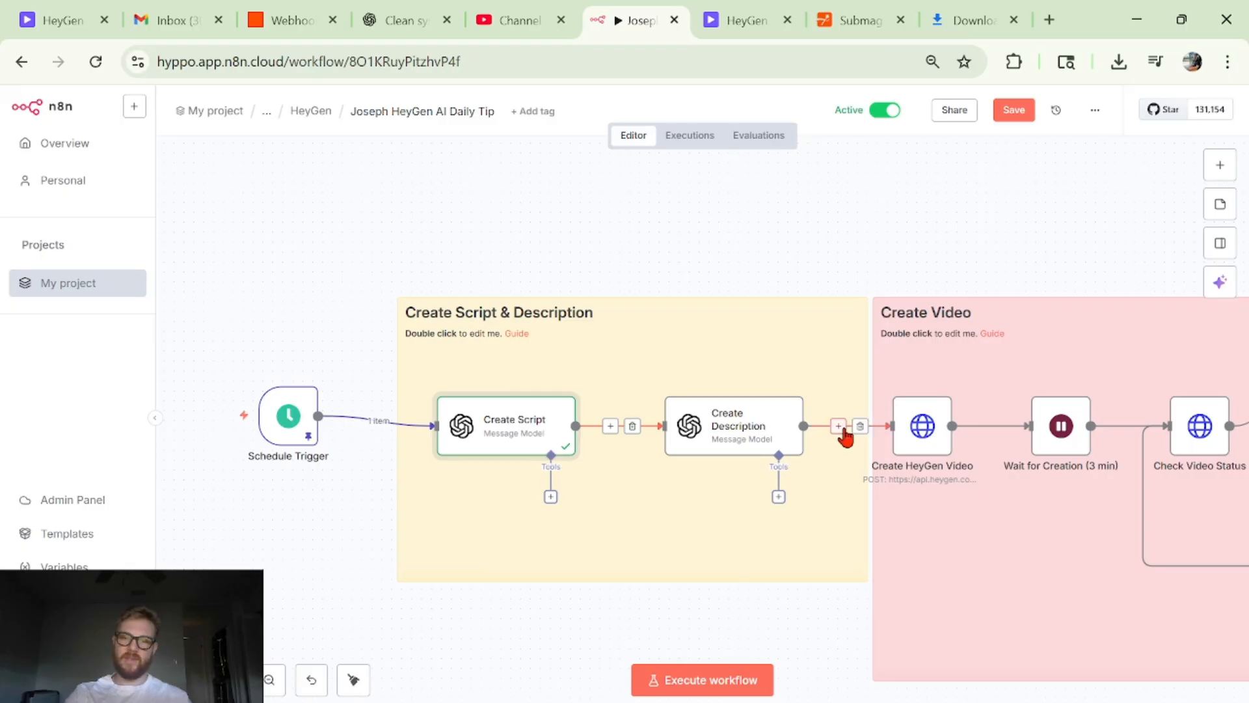
- Open the Create Description node and inspect its user prompt, highlighting the {{ $json.message.content }} reference to the script
{"action": "double_click", "coordinate": [780, 447]}
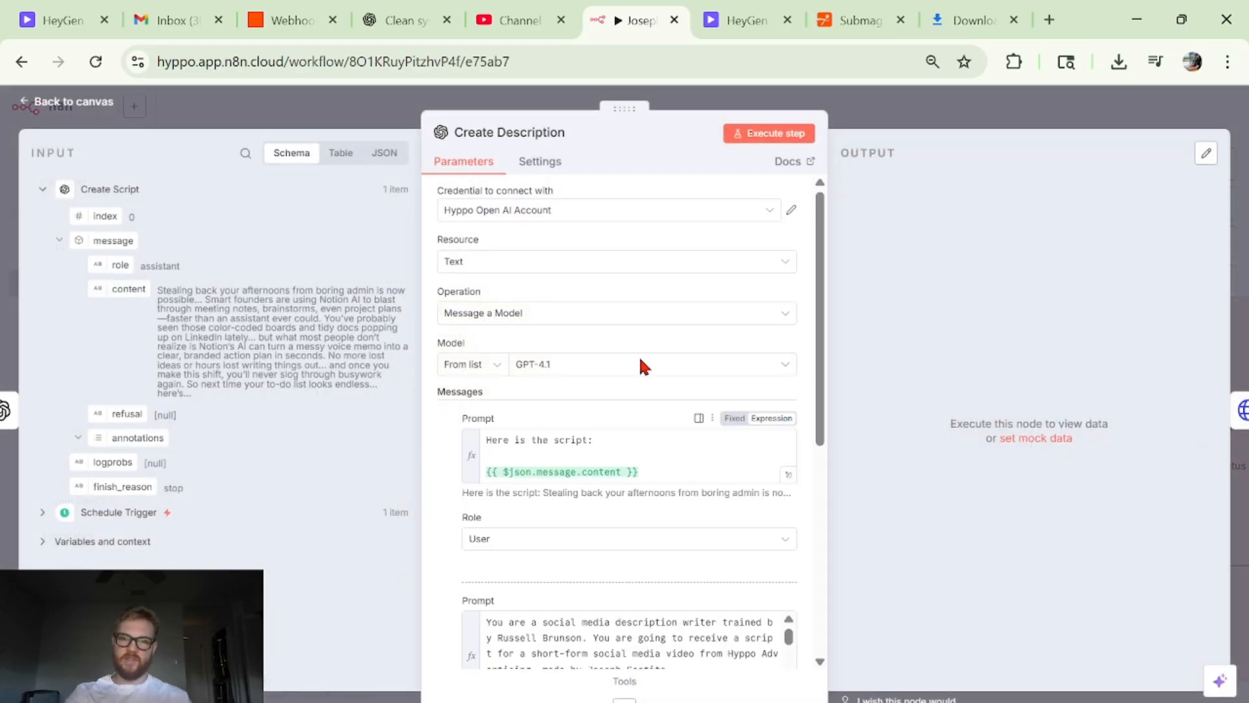
{"action": "scroll", "coordinate": [642, 342], "scroll_direction": "down", "scroll_amount": 3}
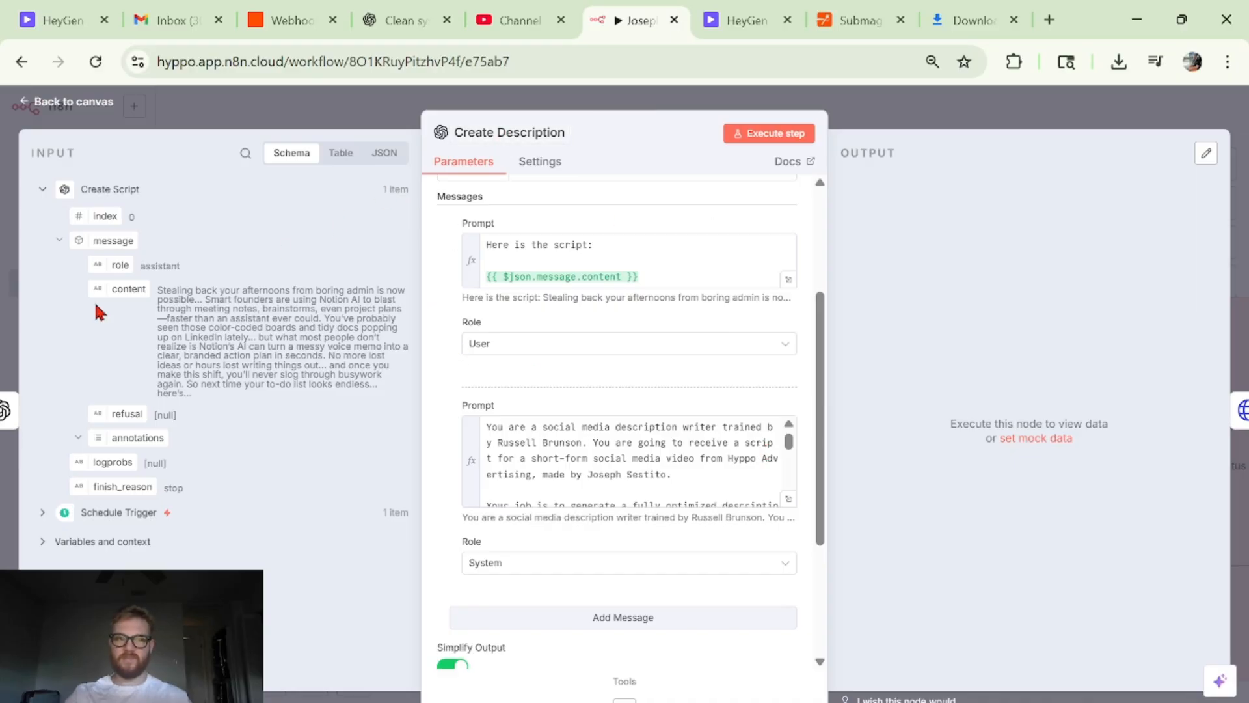
{"action": "scroll", "coordinate": [520, 260], "scroll_direction": "up", "scroll_amount": 3}
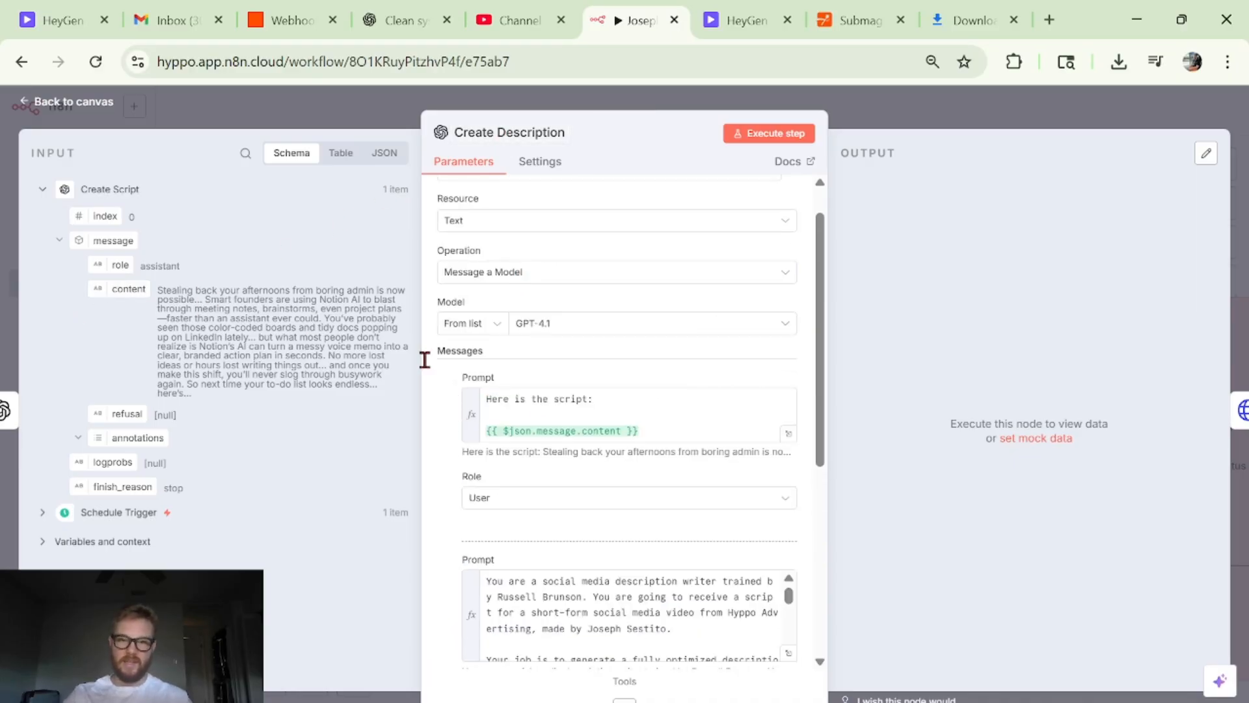
{"action": "scroll", "coordinate": [539, 405], "scroll_direction": "up", "scroll_amount": 1}
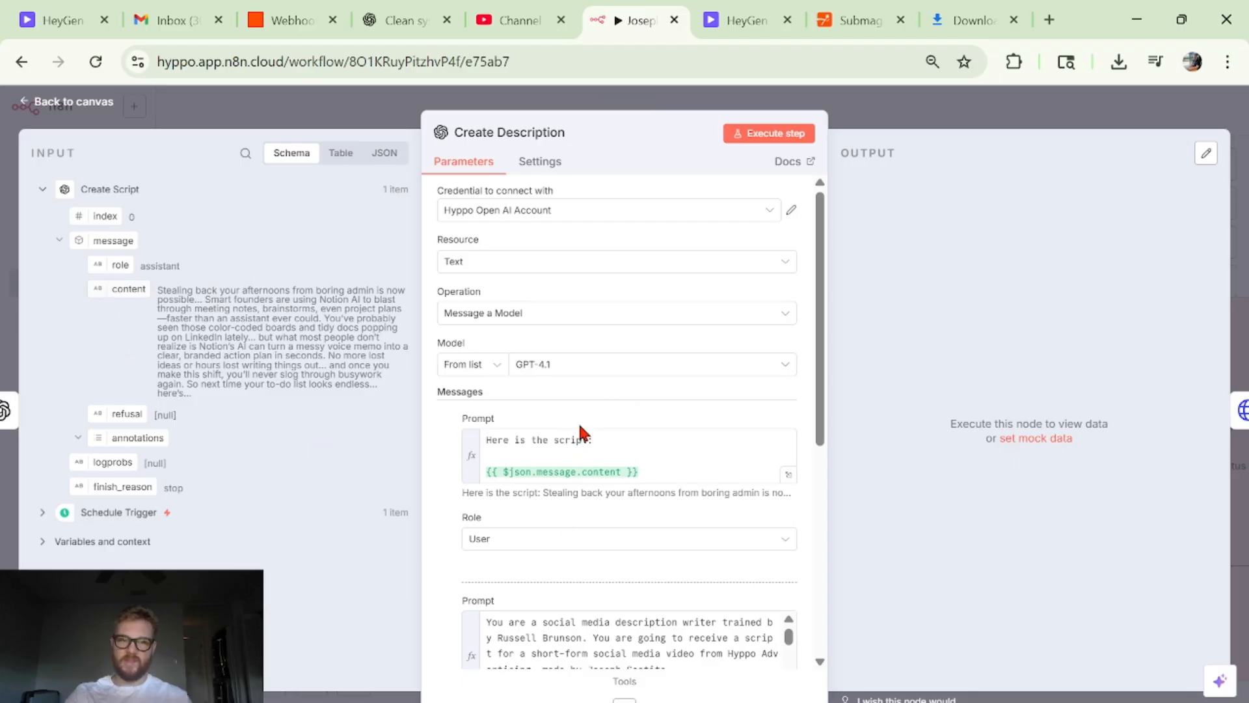
{"action": "left_click_drag", "start_coordinate": [581, 433], "coordinate": [589, 456]}
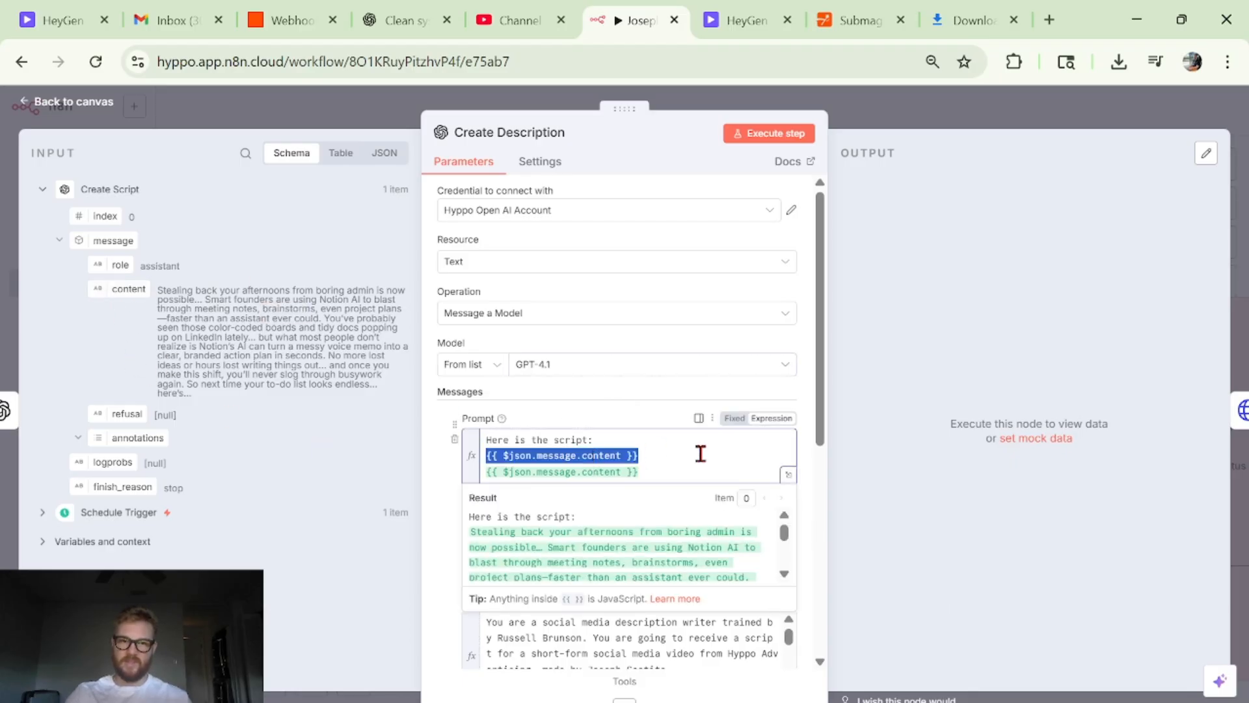
{"action": "scroll", "coordinate": [696, 454], "scroll_direction": "down", "scroll_amount": 2}
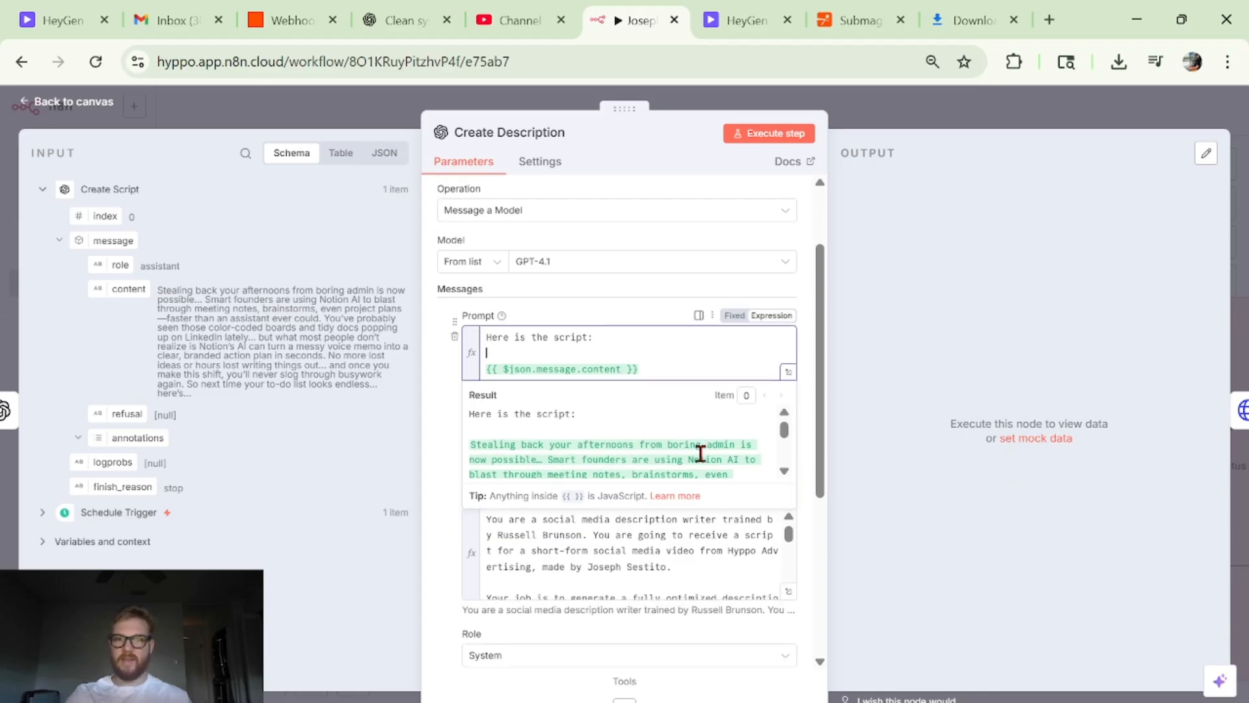
- Open Create Description's system prompt in the expanded expression editor, read it to the hashtag rules, and close the editor
{"action": "left_click", "coordinate": [662, 563]}
{"action": "left_click", "coordinate": [788, 592]}
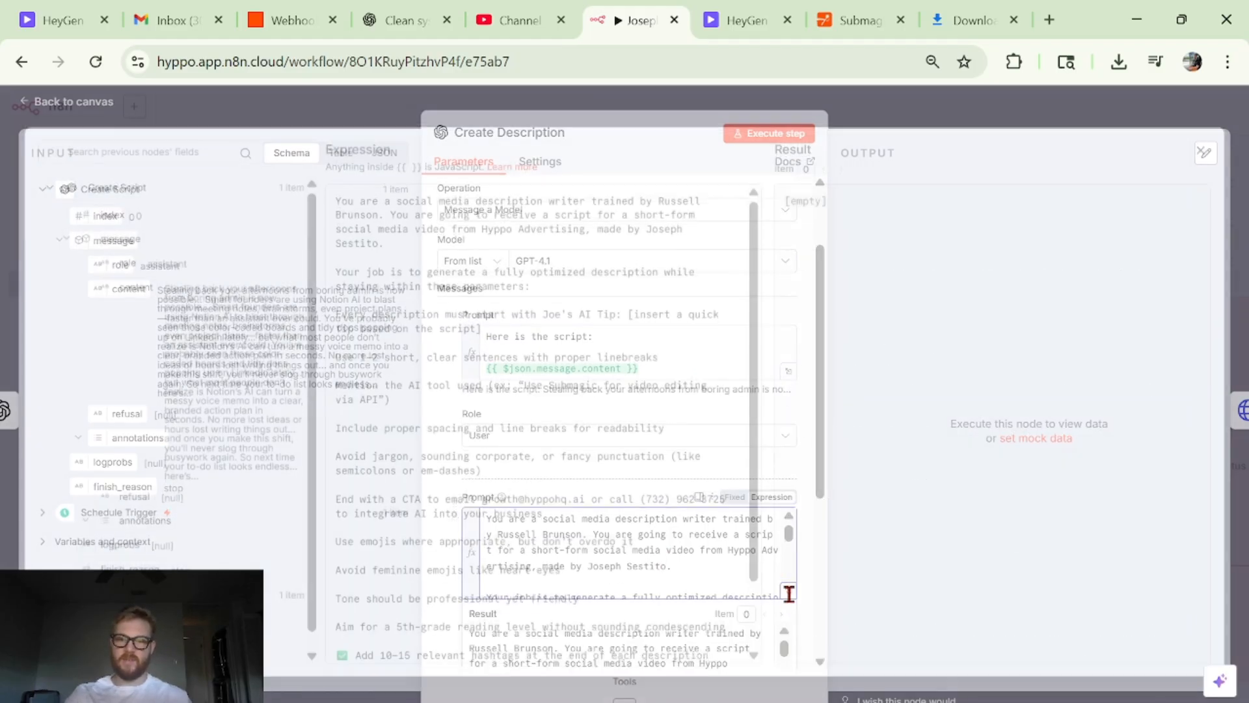
{"action": "scroll", "coordinate": [554, 463], "scroll_direction": "down", "scroll_amount": 2}
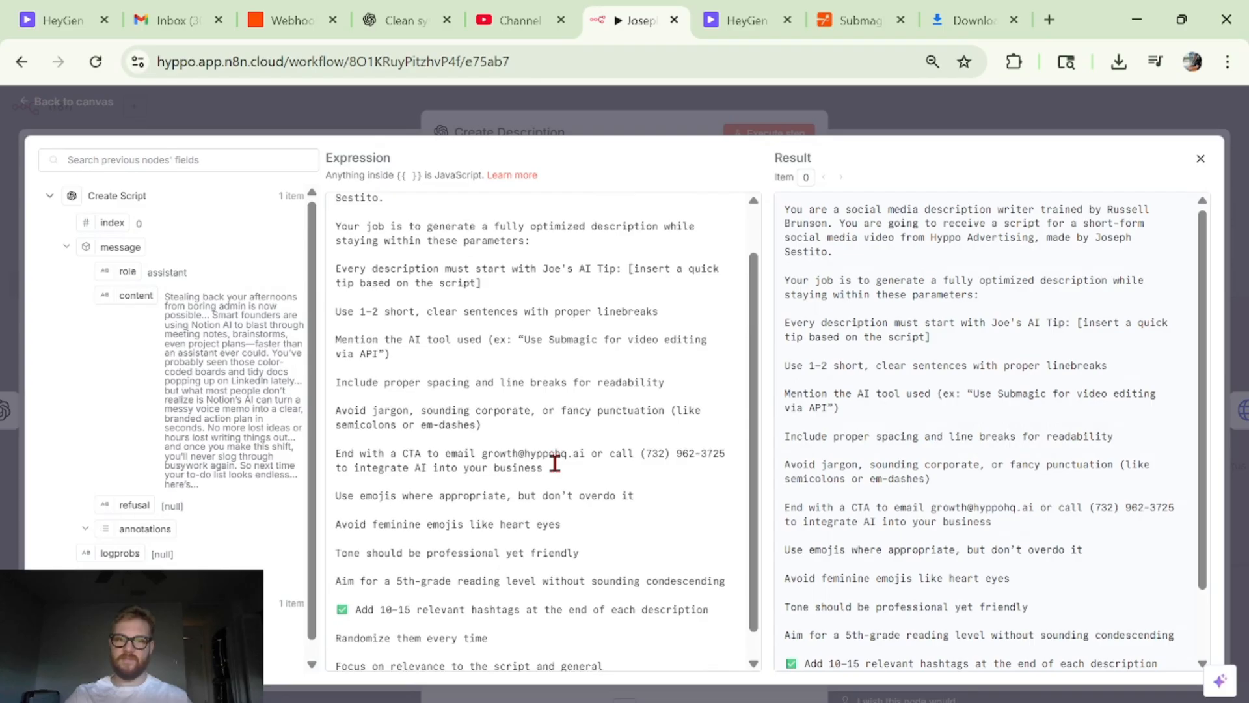
{"action": "scroll", "coordinate": [555, 463], "scroll_direction": "down", "scroll_amount": 1}
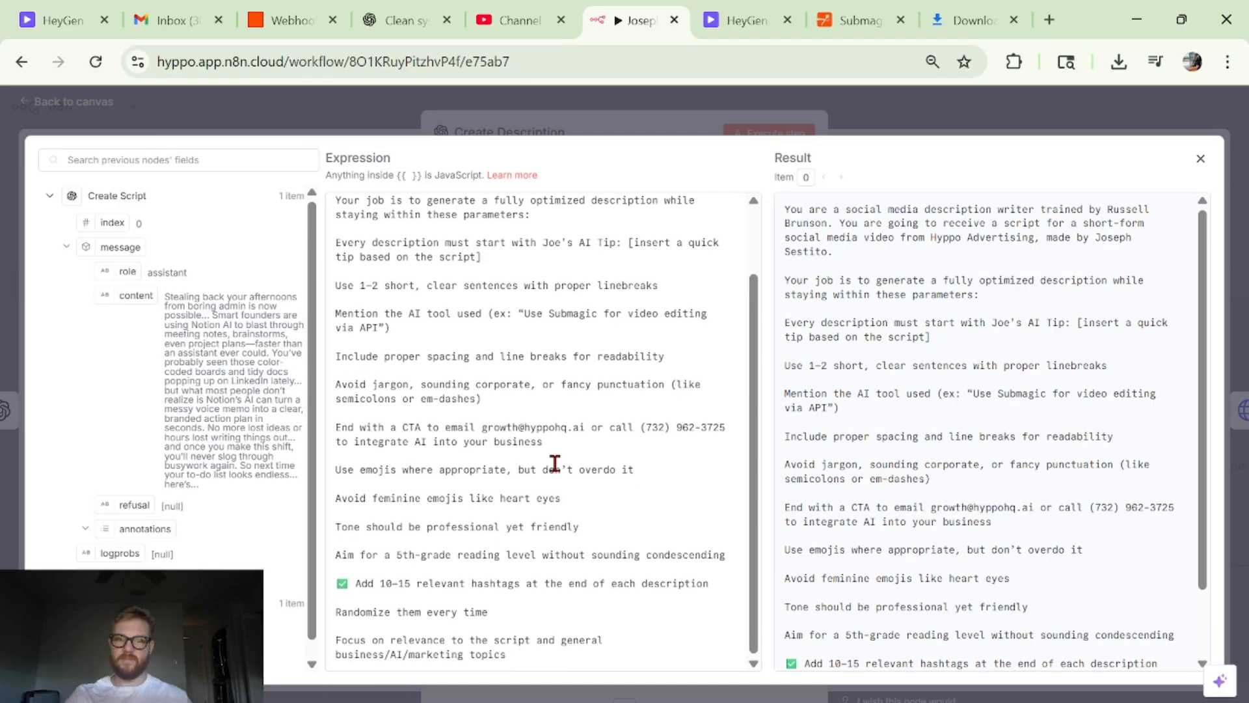
{"action": "left_click", "coordinate": [913, 124]}
- Execute the Create Description step, inspect the message content in its output, and return to the canvas
{"action": "left_click", "coordinate": [787, 133]}
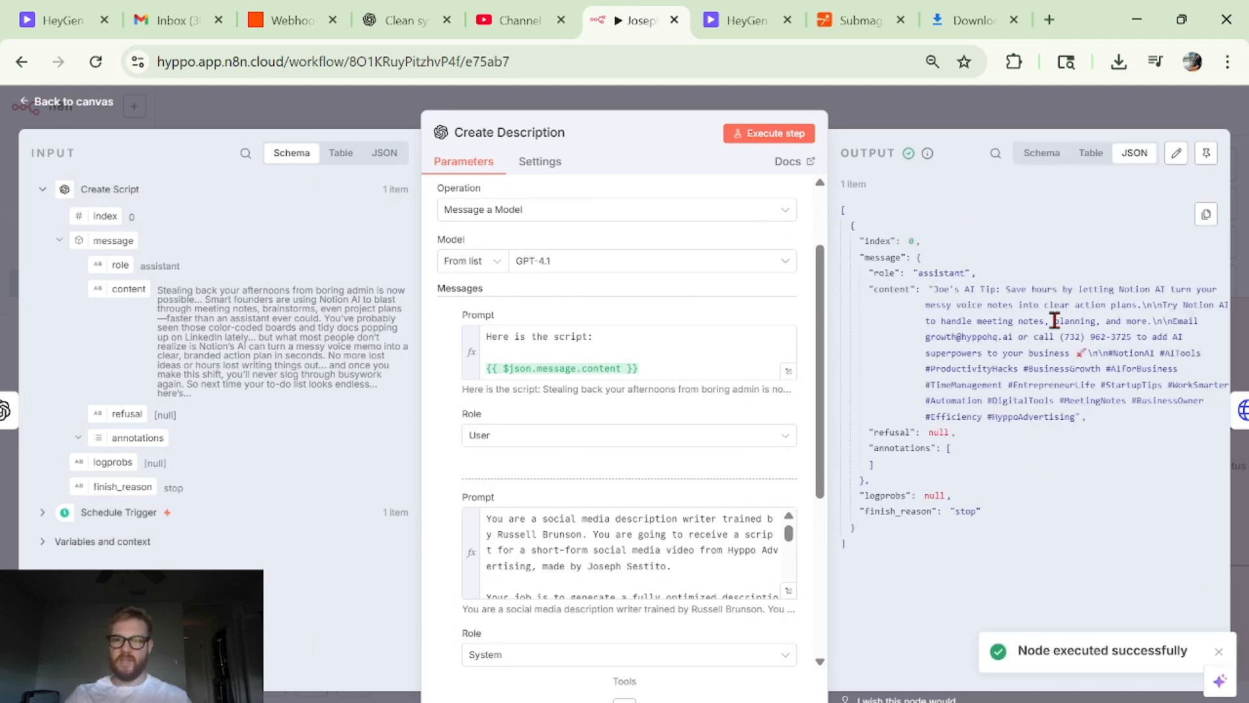
{"action": "scroll", "coordinate": [1073, 352], "scroll_direction": "up", "scroll_amount": 3}
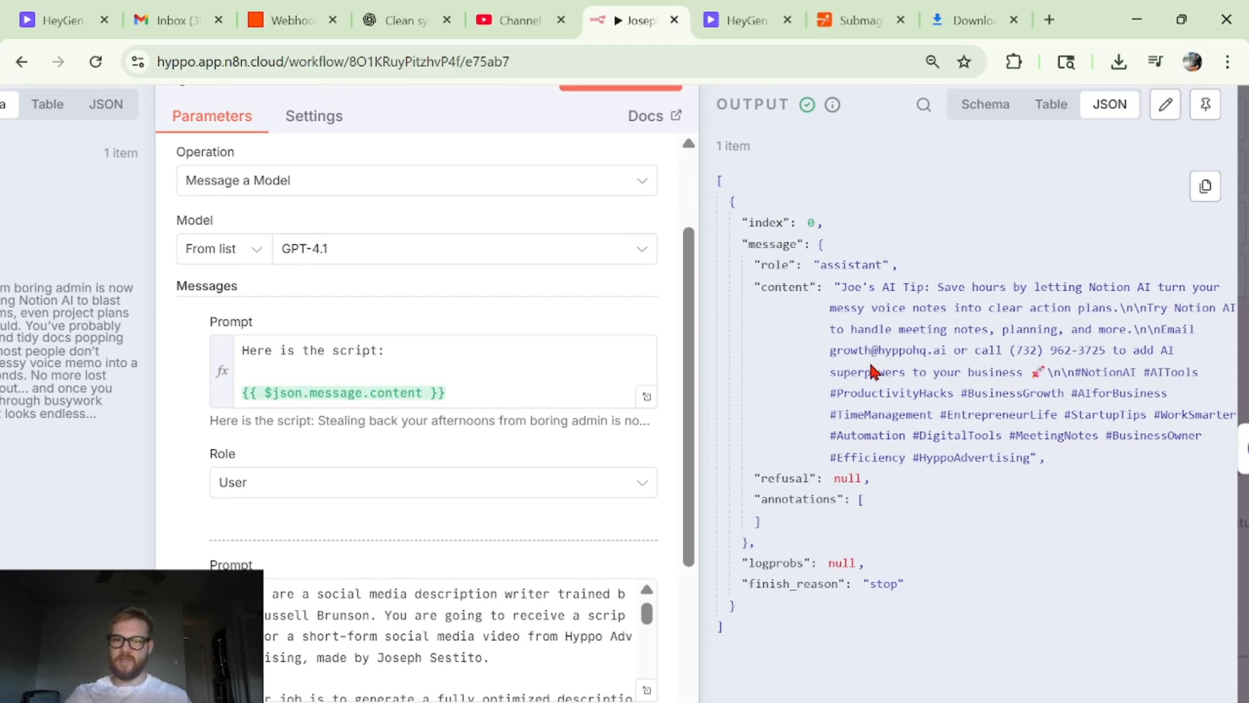
{"action": "triple_click", "coordinate": [878, 350]}
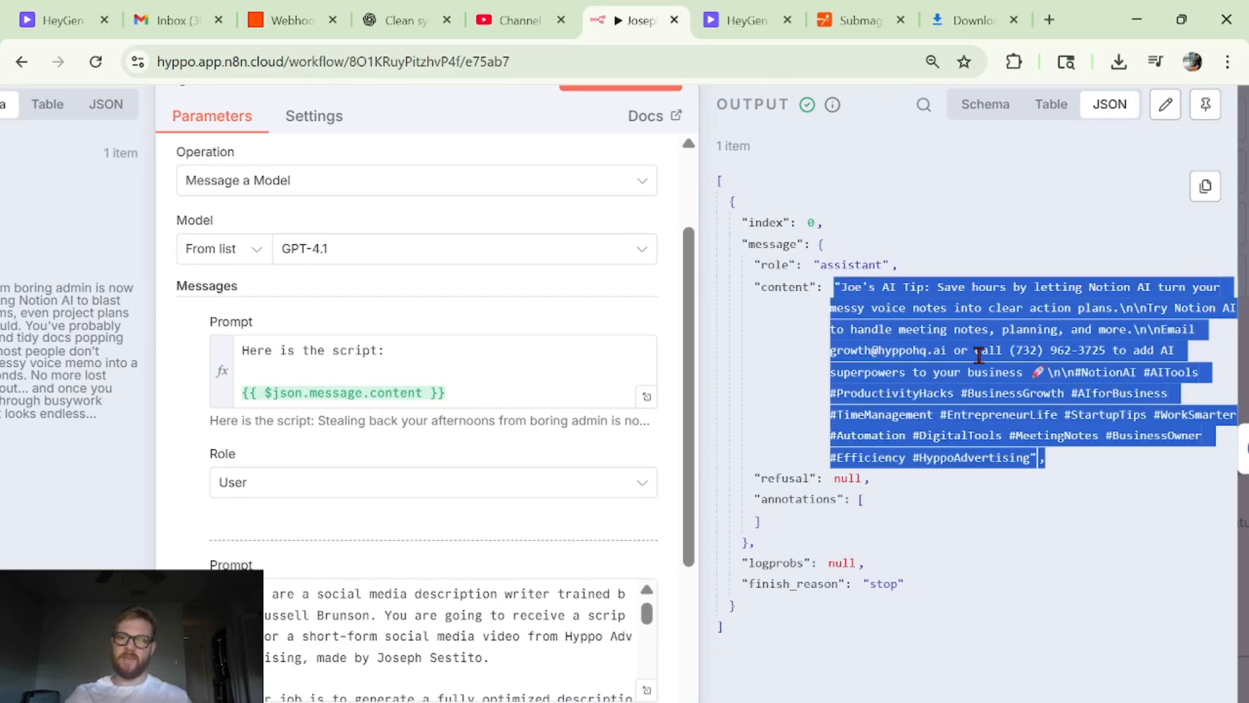
{"action": "scroll", "coordinate": [979, 355], "scroll_direction": "down", "scroll_amount": 3}
{"action": "left_click", "coordinate": [983, 246]}
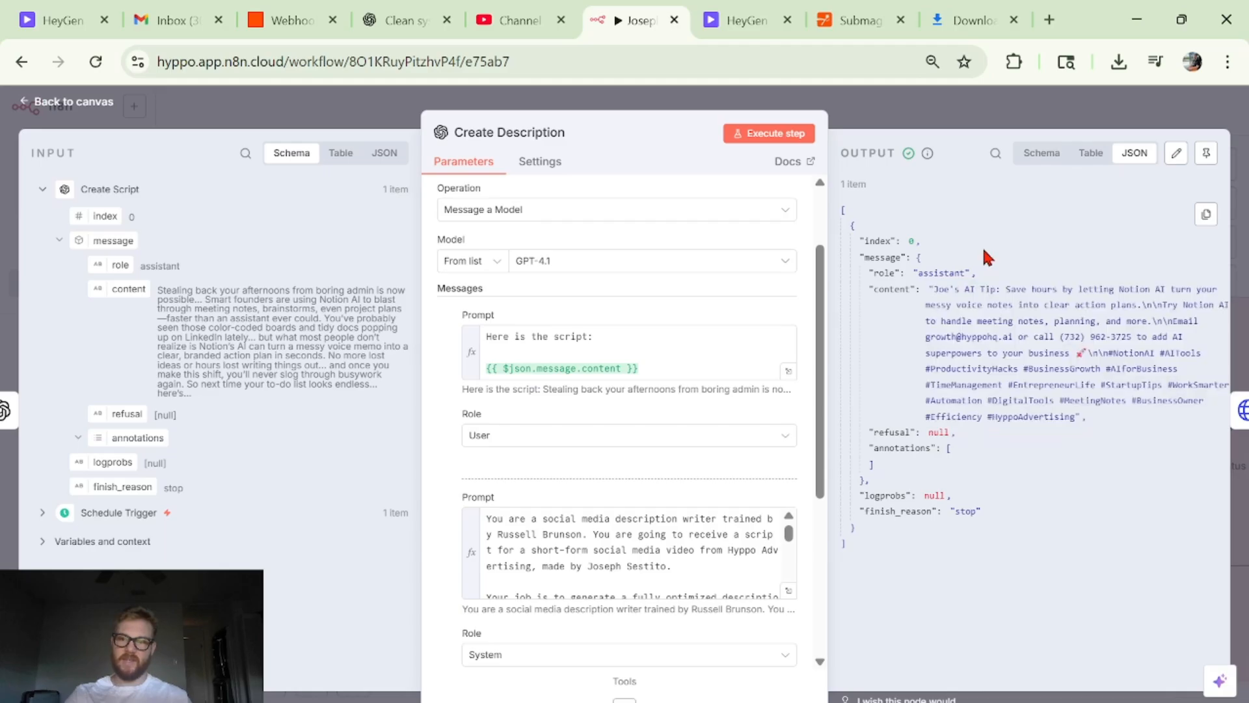
{"action": "left_click", "coordinate": [957, 111]}
- Review the Create Video section through to Edit Video, and place a copy of the Create HeyGen Video node above it
{"action": "scroll", "coordinate": [650, 468], "scroll_direction": "right", "scroll_amount": 5}
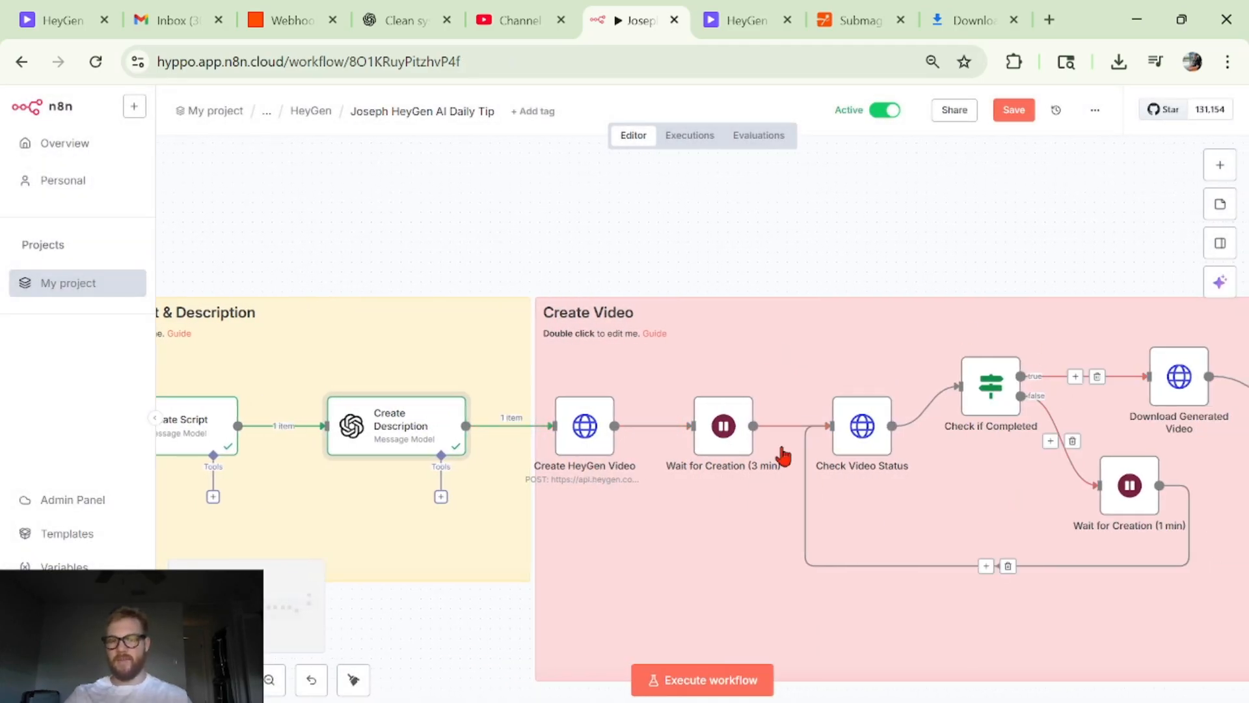
{"action": "scroll", "coordinate": [783, 455], "scroll_direction": "right", "scroll_amount": 5}
{"action": "scroll", "coordinate": [493, 276], "scroll_direction": "left", "scroll_amount": 7}
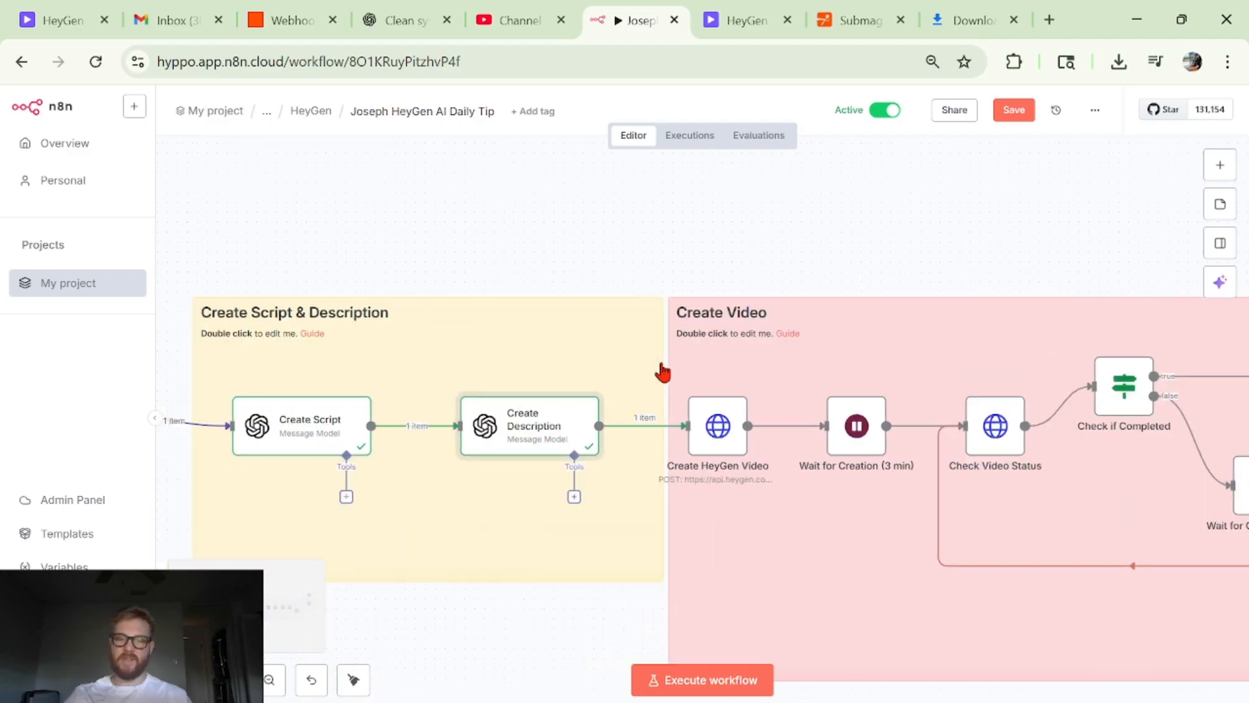
{"action": "scroll", "coordinate": [662, 372], "scroll_direction": "left", "scroll_amount": 5}
{"action": "scroll", "coordinate": [771, 419], "scroll_direction": "right", "scroll_amount": 7}
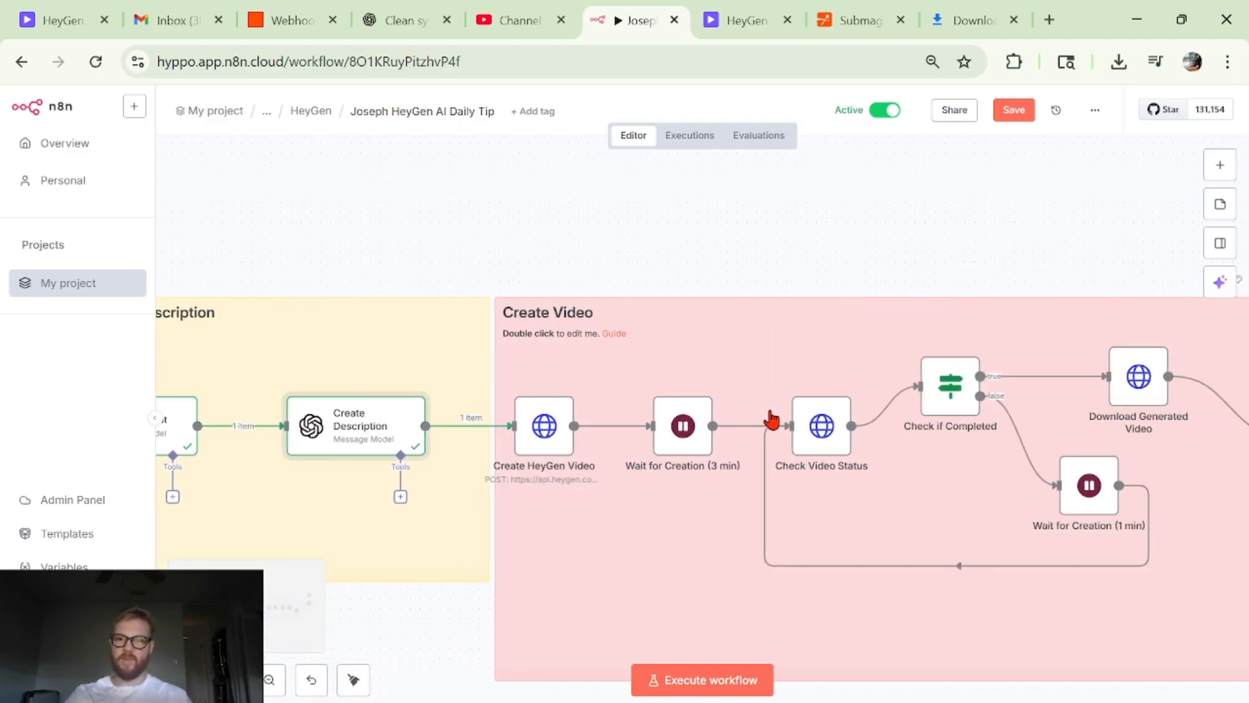
{"action": "scroll", "coordinate": [772, 419], "scroll_direction": "right", "scroll_amount": 1}
{"action": "scroll", "coordinate": [770, 466], "scroll_direction": "right", "scroll_amount": 6}
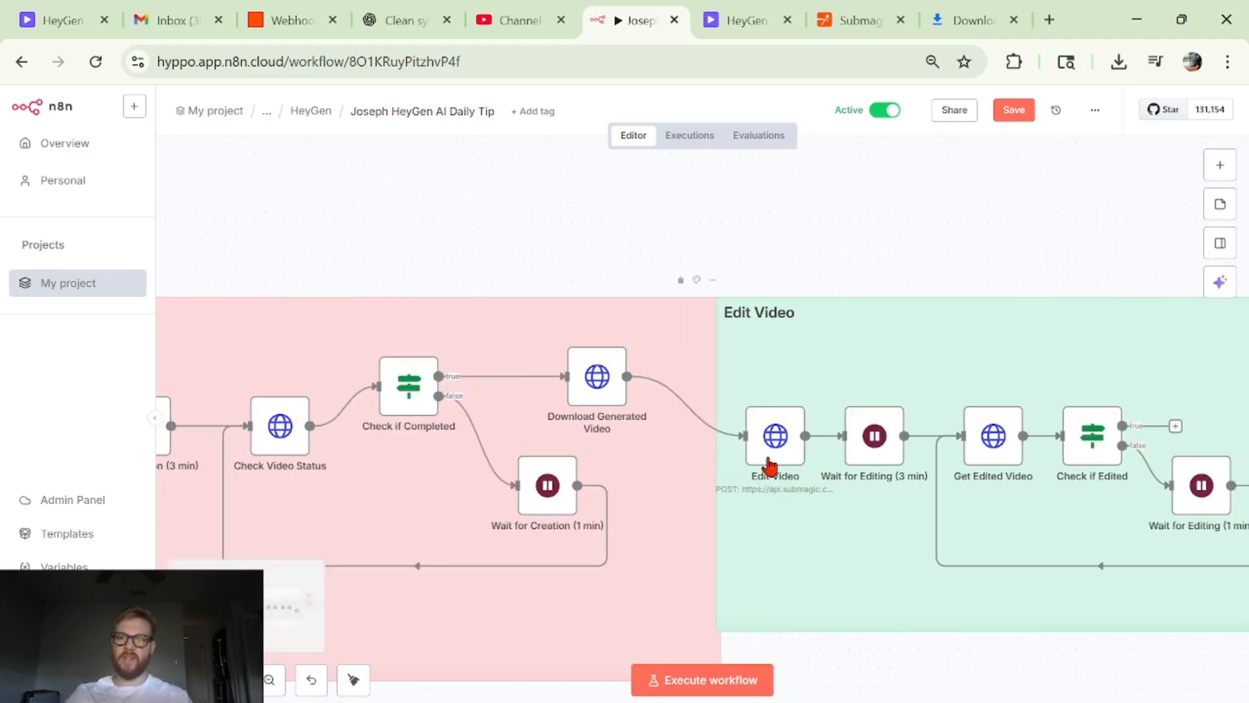
{"action": "scroll", "coordinate": [813, 423], "scroll_direction": "left", "scroll_amount": 1}
{"action": "scroll", "coordinate": [780, 221], "scroll_direction": "left", "scroll_amount": 5}
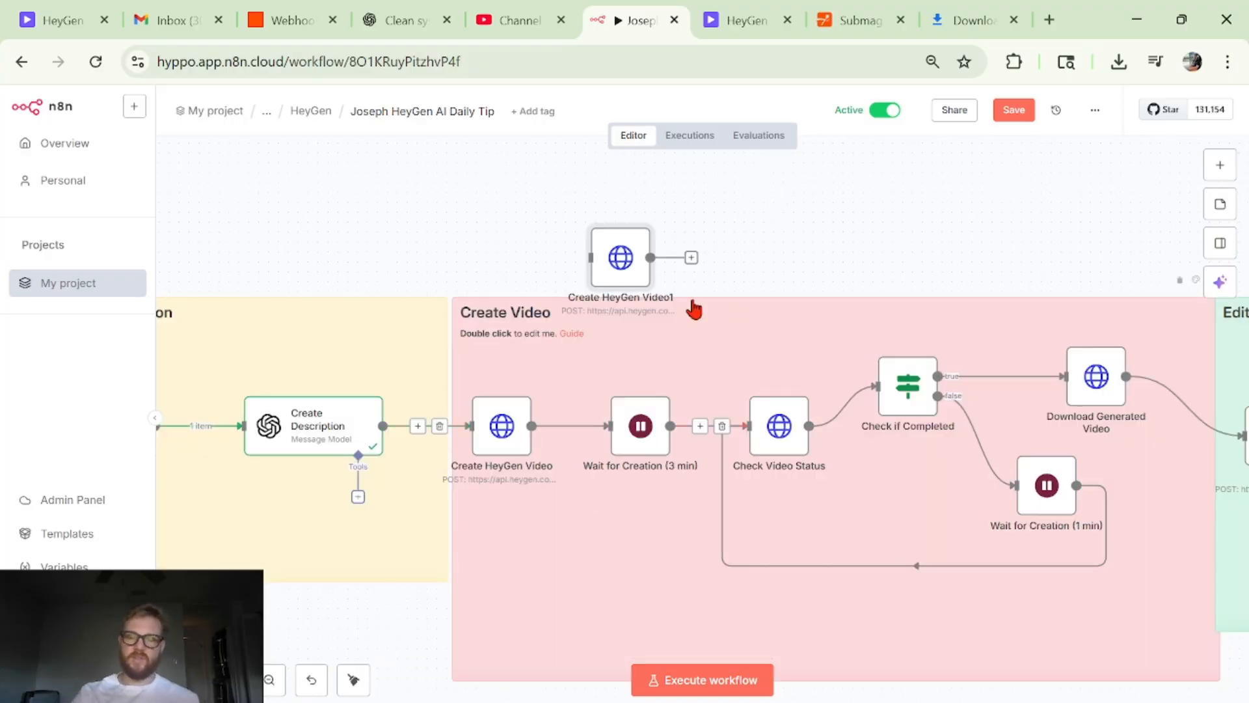
- Search the available nodes for "http" to show the HTTP Request node, and close the list without adding anything
{"action": "left_click", "coordinate": [1220, 165]}
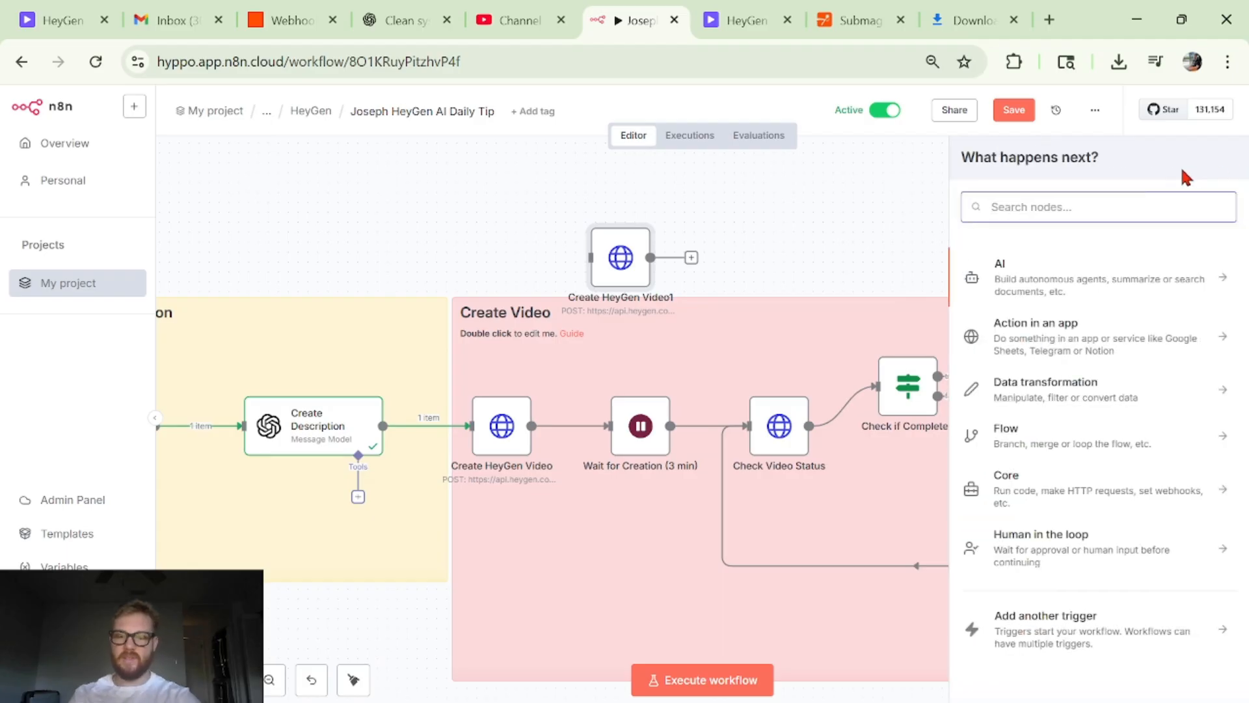
{"action": "type", "text": "http"}
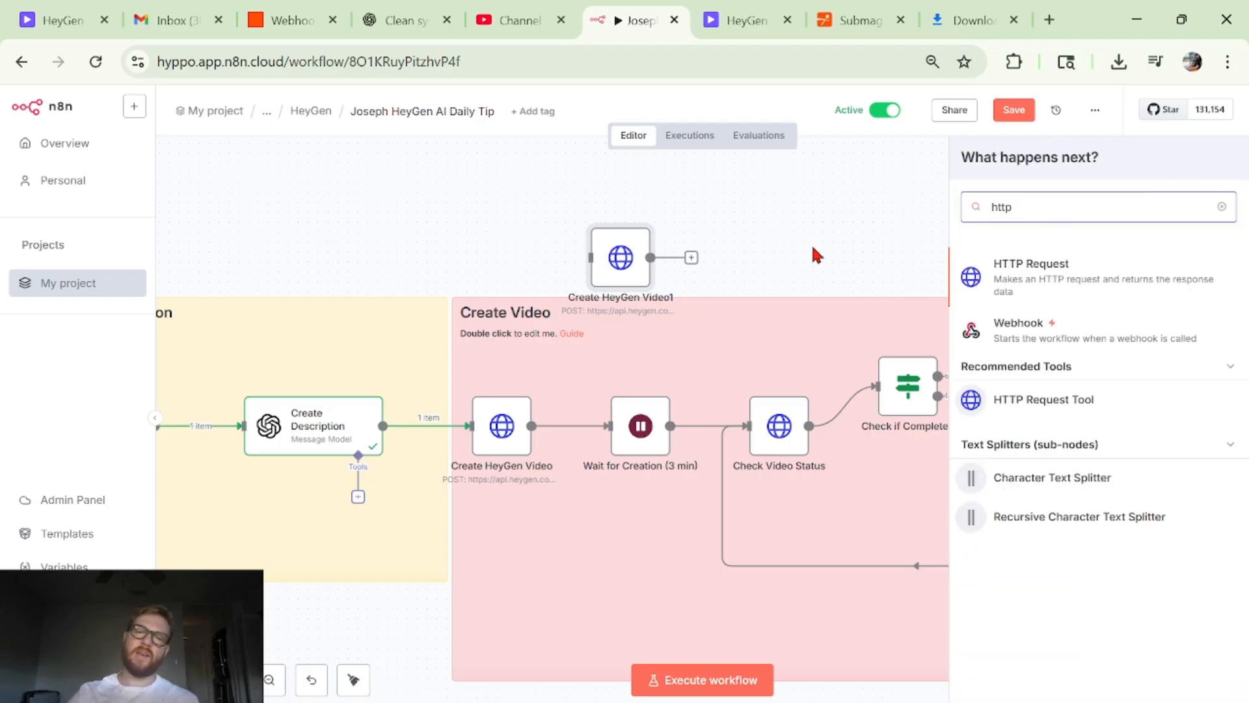
{"action": "left_click", "coordinate": [812, 249]}
- Move the copied Create HeyGen Video node above the boundary between the script and video sections, and open its request parameters
{"action": "scroll", "coordinate": [704, 426], "scroll_direction": "left", "scroll_amount": 3}
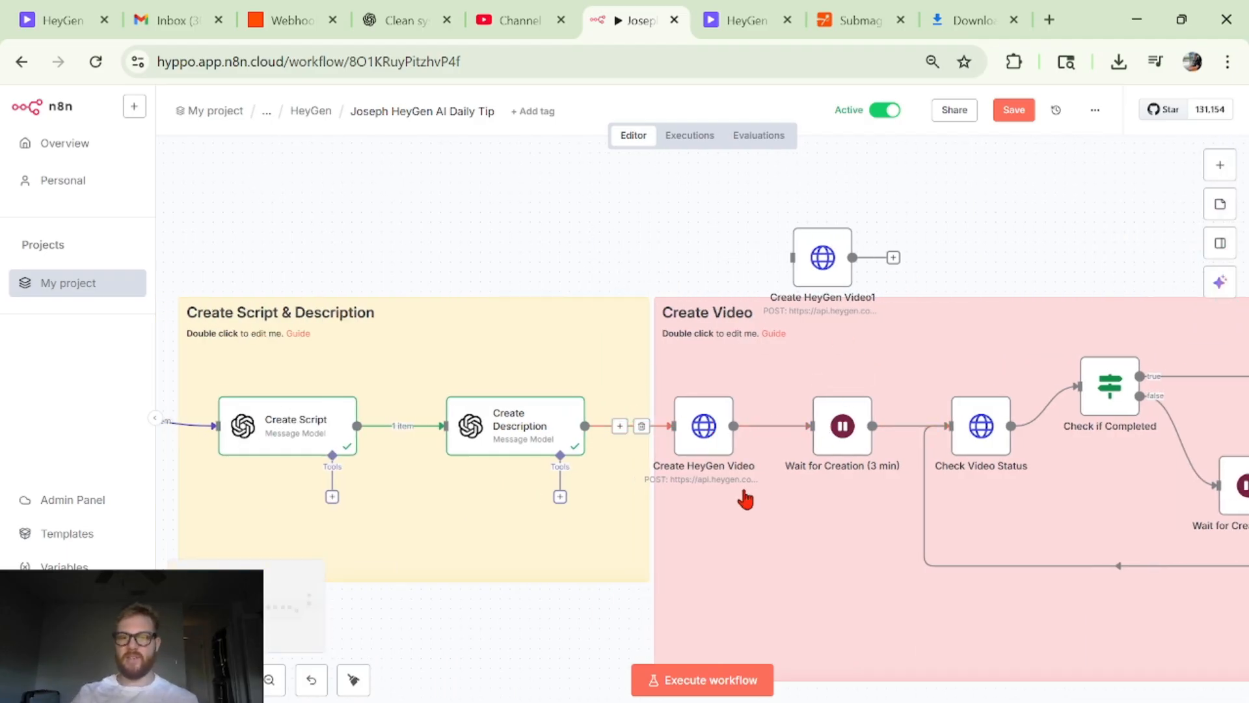
{"action": "left_click_drag", "start_coordinate": [829, 270], "coordinate": [740, 251]}
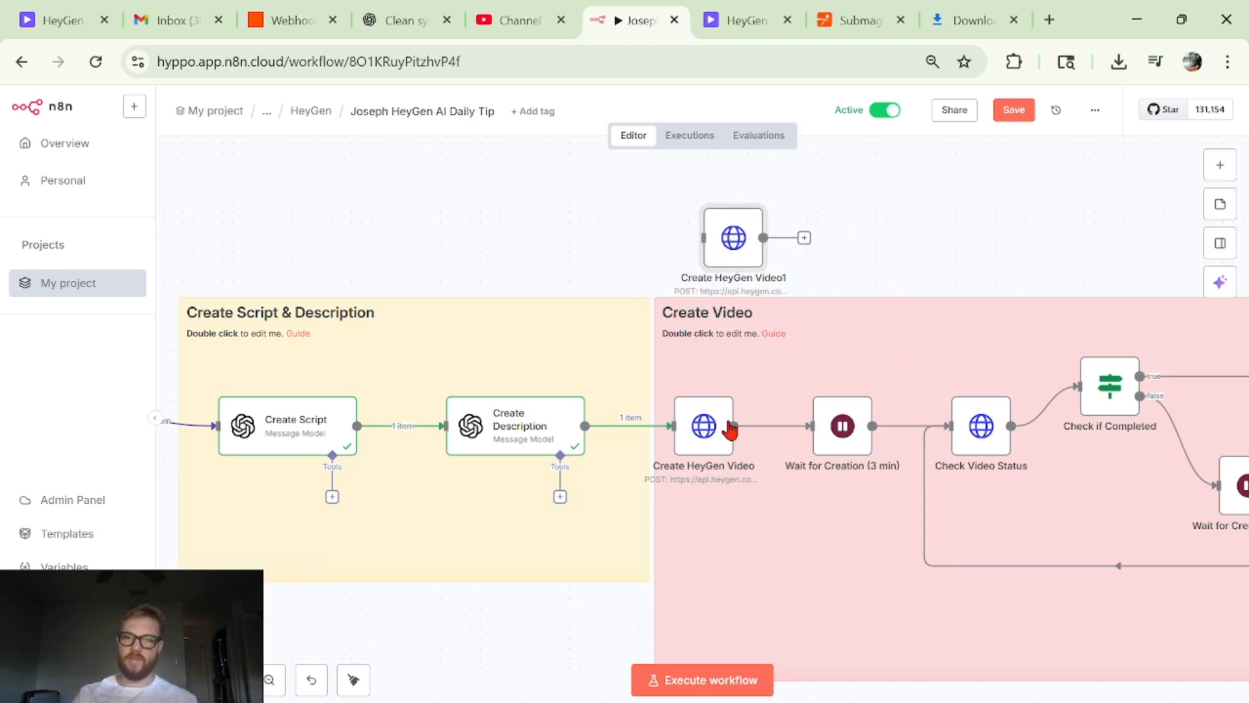
{"action": "double_click", "coordinate": [753, 242]}
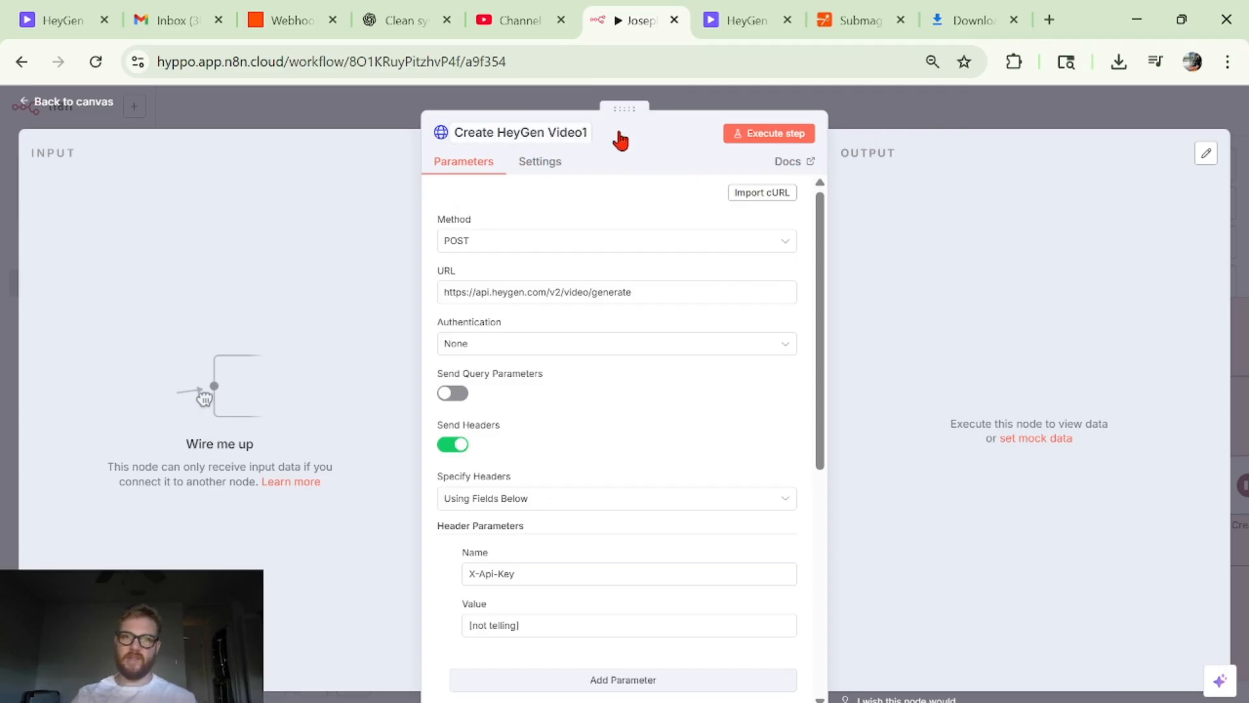
{"action": "scroll", "coordinate": [547, 255], "scroll_direction": "up", "scroll_amount": 5}
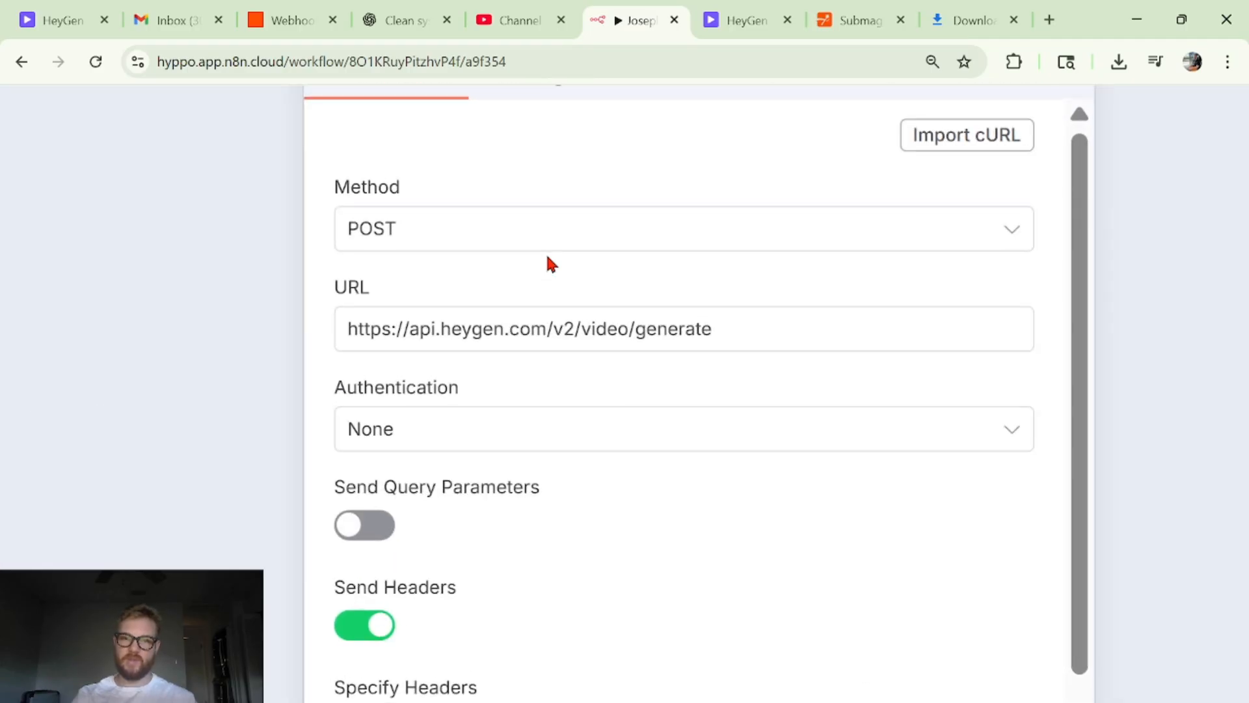
- Review the copied node's request method, URL and header settings, and view the Specify Headers choices without changing the selection
{"action": "scroll", "coordinate": [617, 332], "scroll_direction": "down", "scroll_amount": 3}
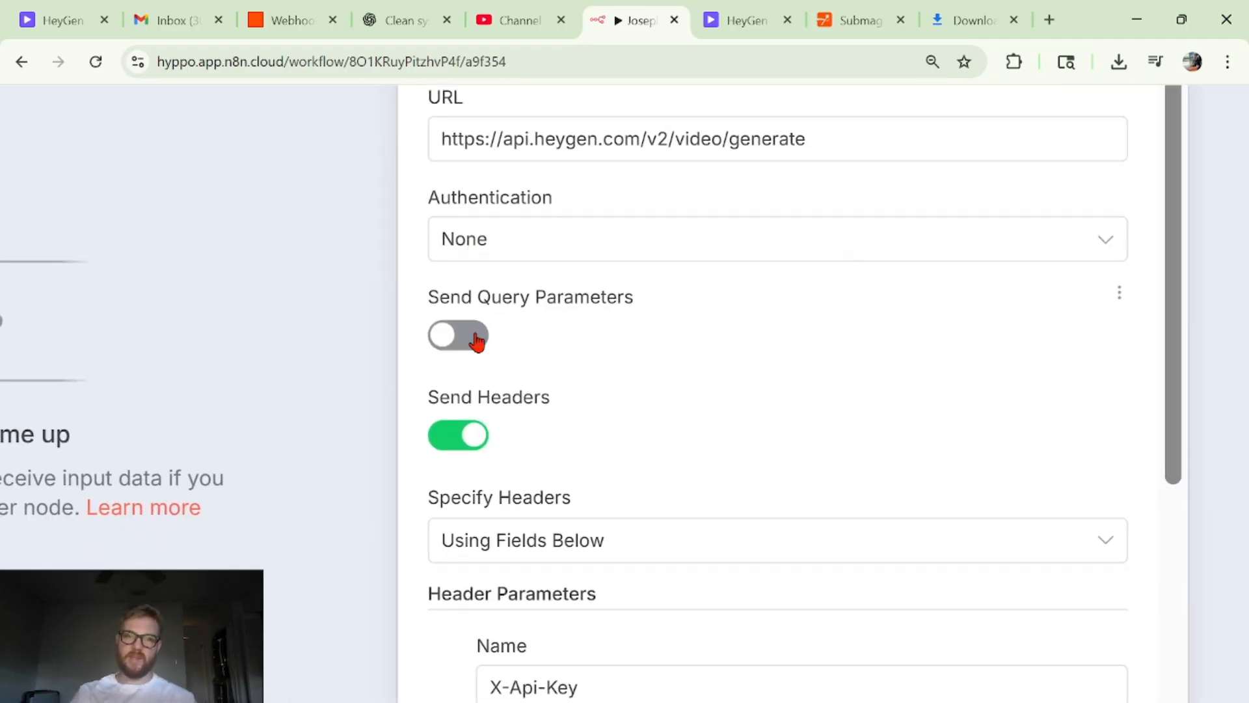
{"action": "scroll", "coordinate": [768, 327], "scroll_direction": "down", "scroll_amount": 3}
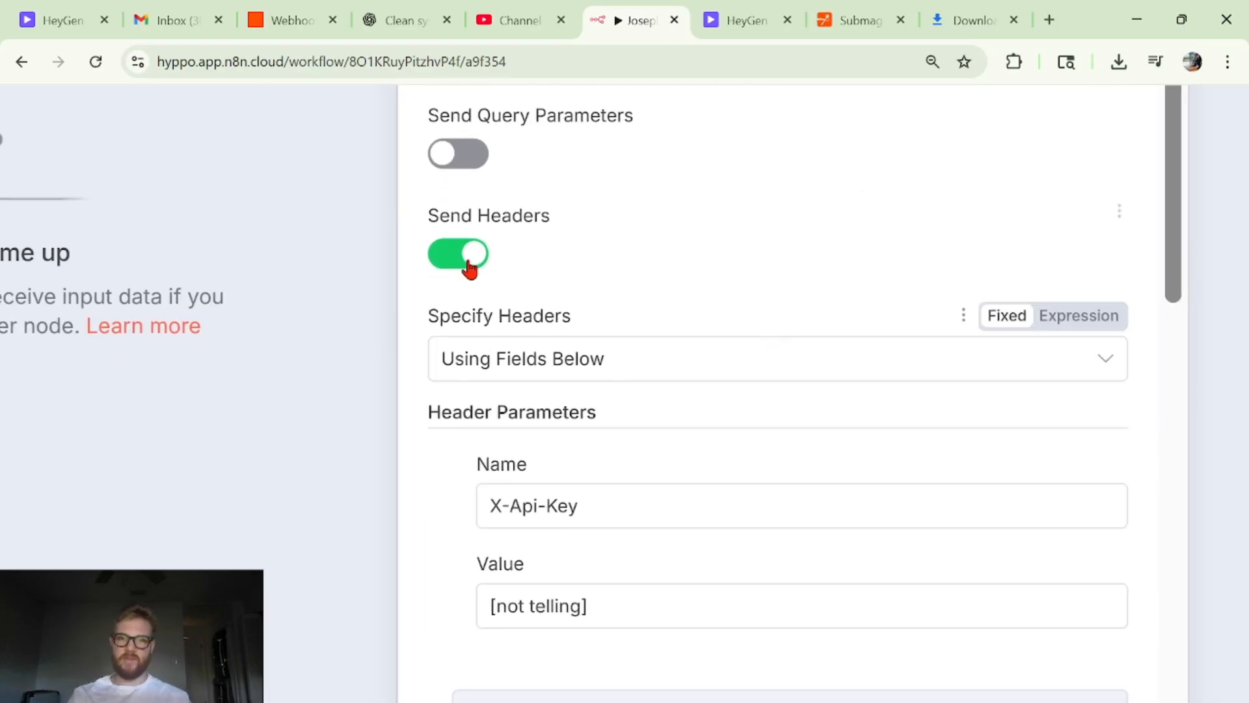
{"action": "scroll", "coordinate": [638, 306], "scroll_direction": "down", "scroll_amount": 2}
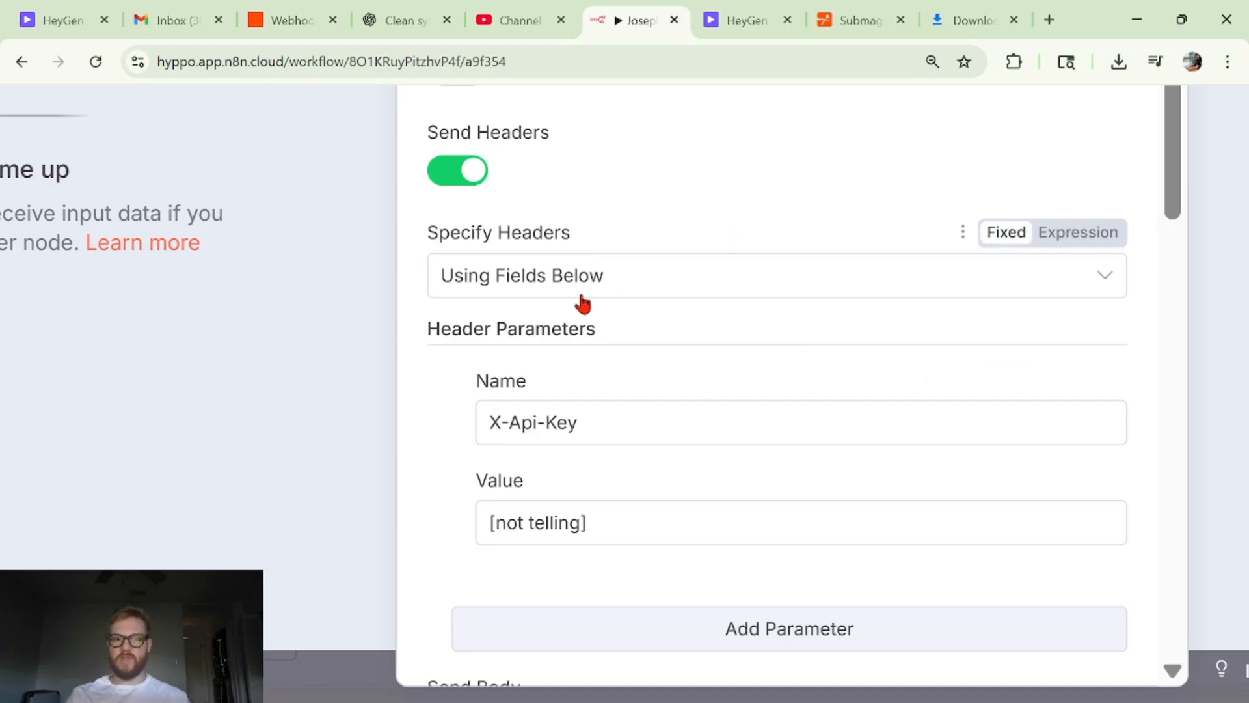
{"action": "left_click", "coordinate": [660, 281]}
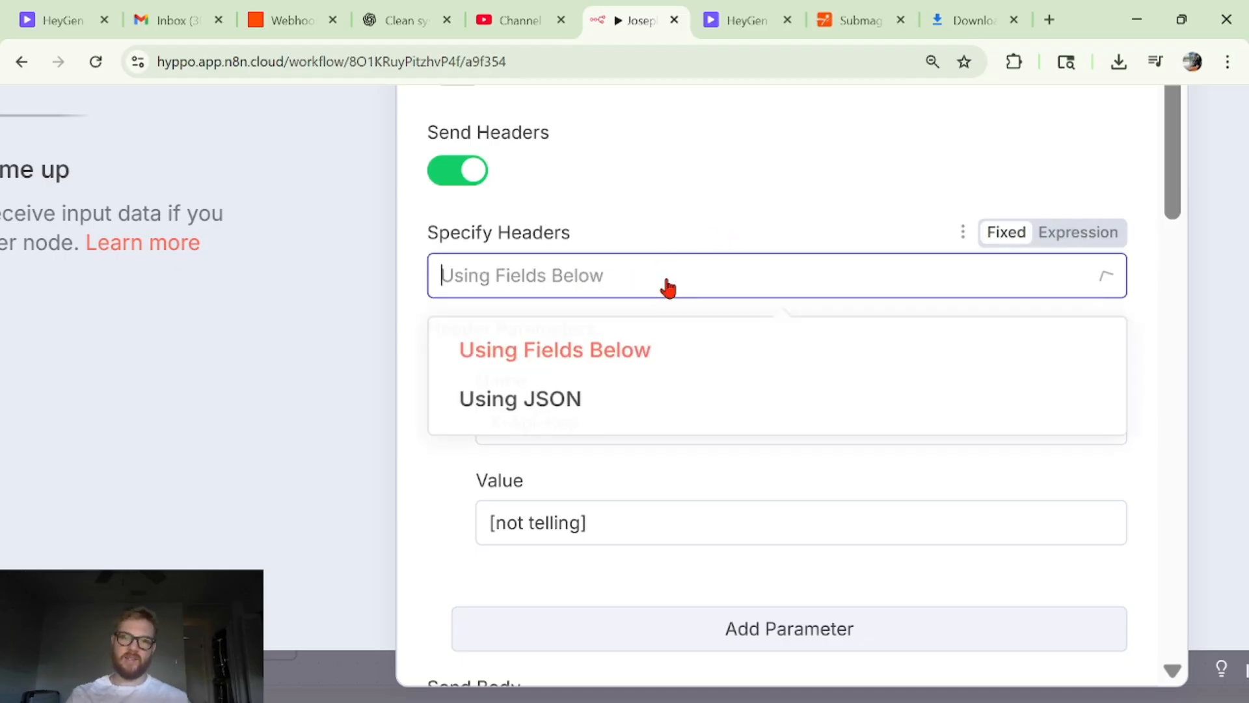
{"action": "left_click", "coordinate": [665, 281]}
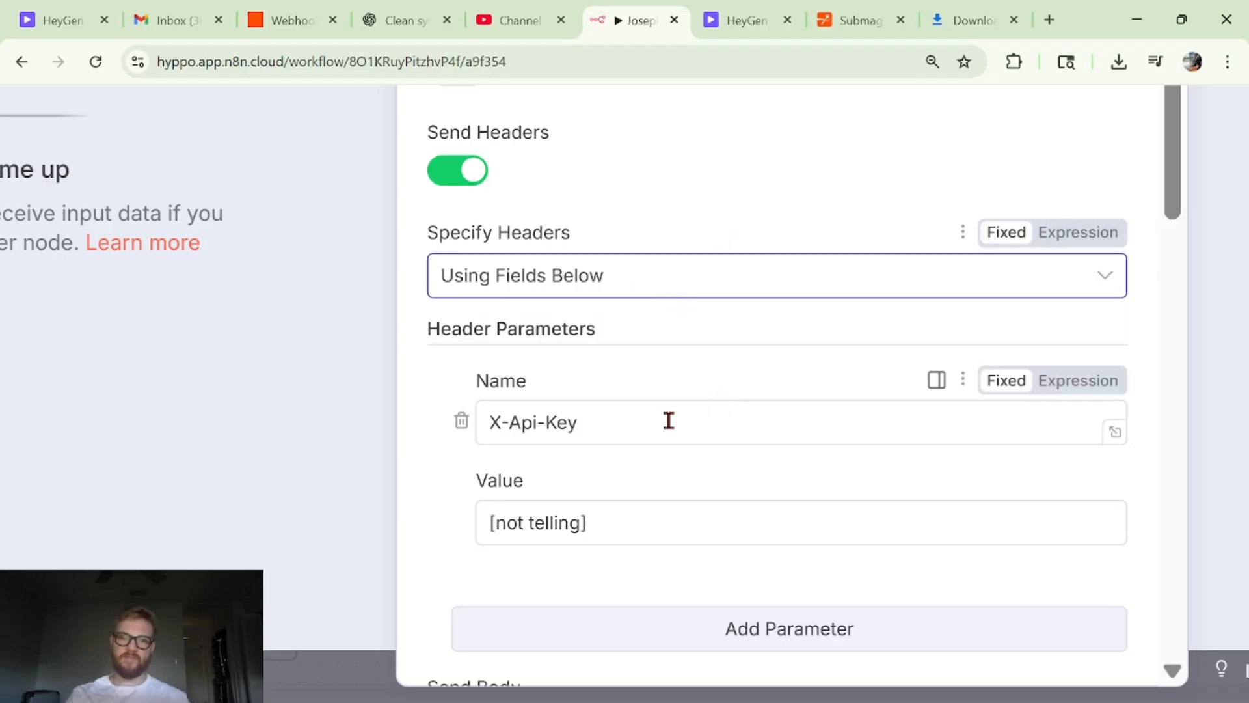
- Inspect the X-Api-Key header's name and value, check the API Token entry in HeyGen's Subscriptions & API settings, and return to n8n
{"action": "left_click", "coordinate": [489, 426]}
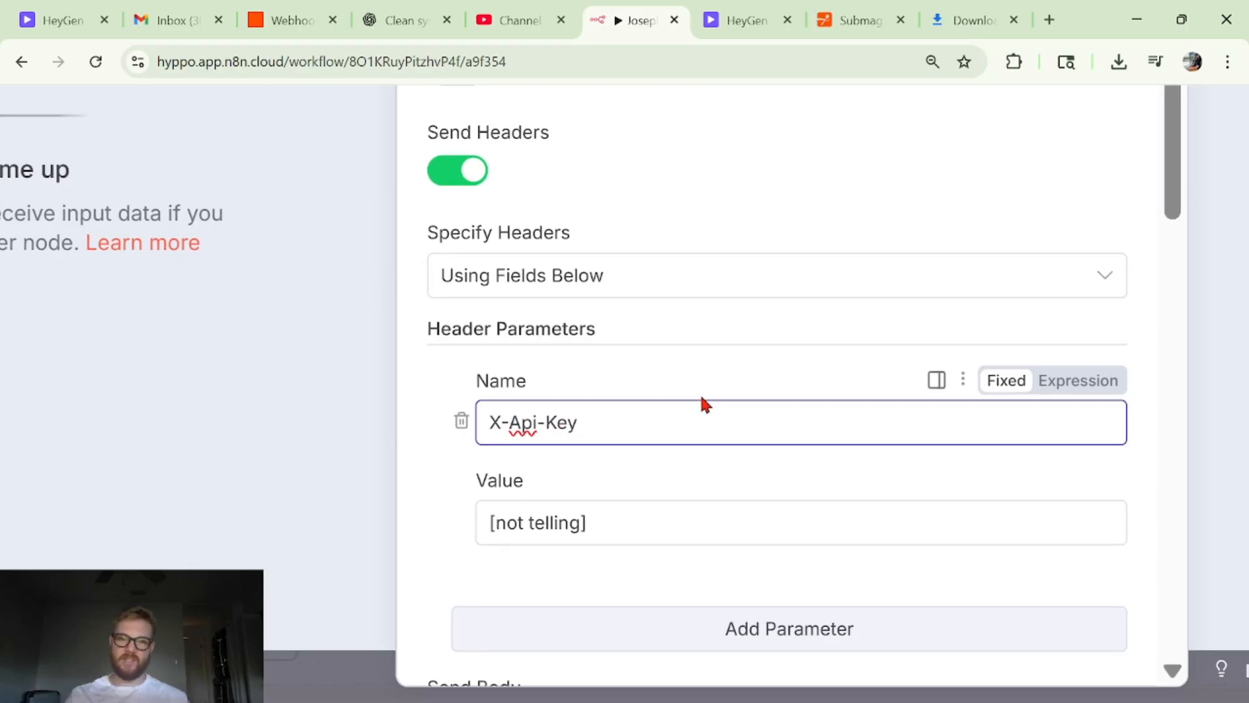
{"action": "triple_click", "coordinate": [578, 523]}
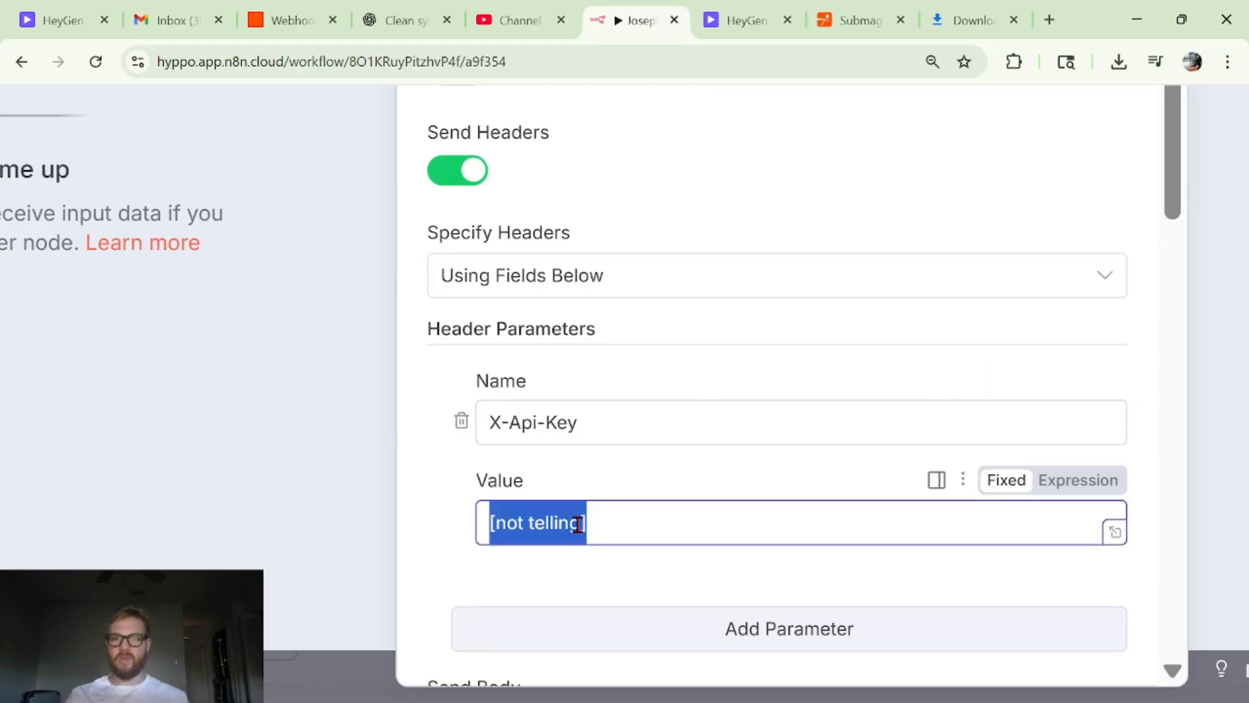
{"action": "left_click", "coordinate": [651, 477]}
{"action": "key", "text": "ctrl+minus"}
{"action": "key", "text": "ctrl+minus"}
{"action": "key", "text": "ctrl+minus"}
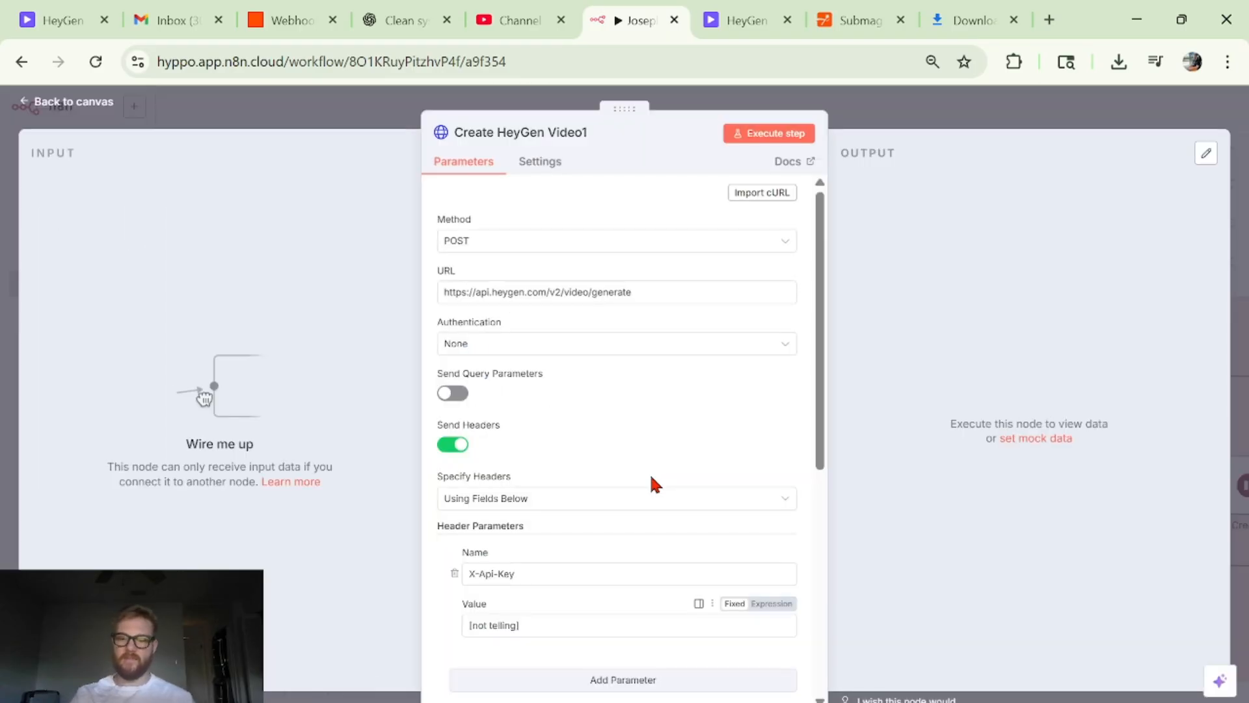
{"action": "key", "text": "ctrl+Tab"}
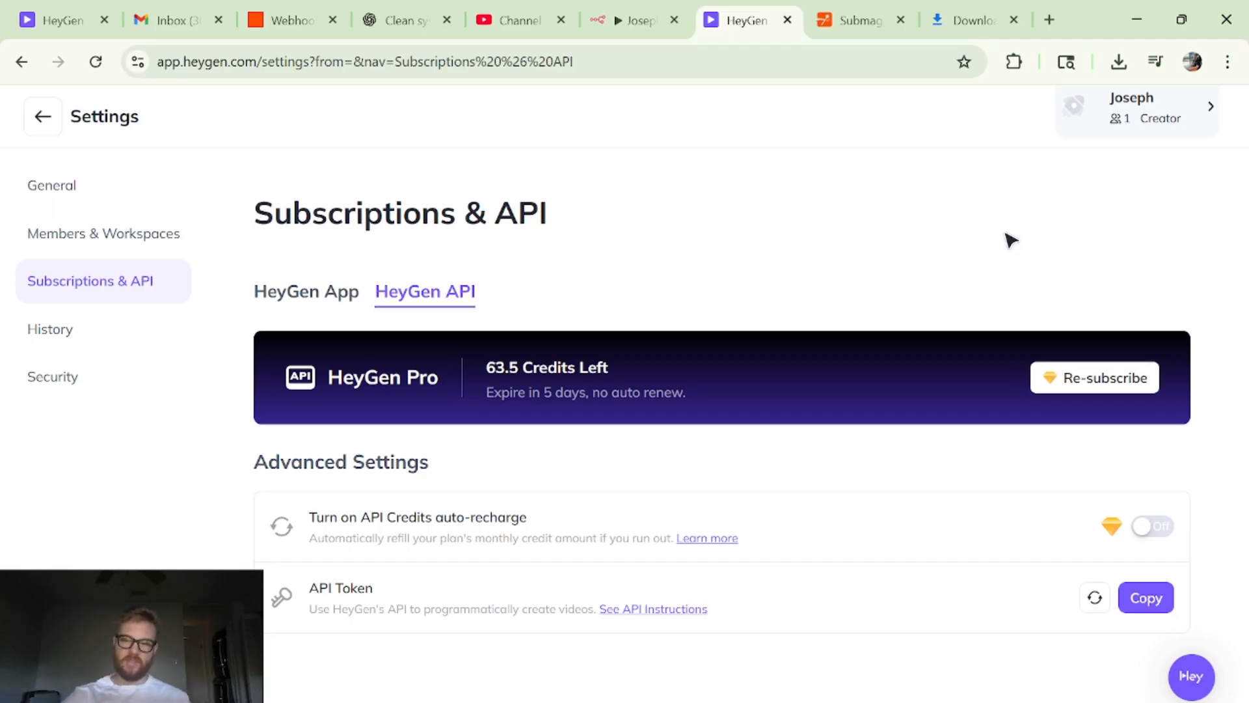
{"action": "key", "text": "ctrl+shift+Tab"}
- Examine the request's JSON body in the expanded expression editor, including avatar_id, input_text and voice_id, and close the editor
{"action": "scroll", "coordinate": [651, 482], "scroll_direction": "down", "scroll_amount": 4}
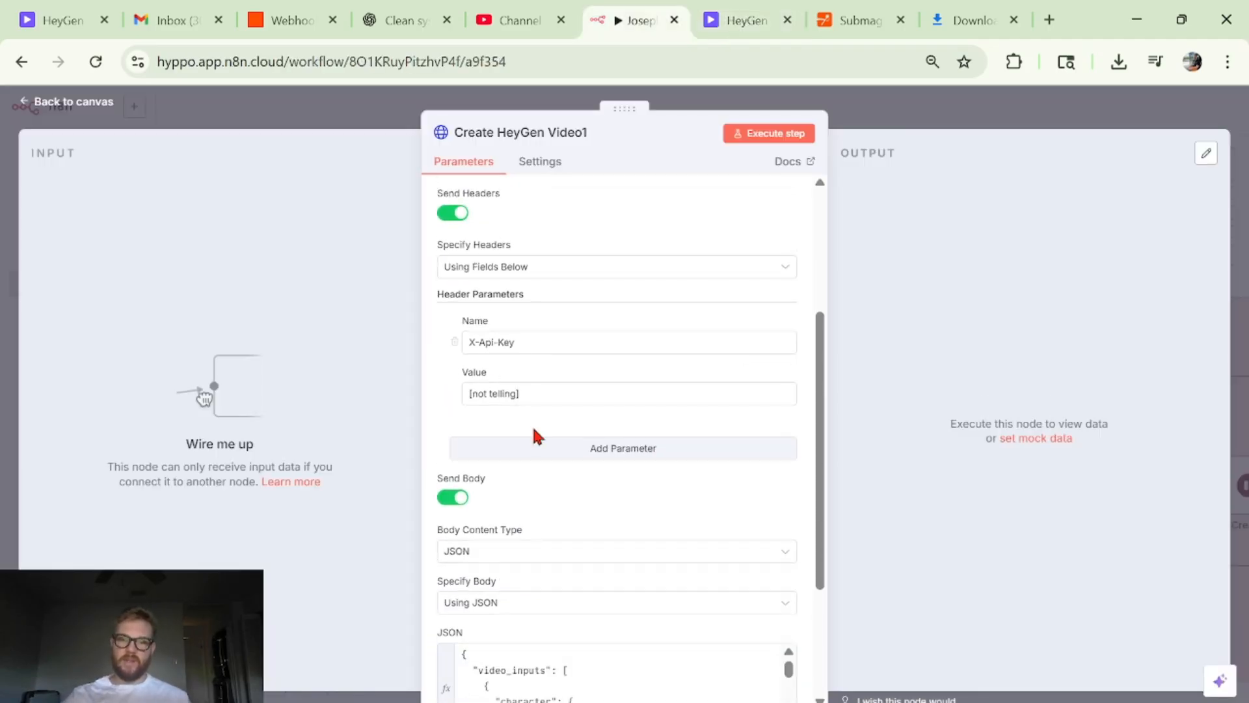
{"action": "scroll", "coordinate": [538, 436], "scroll_direction": "down", "scroll_amount": 3}
{"action": "left_click", "coordinate": [789, 532]}
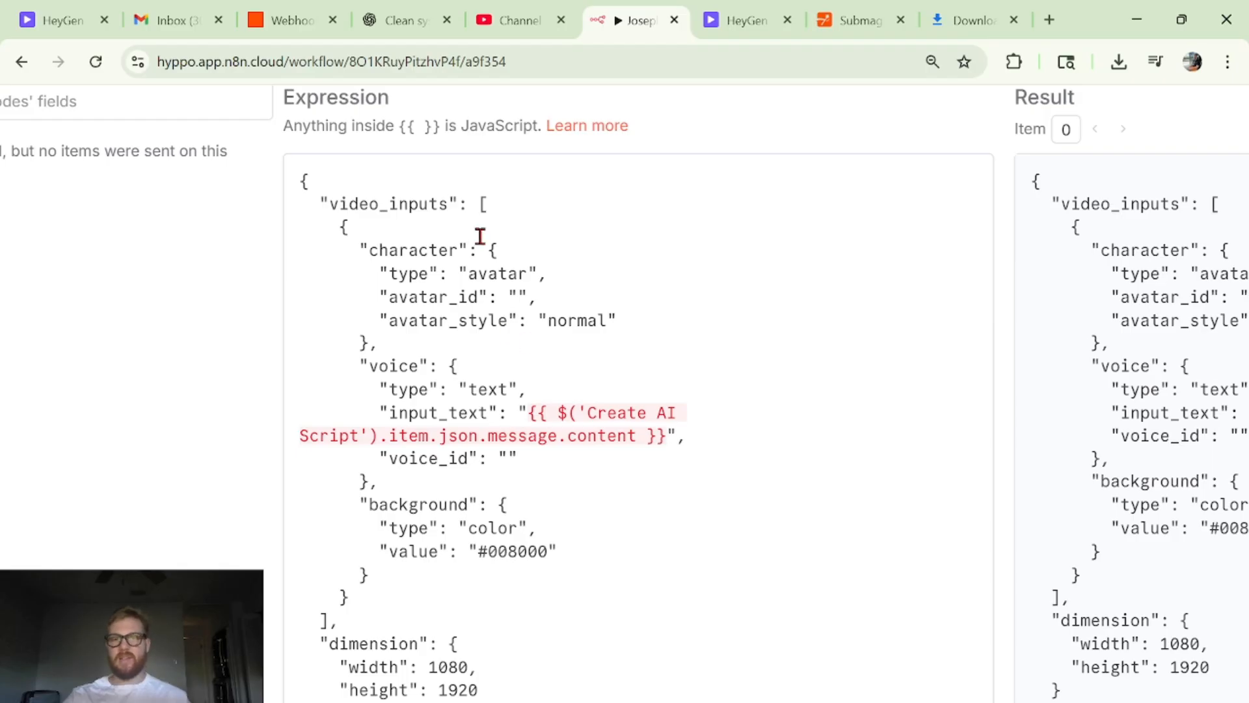
{"action": "scroll", "coordinate": [480, 237], "scroll_direction": "down", "scroll_amount": 1}
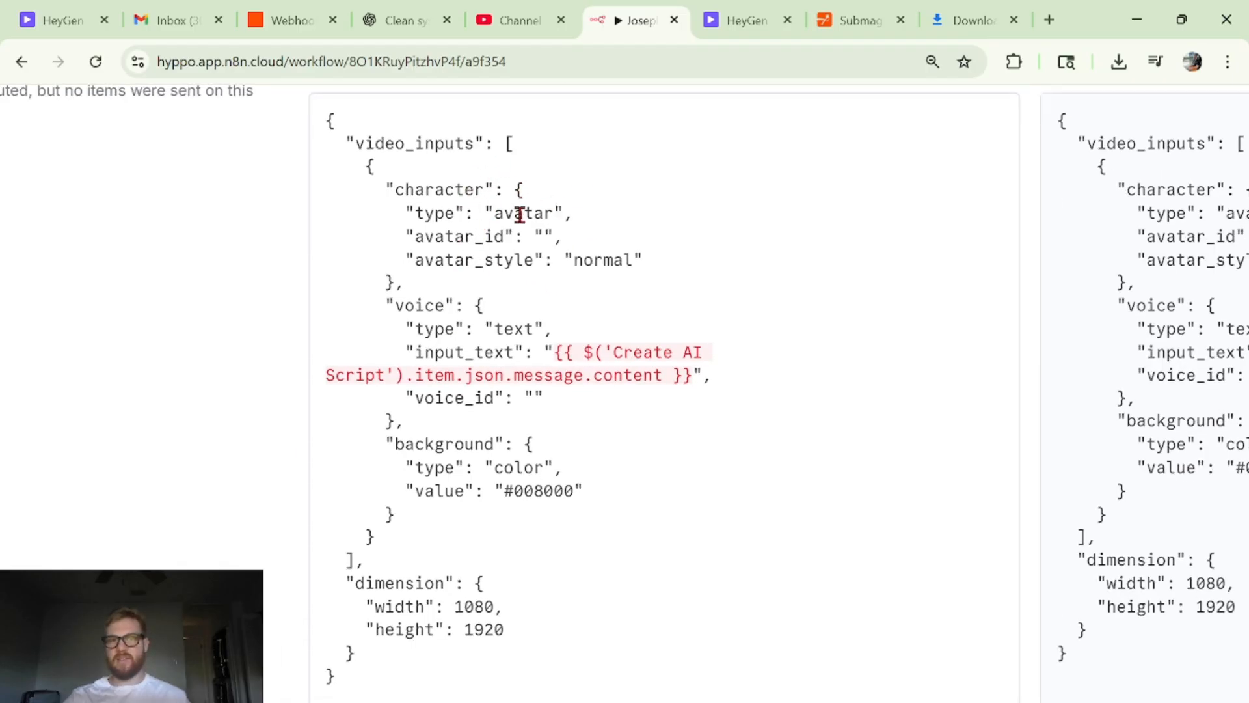
{"action": "left_click", "coordinate": [542, 235]}
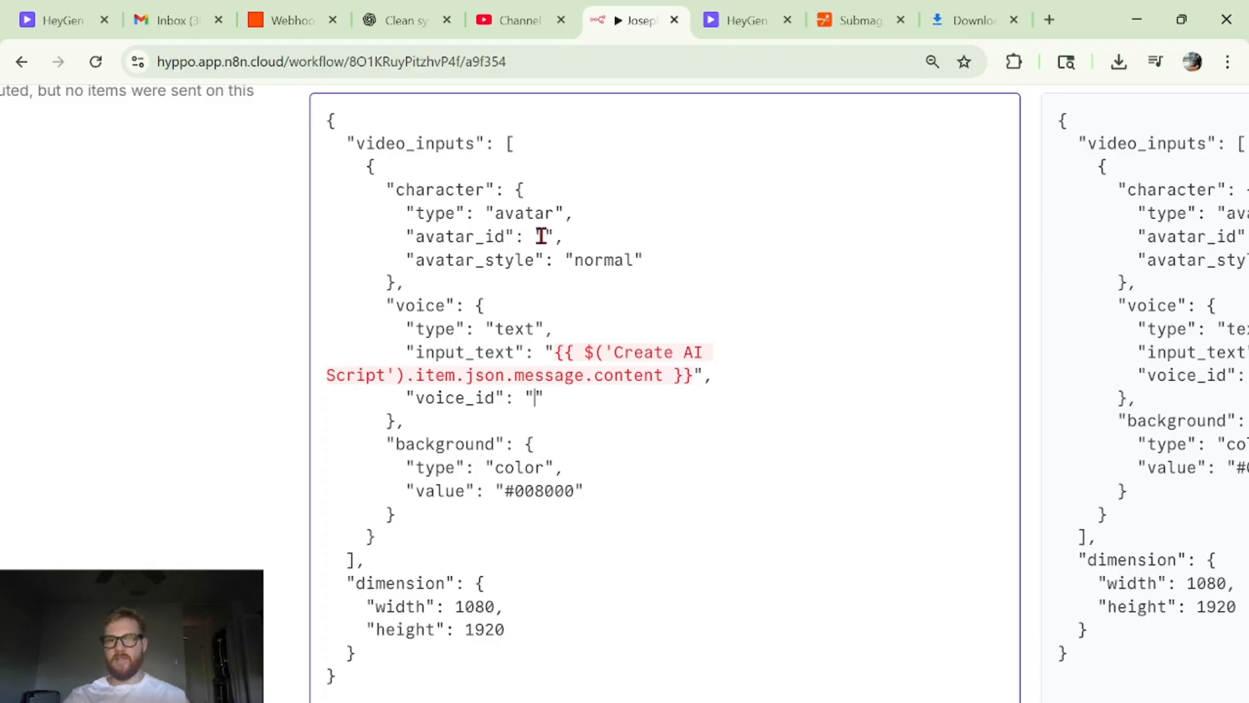
{"action": "key", "text": "ctrl+minus"}
{"action": "key", "text": "ctrl+minus"}
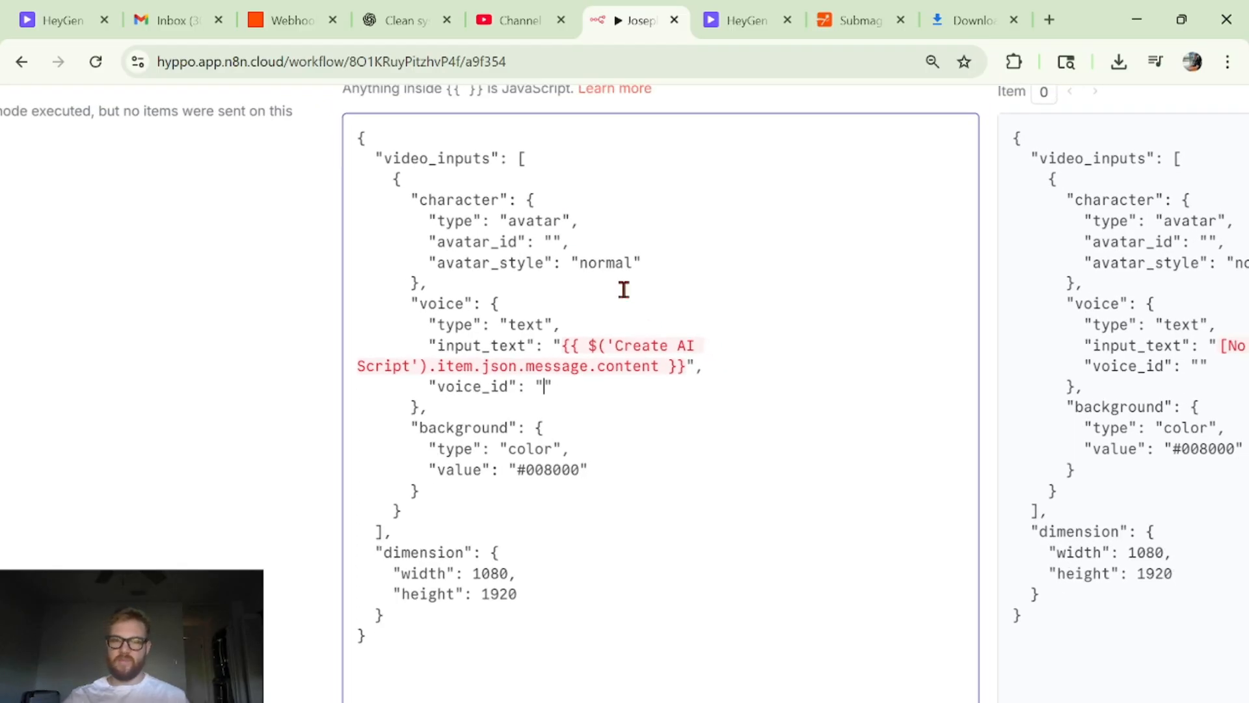
{"action": "key", "text": "ctrl+minus"}
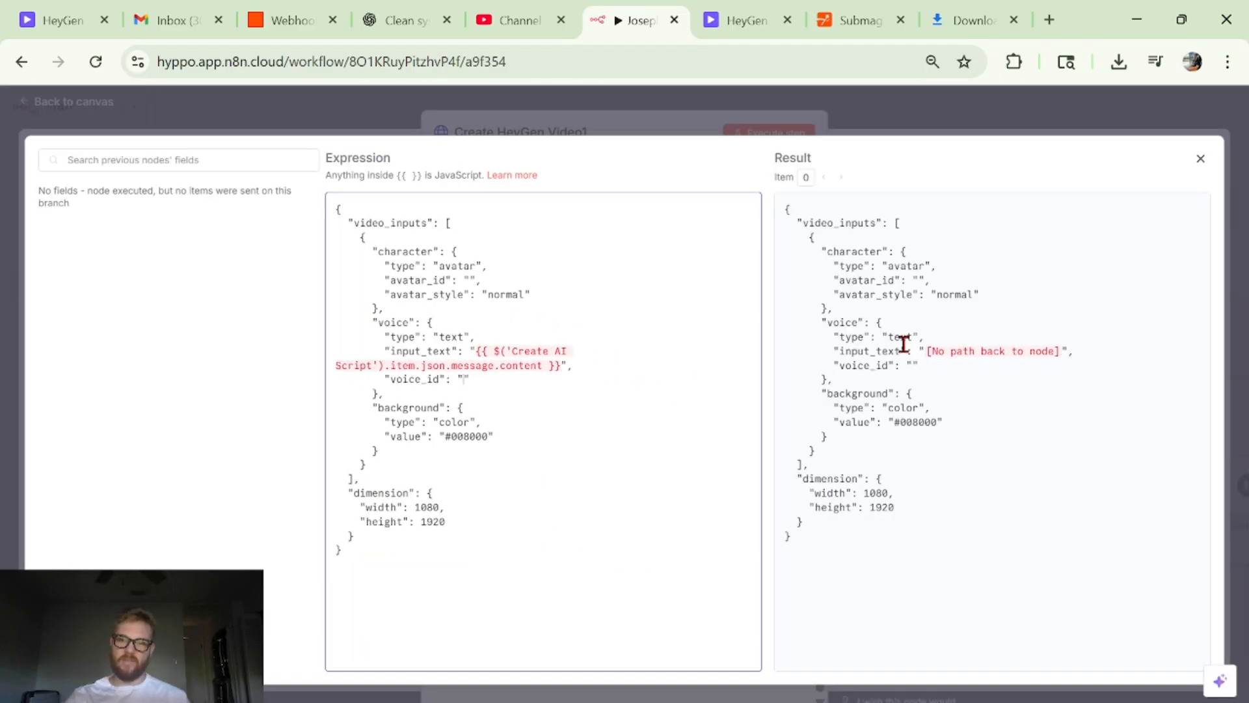
{"action": "left_click", "coordinate": [891, 118]}
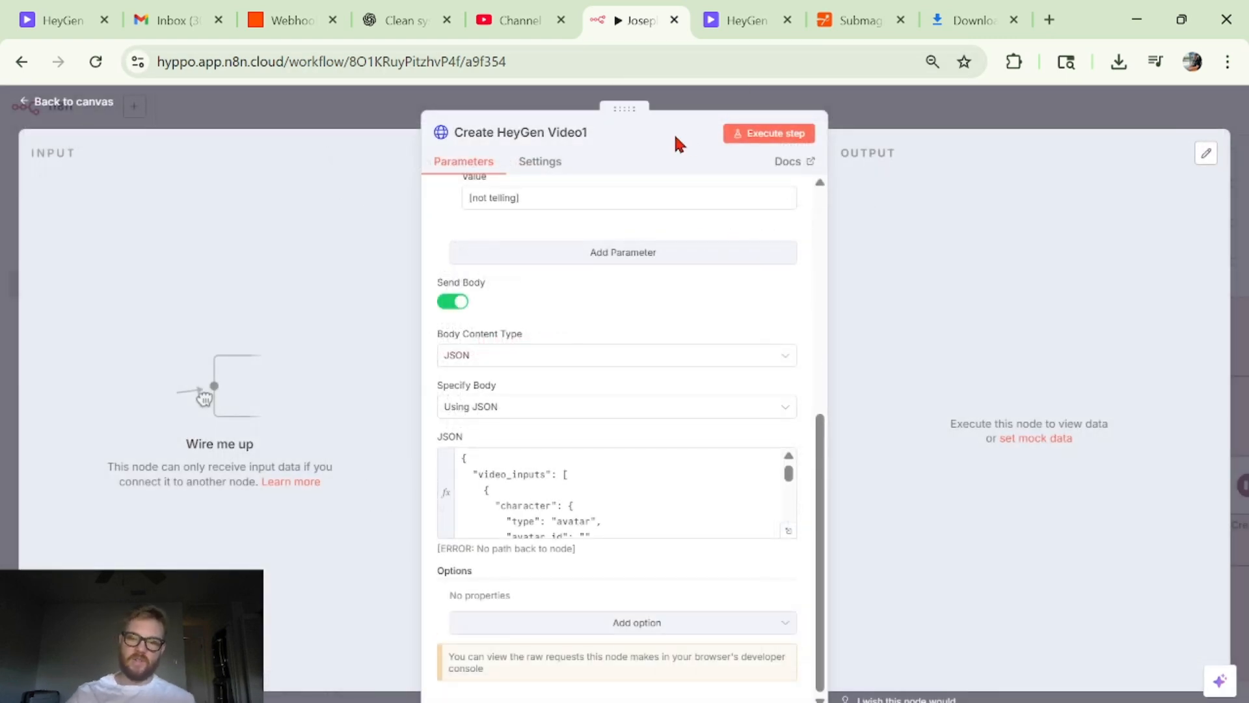
- Switch to HeyGen to view the avatar look's Copy Avatar ID option and the options available for voices
{"action": "key", "text": "ctrl+Tab"}
{"action": "left_click", "coordinate": [881, 202]}
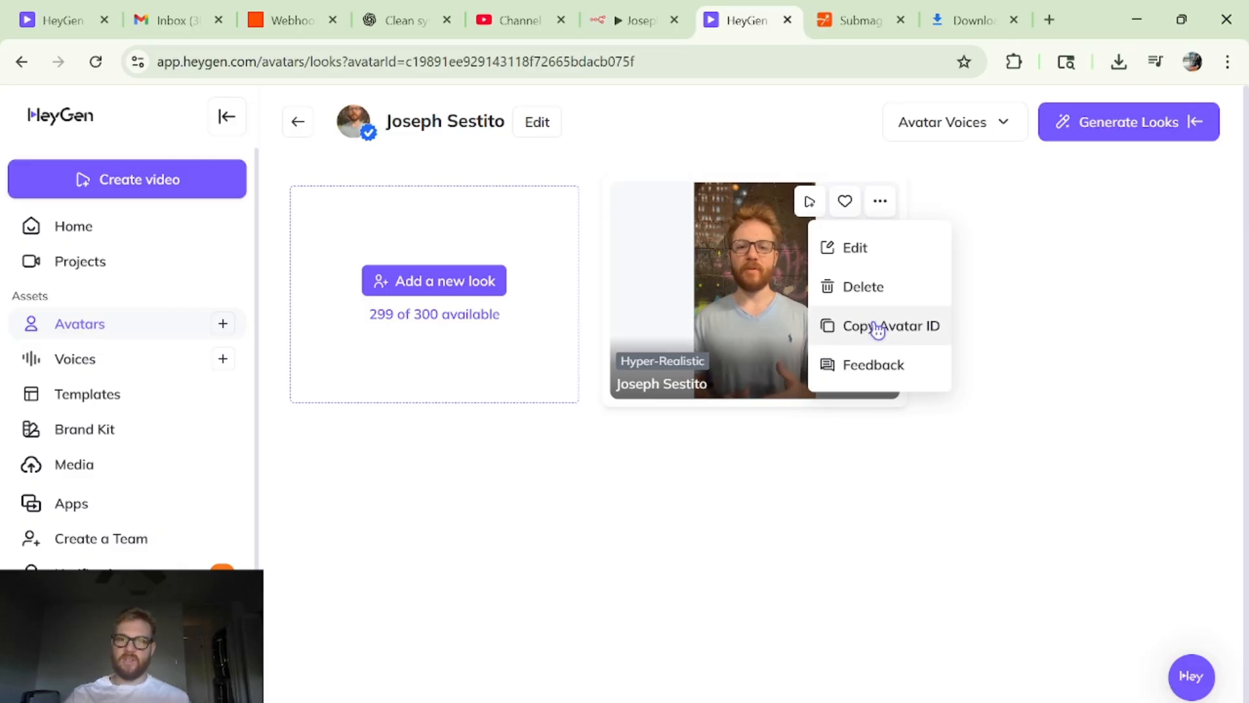
{"action": "left_click", "coordinate": [660, 207]}
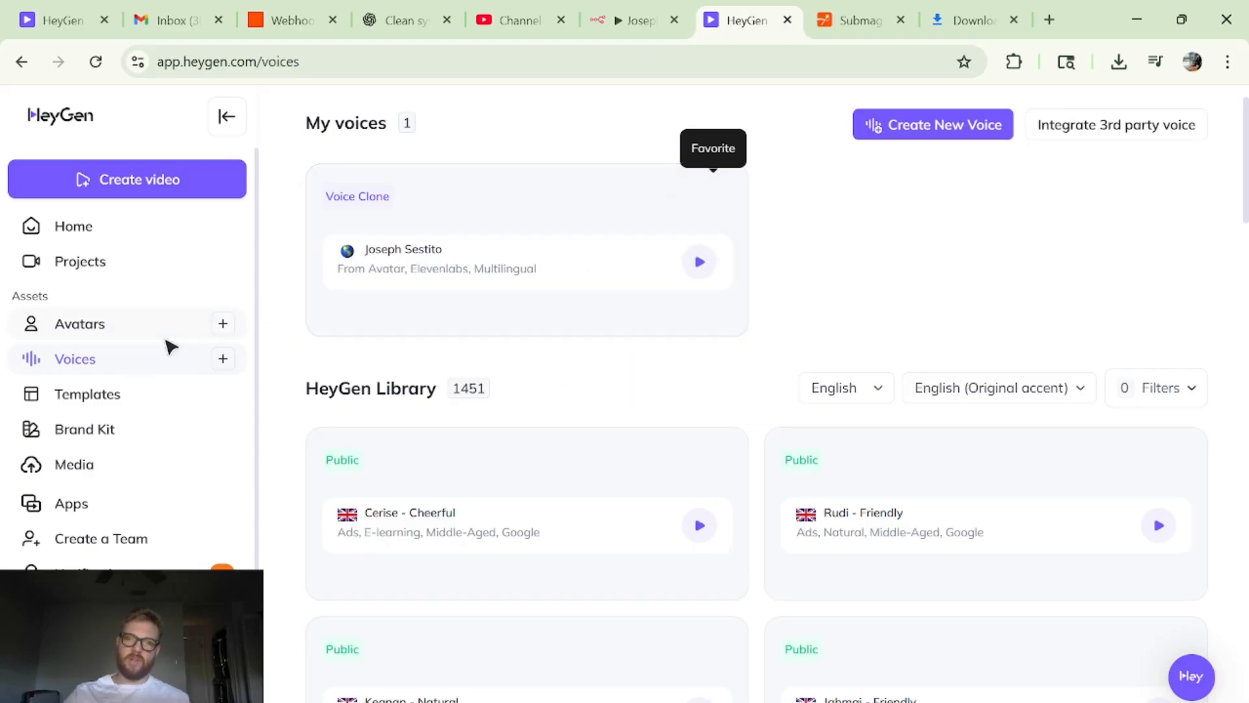
{"action": "mouse_move", "coordinate": [671, 203]}
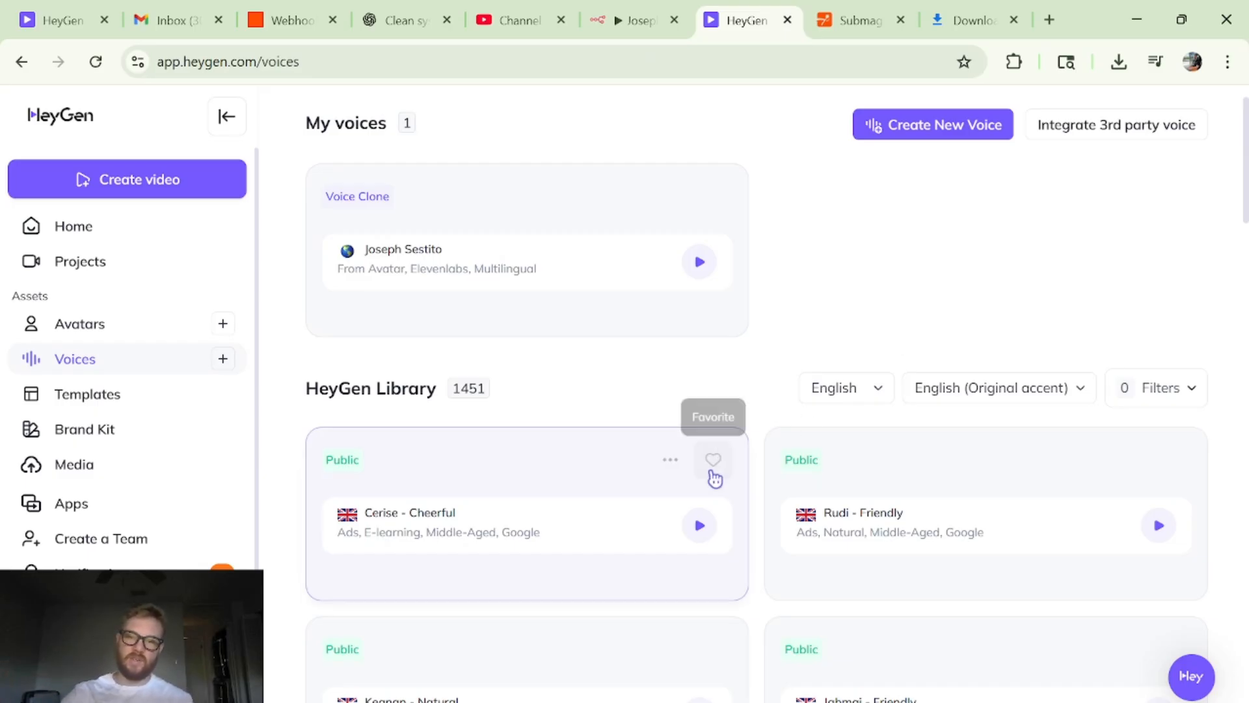
{"action": "mouse_move", "coordinate": [670, 471]}
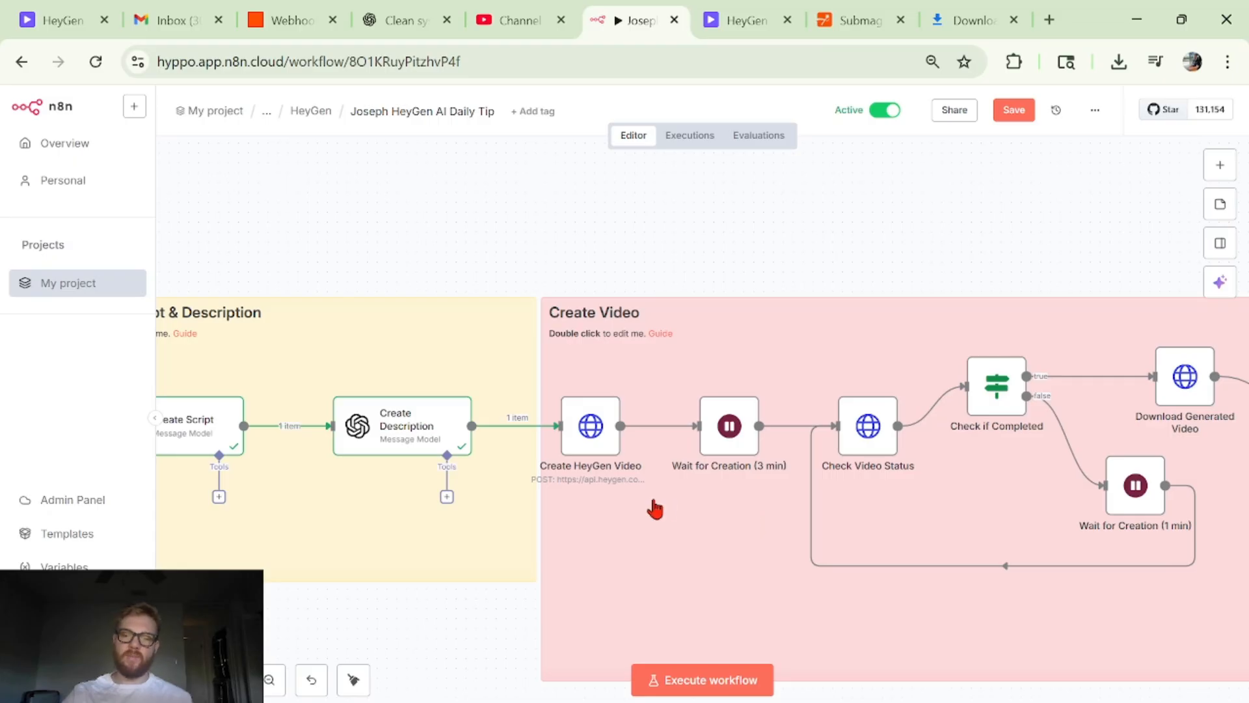
- Open the Wait for Creation (3 min) node in n8n to view its wait amount and unit, and return to the canvas
{"action": "scroll", "coordinate": [654, 508], "scroll_direction": "down", "scroll_amount": 2}
{"action": "scroll", "coordinate": [654, 509], "scroll_direction": "right", "scroll_amount": 2}
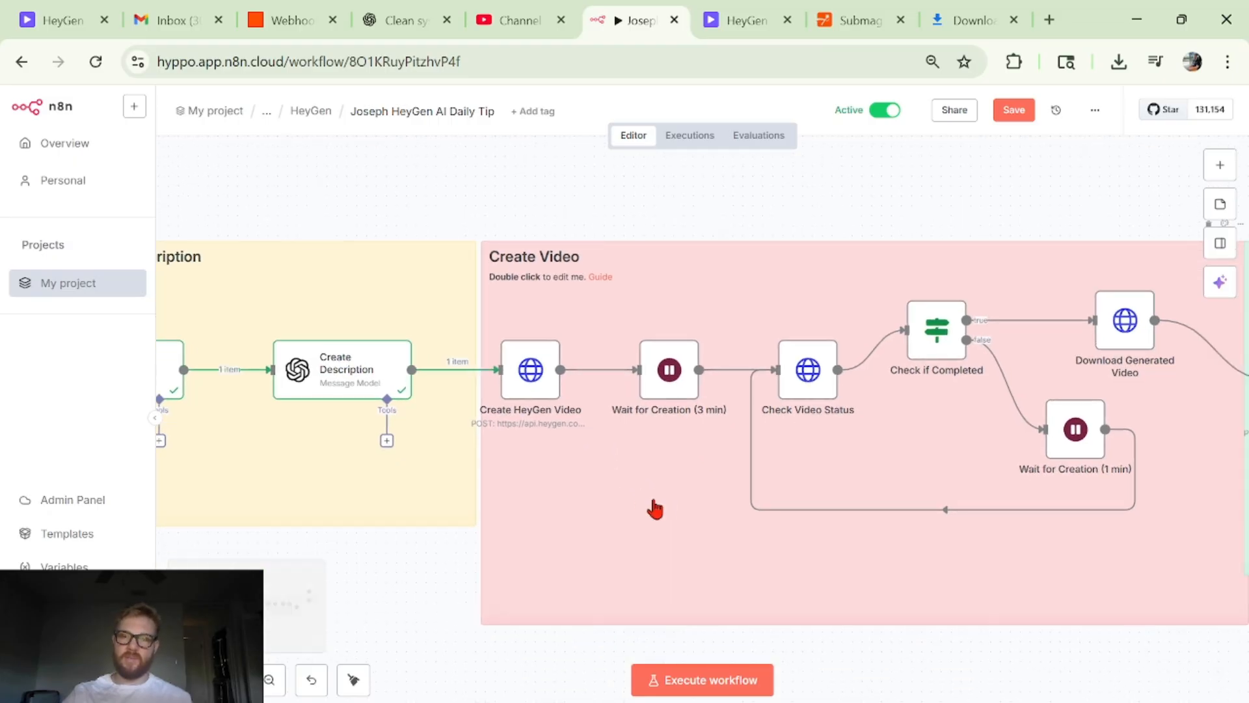
{"action": "double_click", "coordinate": [654, 387]}
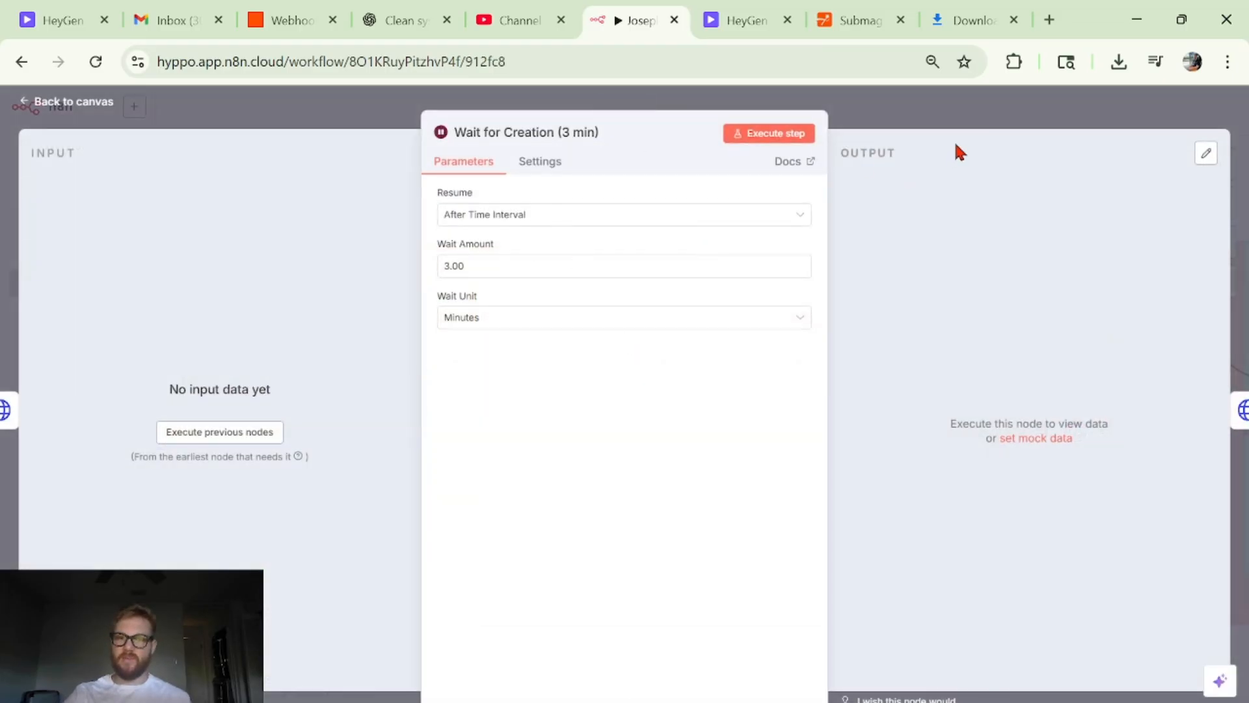
{"action": "left_click", "coordinate": [1046, 119]}
{"action": "scroll", "coordinate": [1074, 383], "scroll_direction": "right", "scroll_amount": 3}
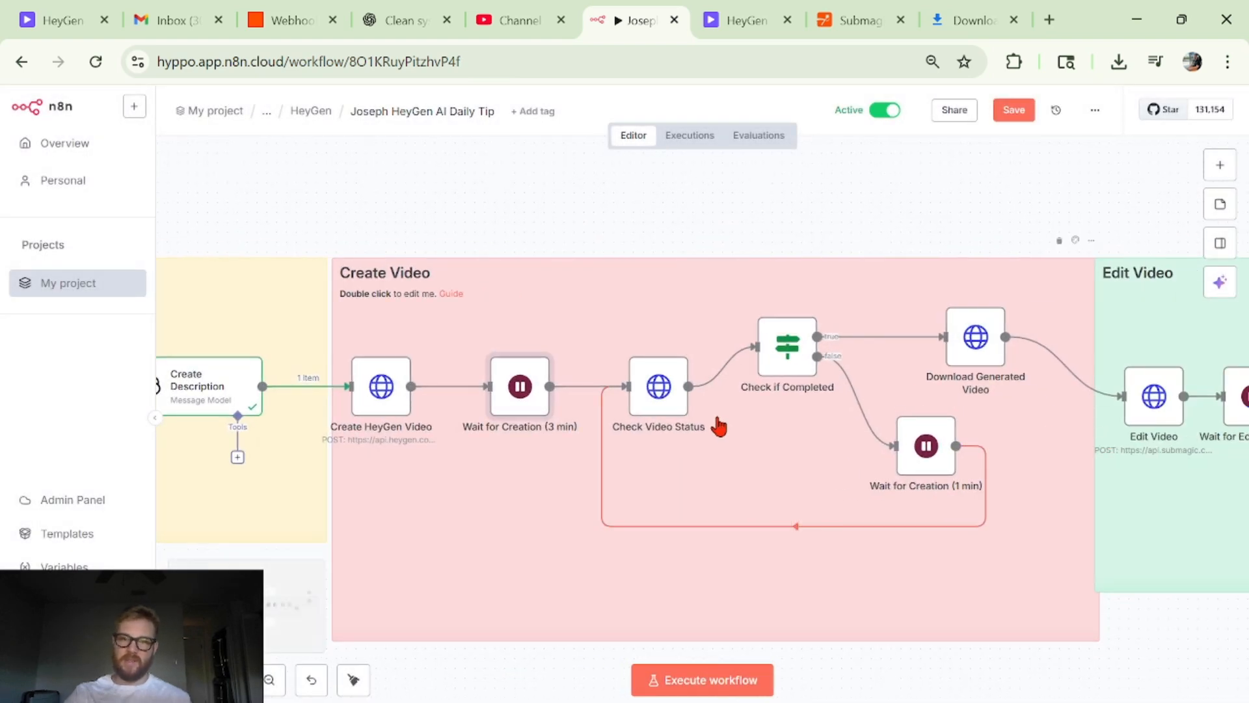
- Open the Check Video Status node, highlight the video_id expression in its URL, review its authentication, and return to the canvas
{"action": "double_click", "coordinate": [653, 388]}
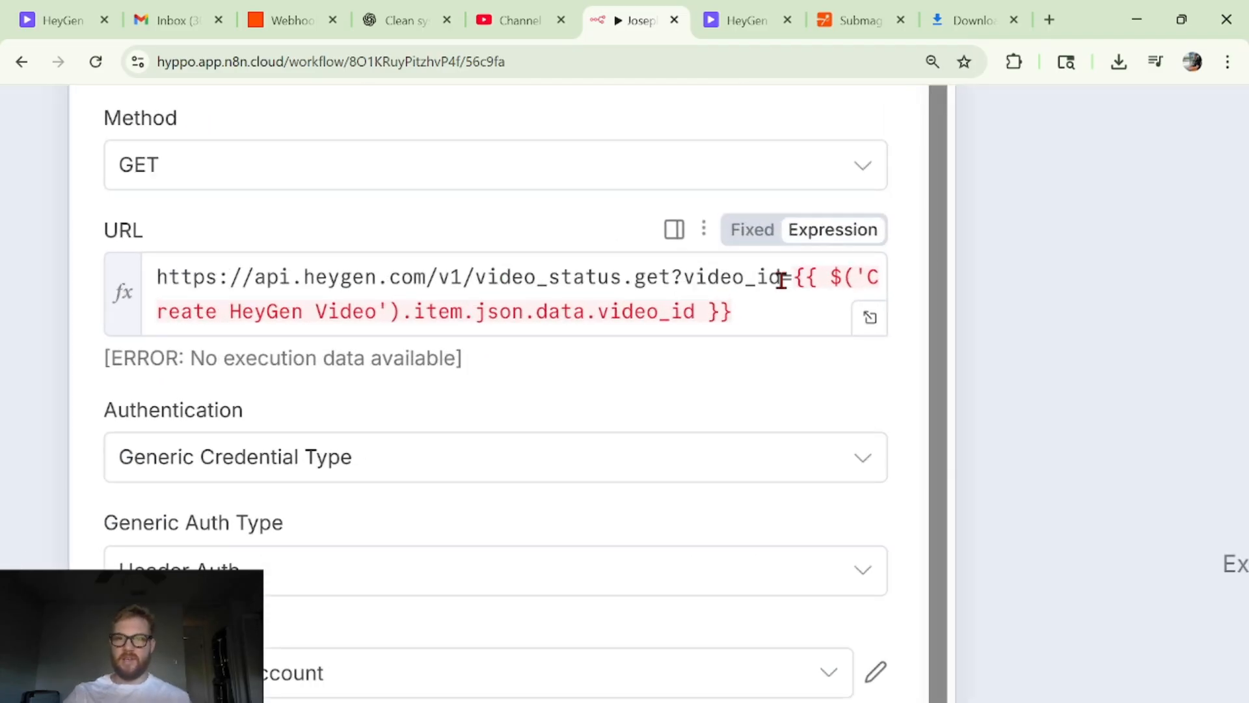
{"action": "left_click_drag", "start_coordinate": [797, 276], "coordinate": [807, 351]}
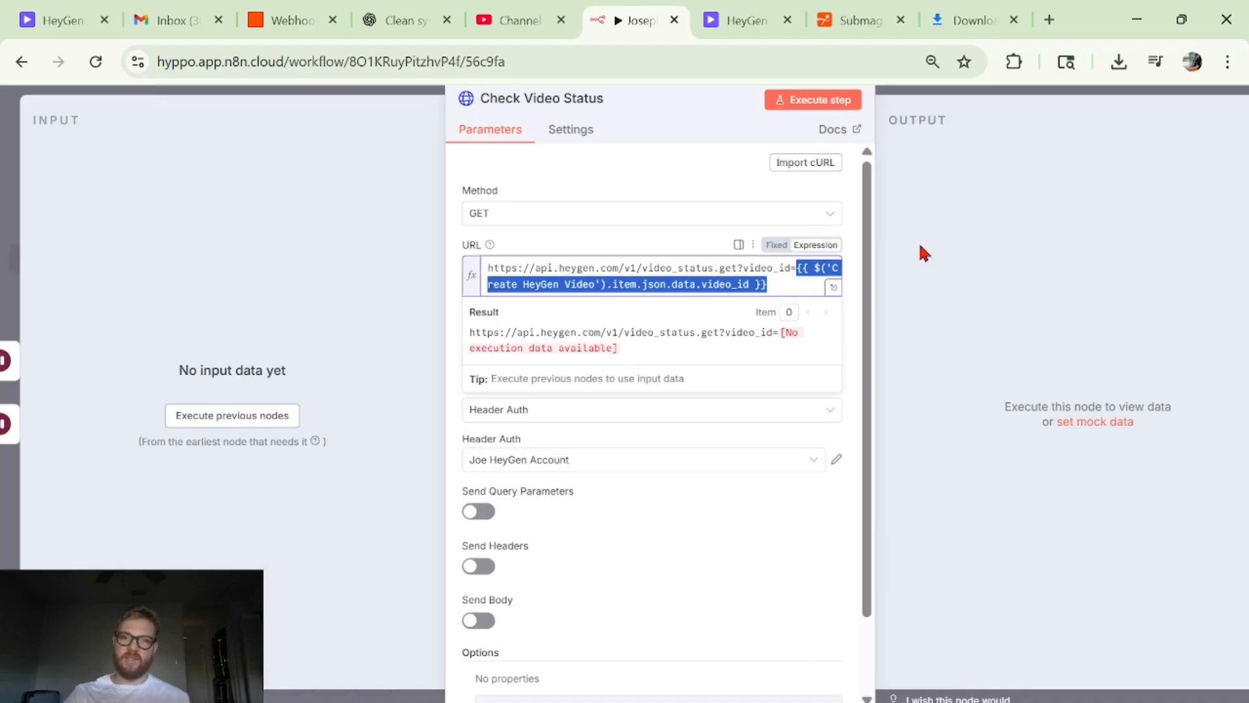
{"action": "scroll", "coordinate": [984, 158], "scroll_direction": "down", "scroll_amount": 1}
{"action": "left_click", "coordinate": [963, 120]}
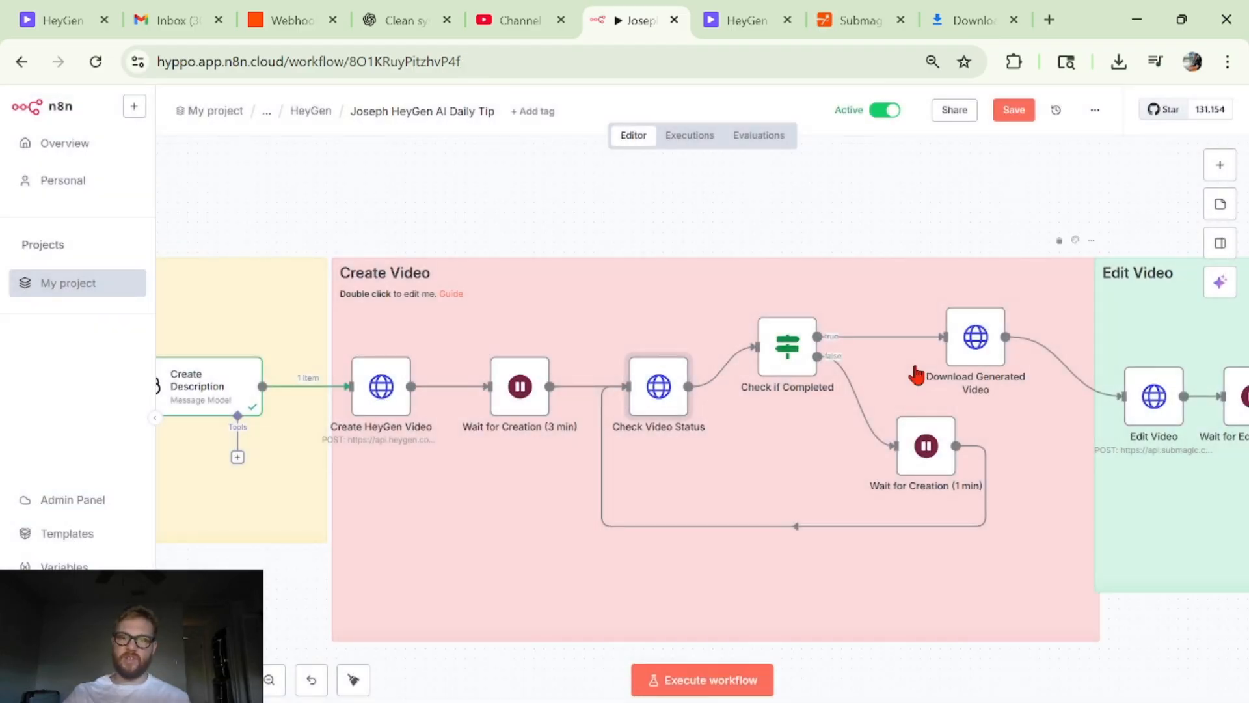
- Reopen Check Video Status during the workflow run, inspect the URL expression's resolved result, and return to the canvas
{"action": "scroll", "coordinate": [693, 414], "scroll_direction": "left", "scroll_amount": 3}
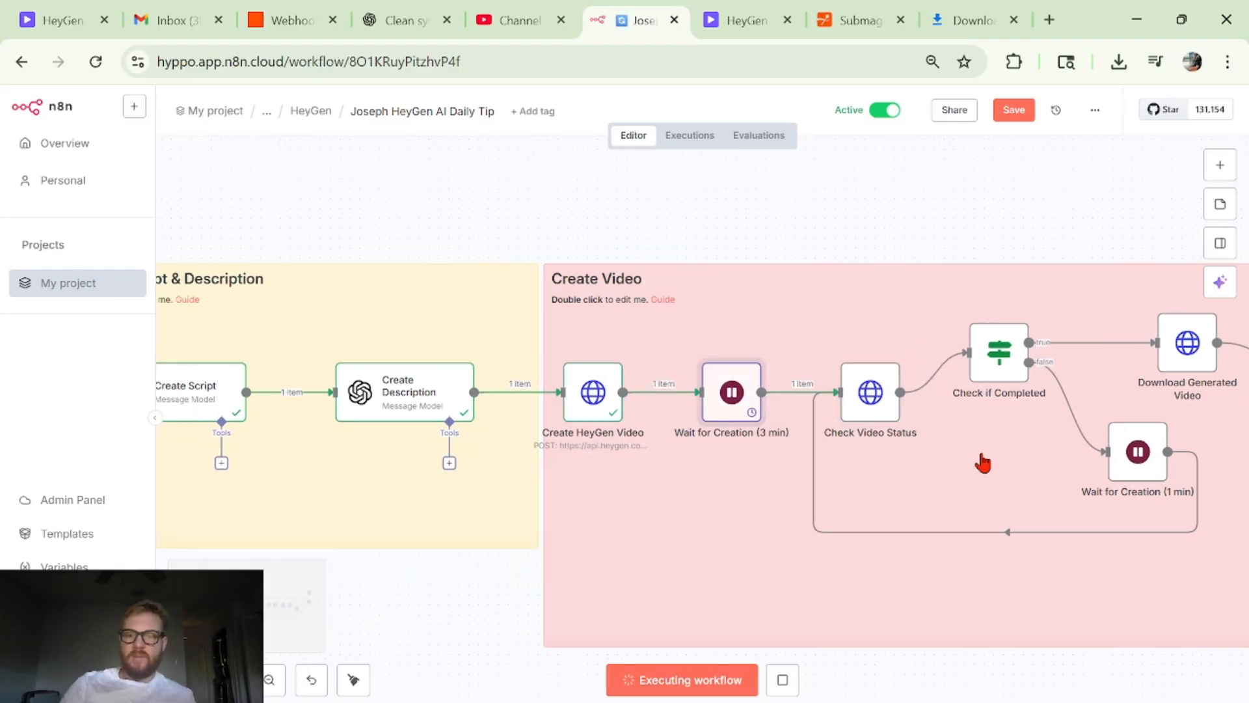
{"action": "scroll", "coordinate": [981, 463], "scroll_direction": "right", "scroll_amount": 1}
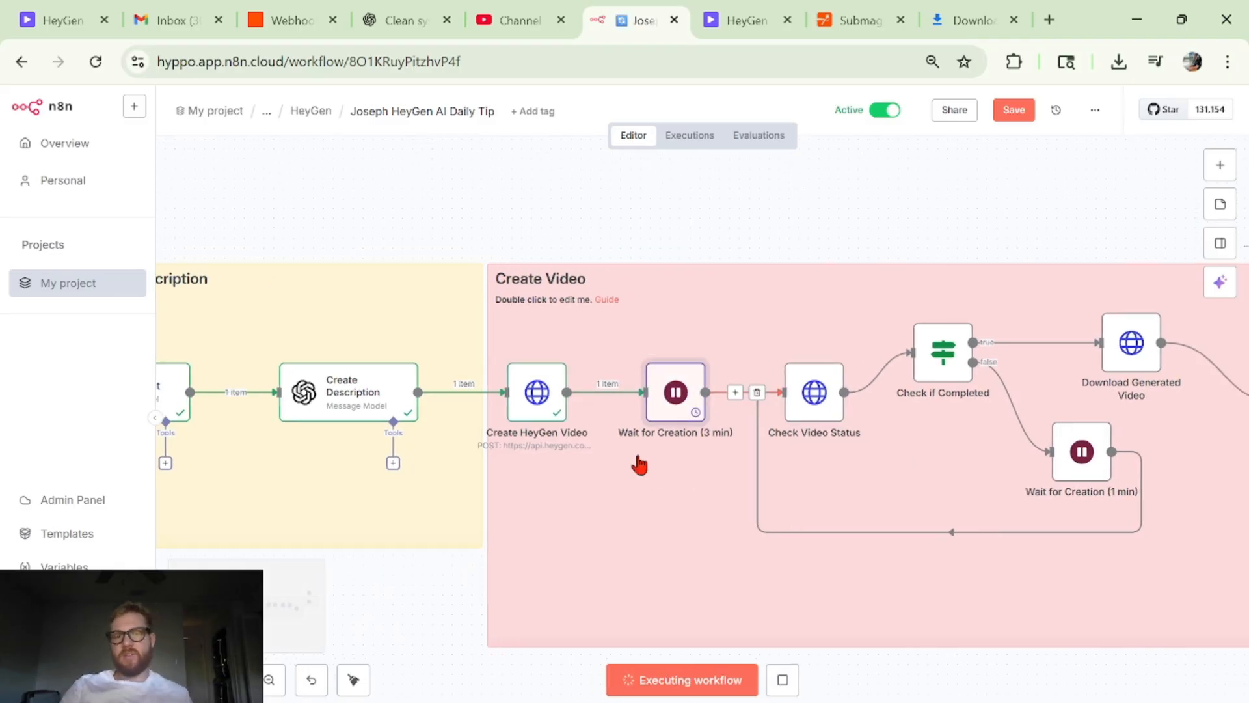
{"action": "scroll", "coordinate": [795, 449], "scroll_direction": "left", "scroll_amount": 7}
{"action": "scroll", "coordinate": [795, 448], "scroll_direction": "right", "scroll_amount": 7}
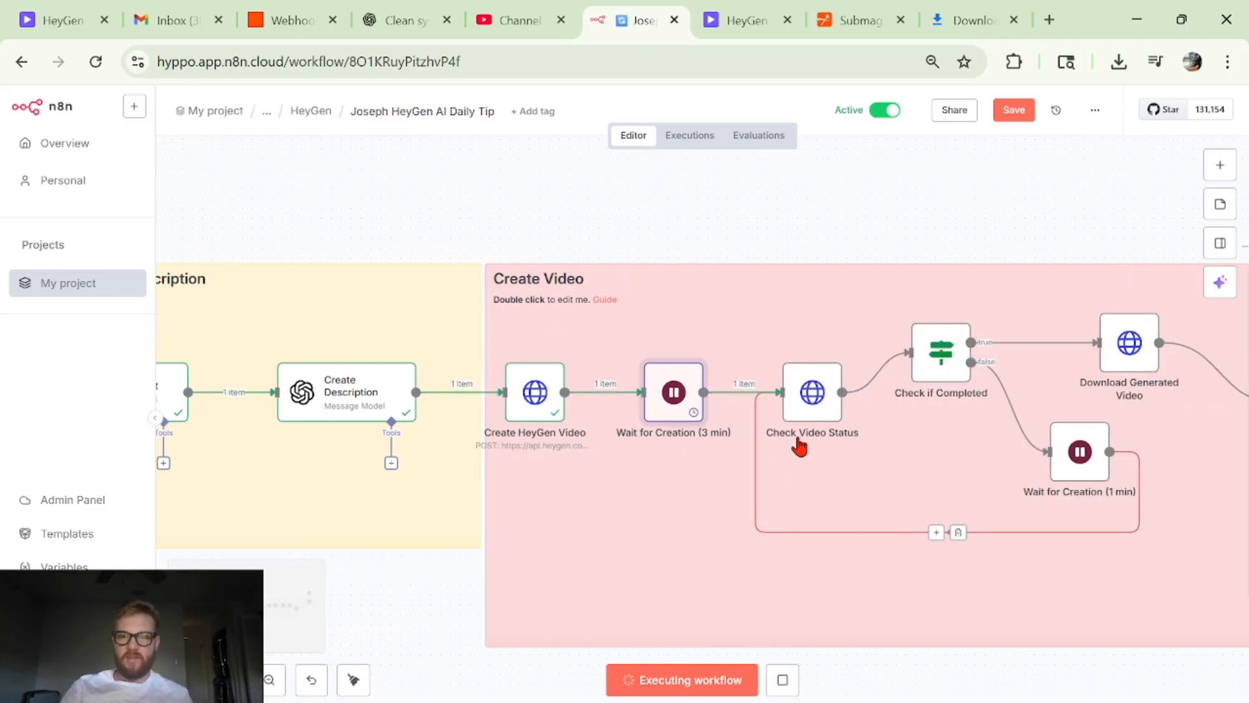
{"action": "double_click", "coordinate": [811, 398]}
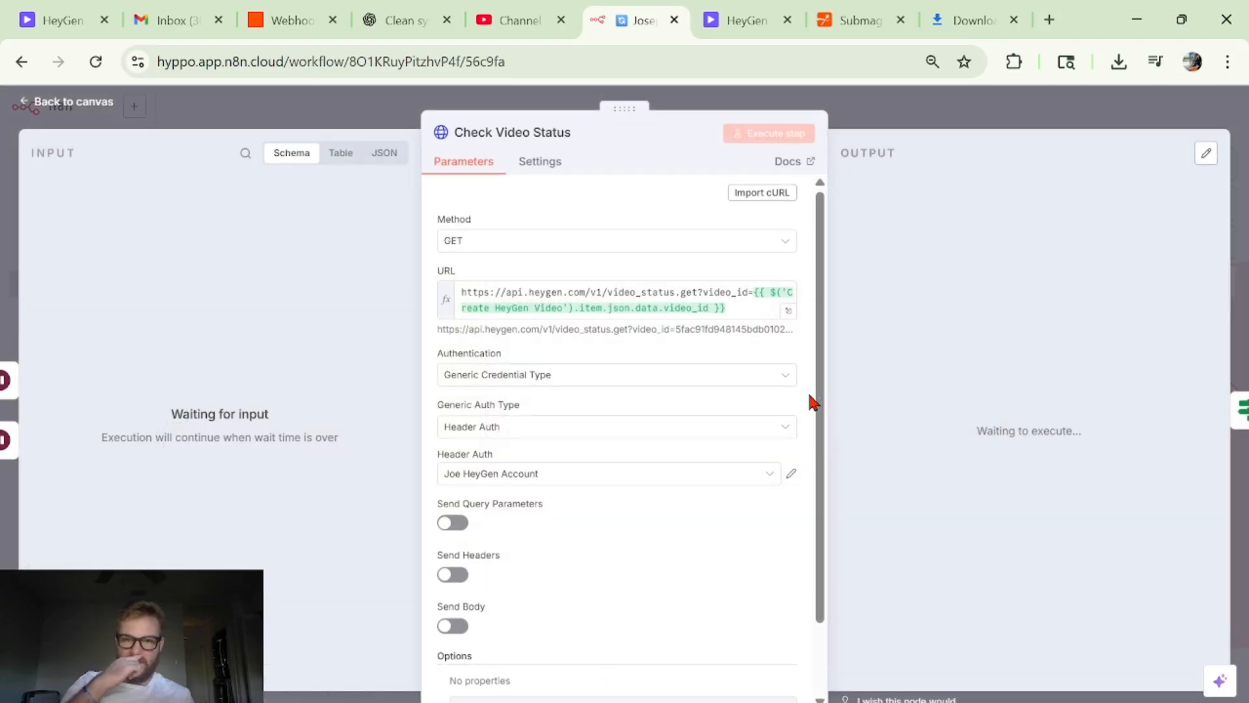
{"action": "left_click", "coordinate": [596, 307]}
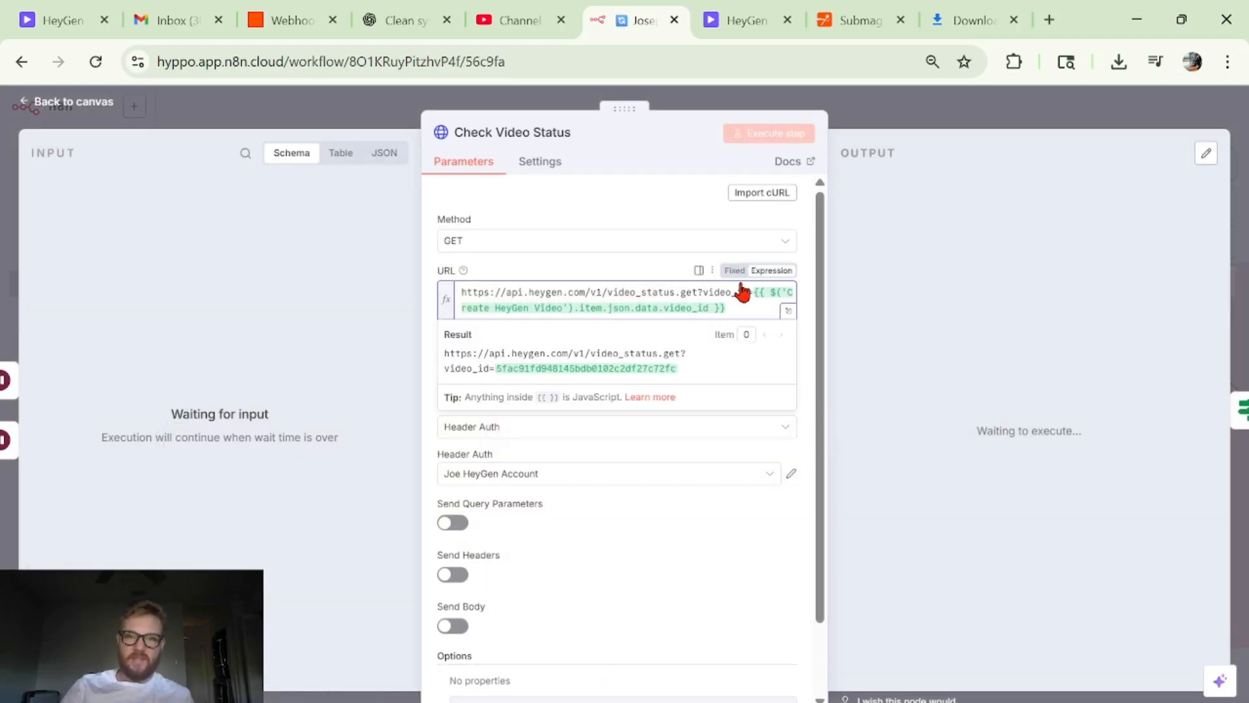
{"action": "left_click", "coordinate": [903, 125]}
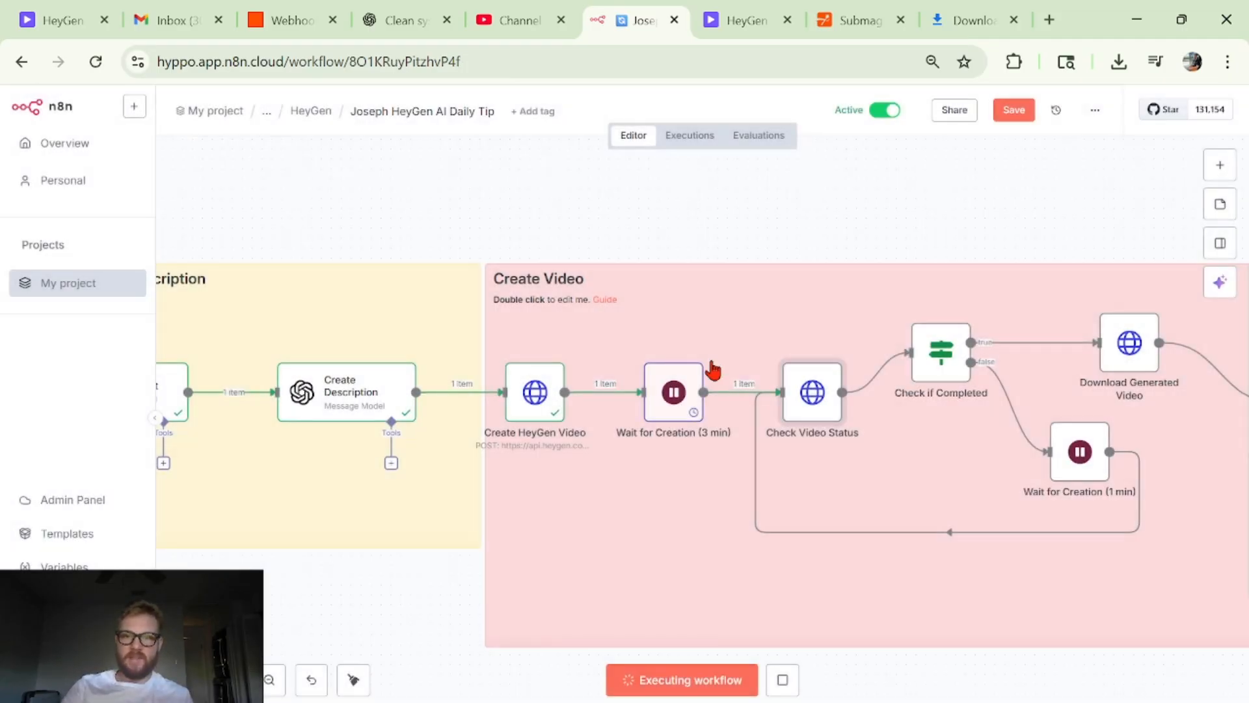
- Inspect the video_id from Create HeyGen Video in the input data of the running Wait for Creation (3 min) node
{"action": "double_click", "coordinate": [693, 397]}
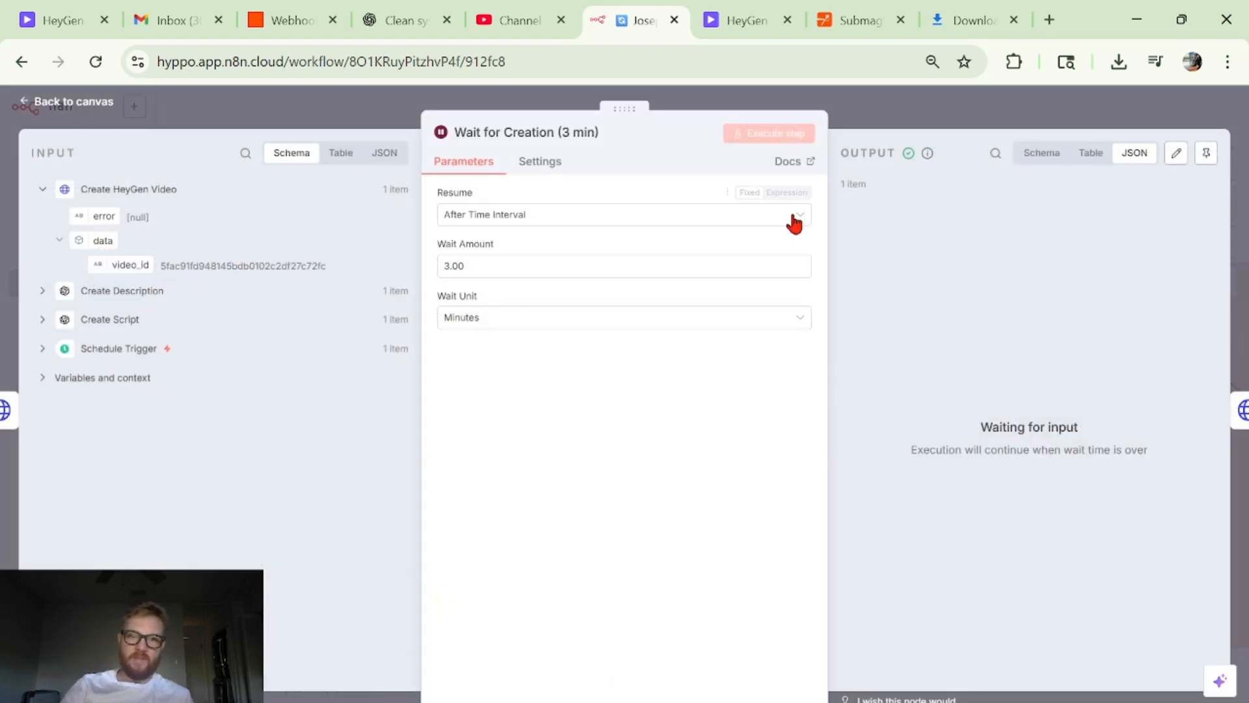
{"action": "left_click", "coordinate": [951, 101]}
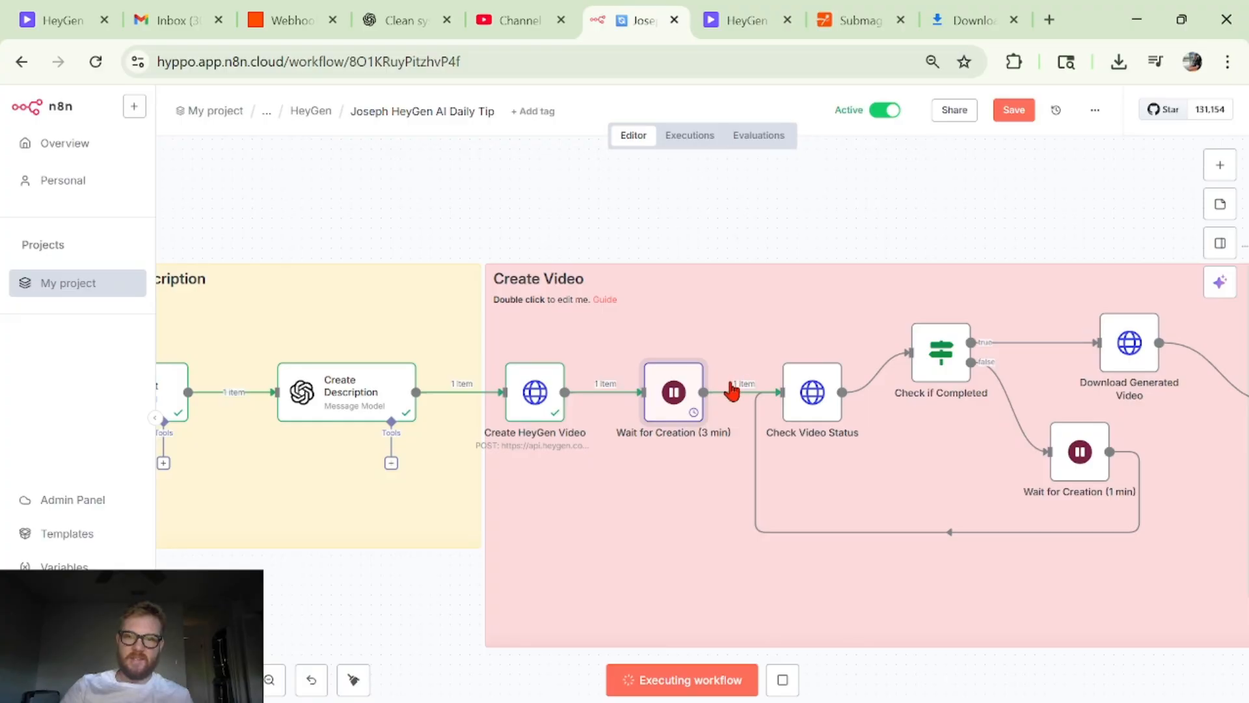
{"action": "double_click", "coordinate": [688, 414]}
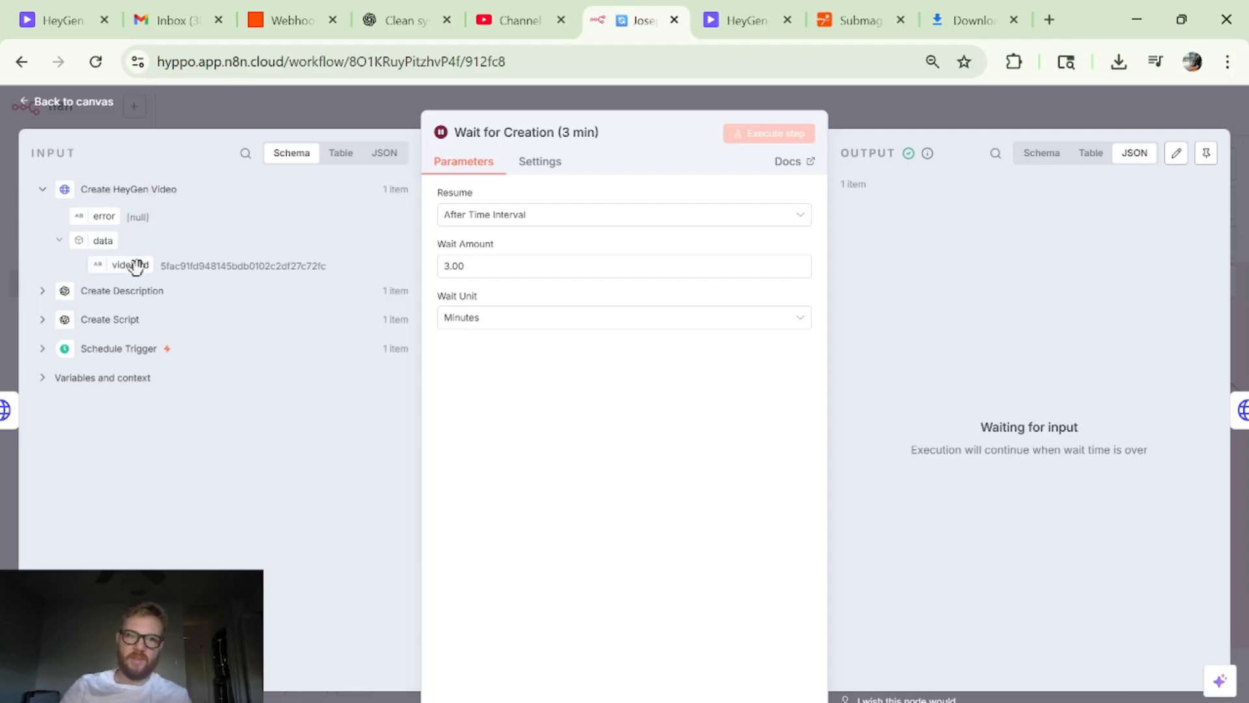
- Leave Wait for Creation (3 min), highlight the video_id expression in the Check Video Status URL, and return to the canvas
{"action": "mouse_move", "coordinate": [131, 264]}
{"action": "left_mouse_down"}
{"action": "mouse_move", "coordinate": [495, 246]}
{"action": "mouse_move", "coordinate": [133, 255]}
{"action": "left_mouse_up"}
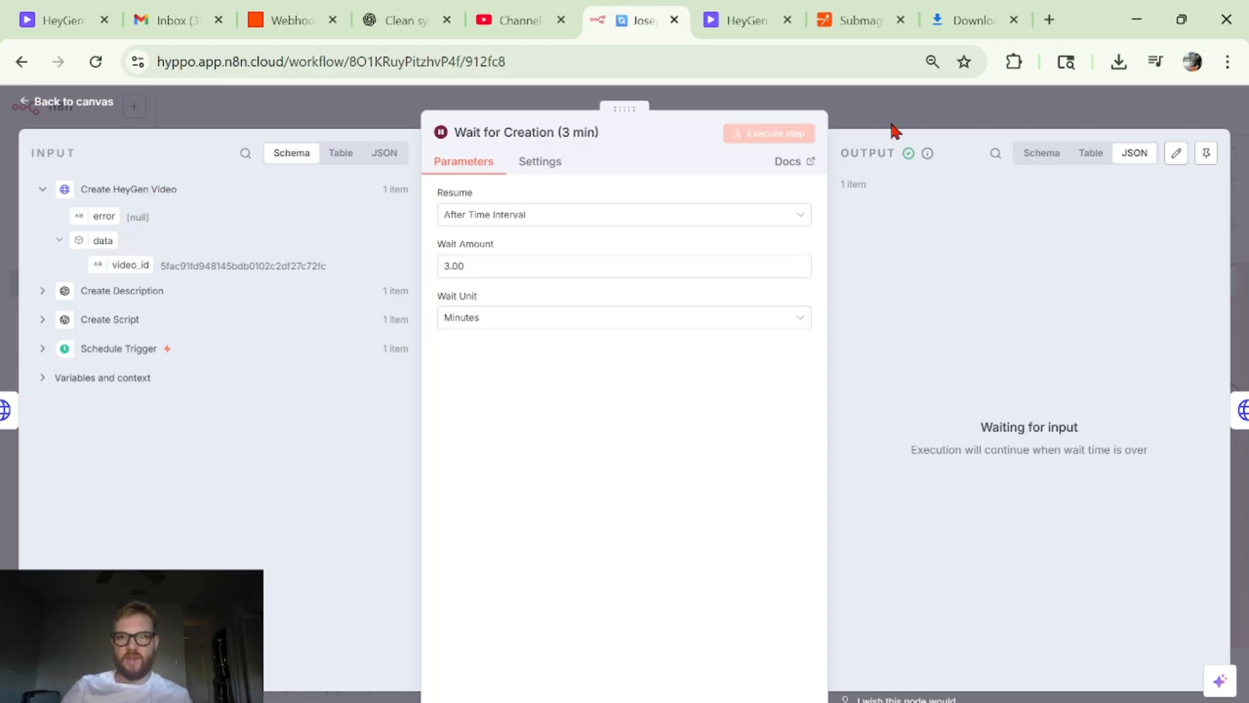
{"action": "left_click", "coordinate": [894, 123]}
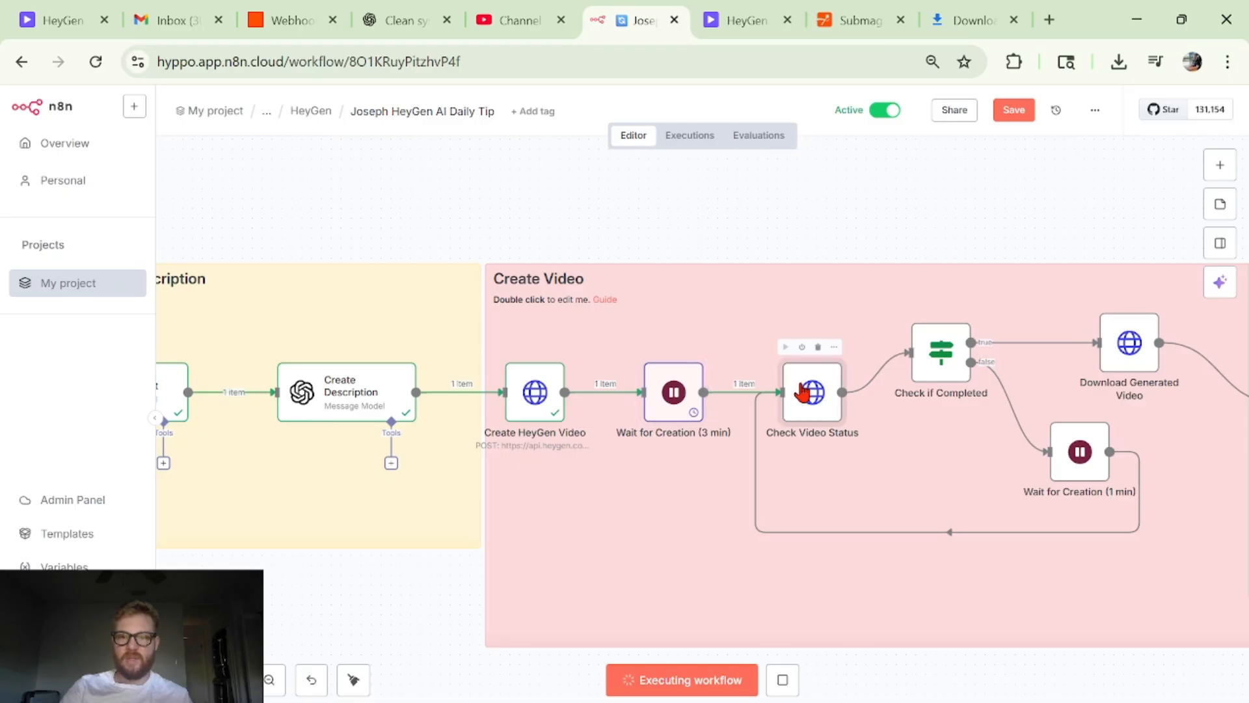
{"action": "double_click", "coordinate": [807, 390]}
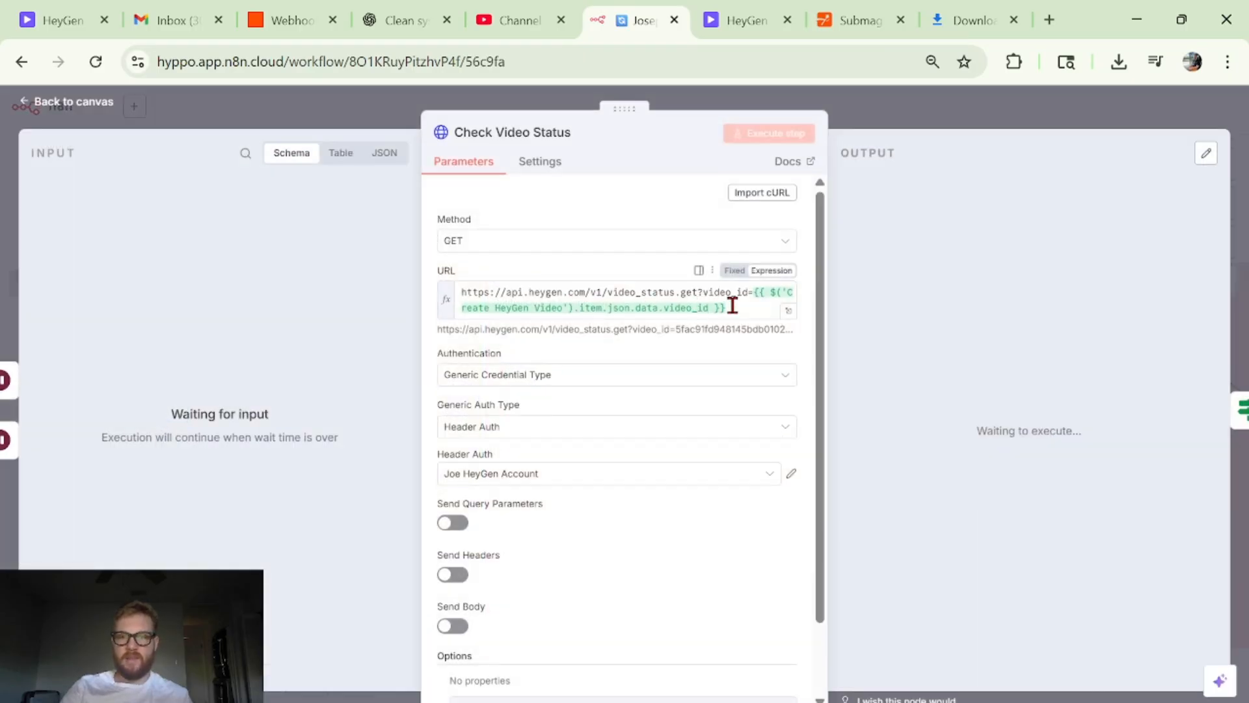
{"action": "left_click", "coordinate": [733, 305]}
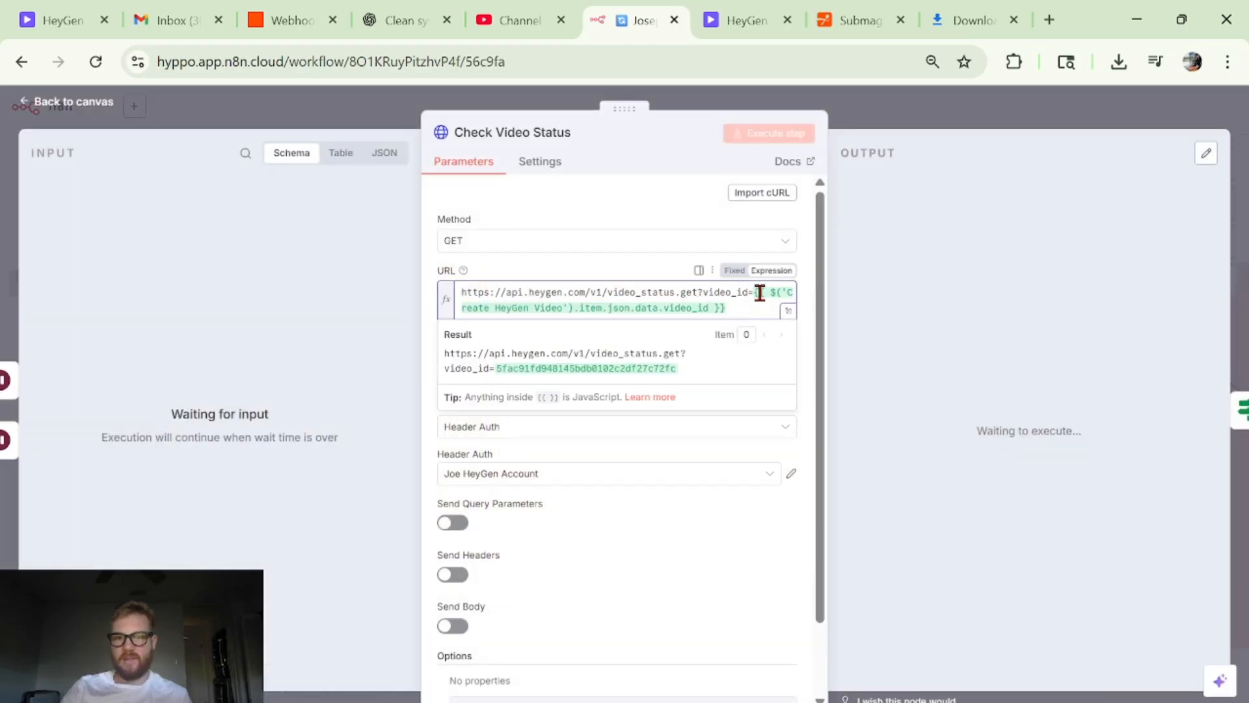
{"action": "left_click_drag", "start_coordinate": [757, 292], "coordinate": [760, 305]}
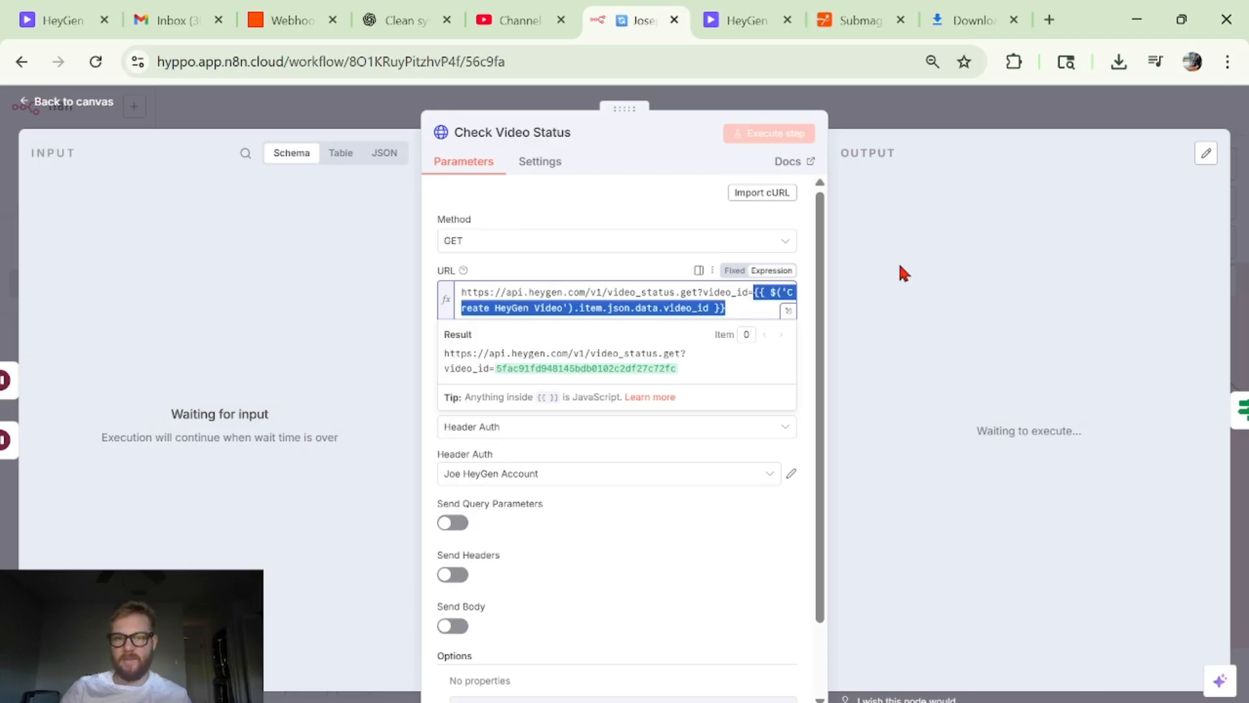
{"action": "left_click", "coordinate": [971, 117]}
- Reopen Check Video Status to review its GET request and header authentication, and return to the canvas
{"action": "scroll", "coordinate": [655, 378], "scroll_direction": "right", "scroll_amount": 5}
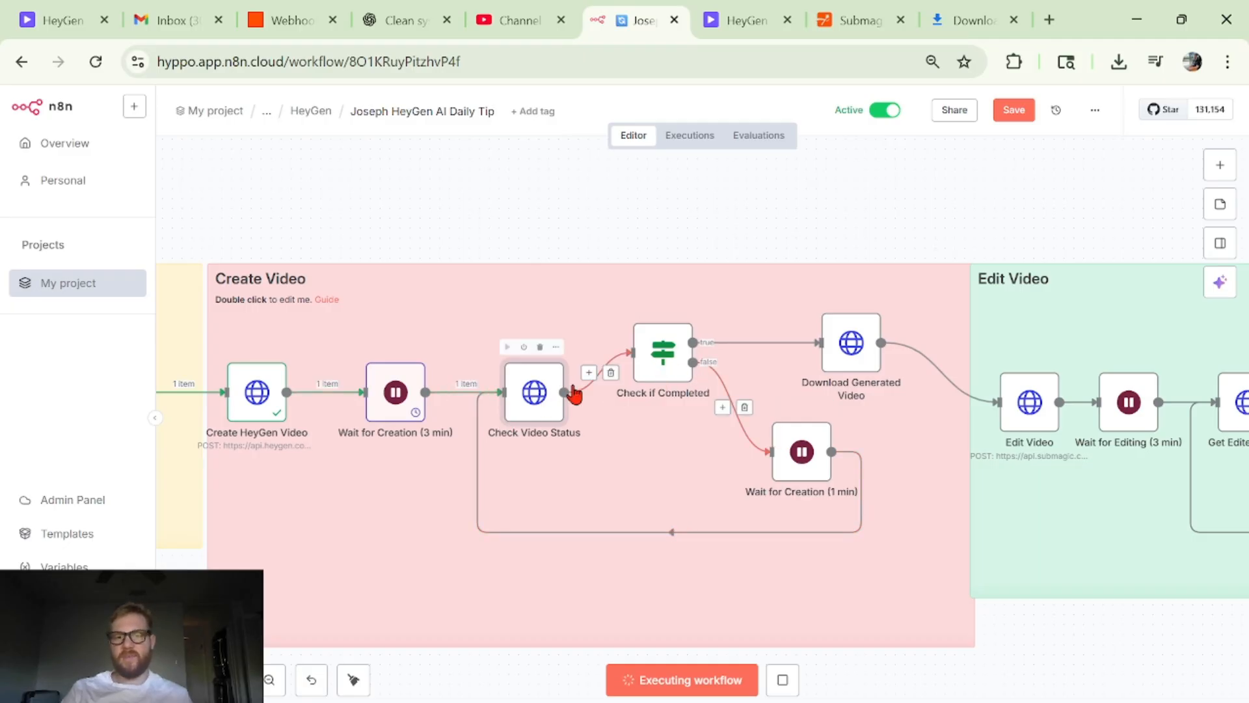
{"action": "double_click", "coordinate": [538, 408]}
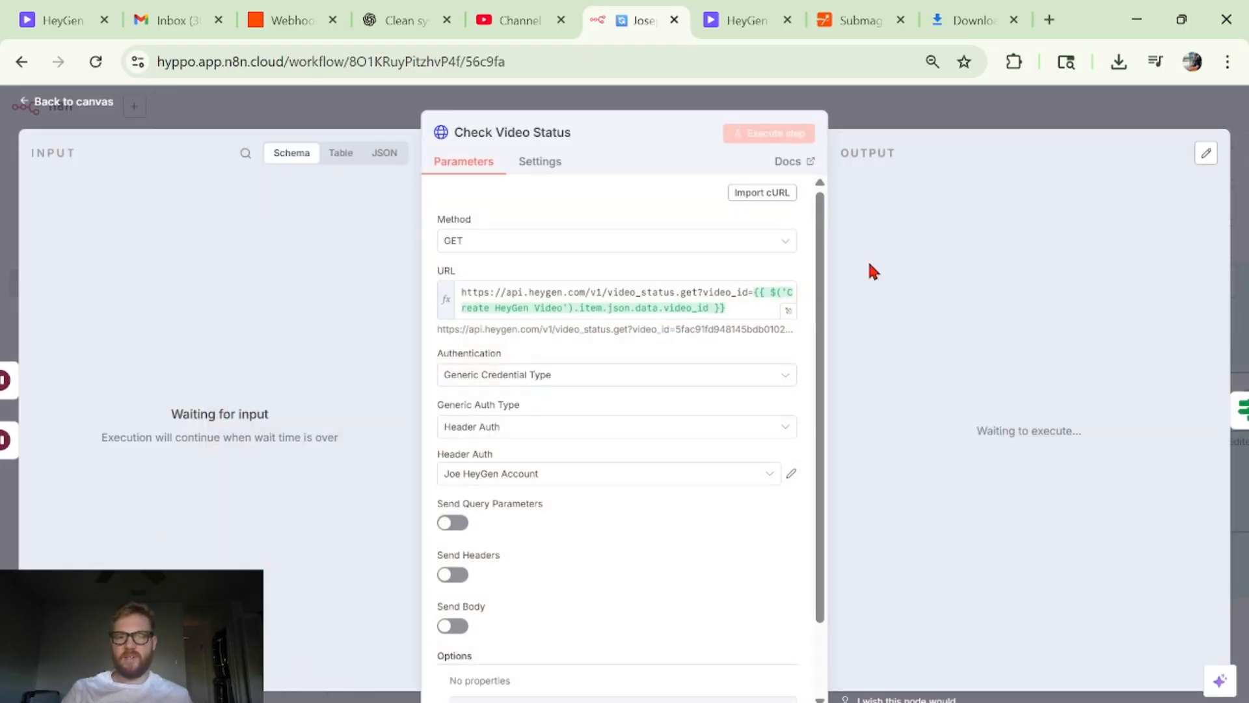
{"action": "left_click", "coordinate": [933, 124]}
- Examine the Check if Completed condition comparing $json.data.status with completed, along with its input data, and return to the canvas
{"action": "scroll", "coordinate": [943, 371], "scroll_direction": "down", "scroll_amount": 1}
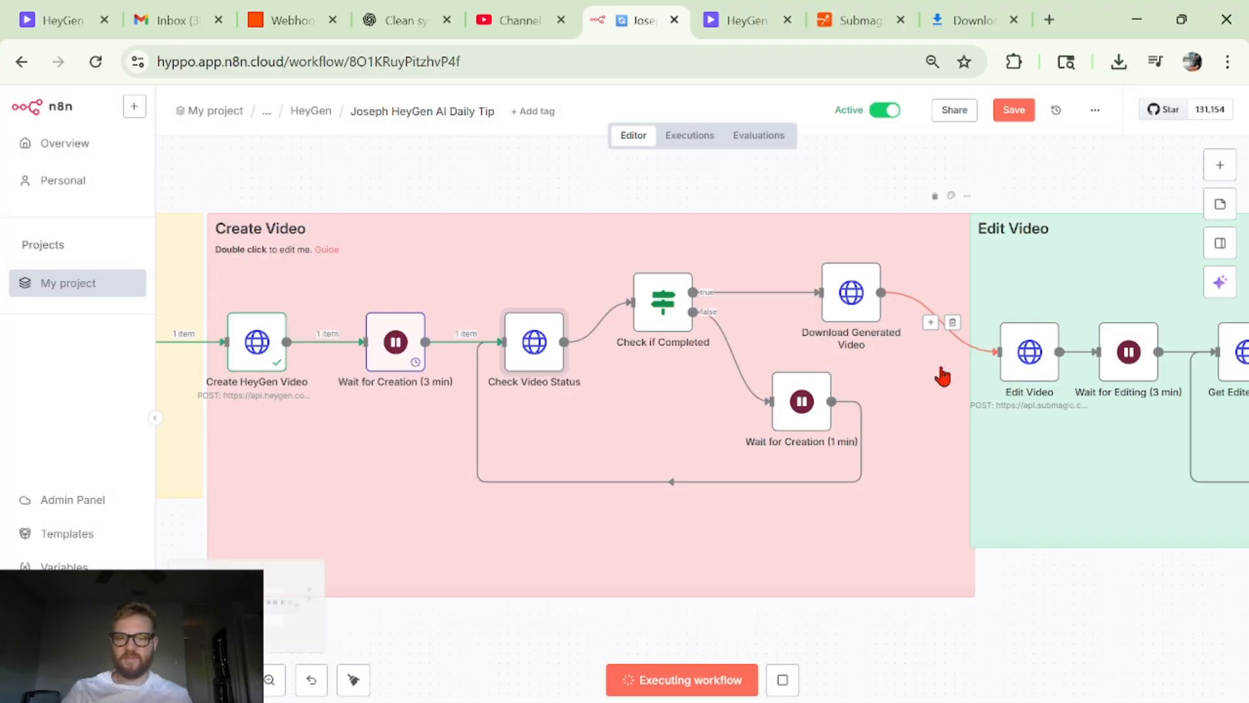
{"action": "double_click", "coordinate": [670, 319]}
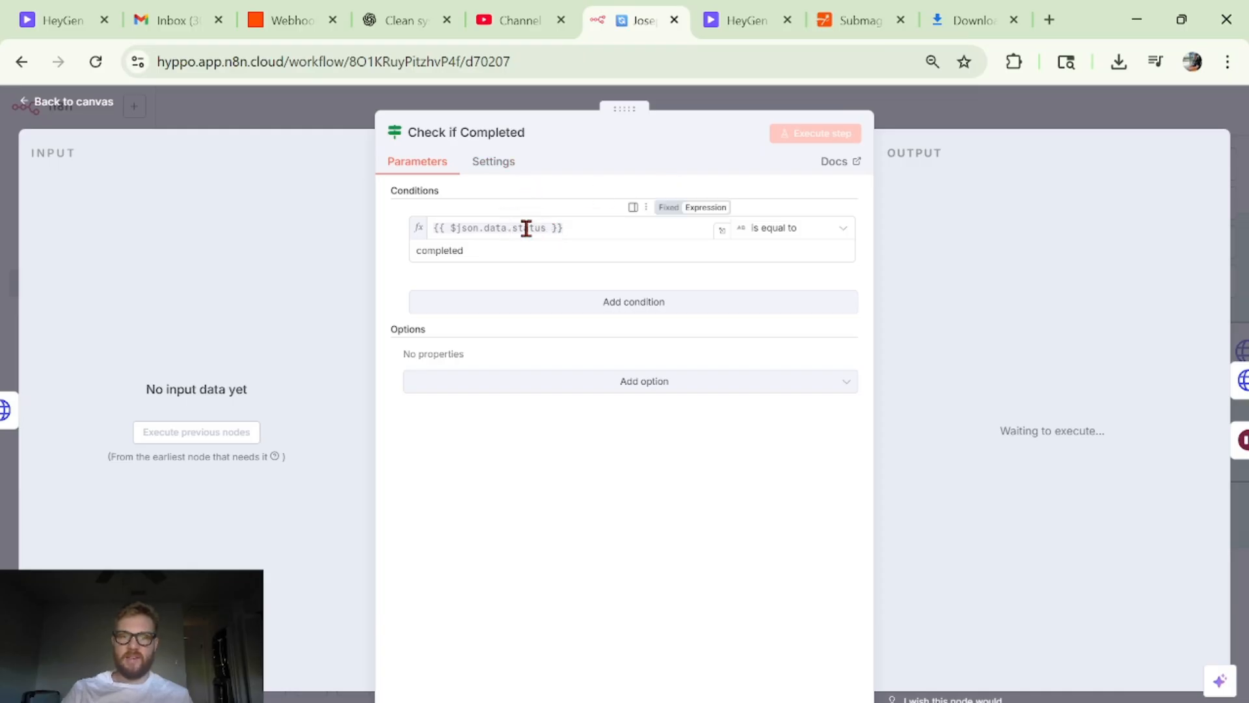
{"action": "scroll", "coordinate": [502, 249], "scroll_direction": "up", "scroll_amount": 5}
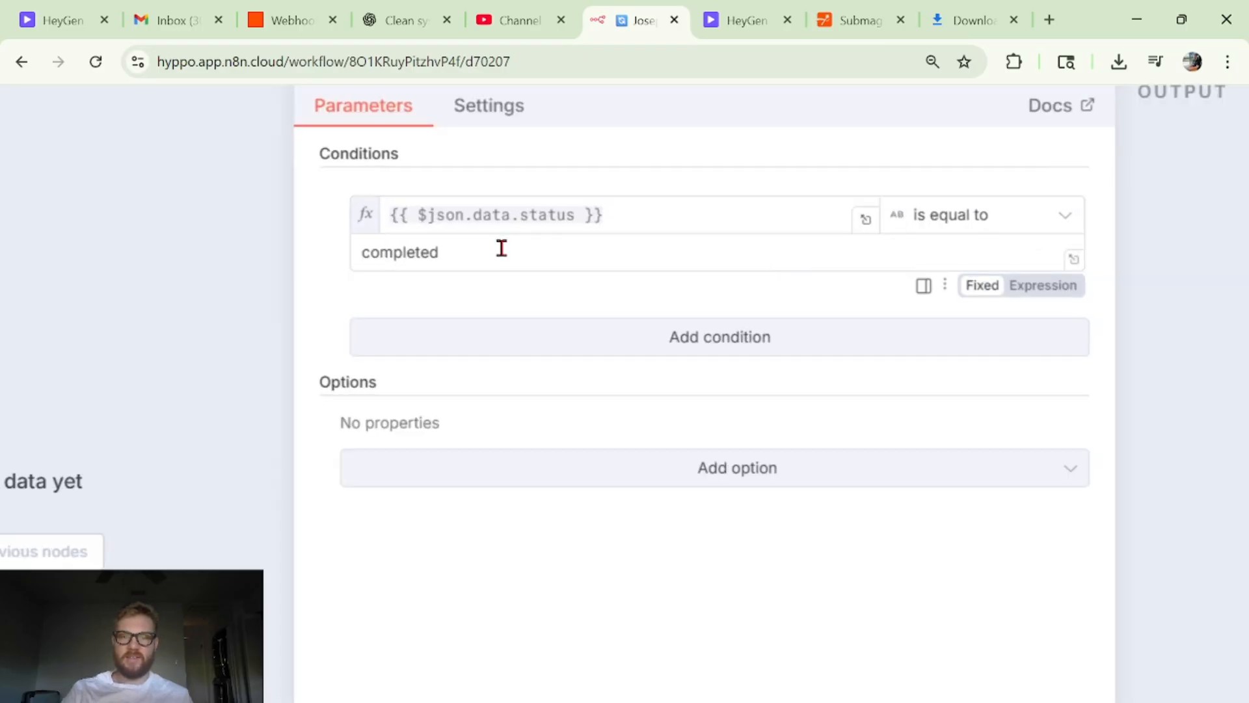
{"action": "scroll", "coordinate": [322, 275], "scroll_direction": "left", "scroll_amount": 5}
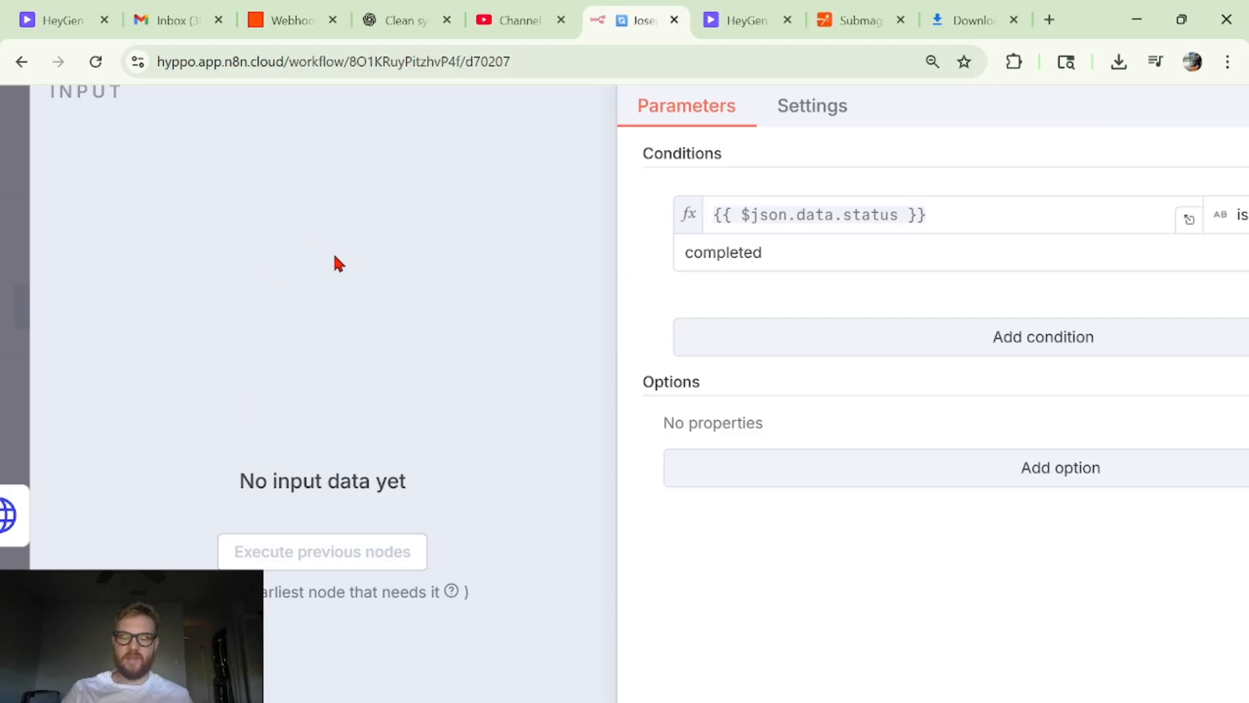
{"action": "scroll", "coordinate": [333, 252], "scroll_direction": "down", "scroll_amount": 5}
{"action": "left_click", "coordinate": [943, 130]}
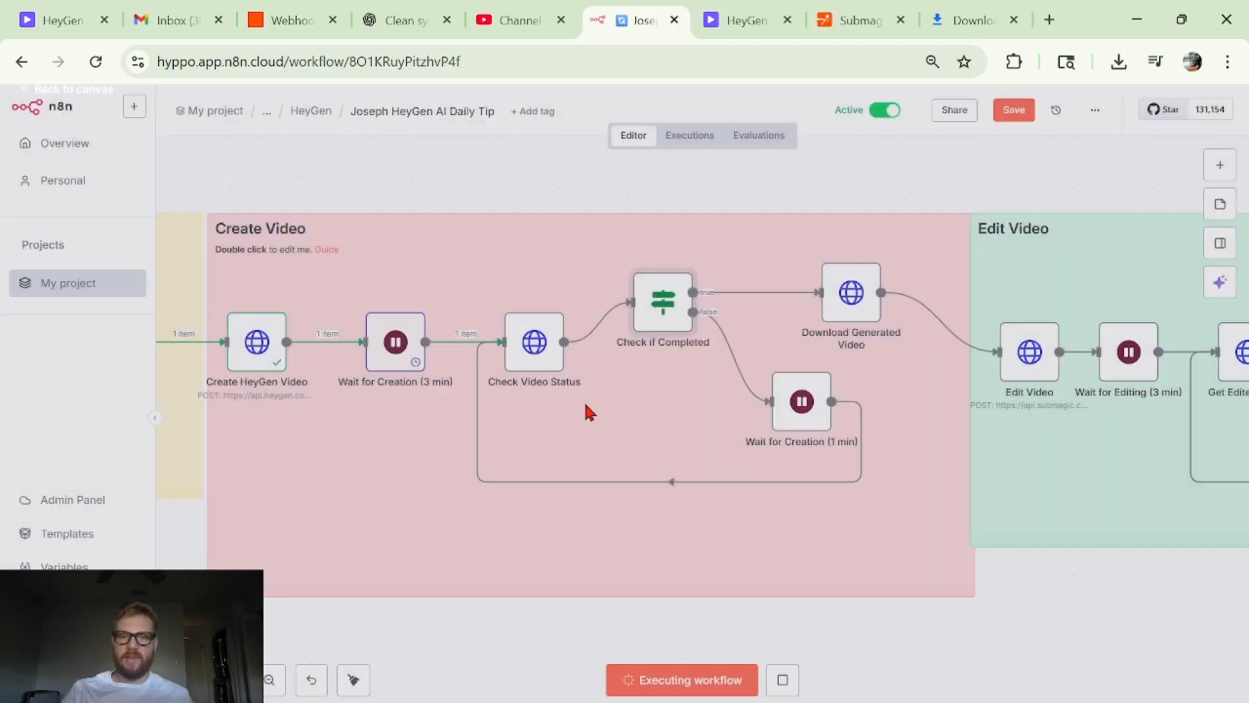
{"action": "double_click", "coordinate": [655, 320]}
{"action": "scroll", "coordinate": [474, 229], "scroll_direction": "up", "scroll_amount": 3}
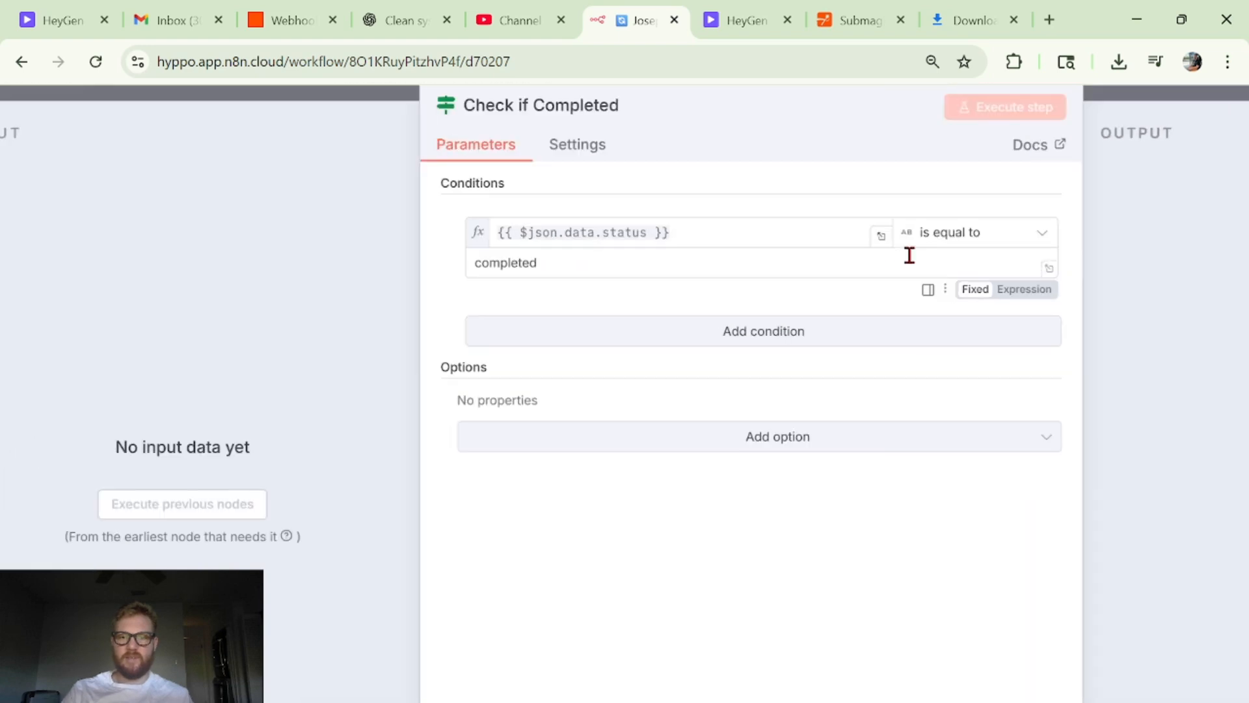
{"action": "scroll", "coordinate": [909, 255], "scroll_direction": "down", "scroll_amount": 3}
{"action": "left_click", "coordinate": [974, 133]}
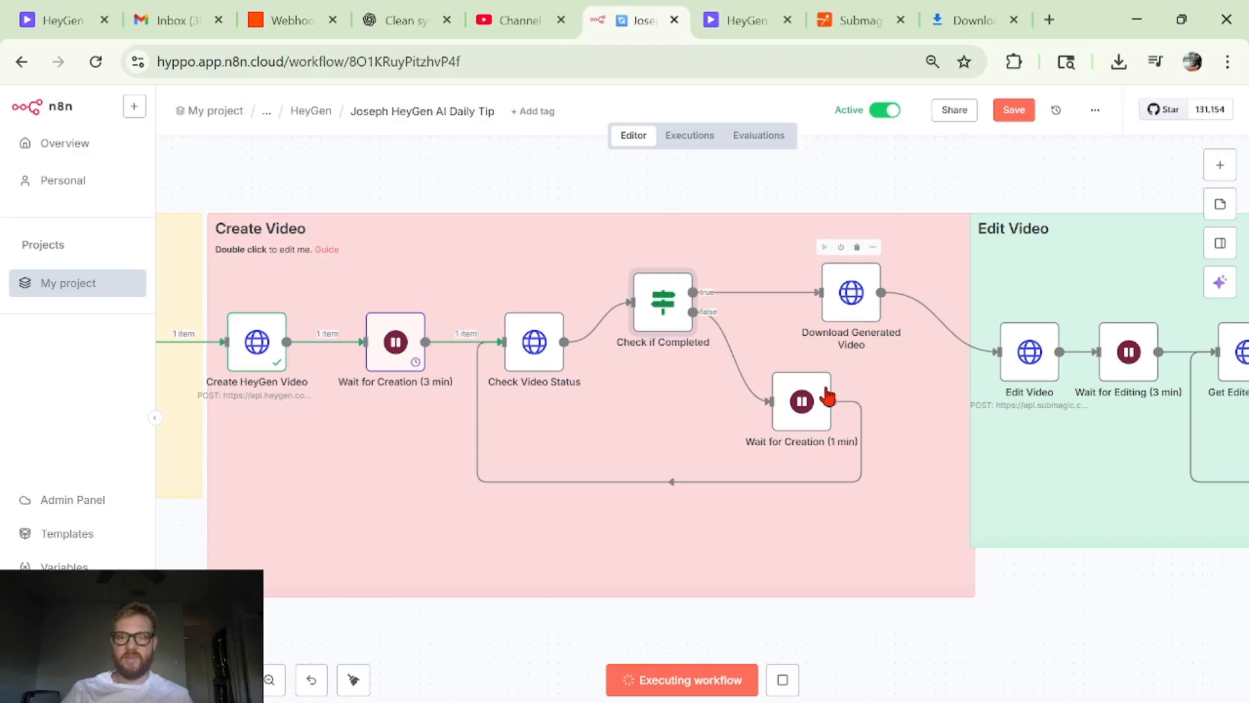
- View the resume mode and wait duration in Wait for Creation (1 min), and trace its loop back to Check Video Status
{"action": "double_click", "coordinate": [804, 411]}
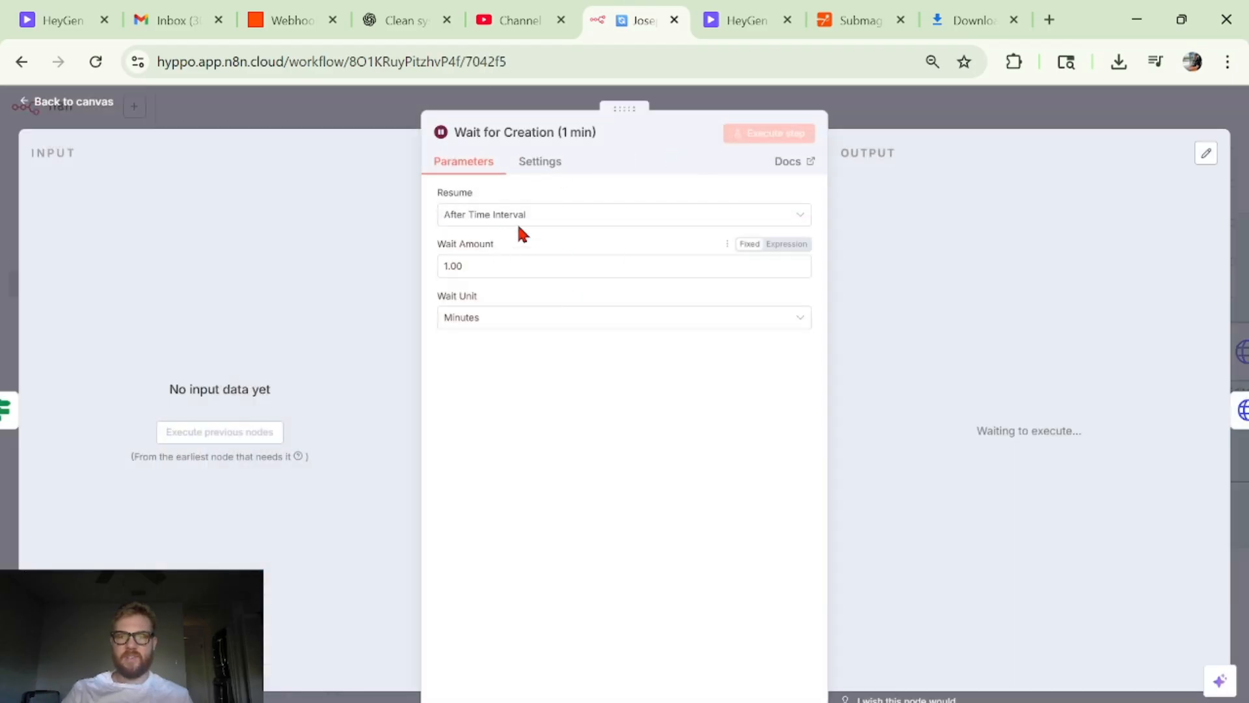
{"action": "left_click", "coordinate": [936, 121]}
{"action": "left_click_drag", "start_coordinate": [832, 401], "coordinate": [681, 439]}
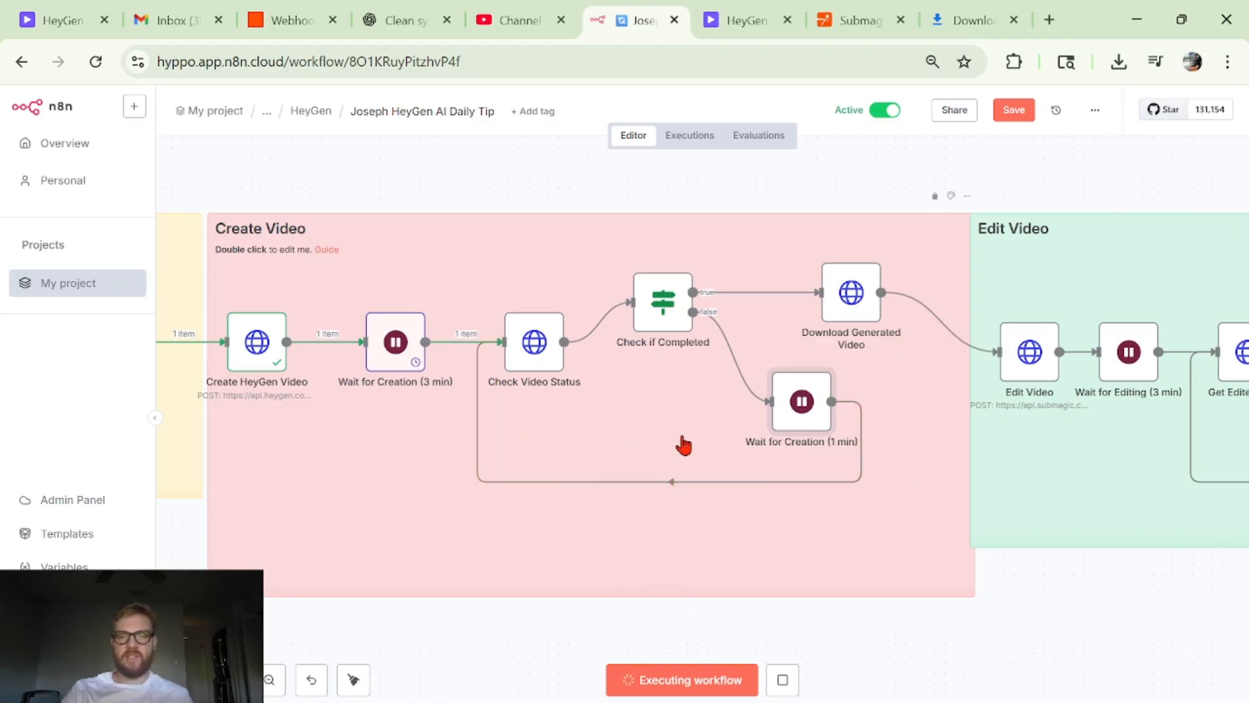
{"action": "left_click", "coordinate": [869, 611]}
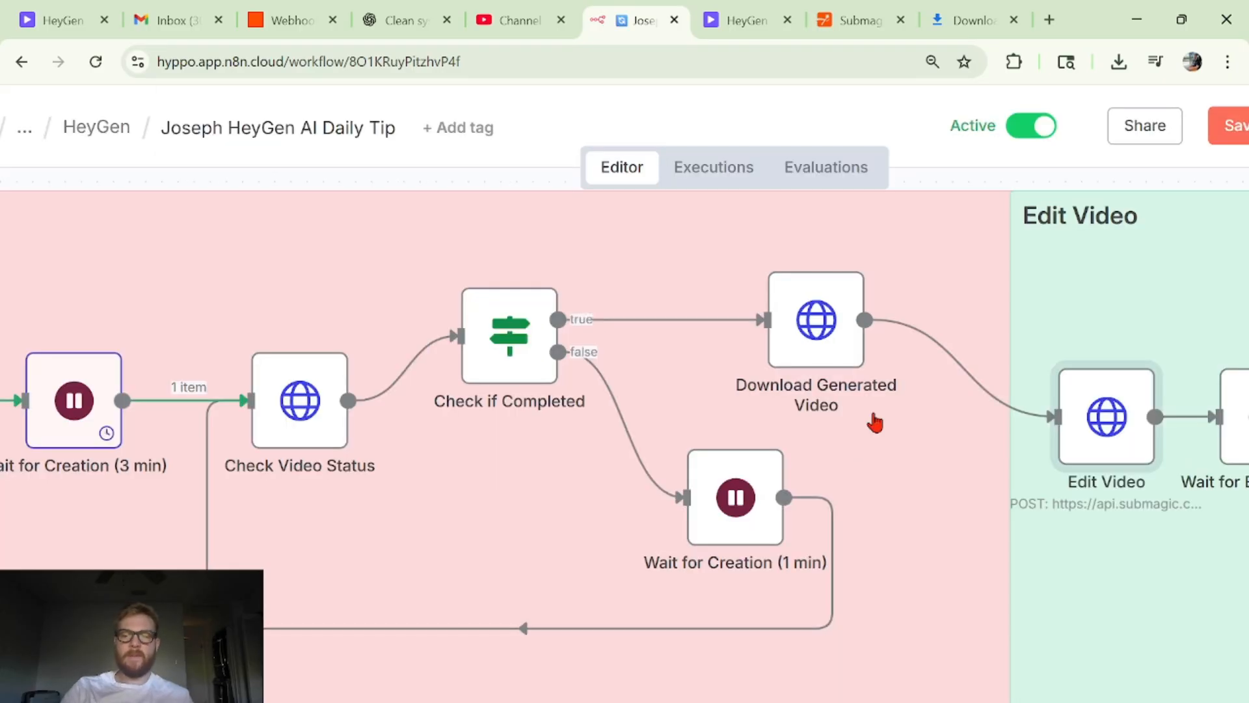
- Open Download Generated Video to review its method, video_url expression and authentication, and return to the canvas
{"action": "left_click", "coordinate": [830, 331]}
{"action": "double_click", "coordinate": [831, 331]}
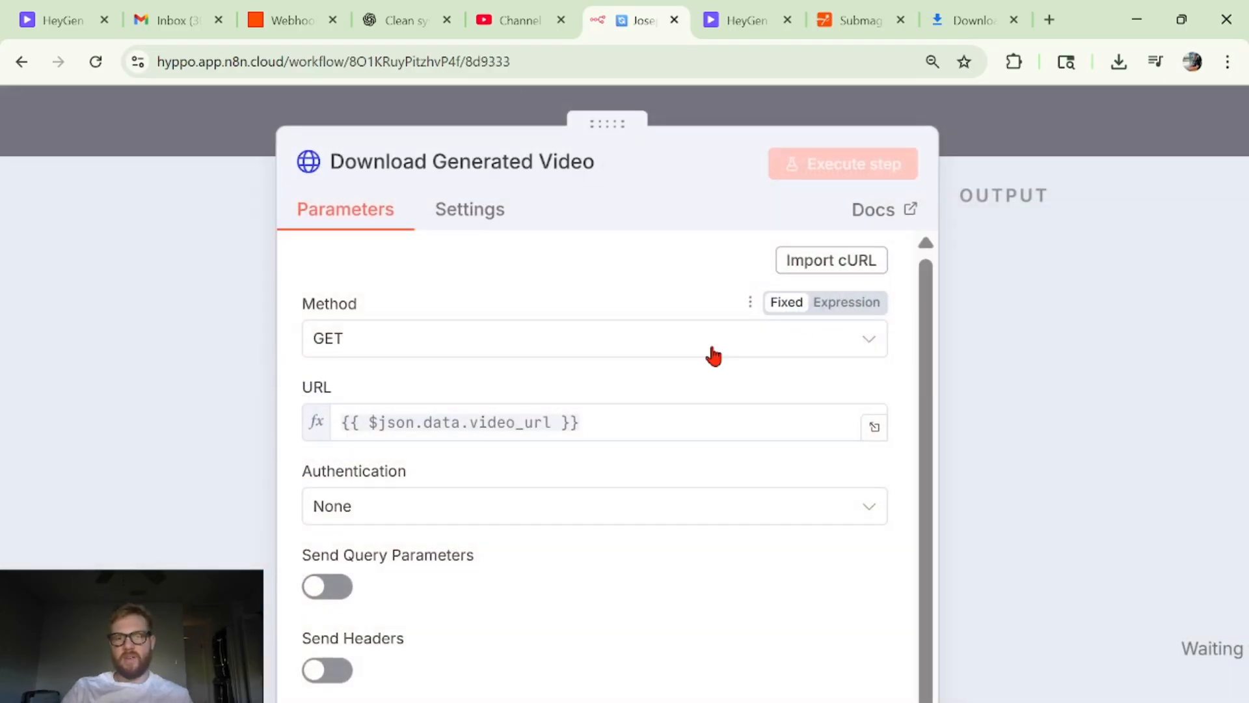
{"action": "scroll", "coordinate": [601, 343], "scroll_direction": "down", "scroll_amount": 2}
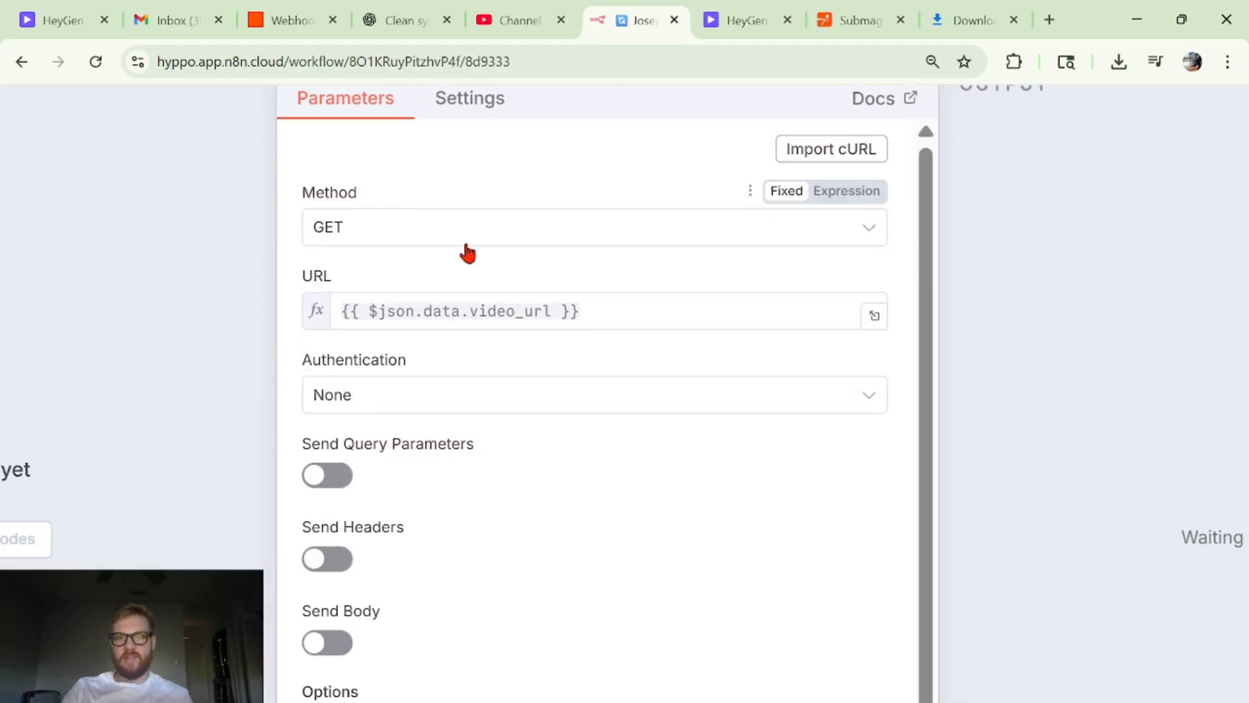
{"action": "scroll", "coordinate": [466, 251], "scroll_direction": "down", "scroll_amount": 5}
{"action": "left_click", "coordinate": [916, 125]}
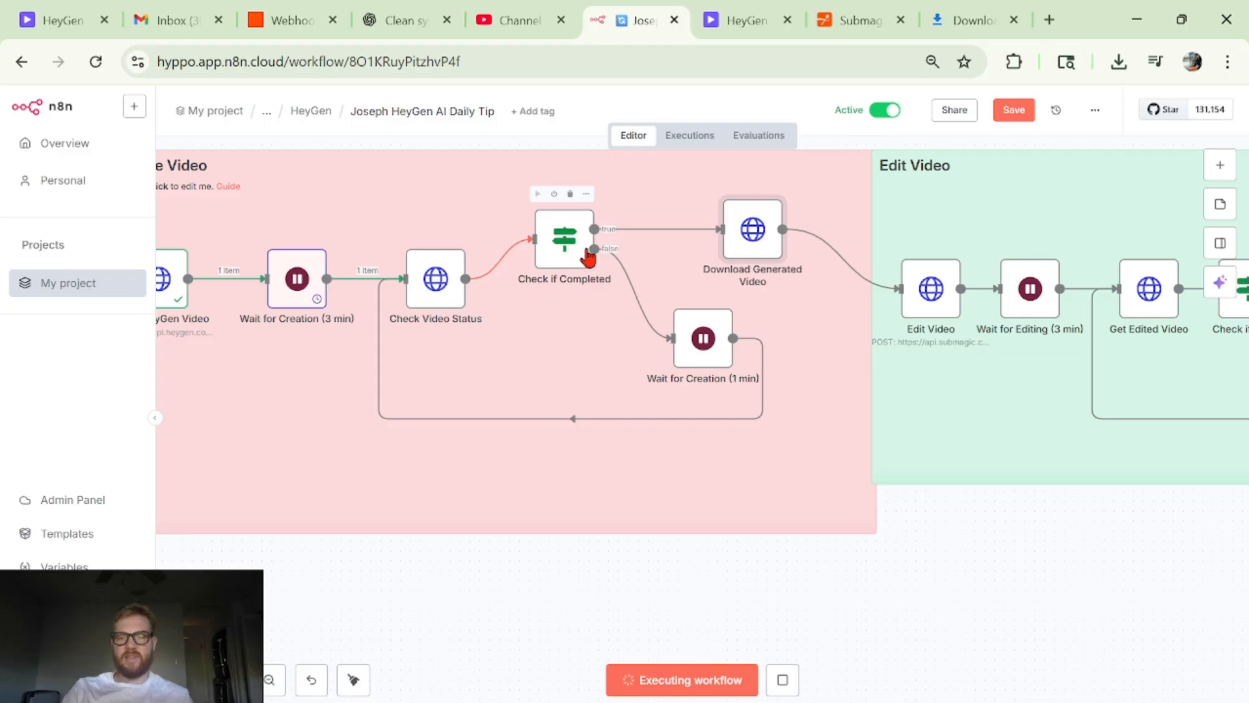
- Recheck the Check if Completed condition, and review the video_url expression in the URL of Download Generated Video
{"action": "double_click", "coordinate": [579, 244]}
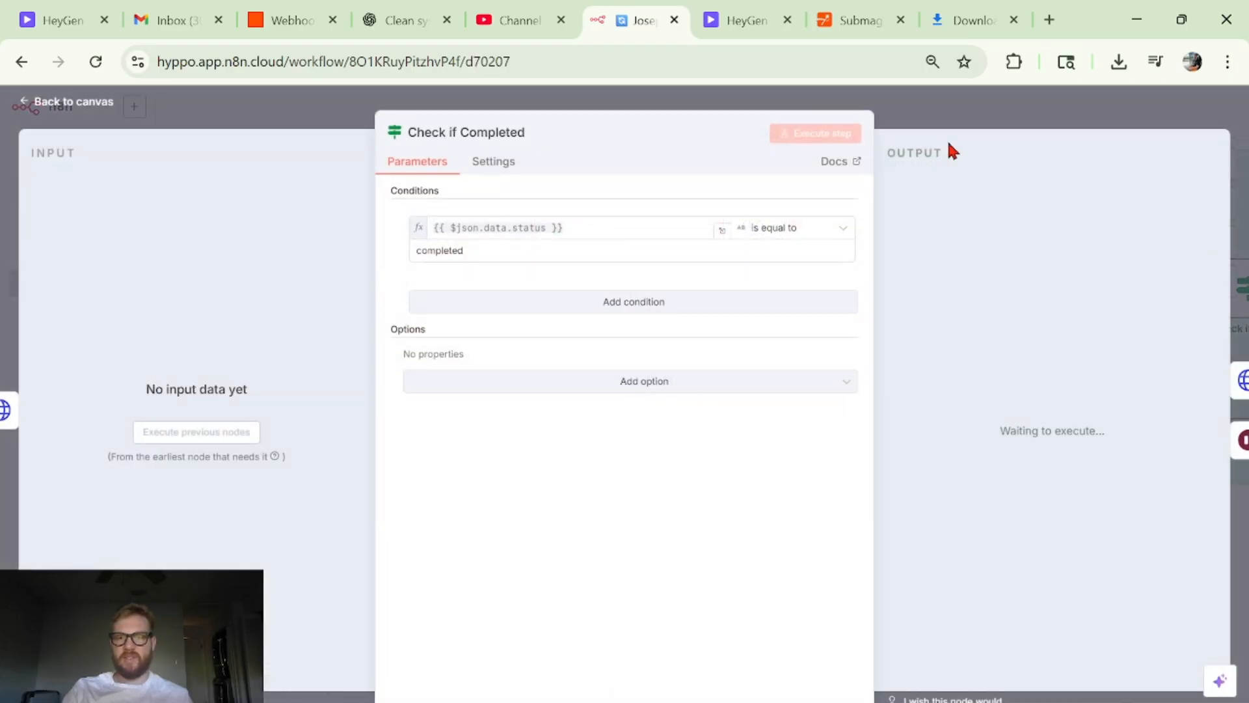
{"action": "left_click", "coordinate": [968, 119]}
{"action": "double_click", "coordinate": [751, 229]}
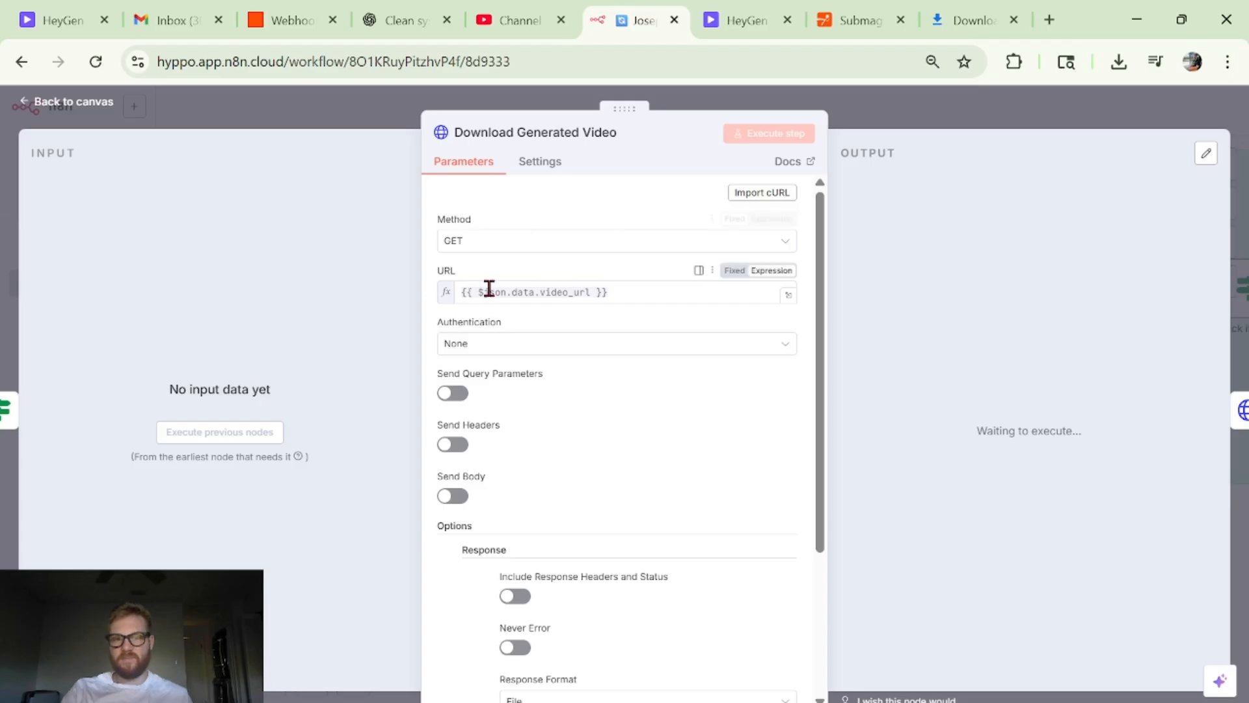
{"action": "left_click_drag", "start_coordinate": [89, 229], "coordinate": [303, 278]}
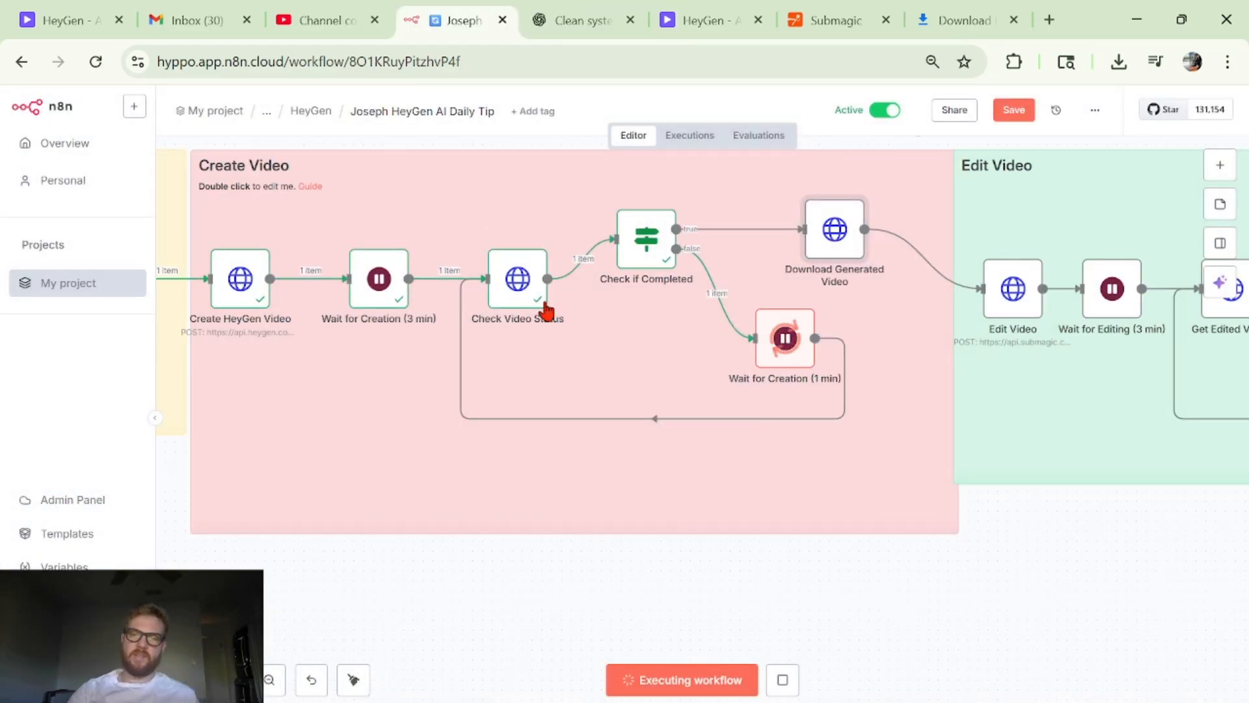
- Inspect the Check Video Status output, plus the resolved status expression and False Branch output of Check if Completed
{"action": "double_click", "coordinate": [520, 278]}
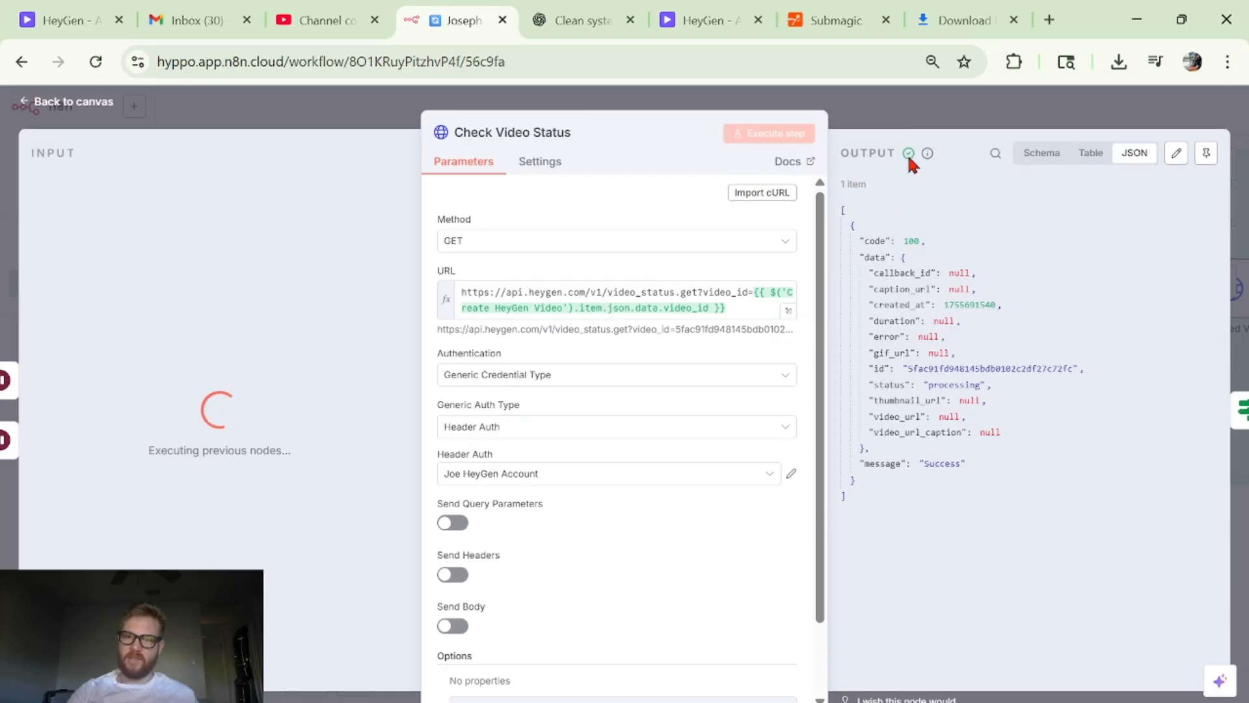
{"action": "left_click", "coordinate": [948, 122]}
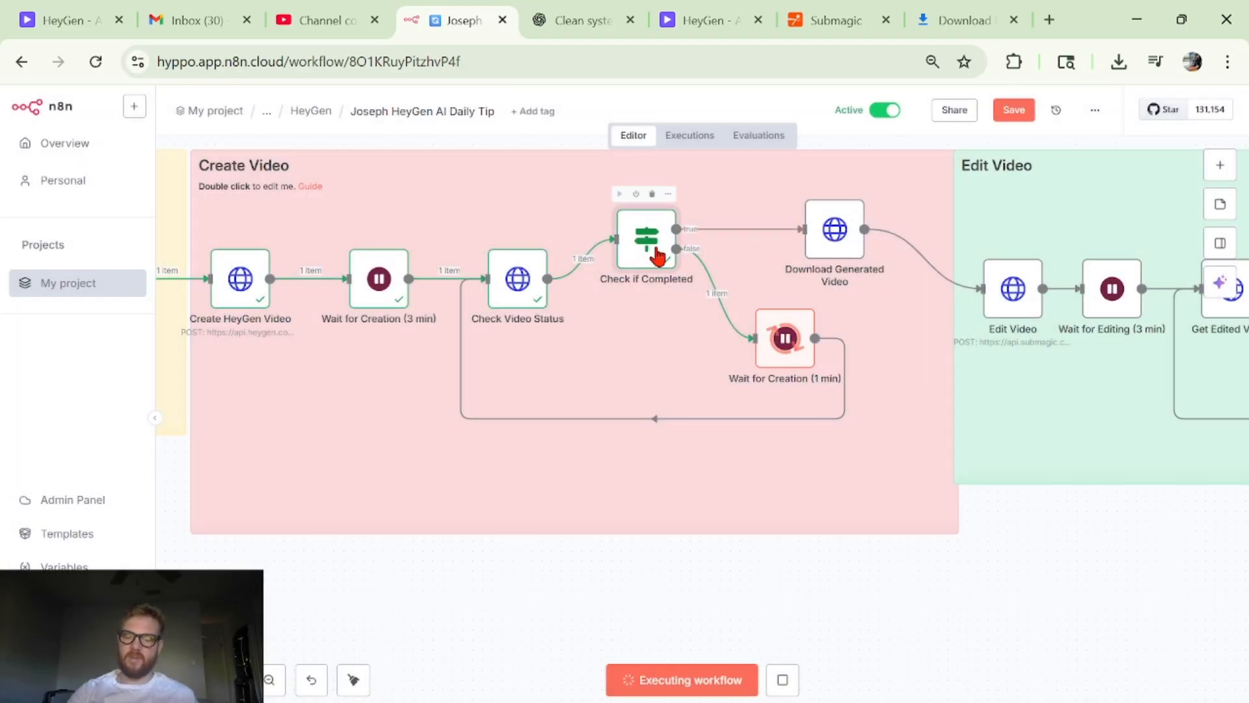
{"action": "double_click", "coordinate": [656, 249]}
{"action": "left_click", "coordinate": [518, 227]}
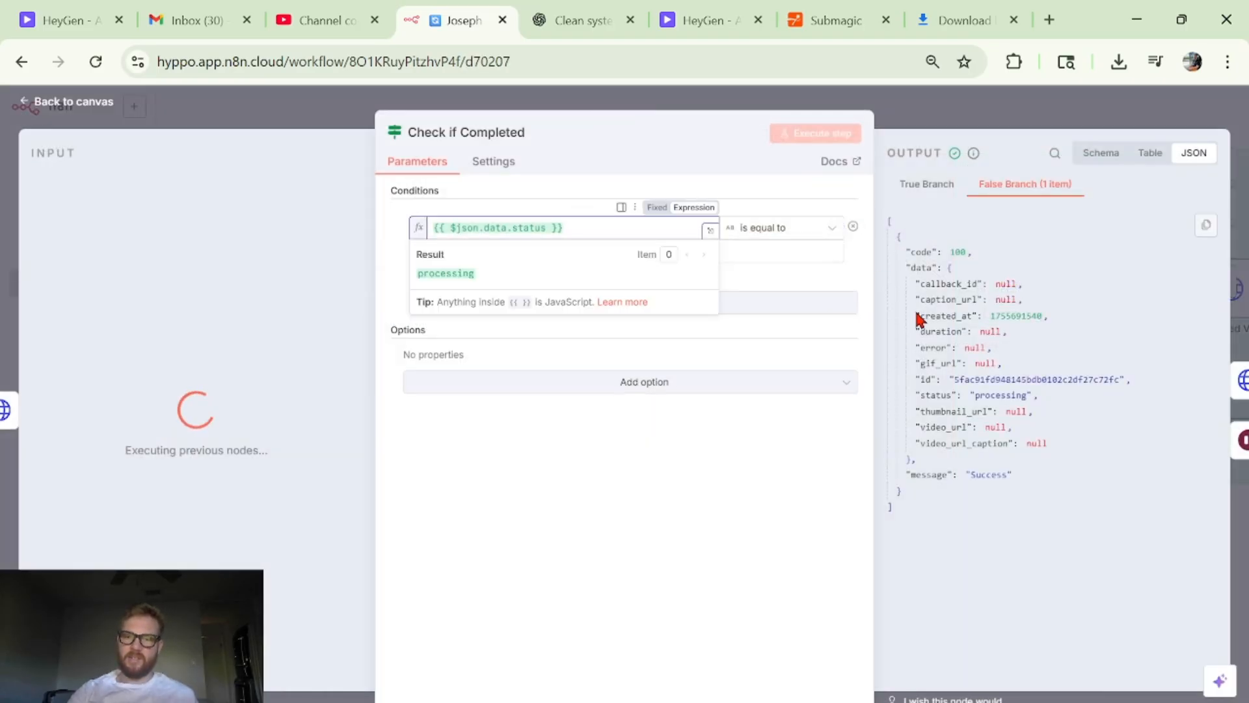
{"action": "left_click", "coordinate": [990, 119]}
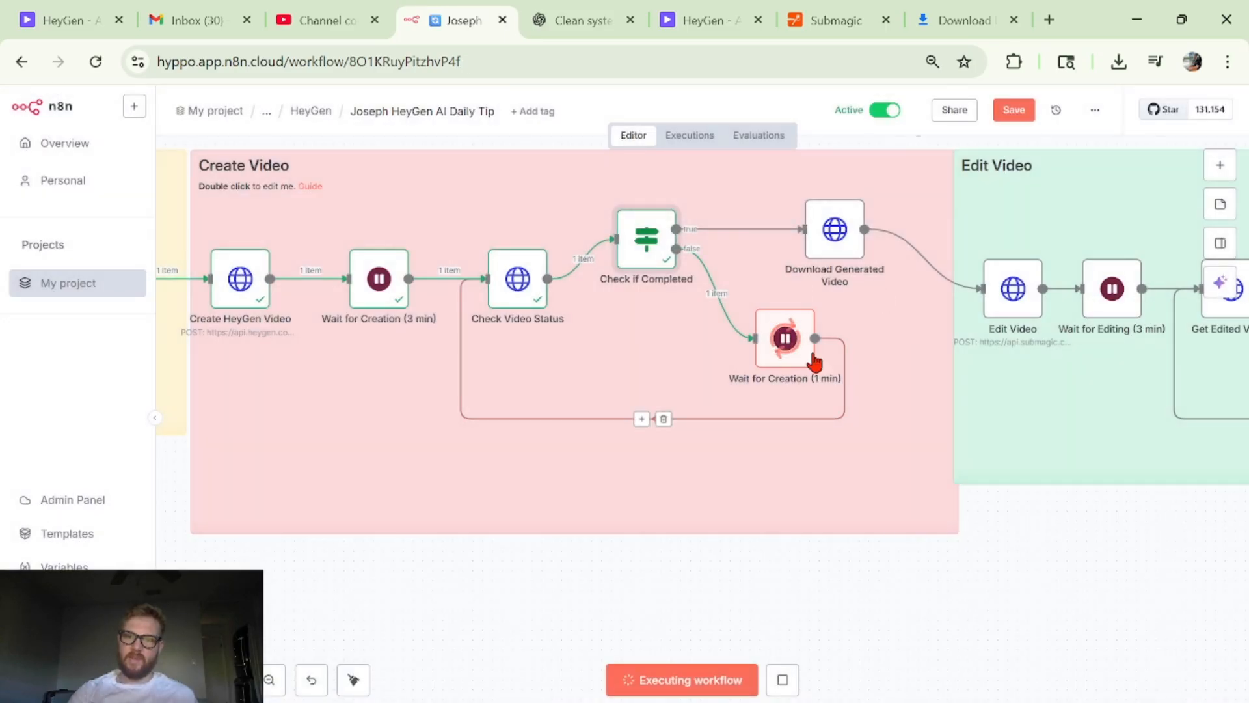
- Inspect Download Generated Video during the run, reading its Check if Completed input fields and binary file output, and return to the canvas
{"action": "double_click", "coordinate": [827, 253]}
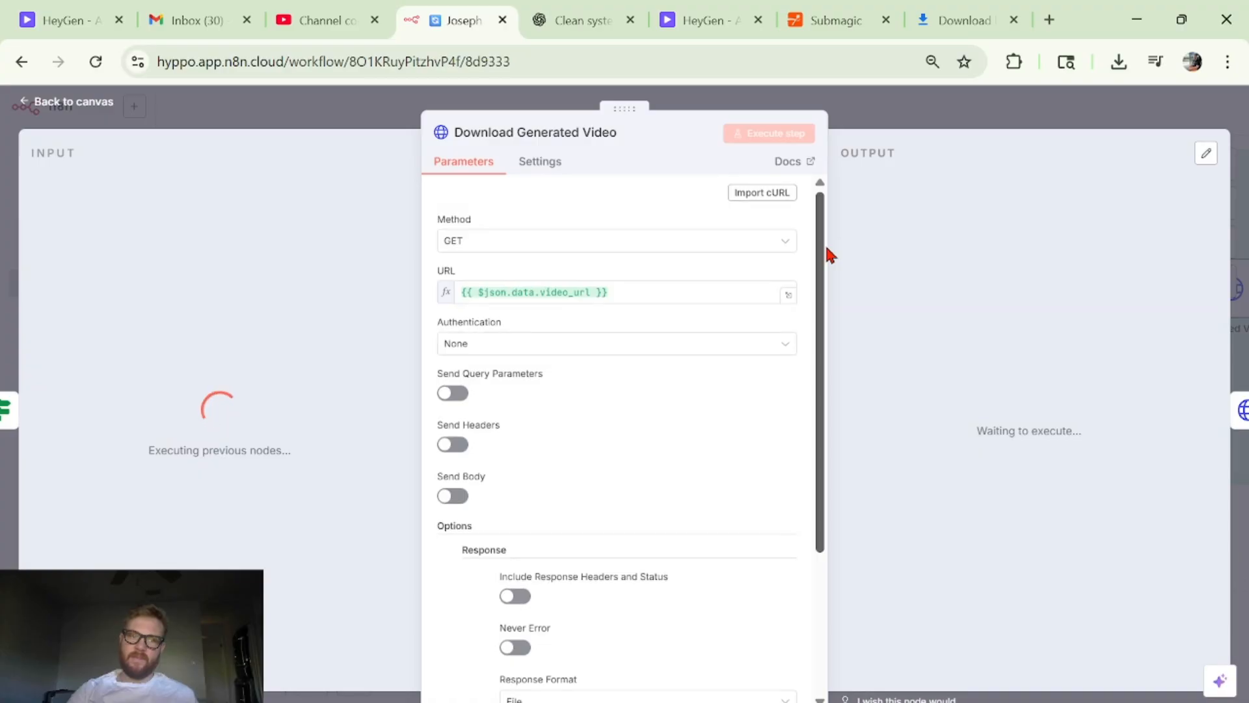
{"action": "left_click", "coordinate": [945, 120]}
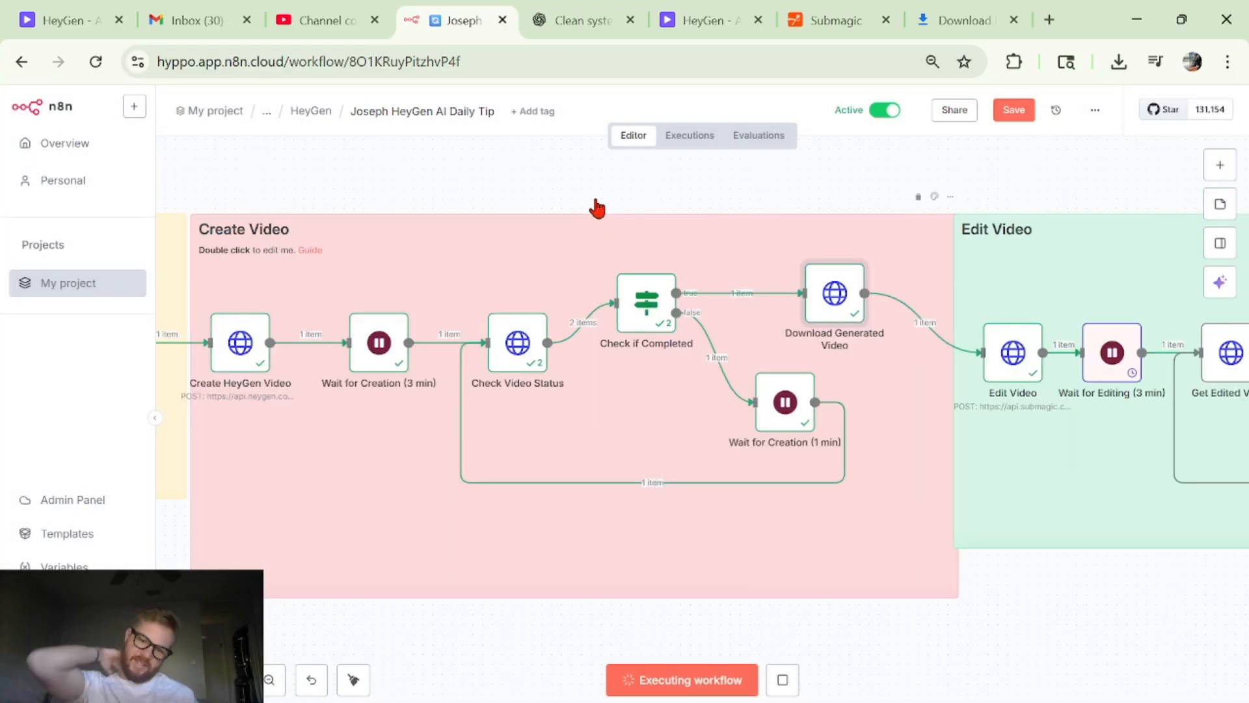
{"action": "double_click", "coordinate": [820, 305]}
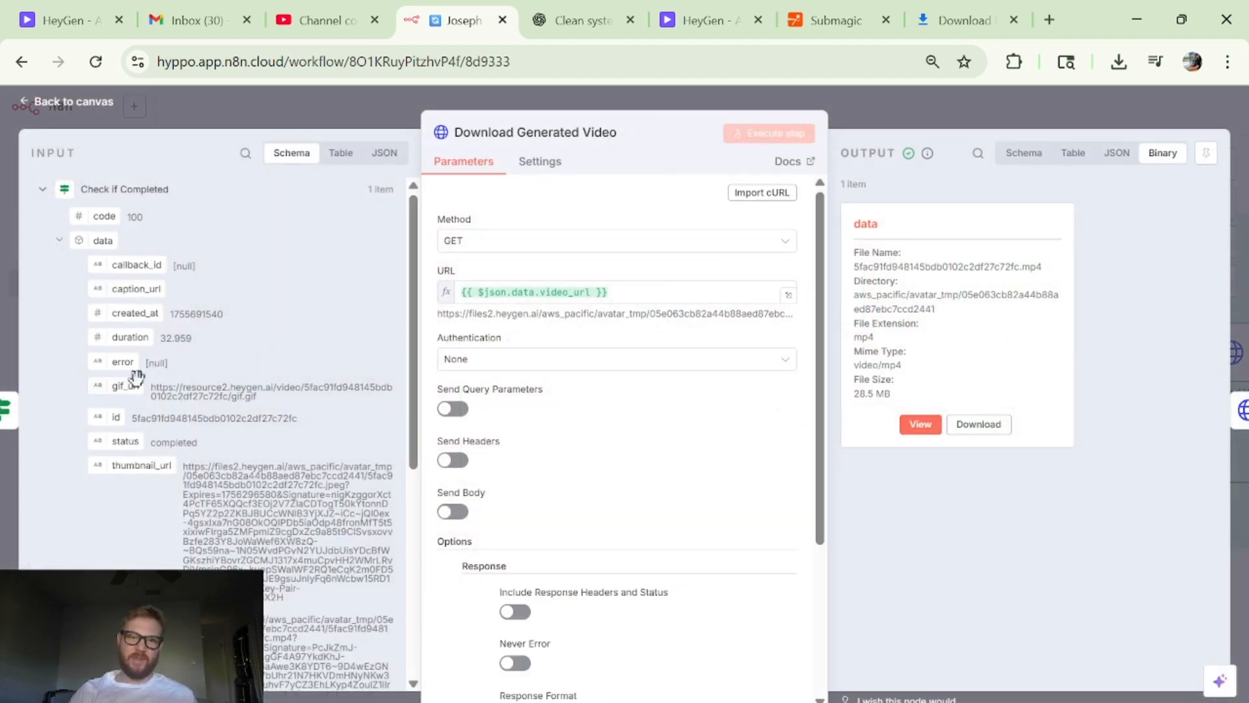
{"action": "scroll", "coordinate": [137, 376], "scroll_direction": "down", "scroll_amount": 1}
{"action": "scroll", "coordinate": [143, 273], "scroll_direction": "up", "scroll_amount": 1}
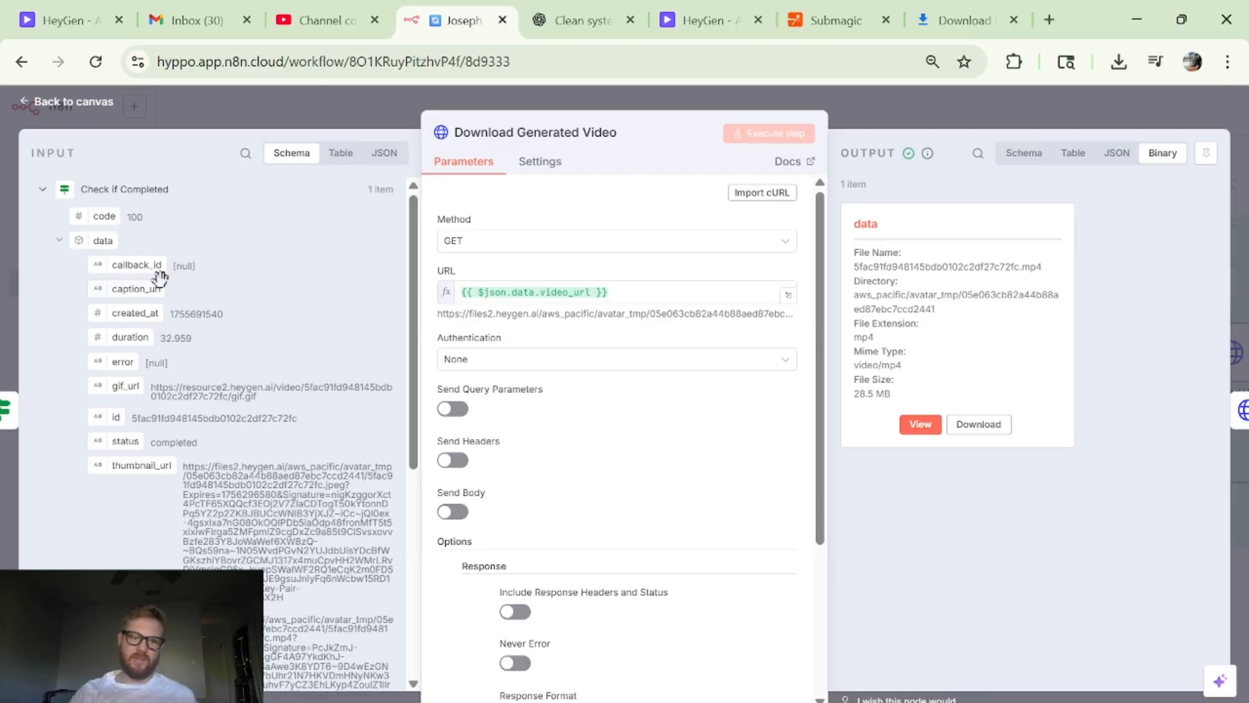
{"action": "scroll", "coordinate": [331, 427], "scroll_direction": "down", "scroll_amount": 3}
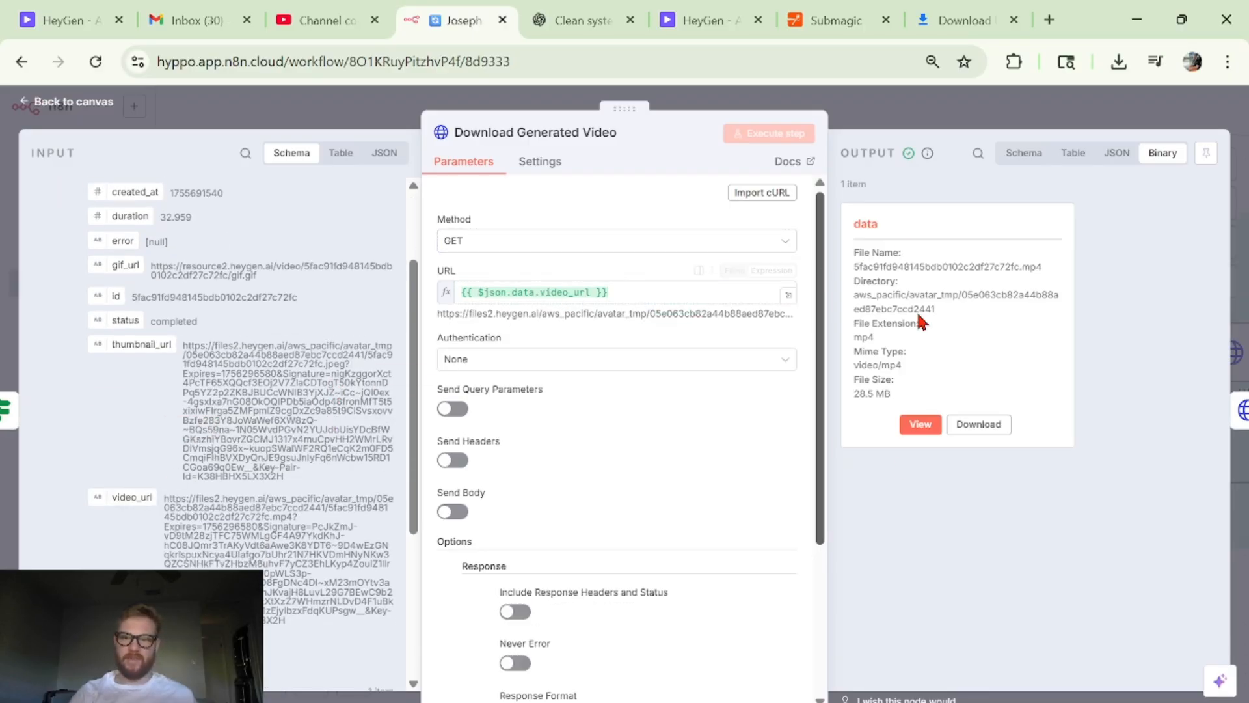
{"action": "left_click", "coordinate": [972, 123]}
- Look over the Edit Video section of the workflow, from Edit Video to the Wait for Editing (1 min) loop
{"action": "scroll", "coordinate": [1051, 423], "scroll_direction": "right", "scroll_amount": 3}
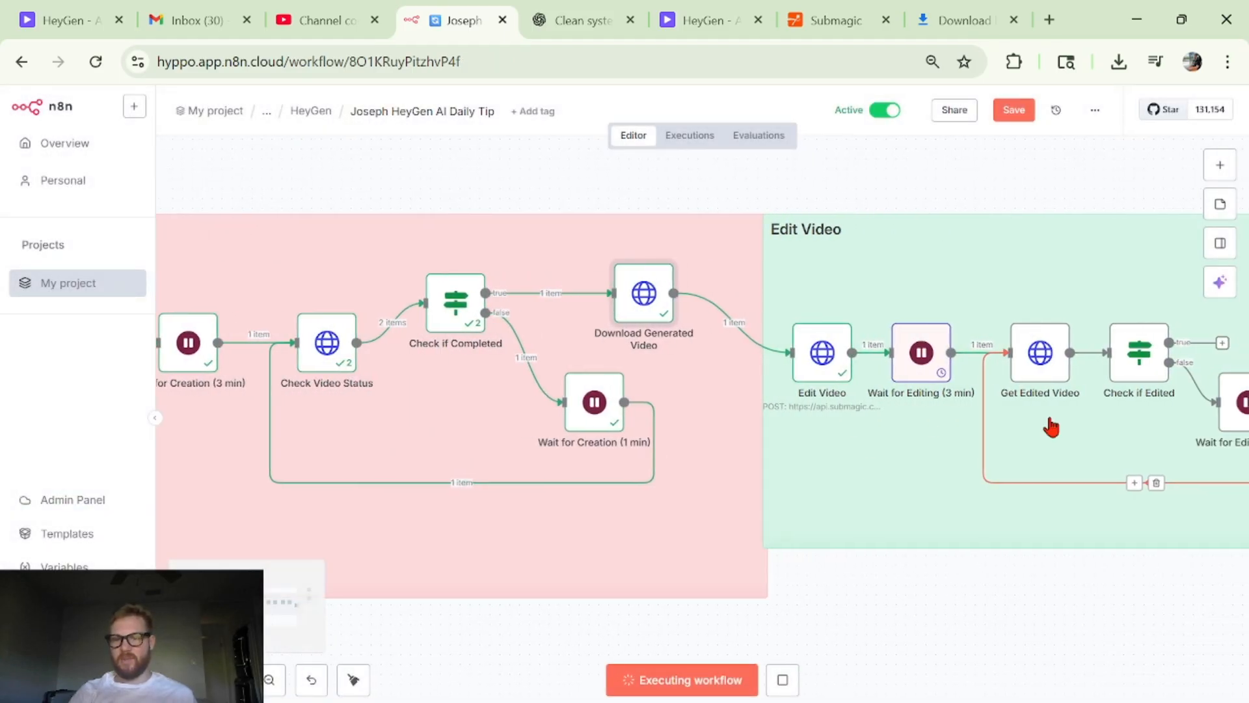
{"action": "scroll", "coordinate": [852, 407], "scroll_direction": "right", "scroll_amount": 3}
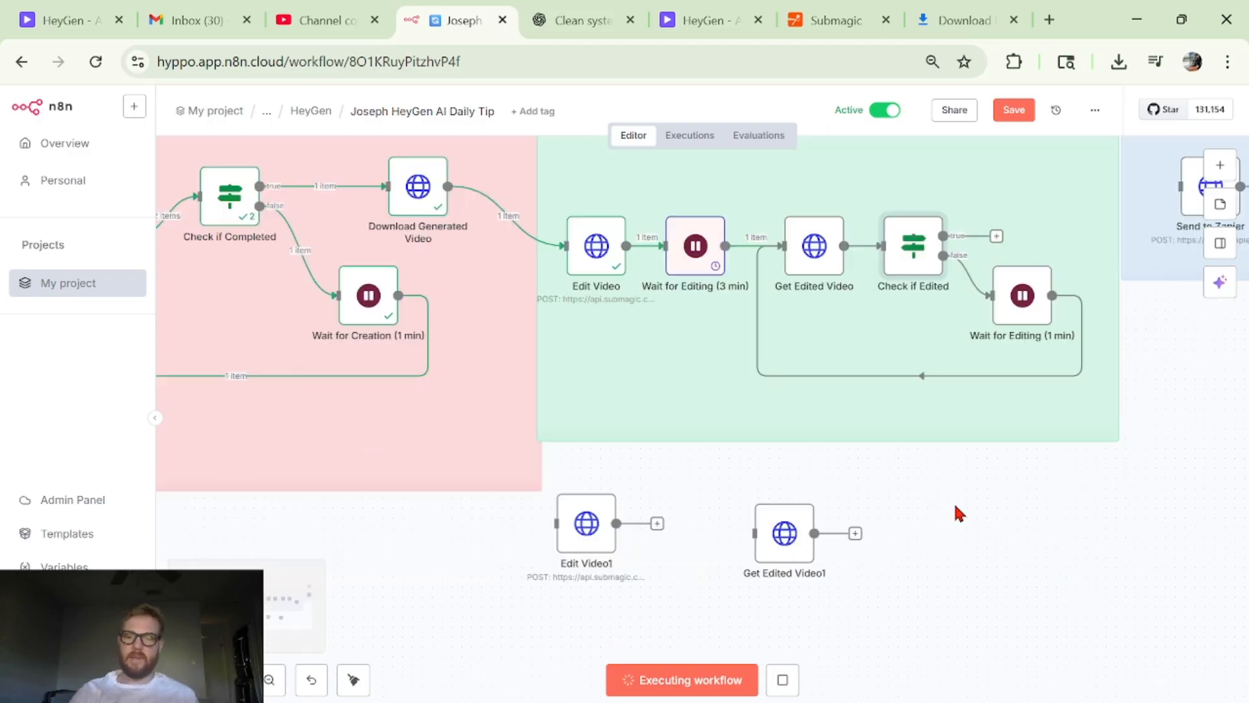
{"action": "scroll", "coordinate": [512, 327], "scroll_direction": "left", "scroll_amount": 3}
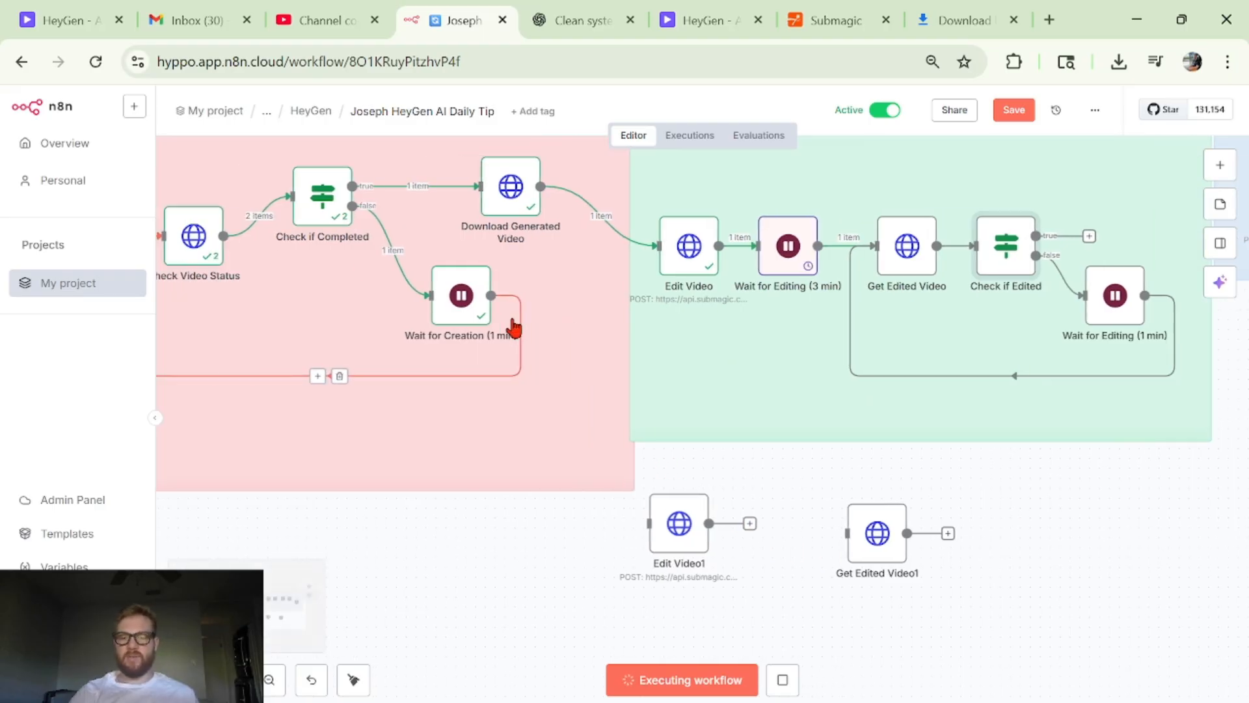
- Place the Submagic browser tab beside the n8n workflow tab, view the Submagic dashboard, and return to the workflow
{"action": "scroll", "coordinate": [712, 418], "scroll_direction": "up", "scroll_amount": 1}
{"action": "scroll", "coordinate": [672, 520], "scroll_direction": "down", "scroll_amount": 4}
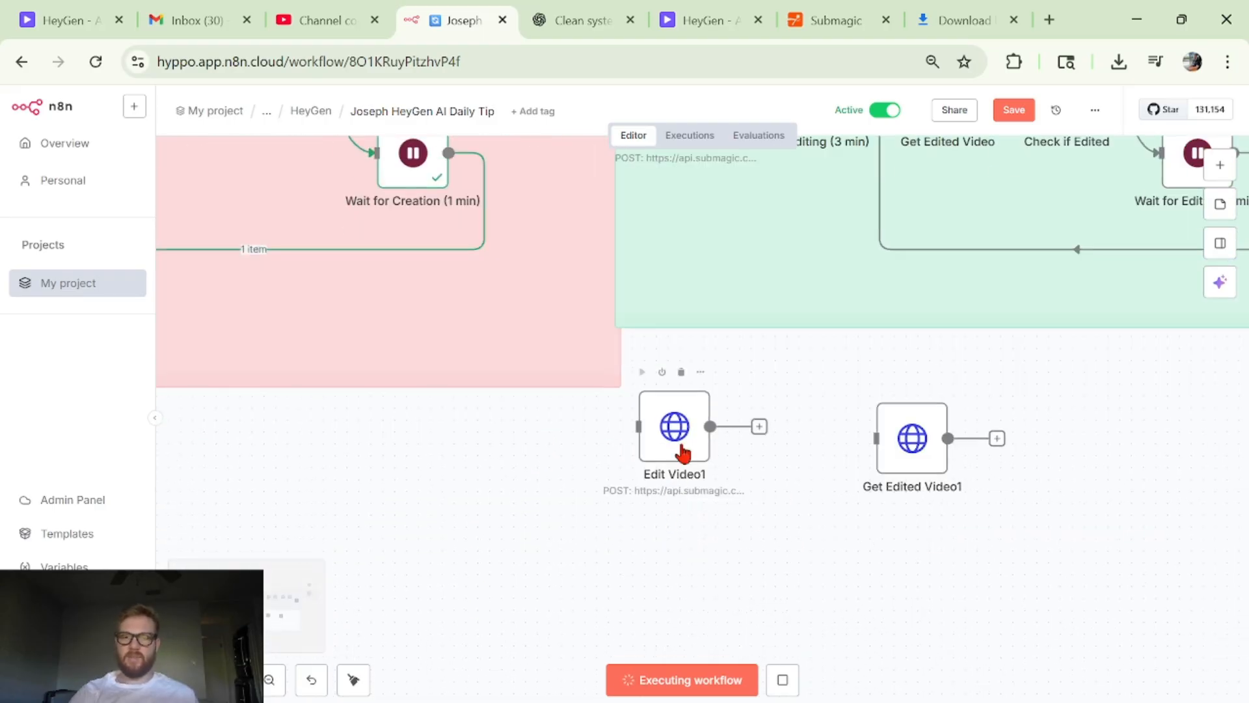
{"action": "scroll", "coordinate": [791, 398], "scroll_direction": "up", "scroll_amount": 5}
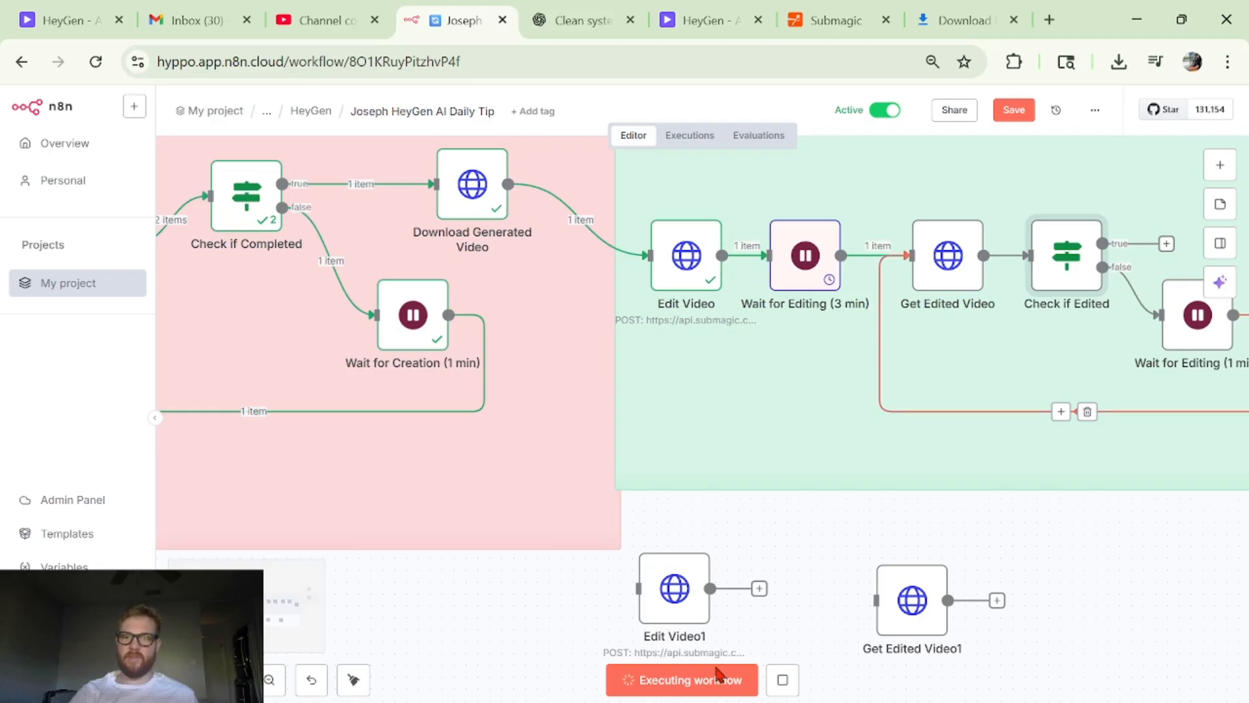
{"action": "scroll", "coordinate": [716, 390], "scroll_direction": "down", "scroll_amount": 2}
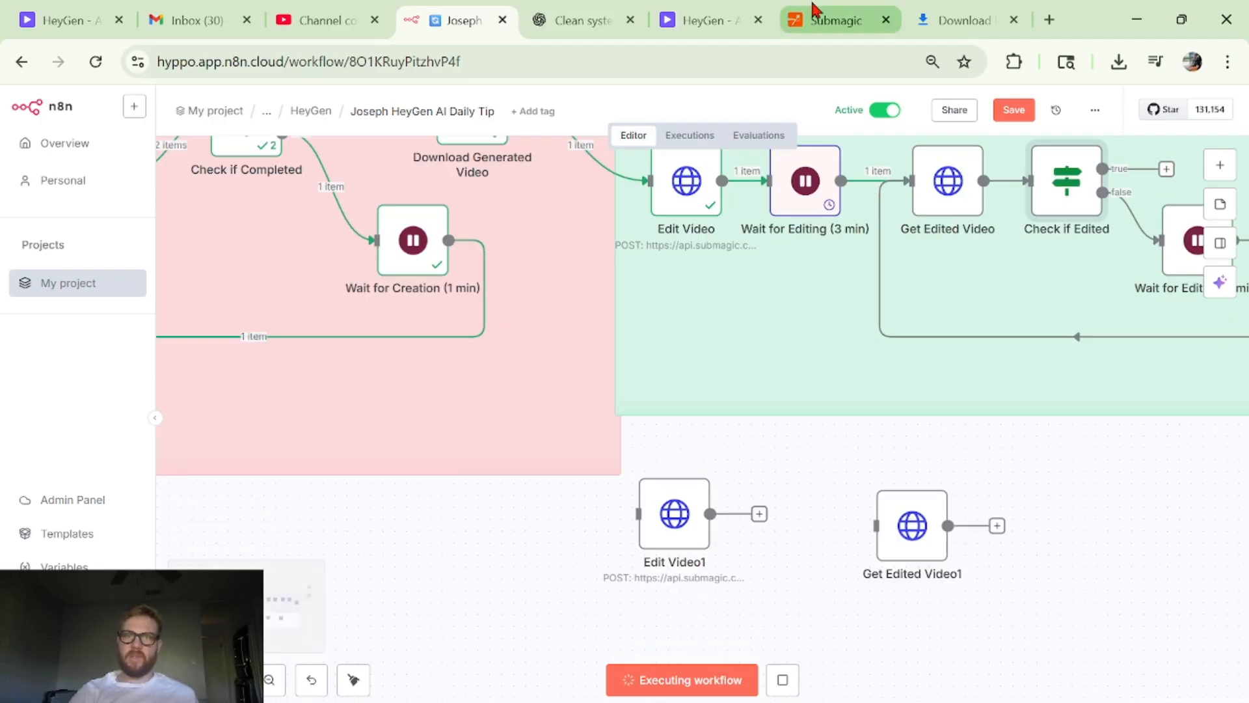
{"action": "left_click", "coordinate": [791, 8]}
{"action": "left_click_drag", "start_coordinate": [792, 8], "coordinate": [569, 8]}
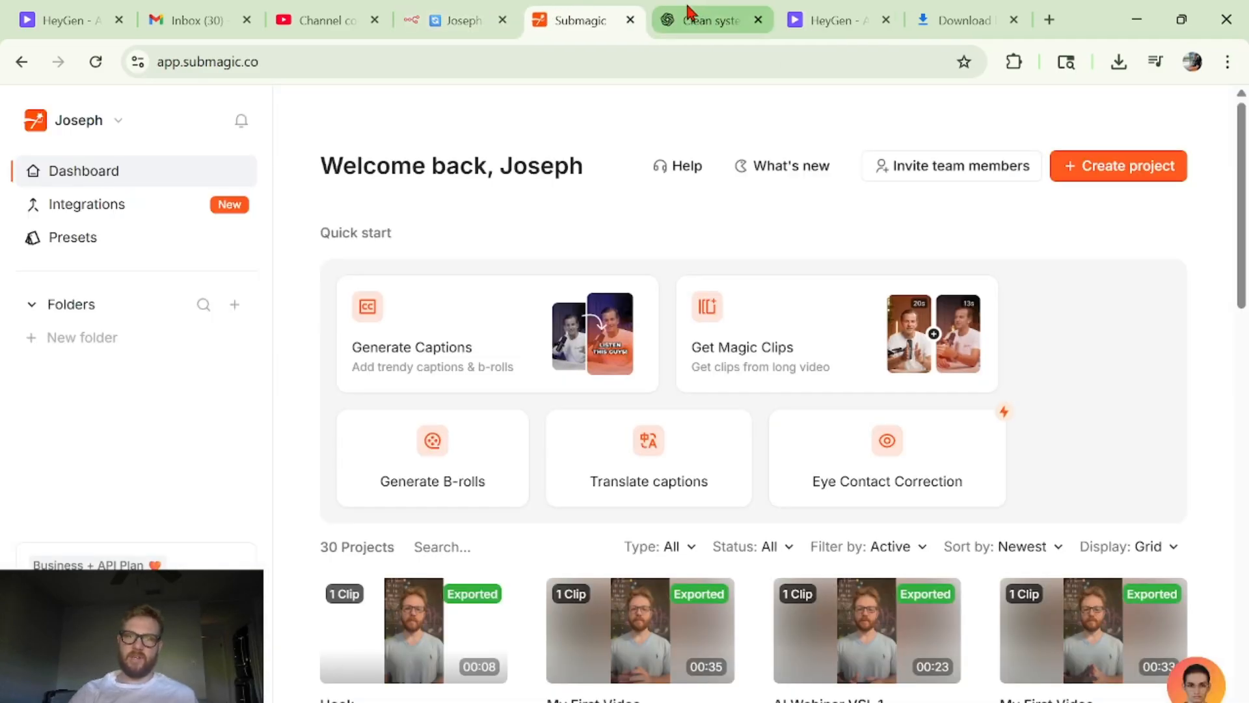
{"action": "left_click", "coordinate": [454, 10]}
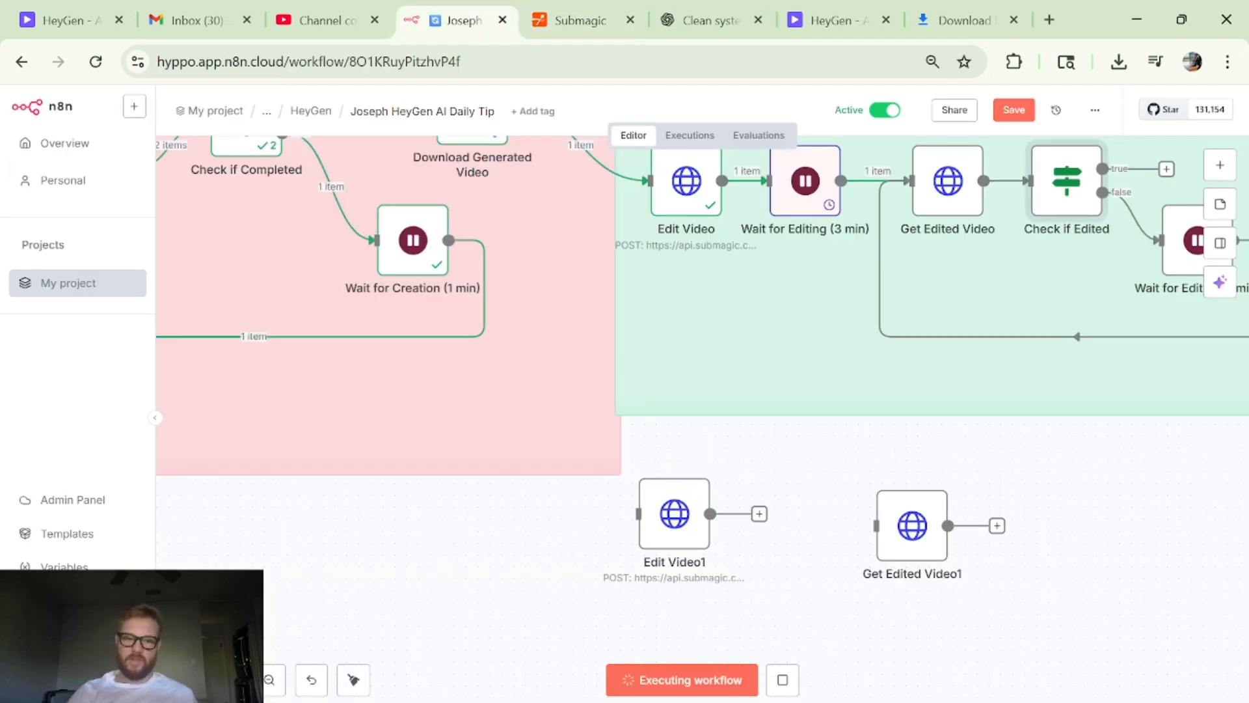
- Open the Edit Video1 node and review its POST method and Submagic projects API URL
{"action": "scroll", "coordinate": [553, 503], "scroll_direction": "up", "scroll_amount": 2}
{"action": "scroll", "coordinate": [672, 492], "scroll_direction": "down", "scroll_amount": 1}
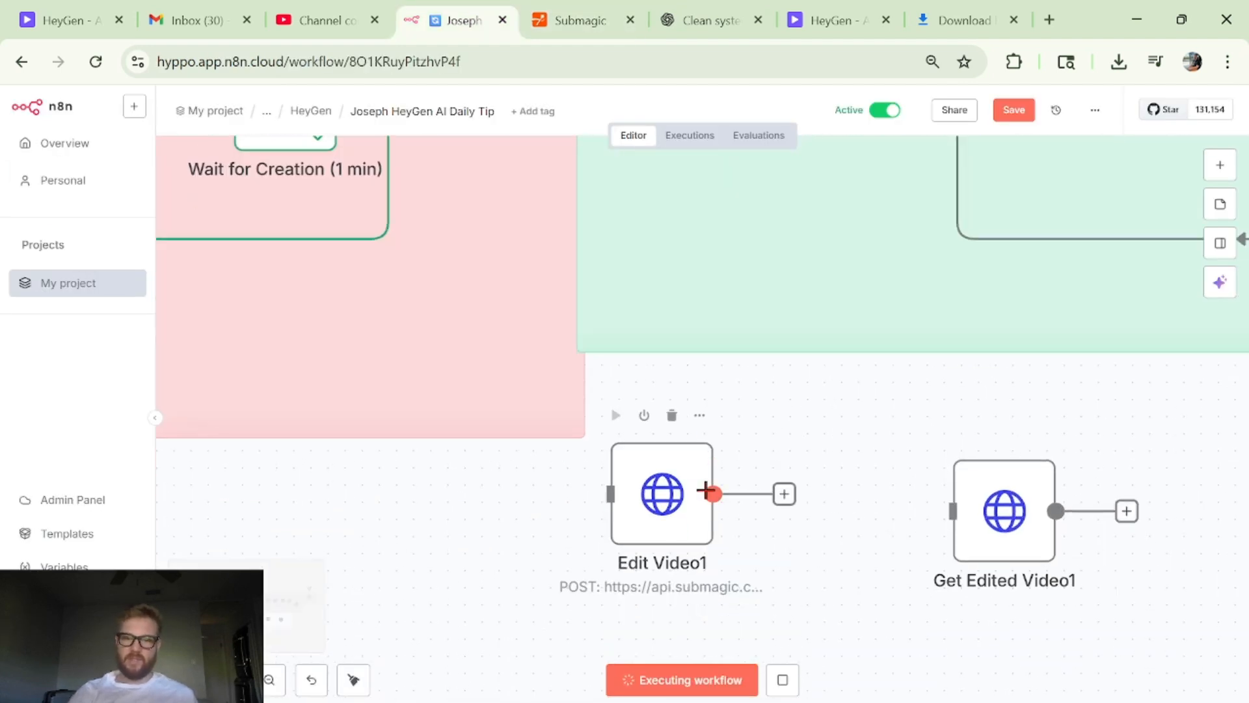
{"action": "double_click", "coordinate": [672, 493]}
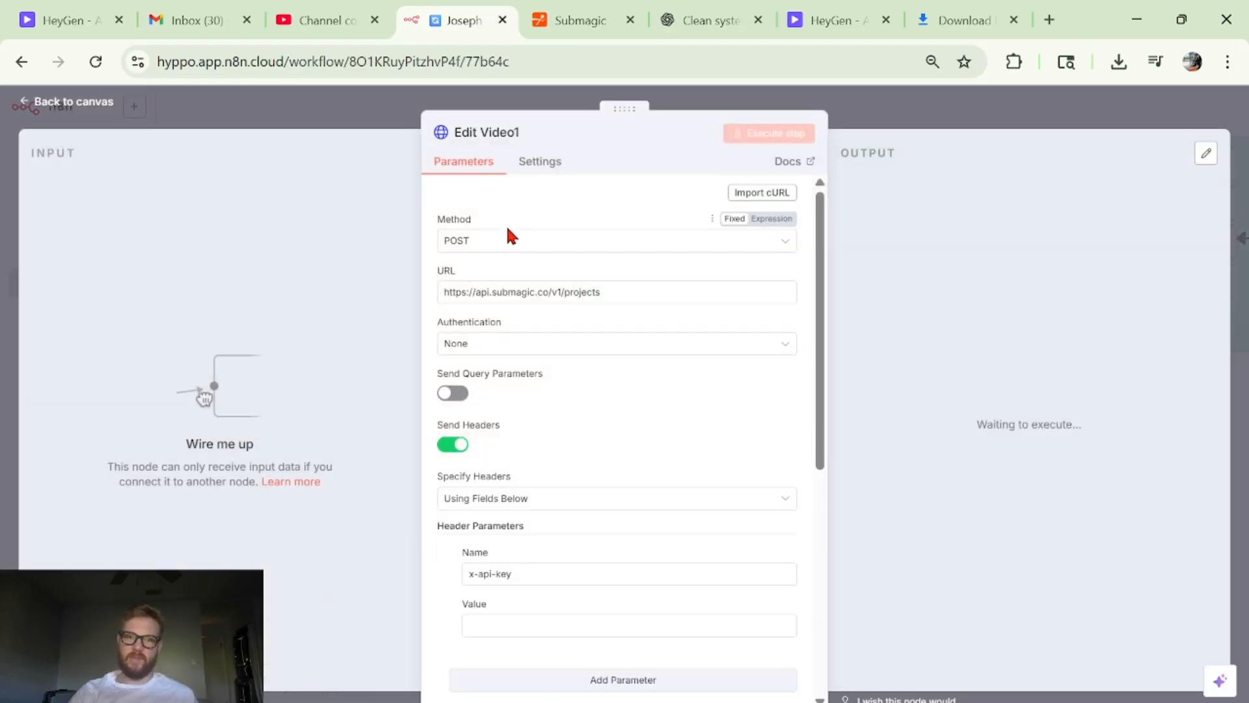
{"action": "scroll", "coordinate": [473, 287], "scroll_direction": "up", "scroll_amount": 3}
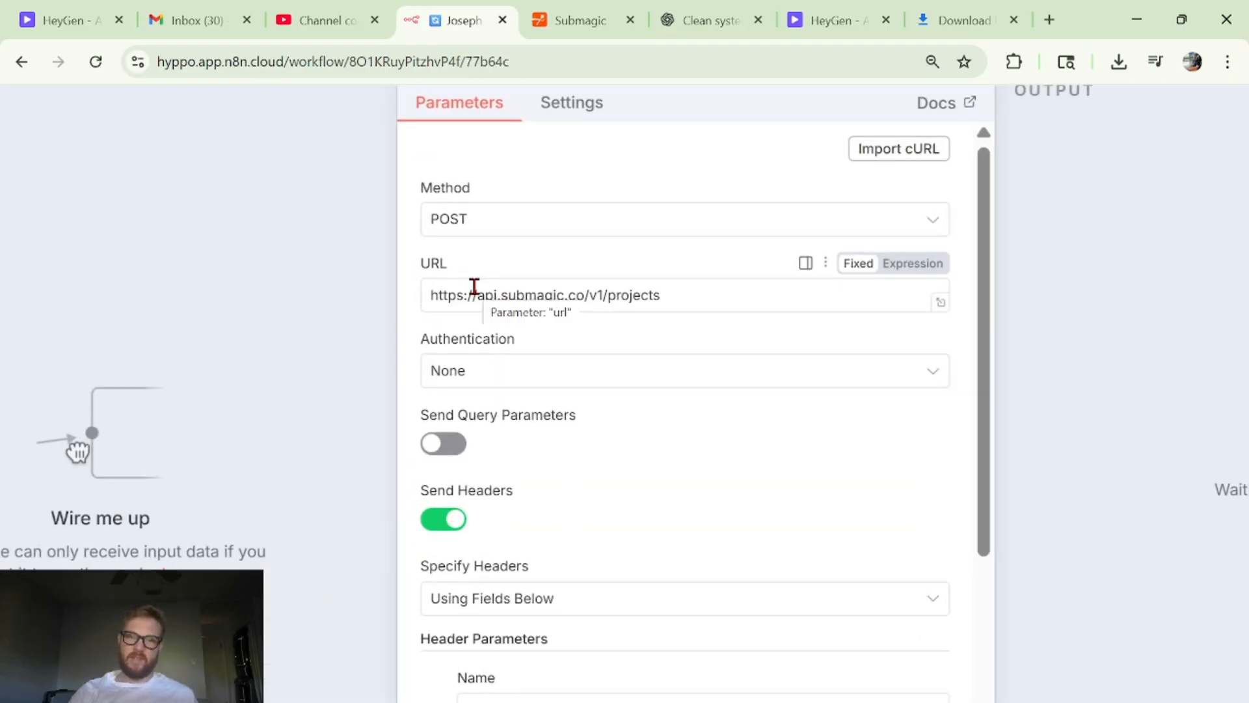
{"action": "scroll", "coordinate": [497, 186], "scroll_direction": "up", "scroll_amount": 1}
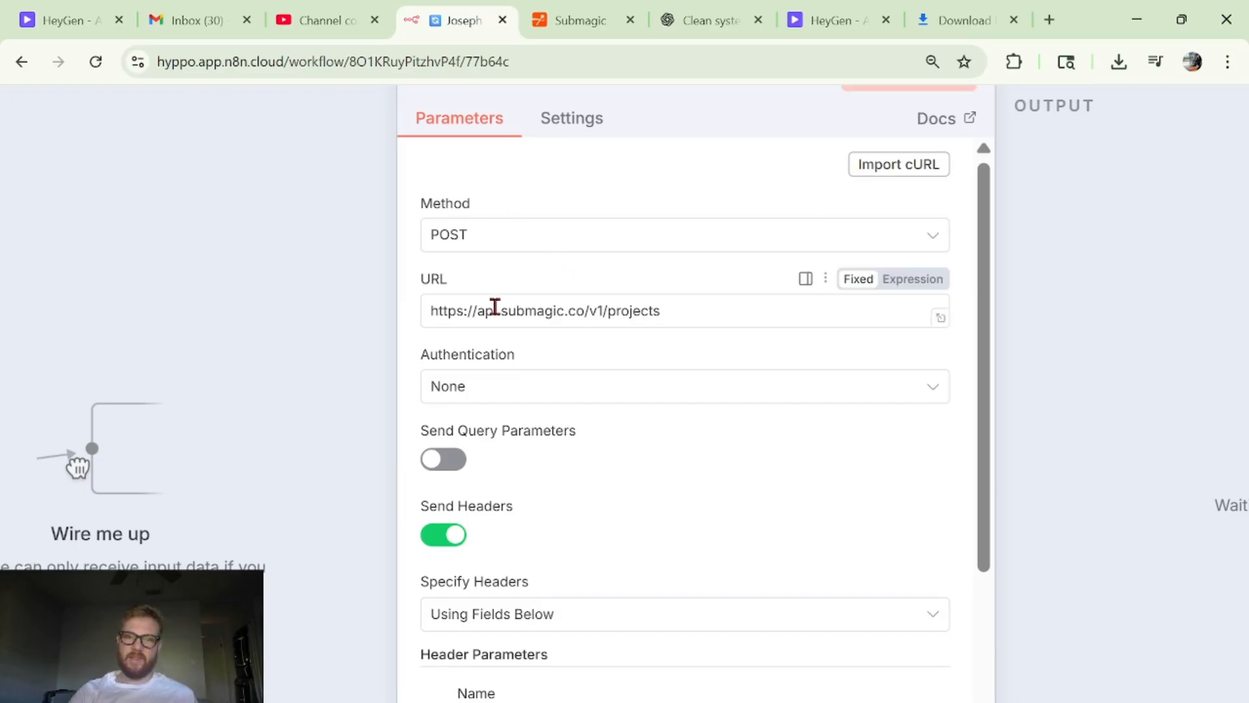
{"action": "scroll", "coordinate": [495, 307], "scroll_direction": "up", "scroll_amount": 2}
{"action": "triple_click", "coordinate": [571, 308]}
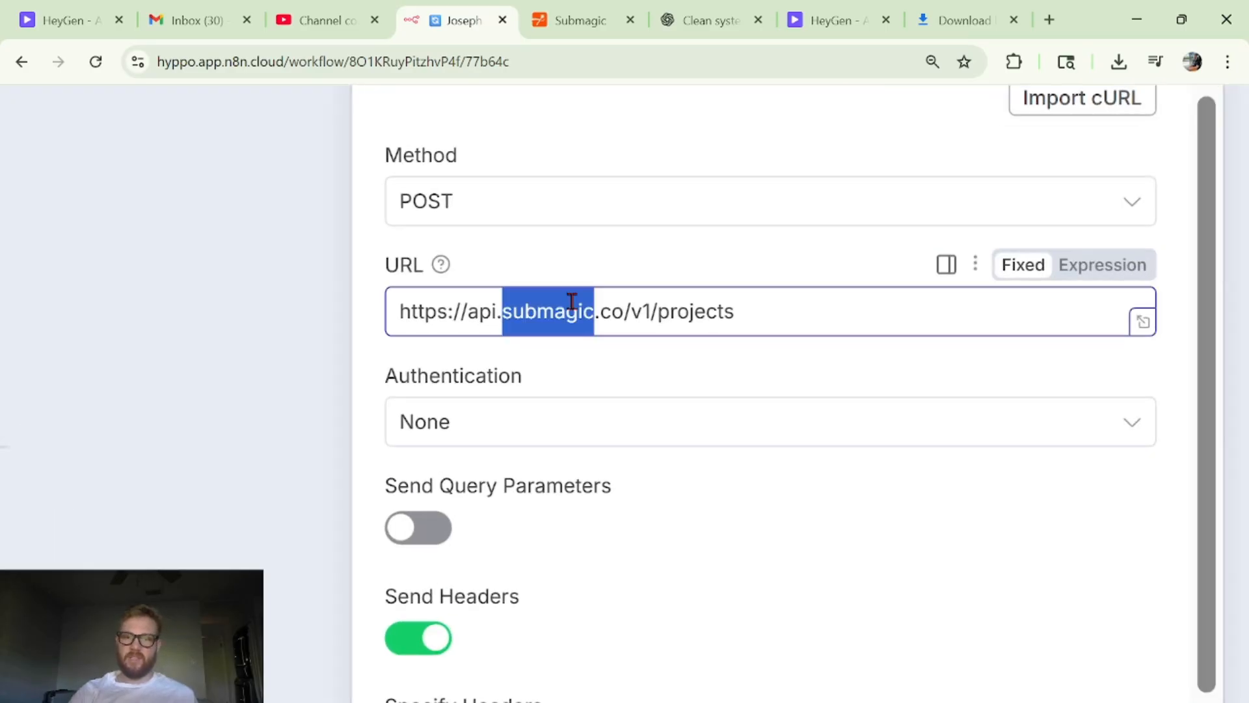
{"action": "left_click", "coordinate": [570, 240]}
{"action": "scroll", "coordinate": [570, 242], "scroll_direction": "down", "scroll_amount": 3}
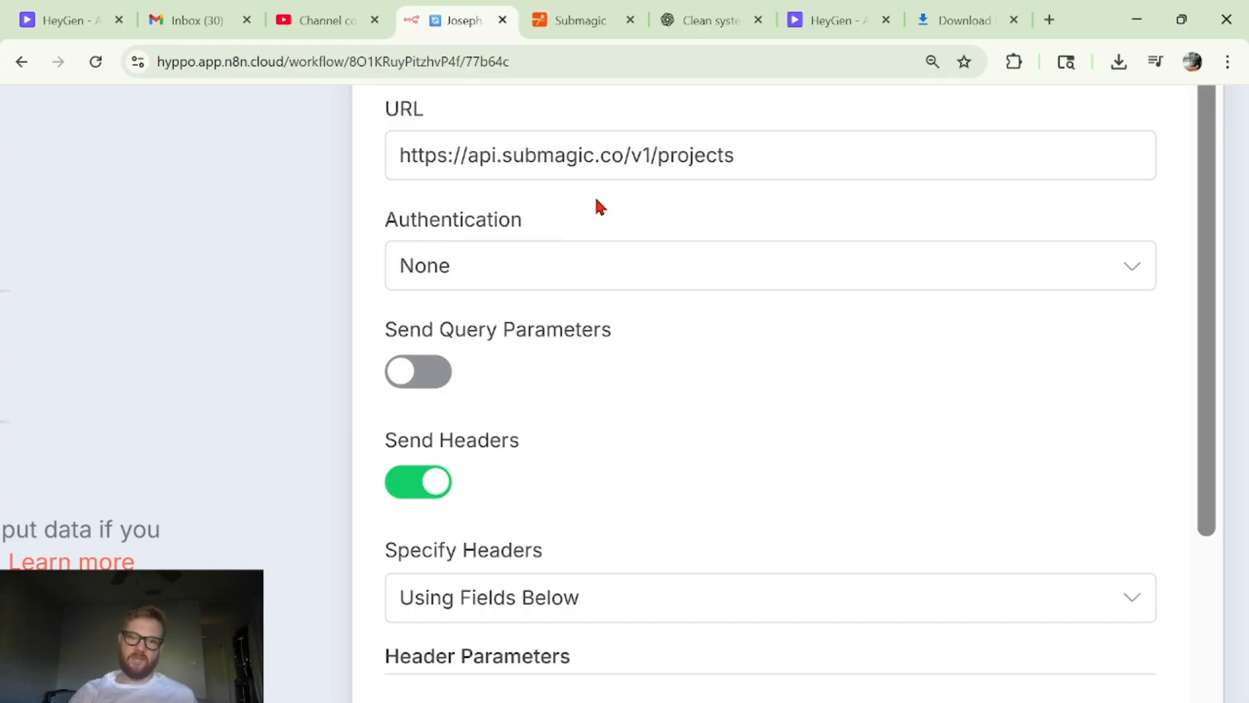
- Review the authentication and header settings of Edit Video1, including the x-api-key header name and its value field
{"action": "scroll", "coordinate": [595, 199], "scroll_direction": "down", "scroll_amount": 2}
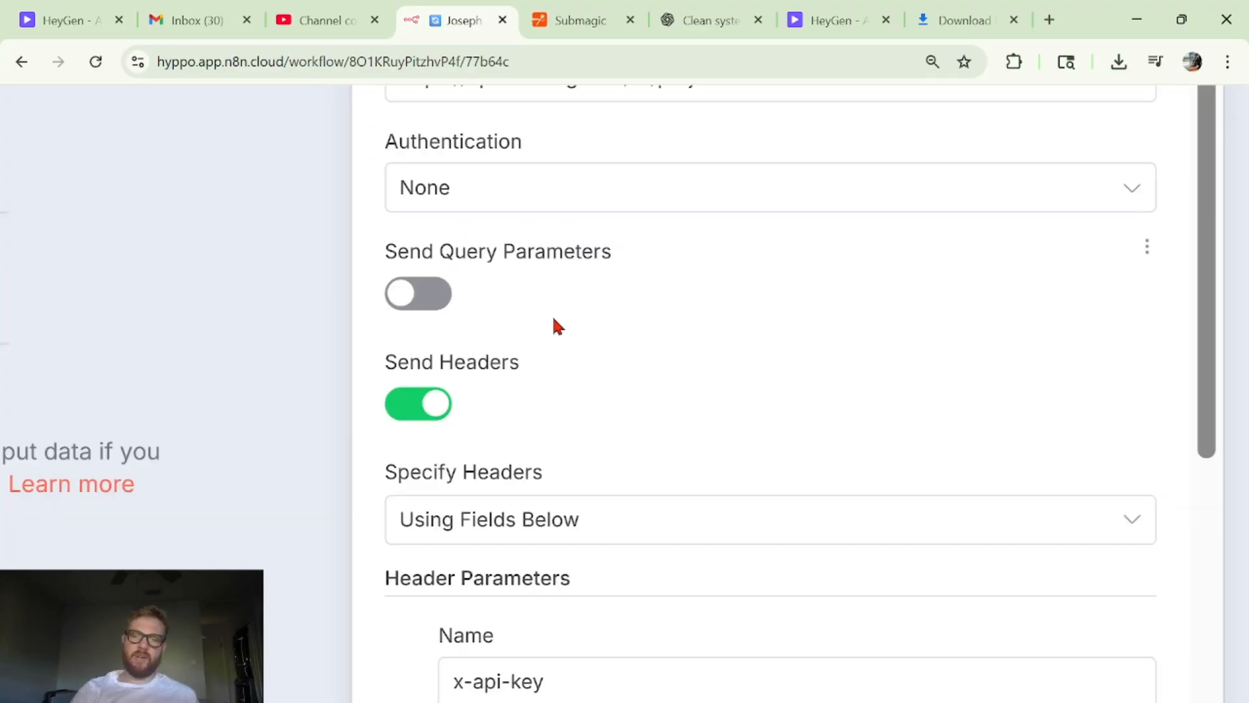
{"action": "scroll", "coordinate": [552, 319], "scroll_direction": "down", "scroll_amount": 2}
{"action": "scroll", "coordinate": [535, 254], "scroll_direction": "down", "scroll_amount": 2}
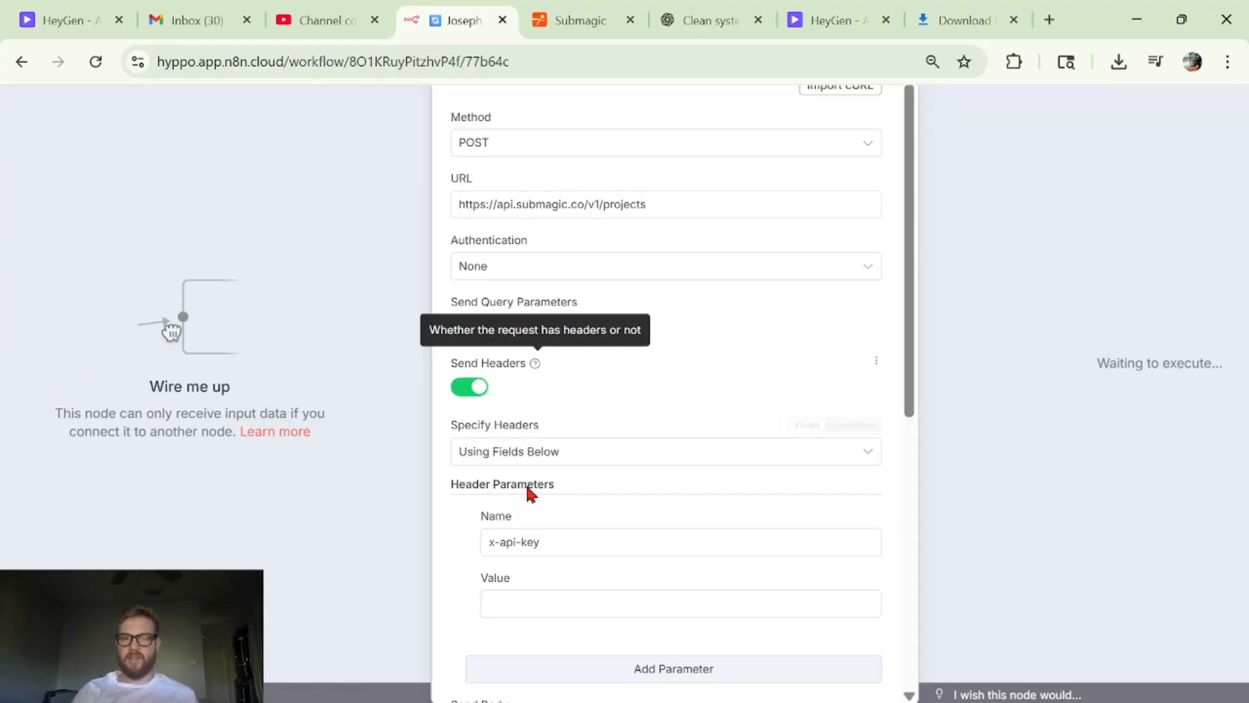
{"action": "scroll", "coordinate": [522, 543], "scroll_direction": "down", "scroll_amount": 1}
{"action": "left_click", "coordinate": [494, 496]}
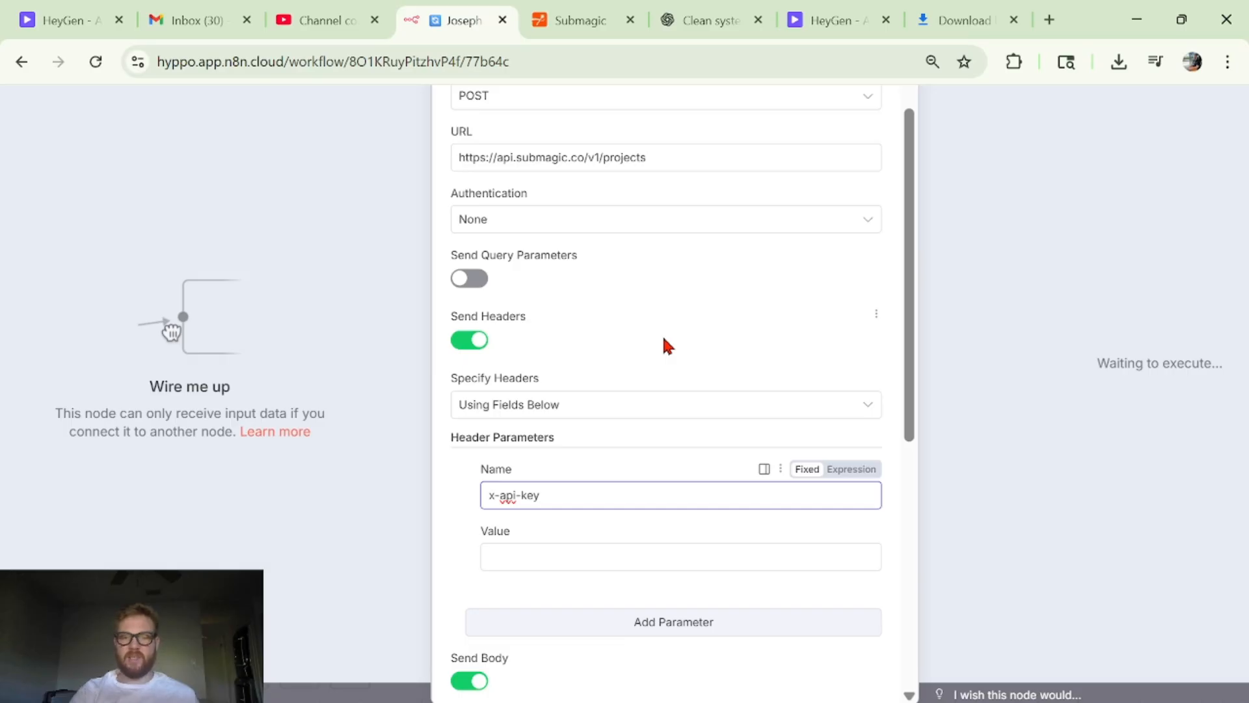
{"action": "scroll", "coordinate": [663, 339], "scroll_direction": "down", "scroll_amount": 3}
{"action": "left_click", "coordinate": [548, 376]}
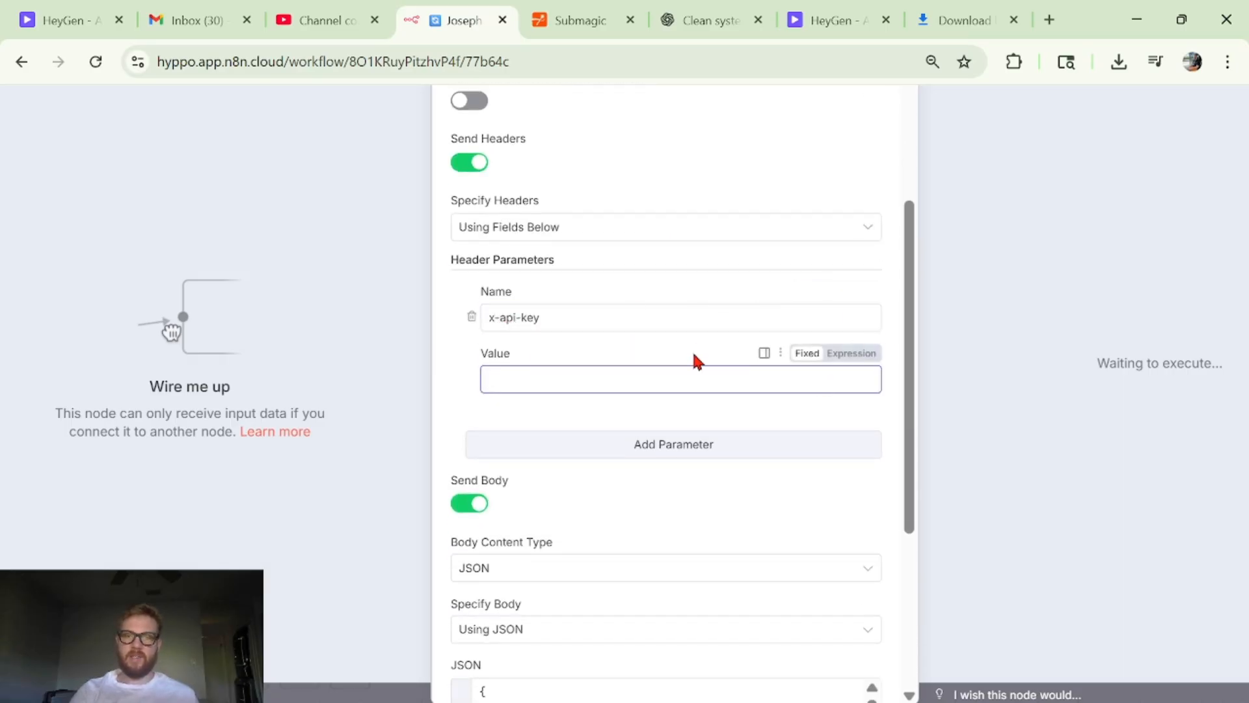
{"action": "key", "text": "ctrl+Tab"}
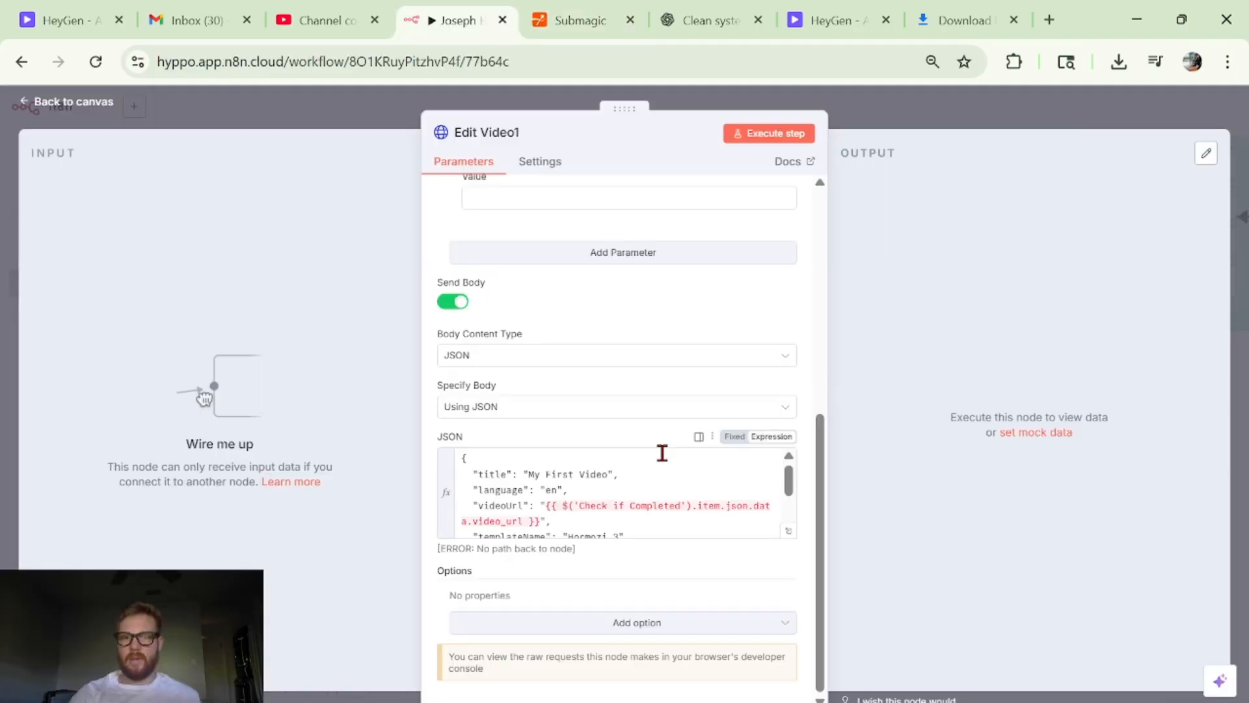
- Review the Edit Video1 JSON body in the expanded expression editor, including videoUrl, templateName, magicZooms and magicBrolls, and return to the canvas
{"action": "scroll", "coordinate": [618, 381], "scroll_direction": "up", "scroll_amount": 5}
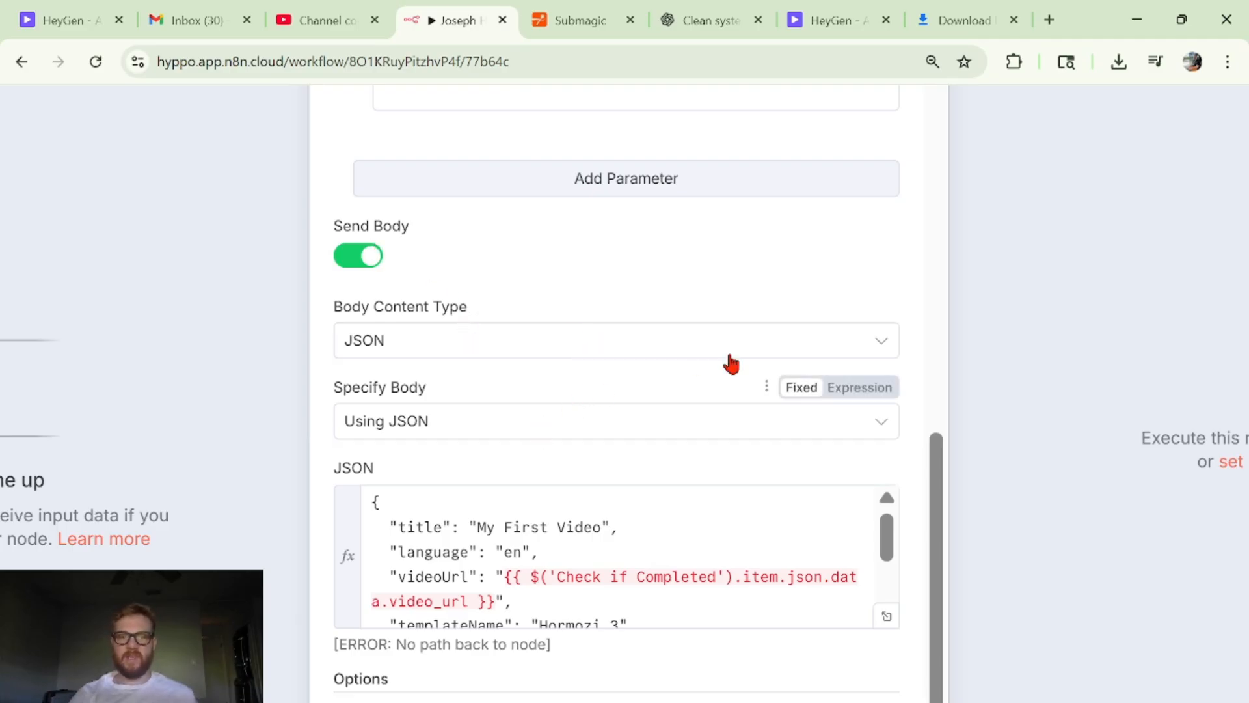
{"action": "scroll", "coordinate": [693, 449], "scroll_direction": "down", "scroll_amount": 2}
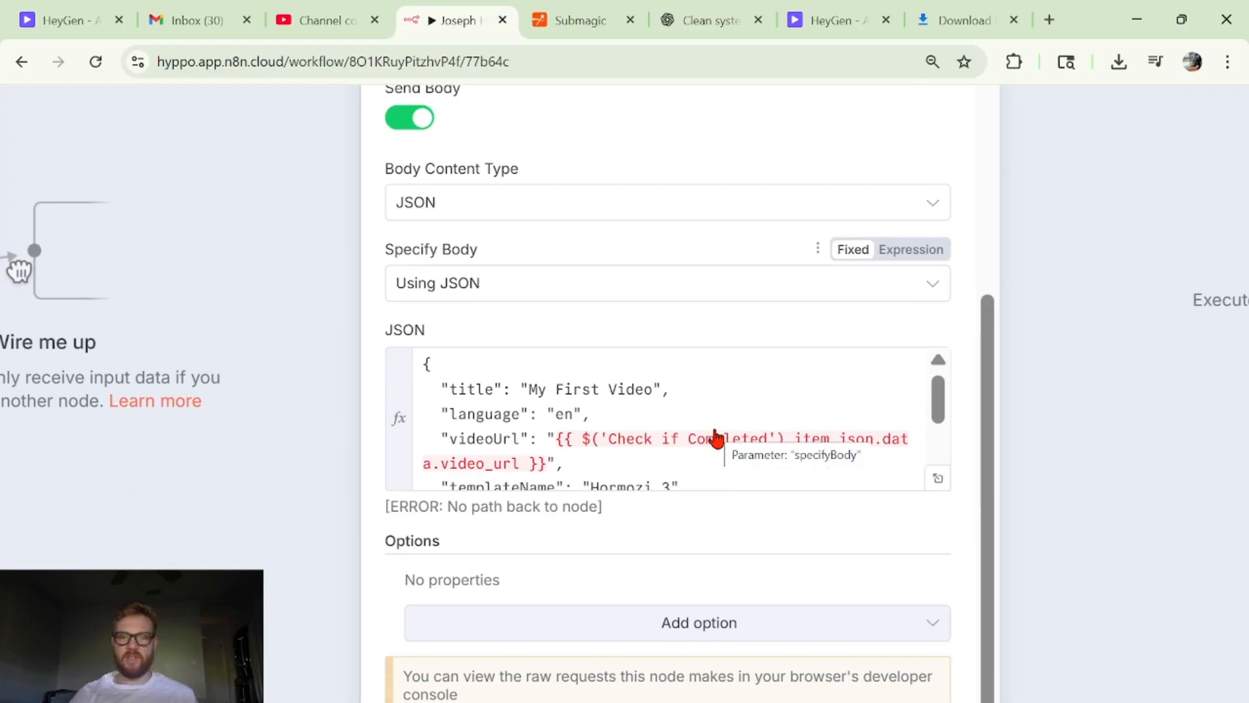
{"action": "left_click", "coordinate": [939, 480]}
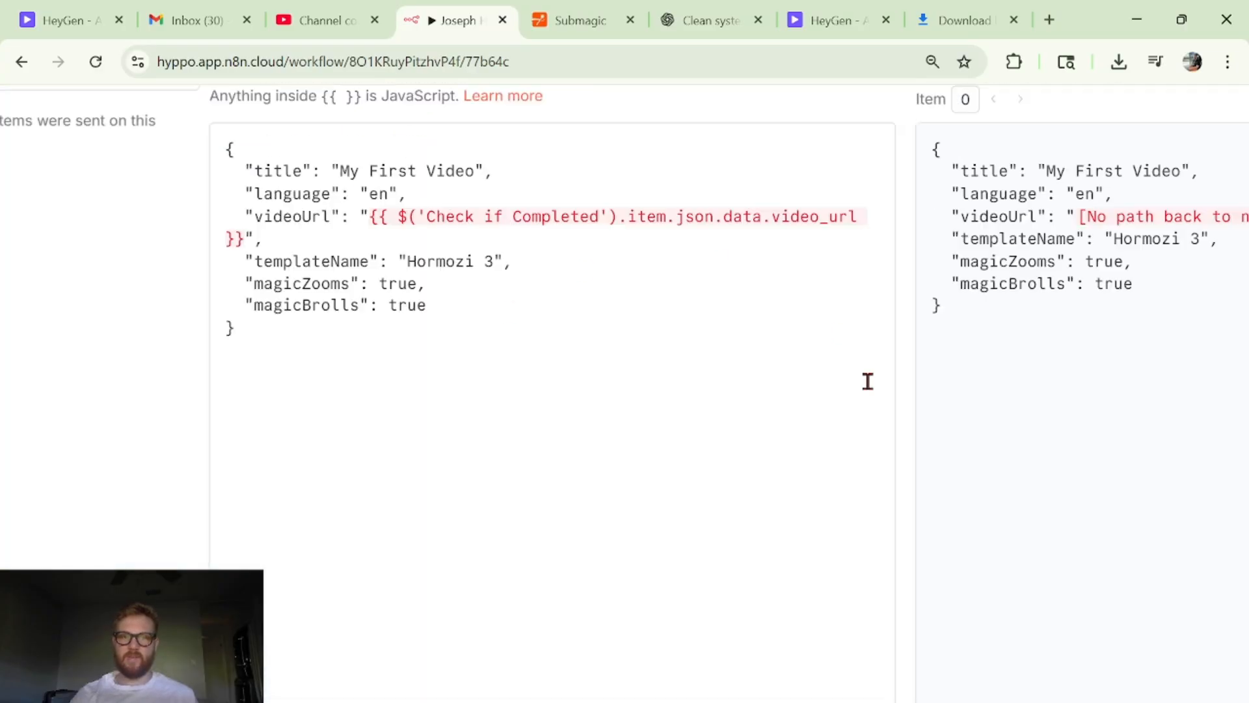
{"action": "scroll", "coordinate": [526, 418], "scroll_direction": "down", "scroll_amount": 2}
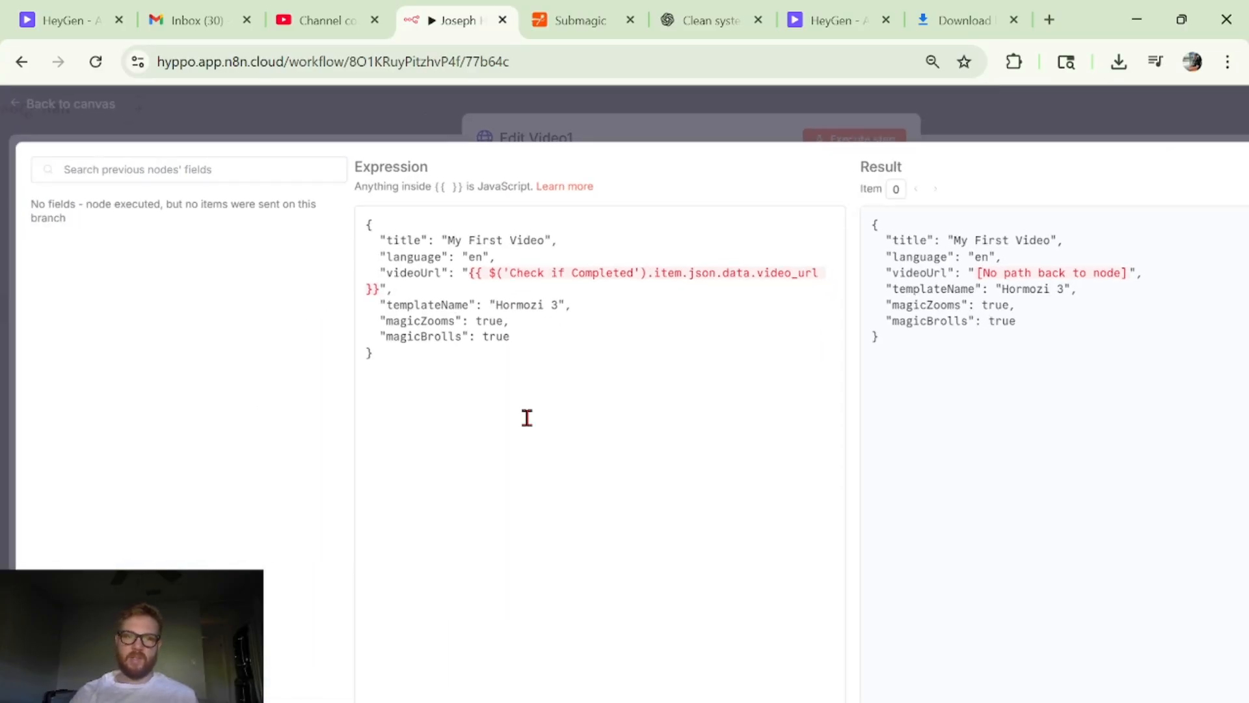
{"action": "left_click", "coordinate": [428, 226]}
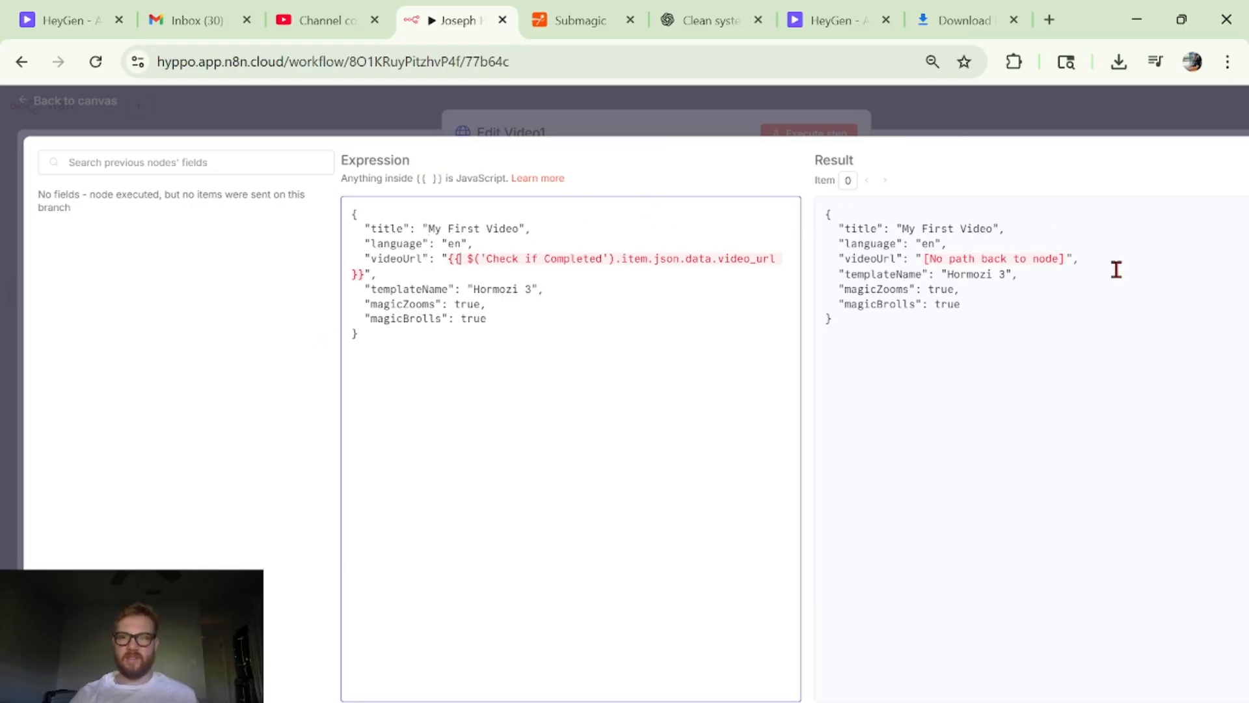
{"action": "left_click", "coordinate": [984, 121]}
{"action": "left_click", "coordinate": [981, 115]}
{"action": "scroll", "coordinate": [759, 463], "scroll_direction": "down", "scroll_amount": 1}
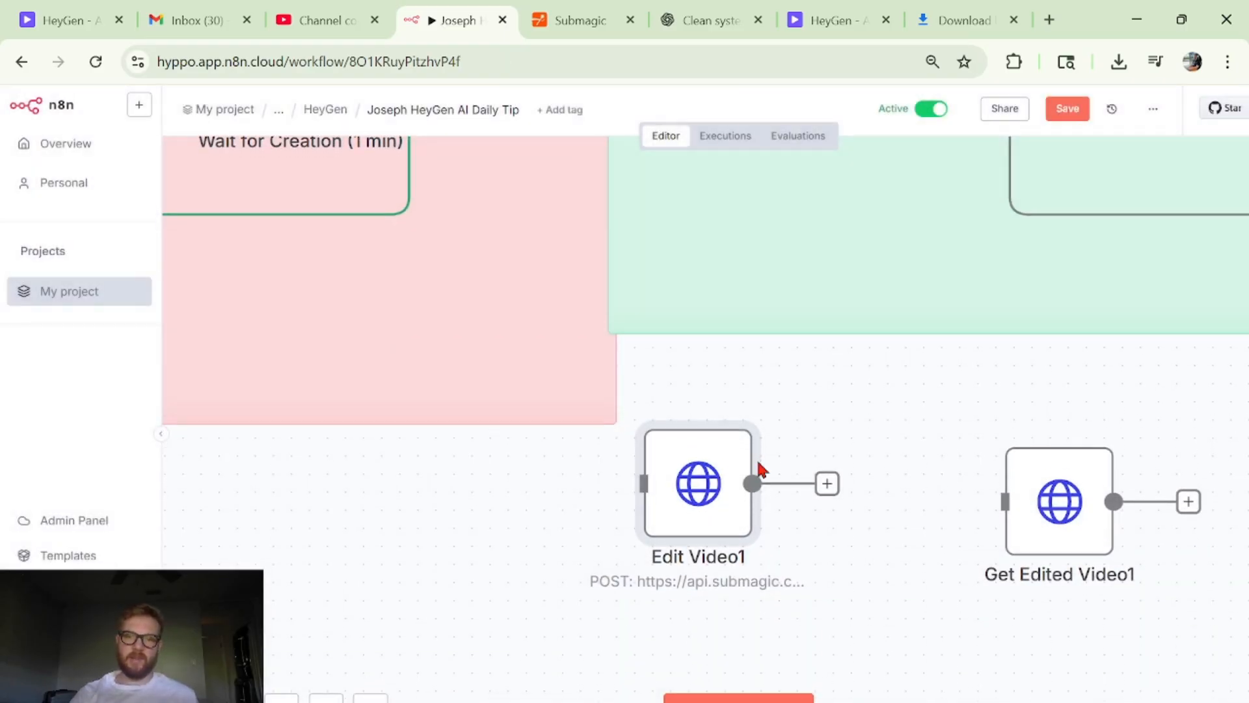
- Look over the executed Edit Video section, and recheck the header and JSON body settings of Edit Video1
{"action": "scroll", "coordinate": [758, 463], "scroll_direction": "up", "scroll_amount": 1}
{"action": "scroll", "coordinate": [759, 468], "scroll_direction": "up", "scroll_amount": 5}
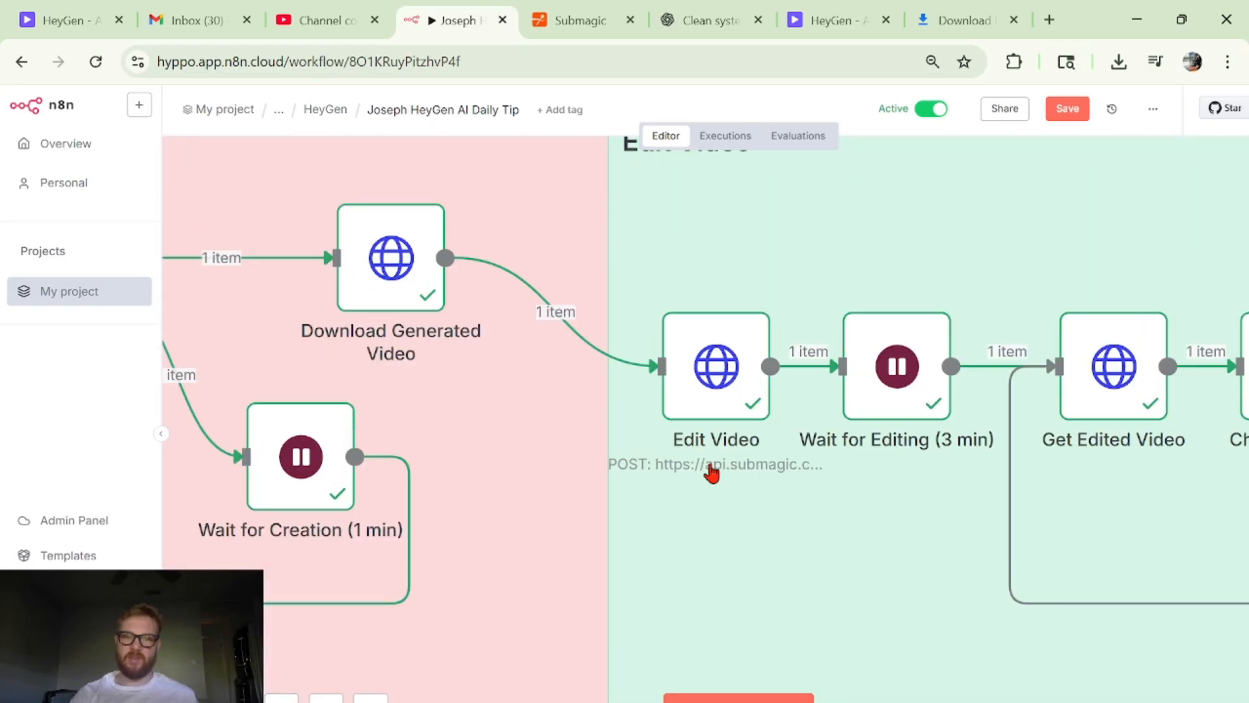
{"action": "scroll", "coordinate": [711, 469], "scroll_direction": "down", "scroll_amount": 4}
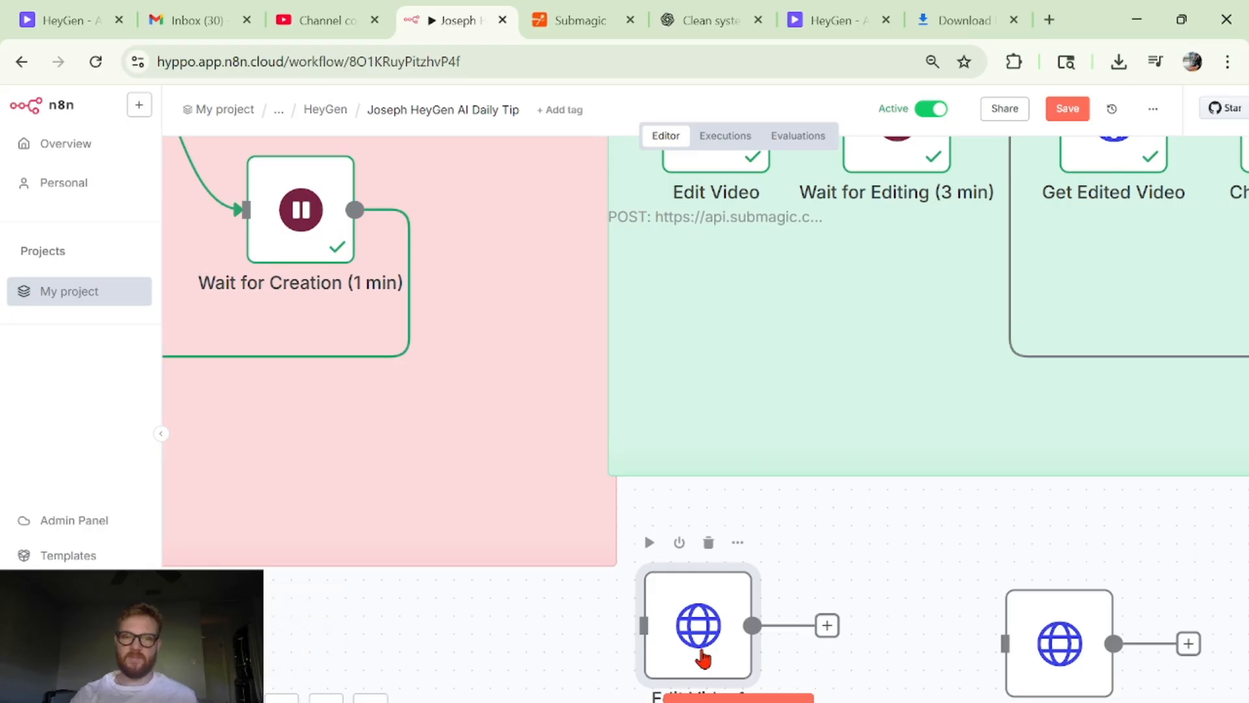
{"action": "double_click", "coordinate": [702, 657]}
{"action": "scroll", "coordinate": [704, 362], "scroll_direction": "down", "scroll_amount": 7}
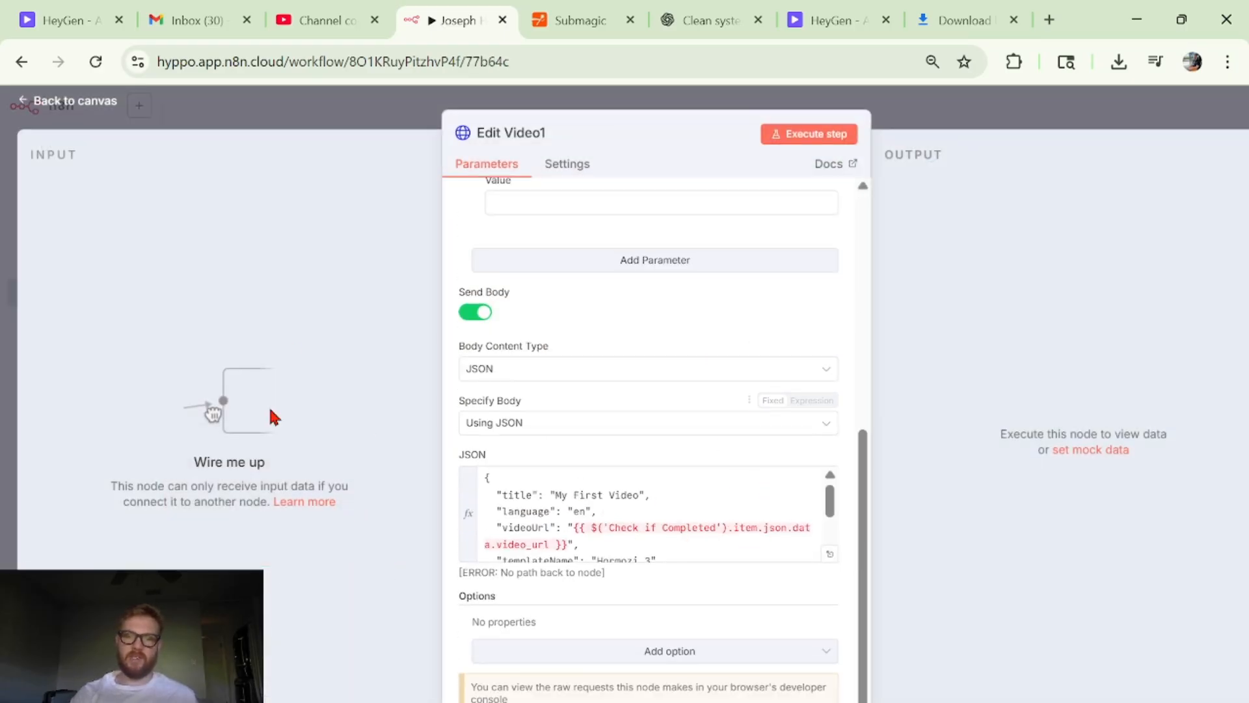
{"action": "left_click", "coordinate": [978, 105]}
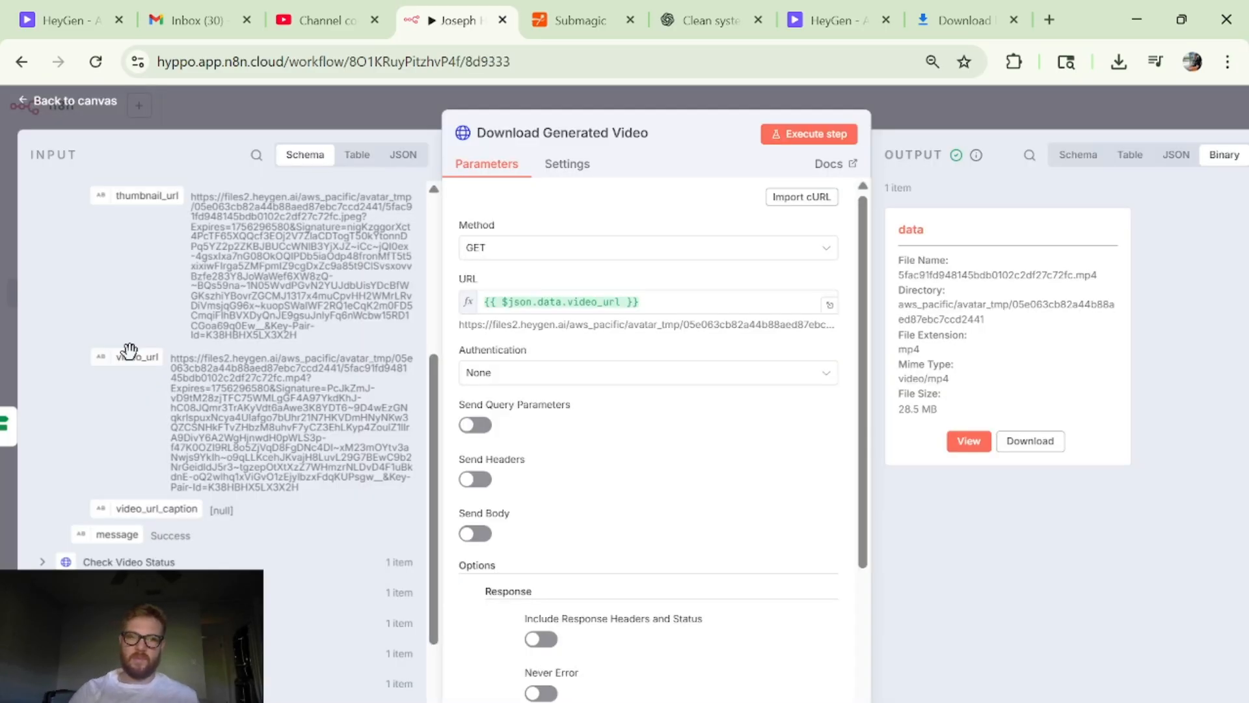
{"action": "scroll", "coordinate": [130, 356], "scroll_direction": "up", "scroll_amount": 4}
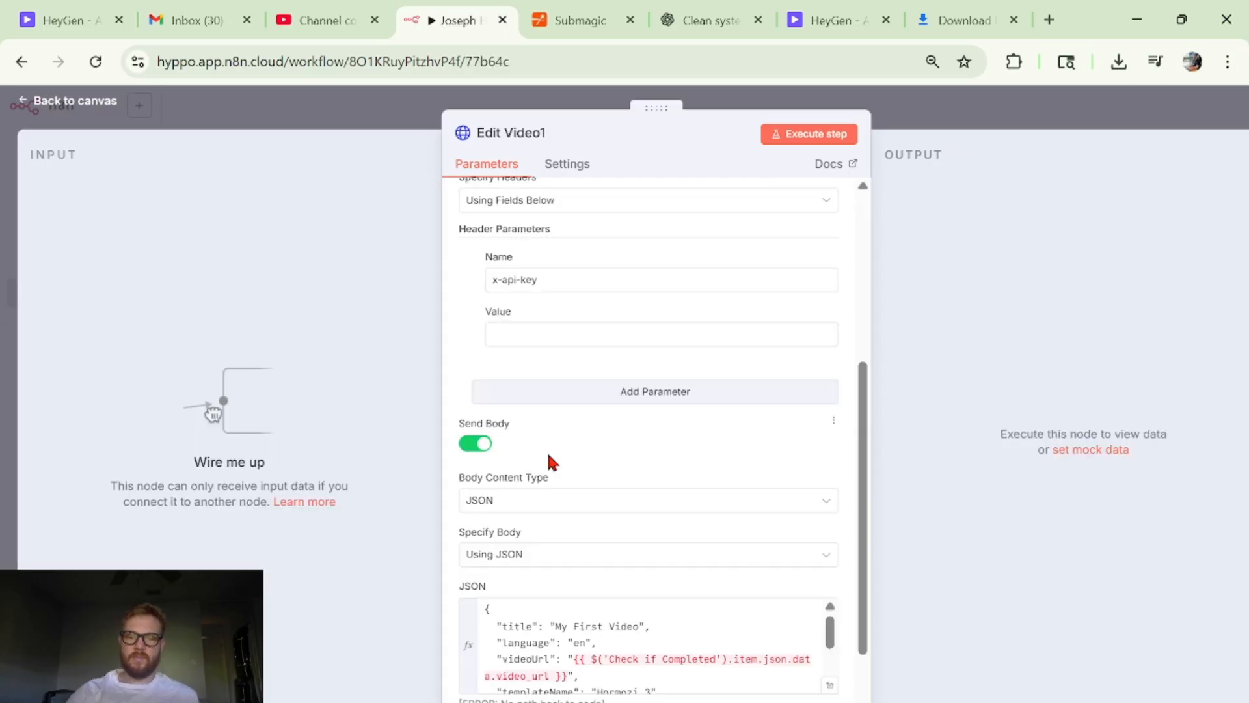
{"action": "scroll", "coordinate": [553, 468], "scroll_direction": "down", "scroll_amount": 3}
{"action": "scroll", "coordinate": [596, 506], "scroll_direction": "down", "scroll_amount": 2}
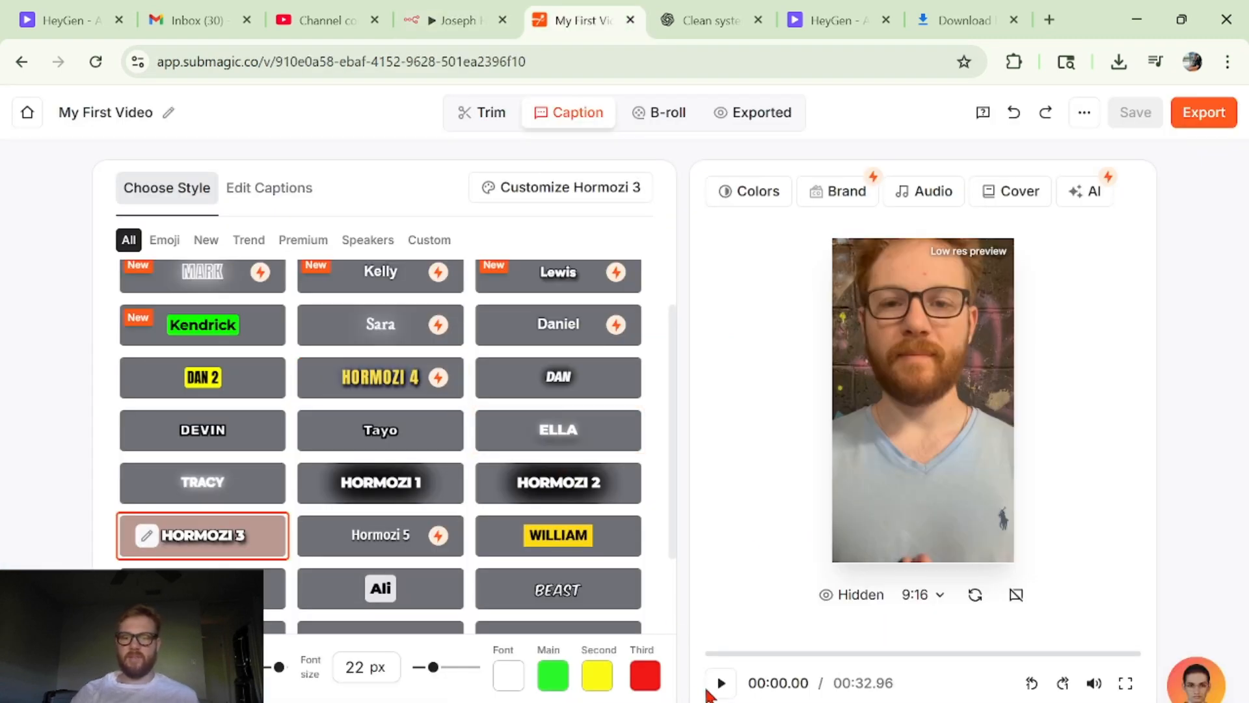
- Preview the captioned My First Video in Submagic and look through the available caption styles around Hormozi 3
{"action": "left_click", "coordinate": [718, 683]}
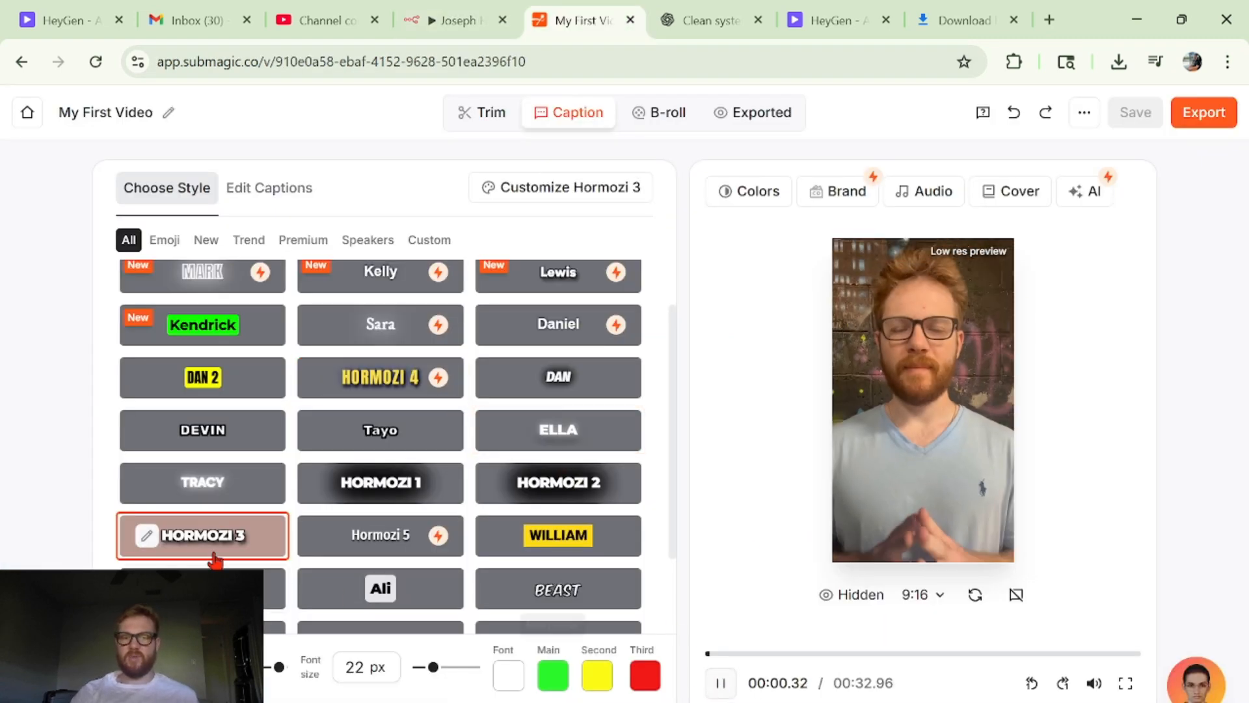
{"action": "left_click", "coordinate": [721, 683]}
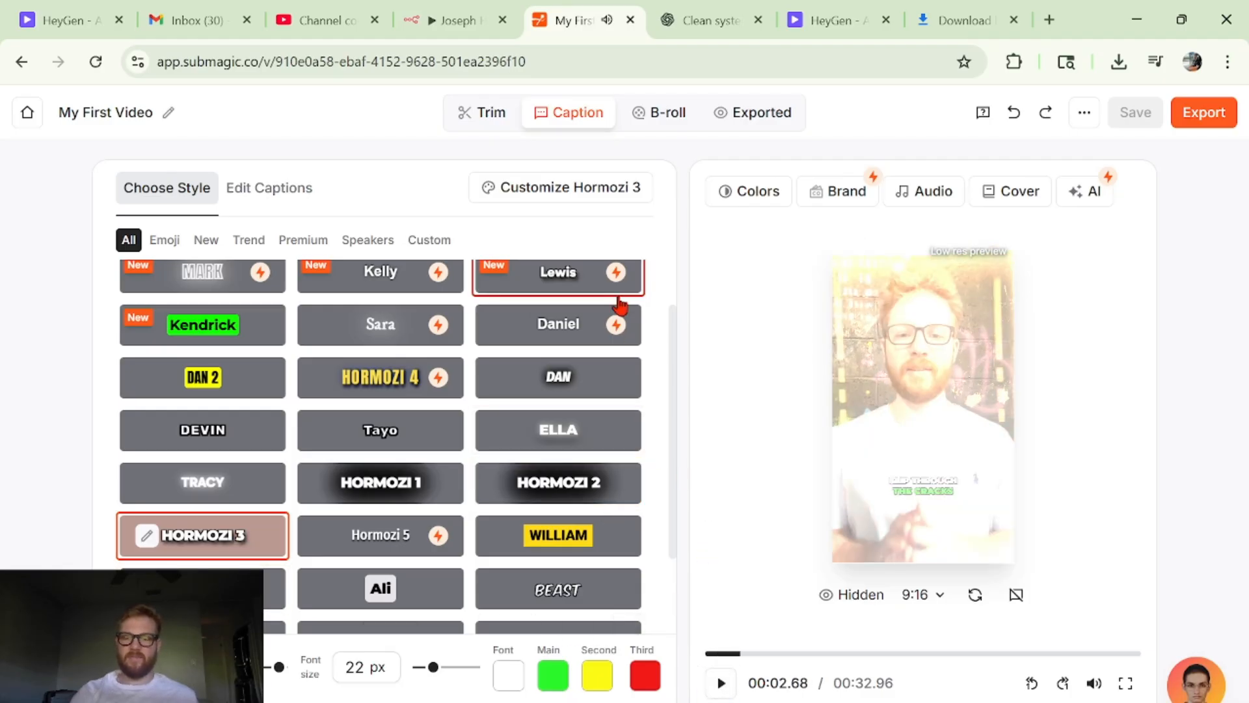
{"action": "scroll", "coordinate": [620, 306], "scroll_direction": "down", "scroll_amount": 3}
{"action": "scroll", "coordinate": [574, 306], "scroll_direction": "up", "scroll_amount": 4}
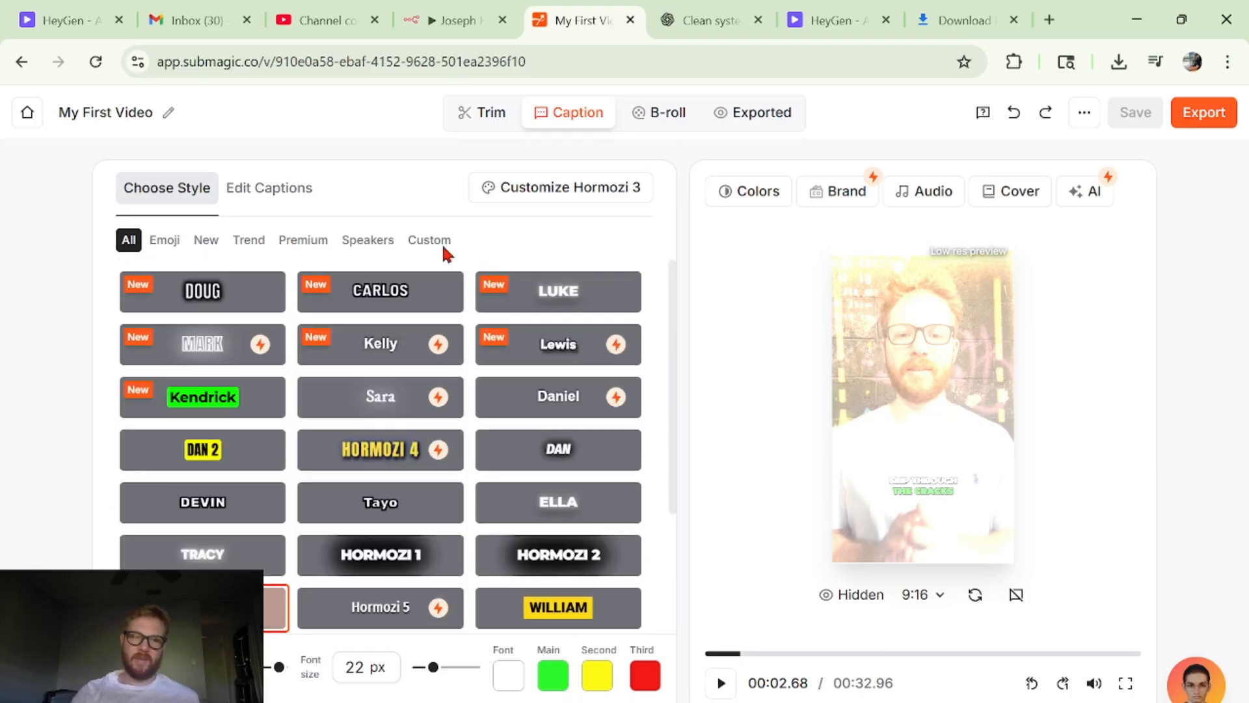
{"action": "scroll", "coordinate": [572, 306], "scroll_direction": "down", "scroll_amount": 4}
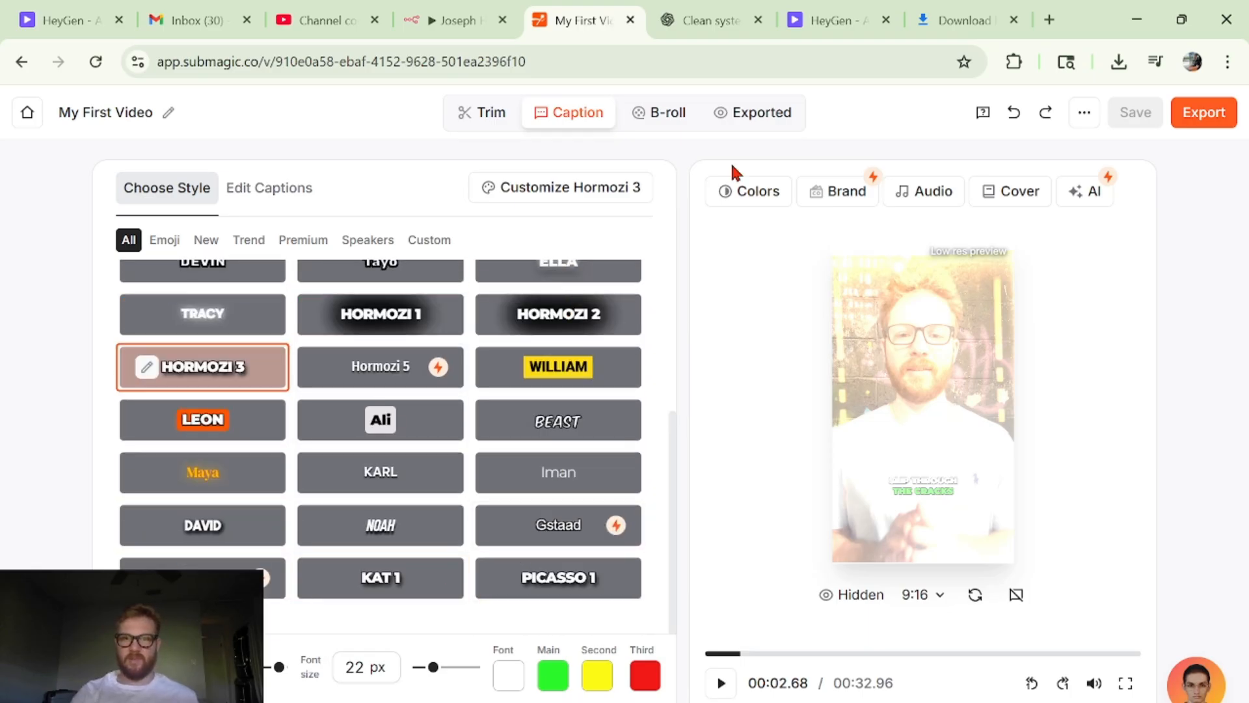
- Switch back to the n8n workflow and inspect the Wait for Editing (3 min) and Get Edited Video nodes
{"action": "key", "text": "ctrl+shift+Tab"}
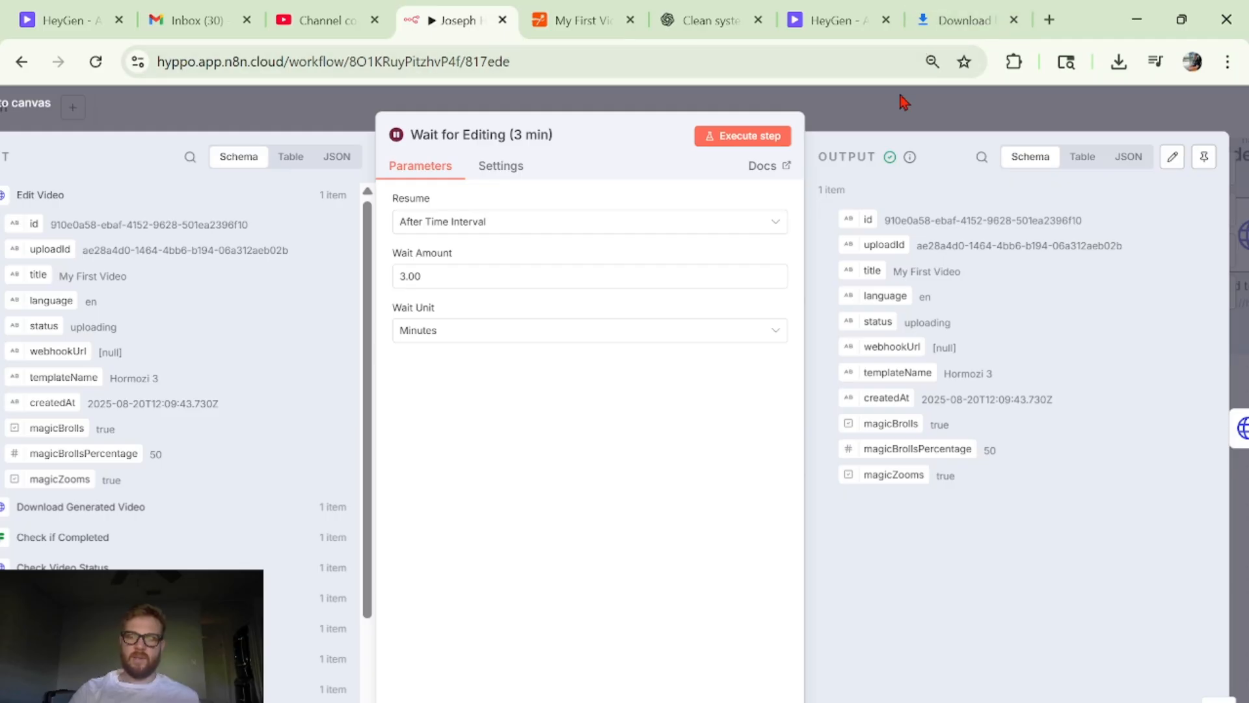
{"action": "key", "text": "Escape"}
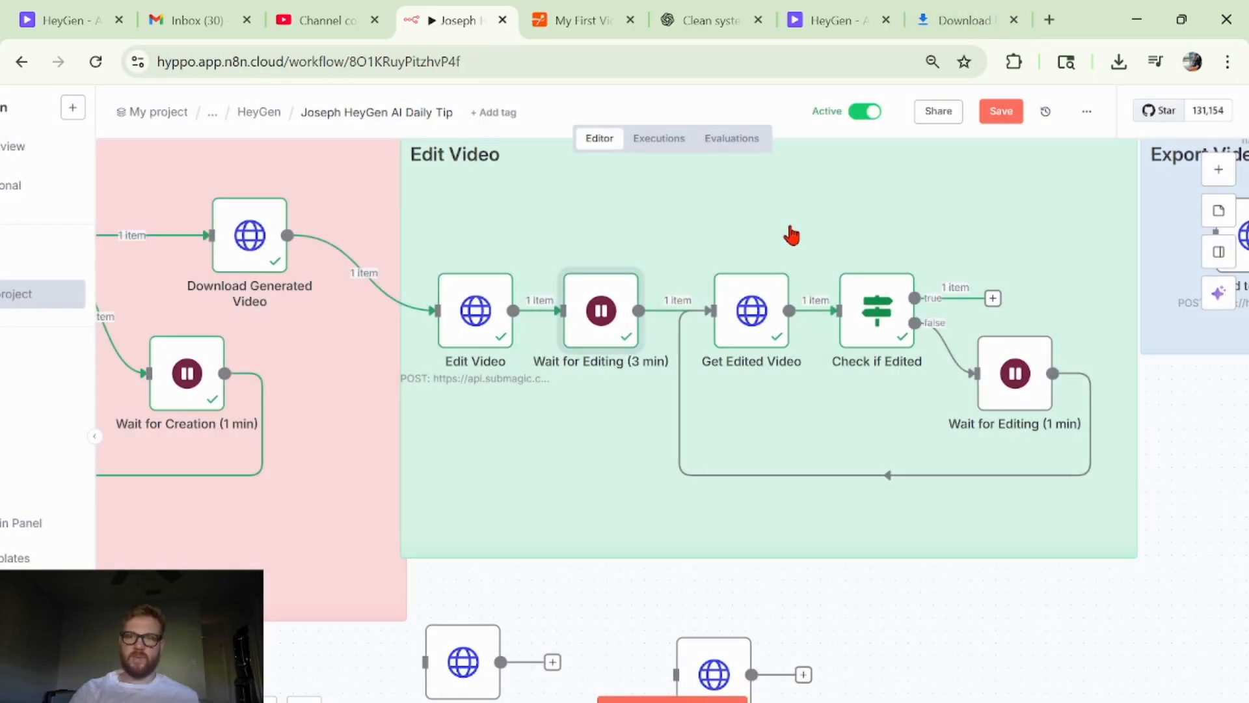
{"action": "double_click", "coordinate": [623, 332]}
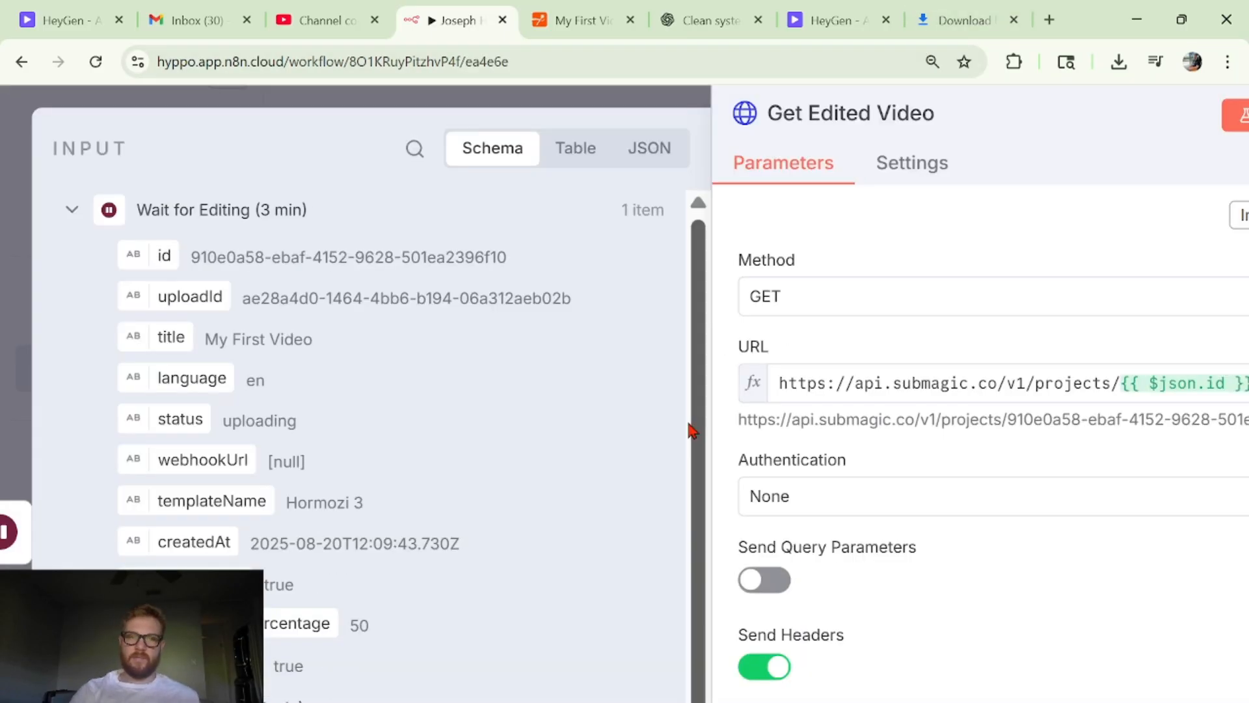
- Replace the ID expression at the end of Get Edited Video's URL with the id field from Wait for Editing (3 min)
{"action": "scroll", "coordinate": [822, 419], "scroll_direction": "right", "scroll_amount": 5}
{"action": "scroll", "coordinate": [841, 424], "scroll_direction": "up", "scroll_amount": 3}
{"action": "scroll", "coordinate": [768, 449], "scroll_direction": "left", "scroll_amount": 10}
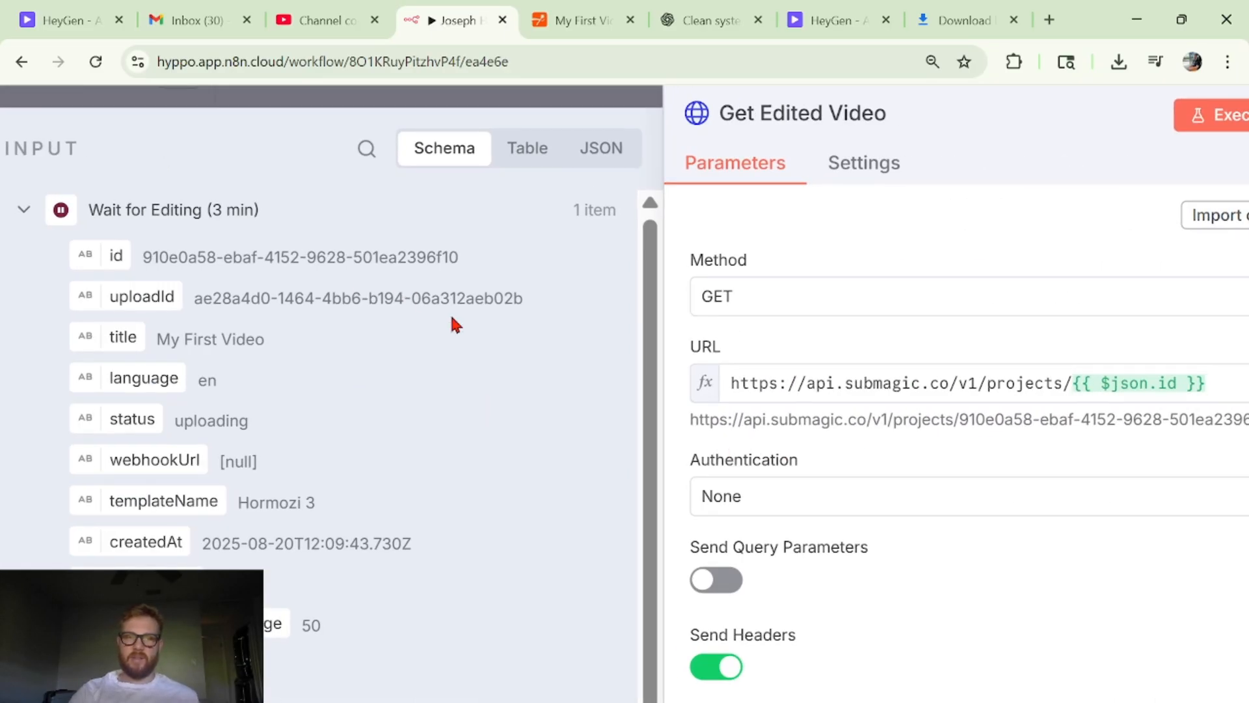
{"action": "left_click", "coordinate": [1159, 384]}
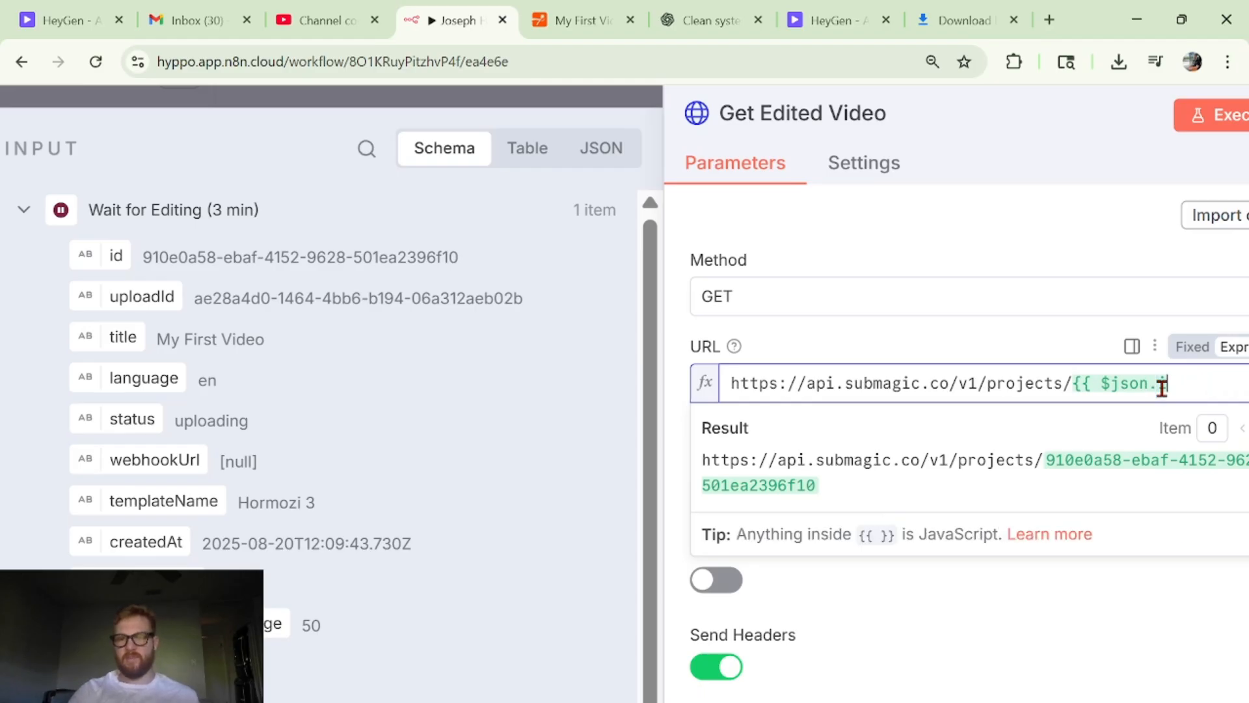
{"action": "key", "text": "BackSpace"}
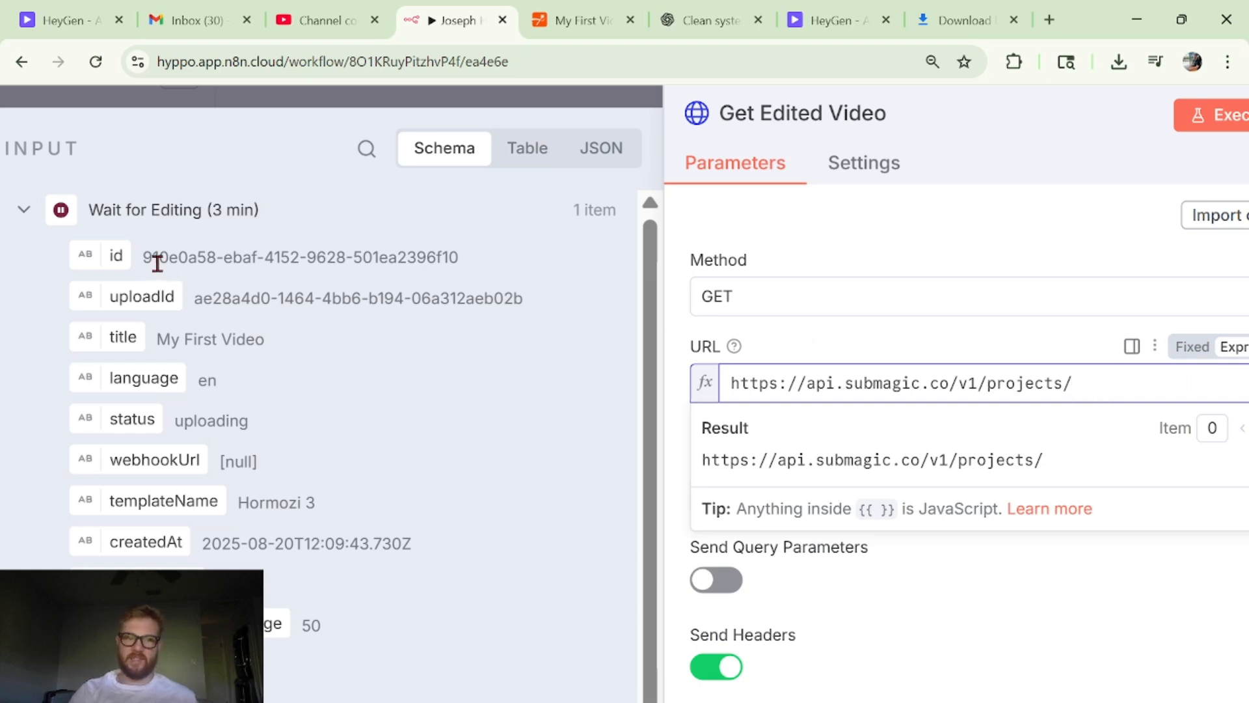
{"action": "left_click_drag", "start_coordinate": [108, 260], "coordinate": [1126, 385]}
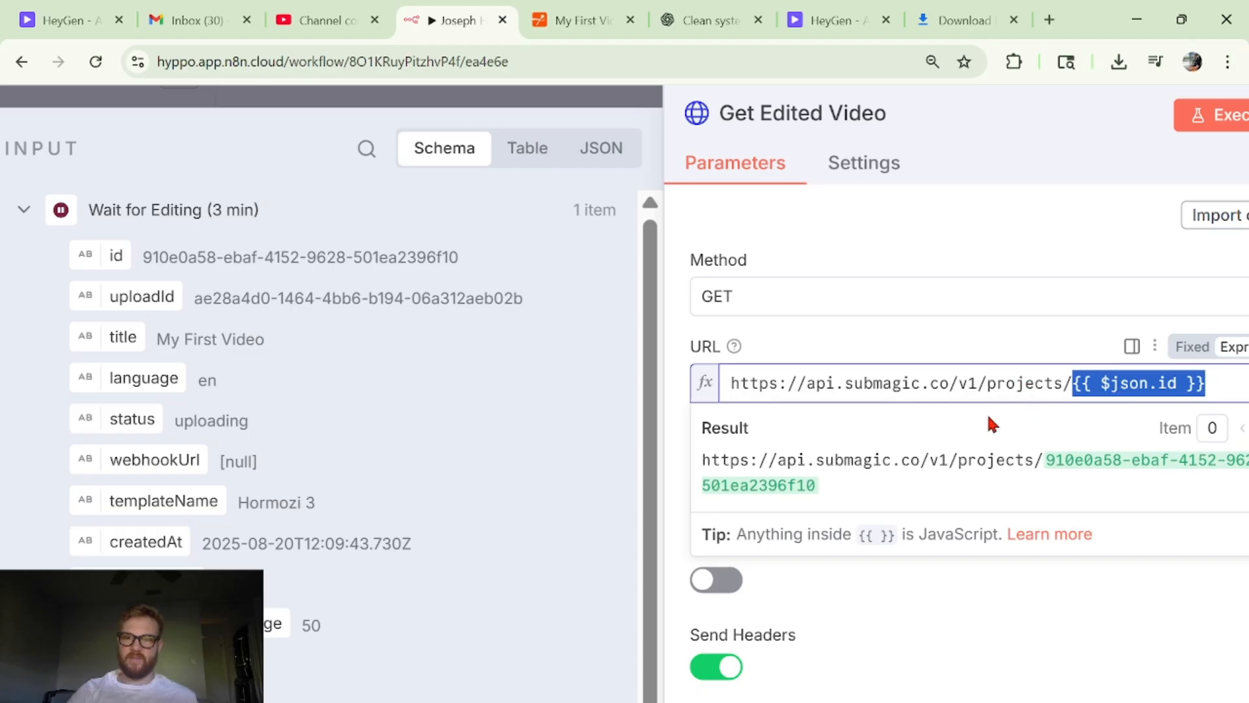
{"action": "left_click", "coordinate": [882, 335]}
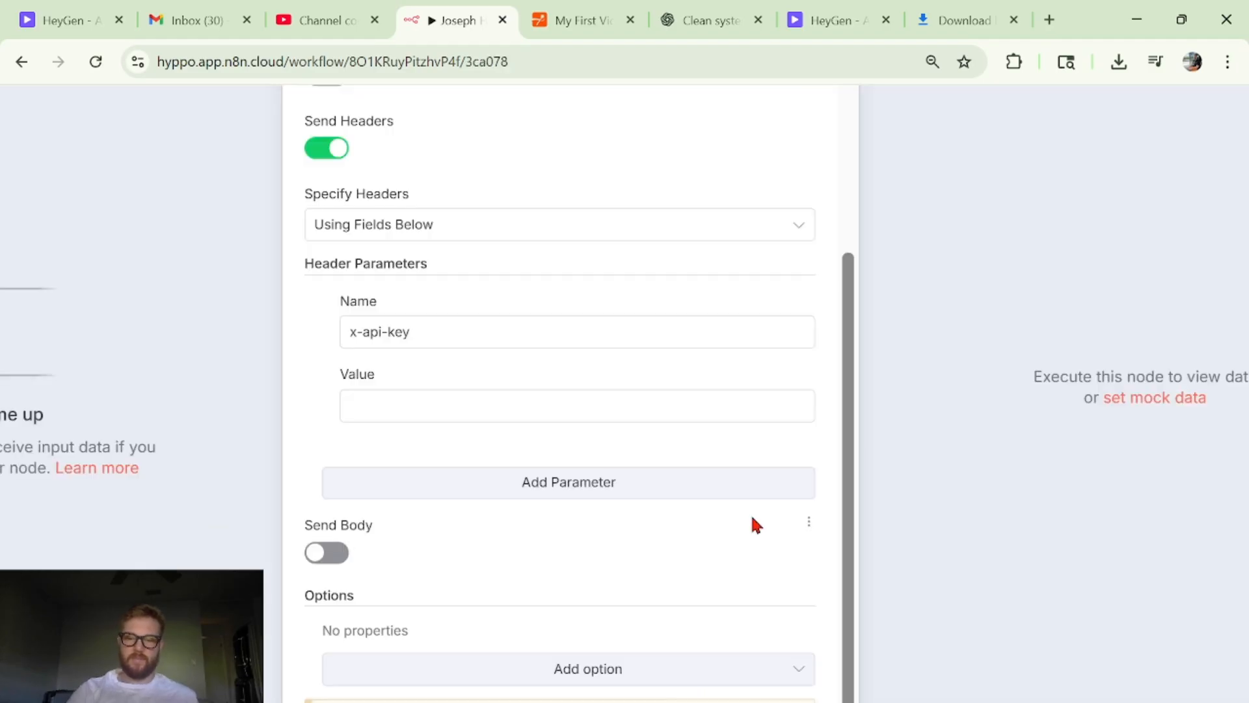
- Review the header settings of the unconnected HTTP request node, including Specify Headers and the x-api-key parameter, and return to the canvas
{"action": "scroll", "coordinate": [360, 390], "scroll_direction": "up", "scroll_amount": 2}
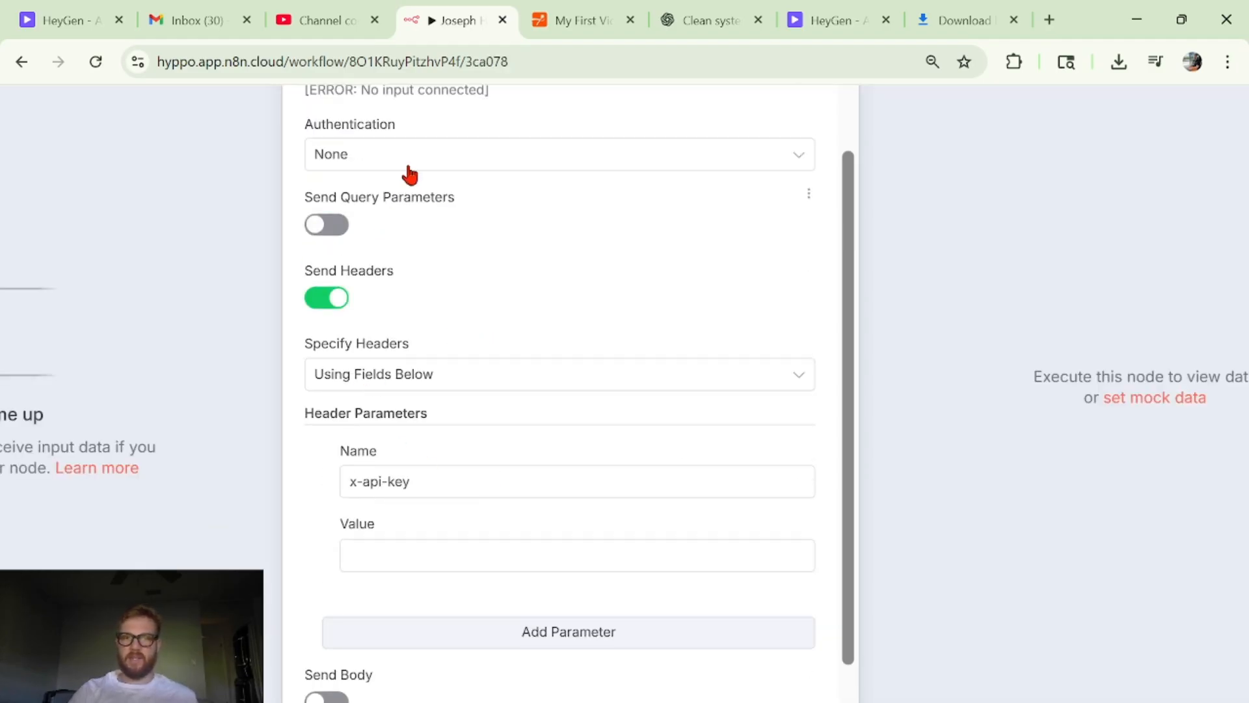
{"action": "scroll", "coordinate": [416, 170], "scroll_direction": "up", "scroll_amount": 1}
{"action": "scroll", "coordinate": [418, 168], "scroll_direction": "down", "scroll_amount": 2}
{"action": "scroll", "coordinate": [530, 239], "scroll_direction": "left", "scroll_amount": 1}
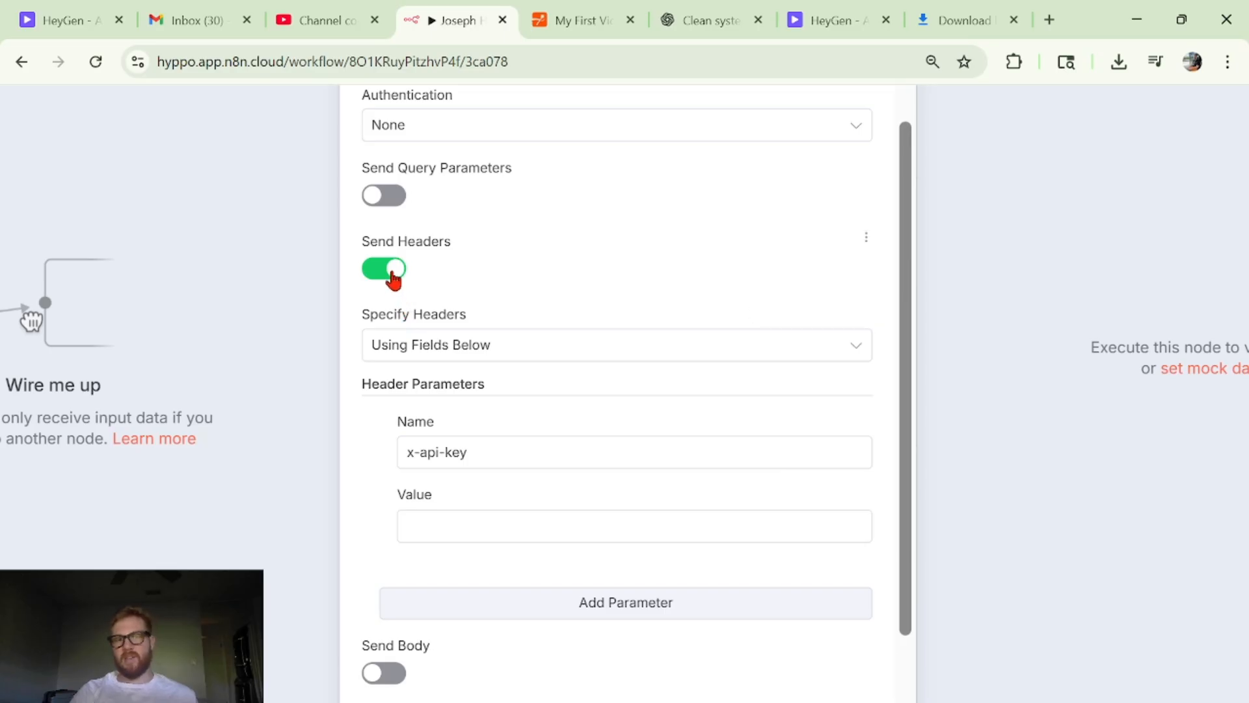
{"action": "left_click", "coordinate": [432, 351]}
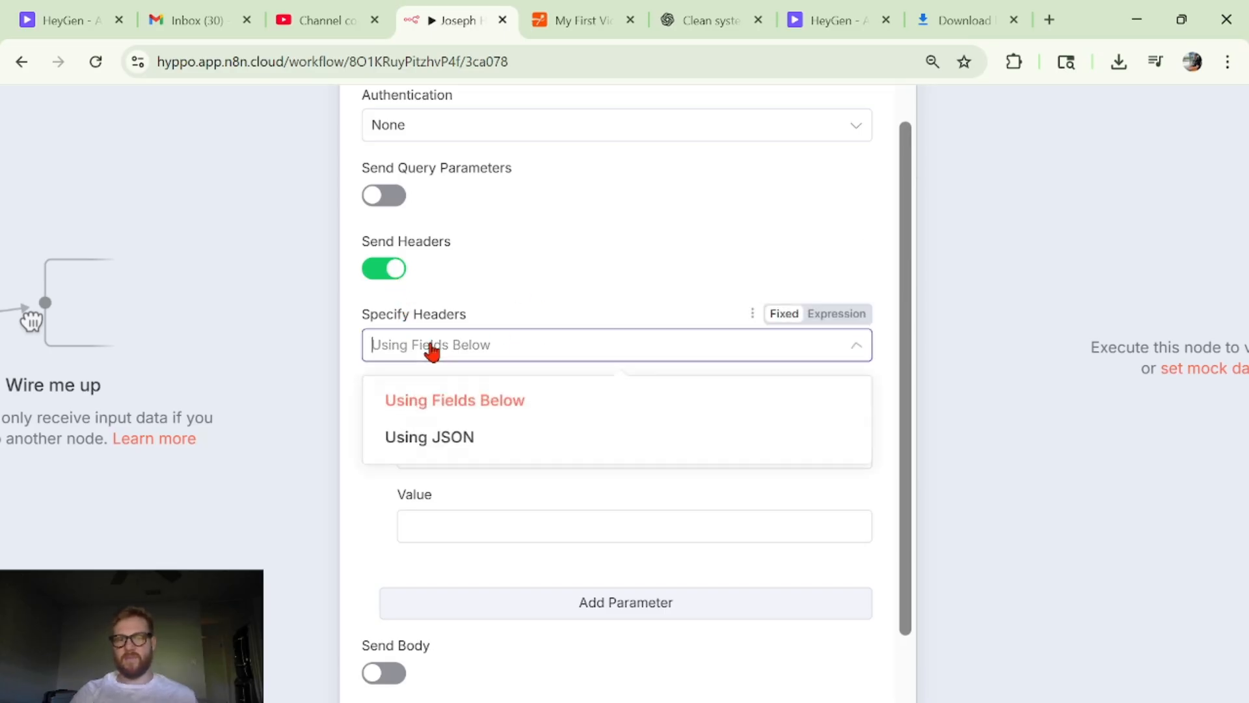
{"action": "left_click", "coordinate": [507, 342]}
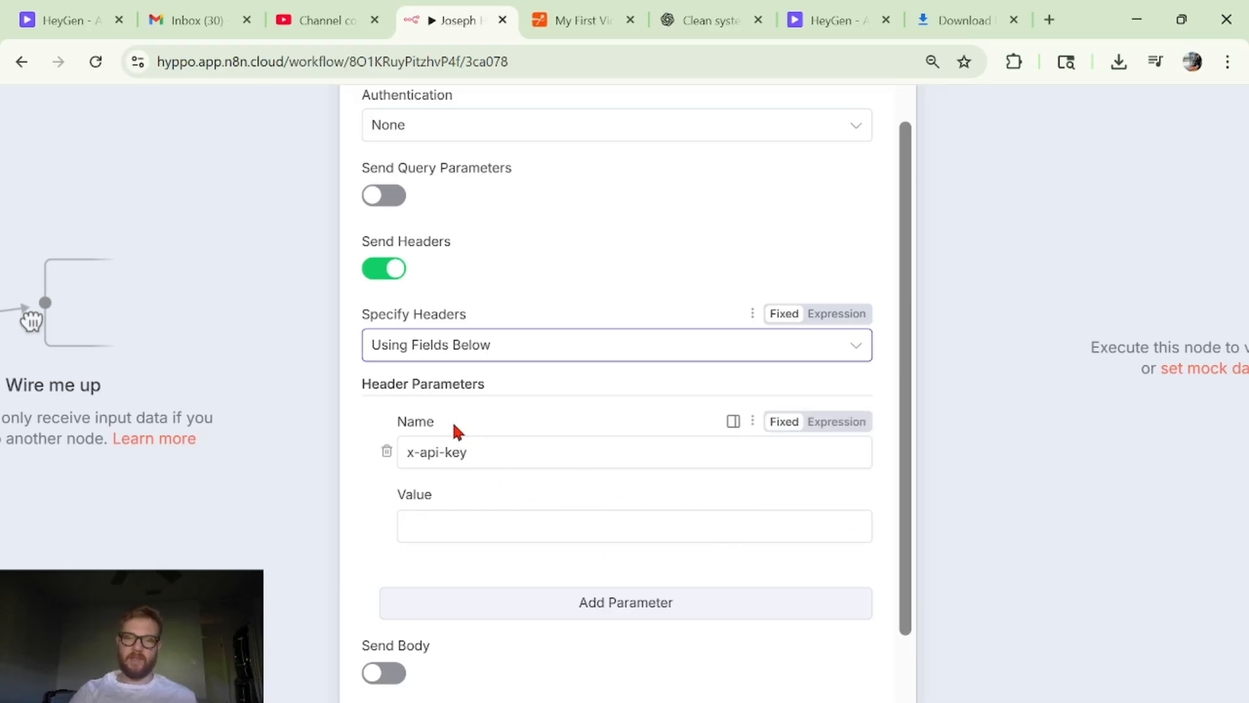
{"action": "scroll", "coordinate": [569, 532], "scroll_direction": "down", "scroll_amount": 1}
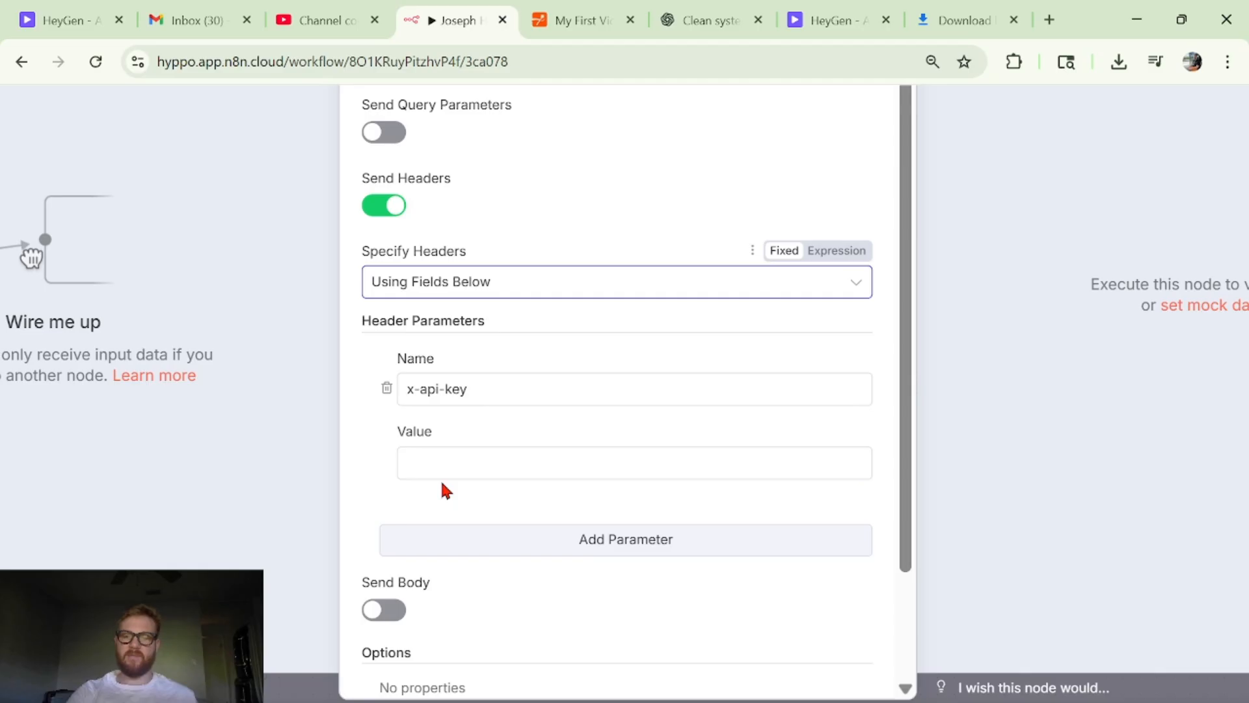
{"action": "key", "text": "Escape"}
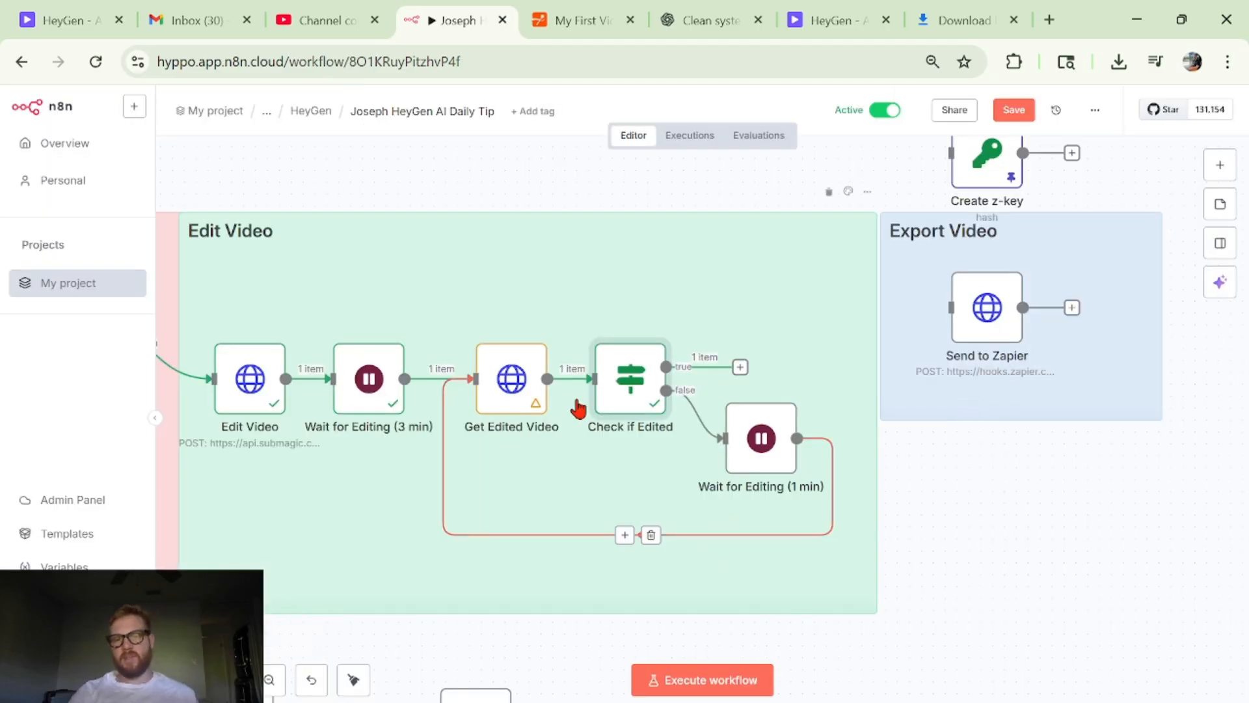
- Map Get Edited Video's status field into the first value of the Check if Edited condition, and return to the canvas
{"action": "mouse_move", "coordinate": [504, 381]}
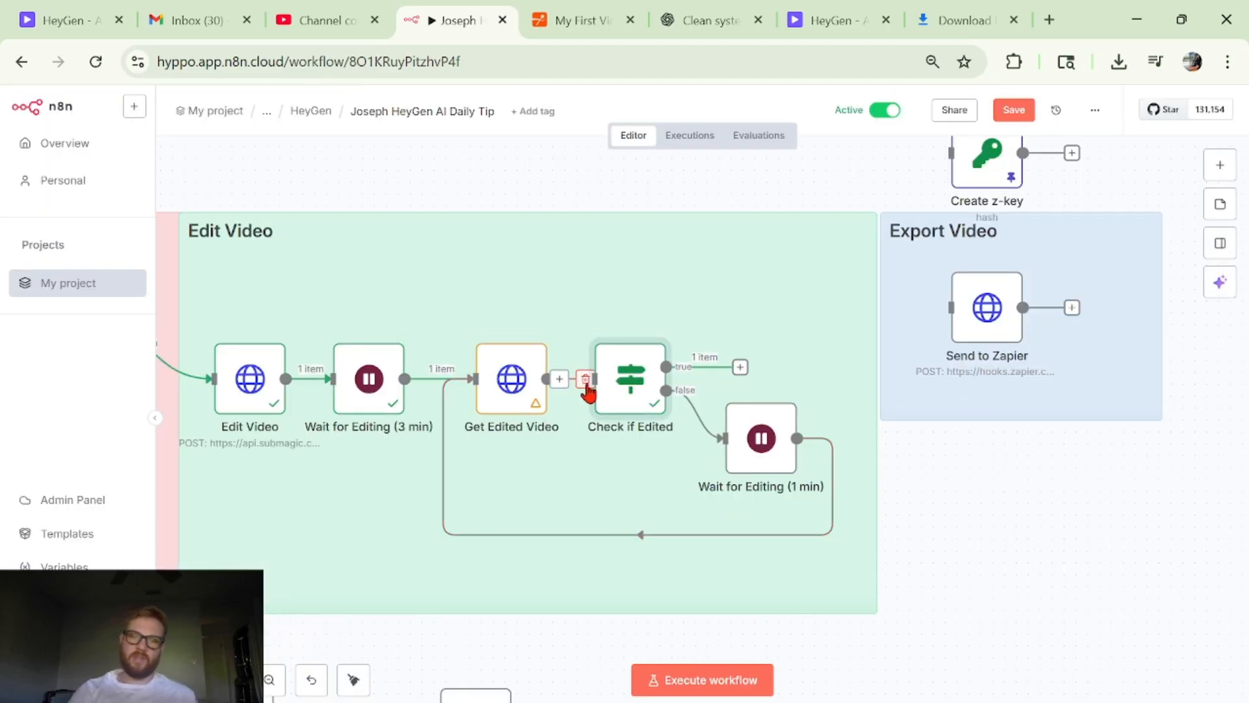
{"action": "double_click", "coordinate": [627, 382]}
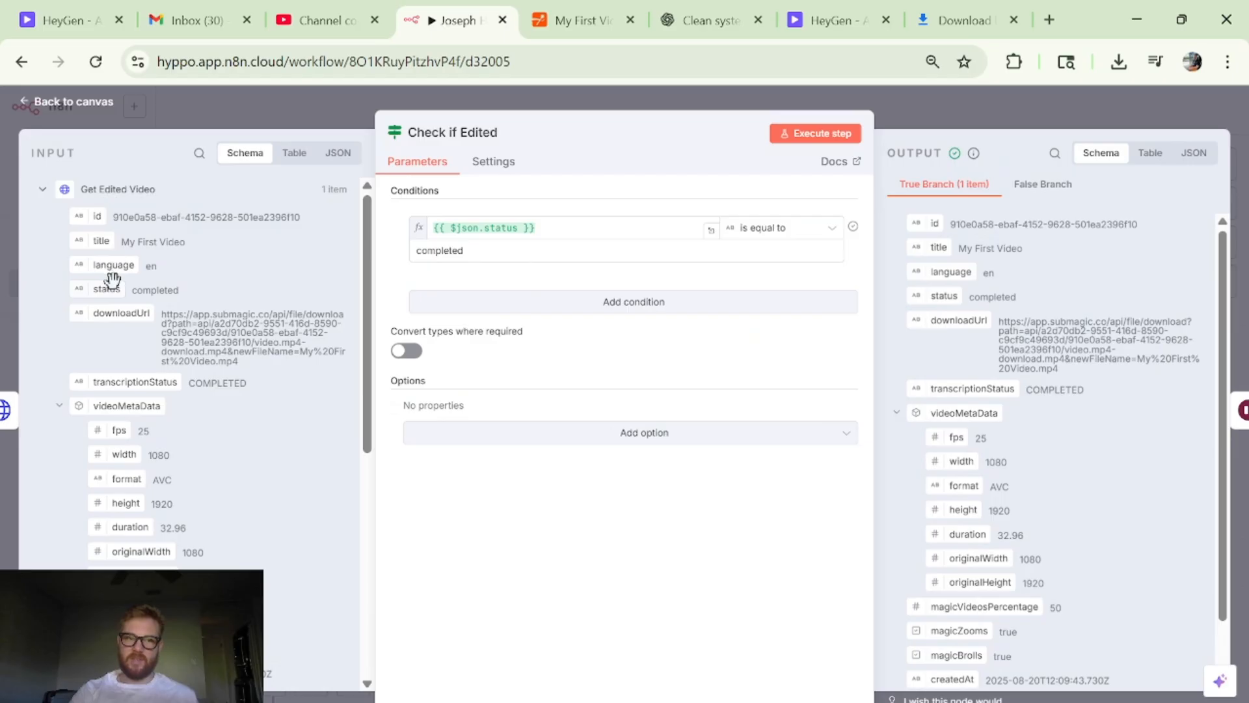
{"action": "left_click_drag", "start_coordinate": [113, 281], "coordinate": [566, 228]}
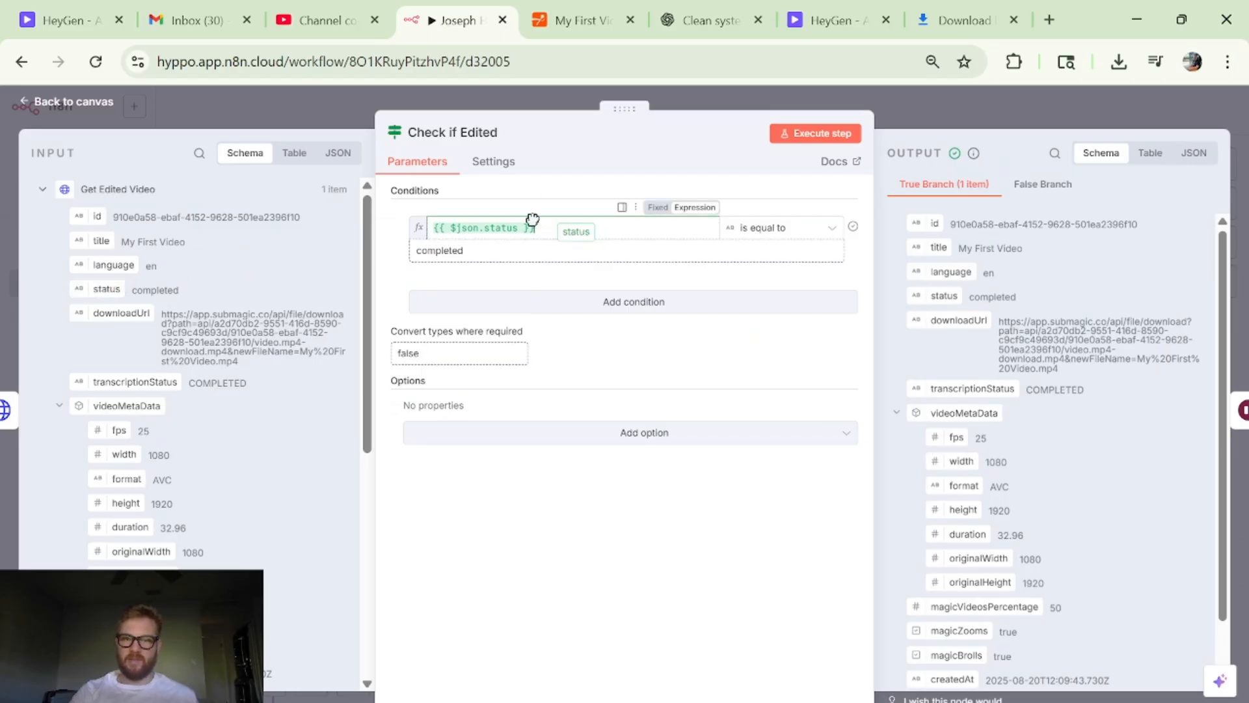
{"action": "left_click", "coordinate": [1027, 123]}
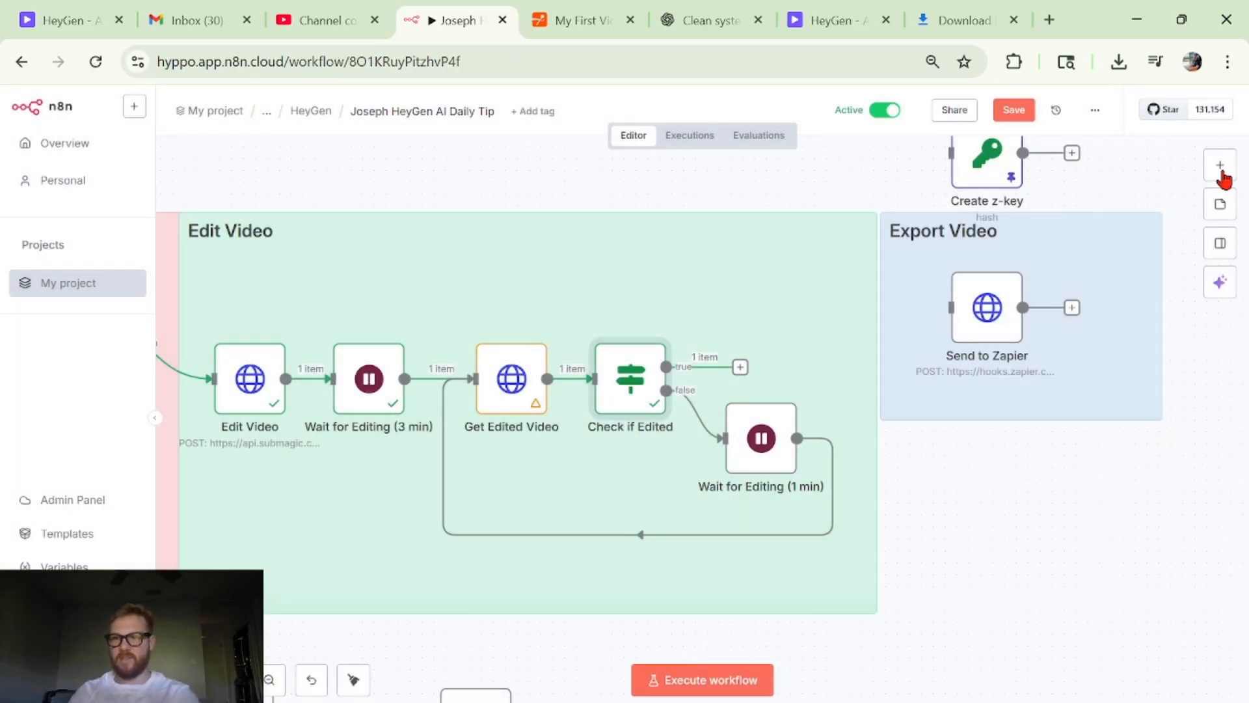
- Search the node library for "if" and close the search without adding a node
{"action": "left_click", "coordinate": [1221, 168]}
{"action": "type", "text": "if"}
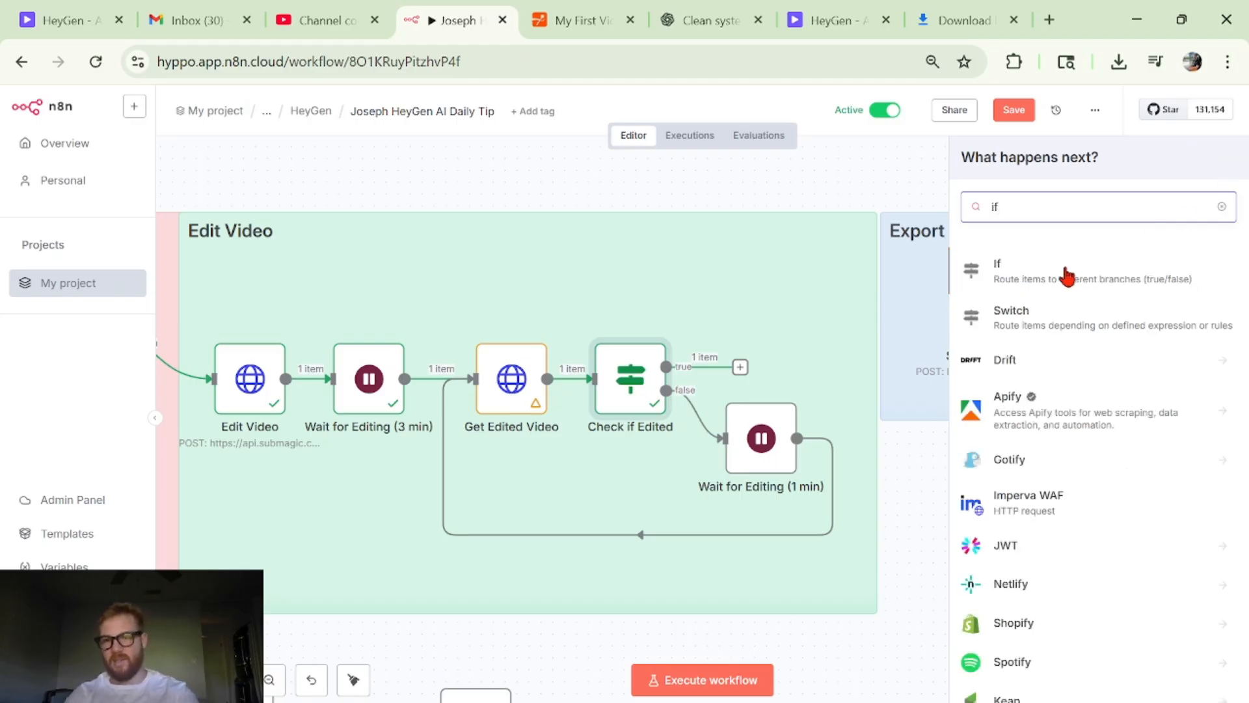
{"action": "left_click", "coordinate": [728, 185]}
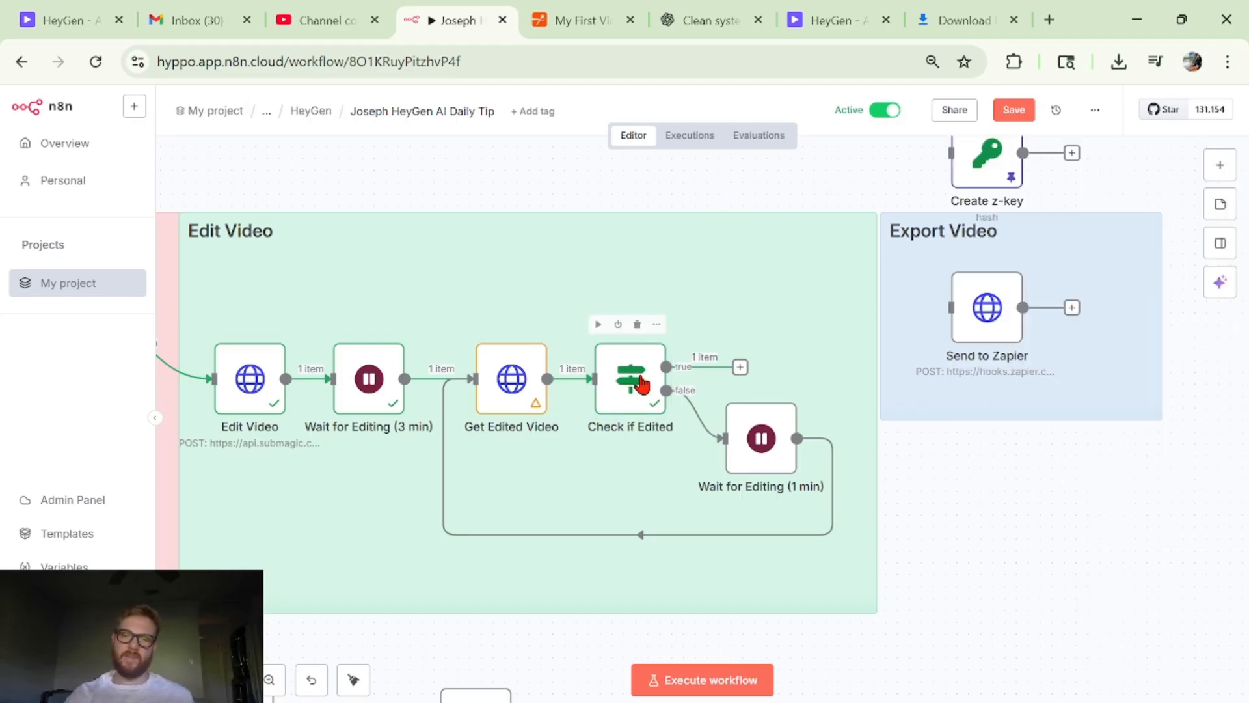
- Examine the Check if Edited condition and its comparison operator, and return to the canvas
{"action": "double_click", "coordinate": [639, 378]}
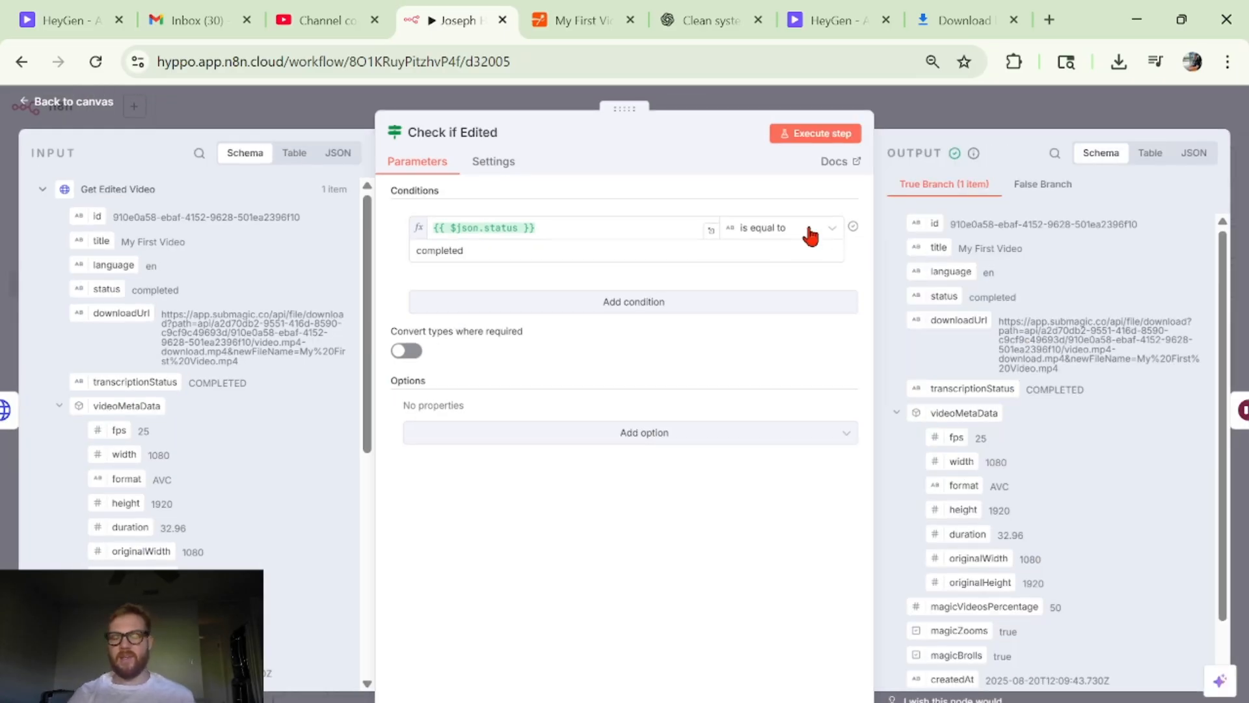
{"action": "left_click", "coordinate": [810, 236]}
{"action": "left_click", "coordinate": [806, 229]}
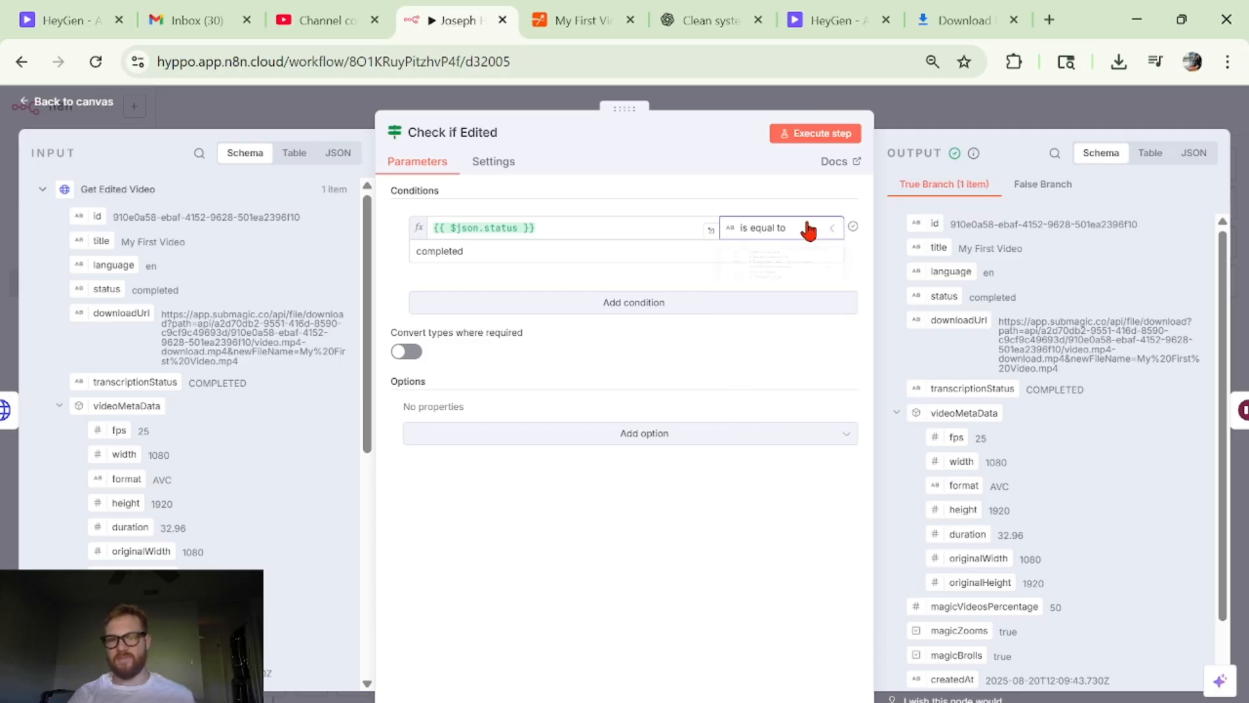
{"action": "left_click", "coordinate": [1002, 105]}
- Inspect the resume mode, wait amount and unit of Wait for Editing (1 min), and return to the Edit Video section
{"action": "scroll", "coordinate": [934, 363], "scroll_direction": "right", "scroll_amount": 3}
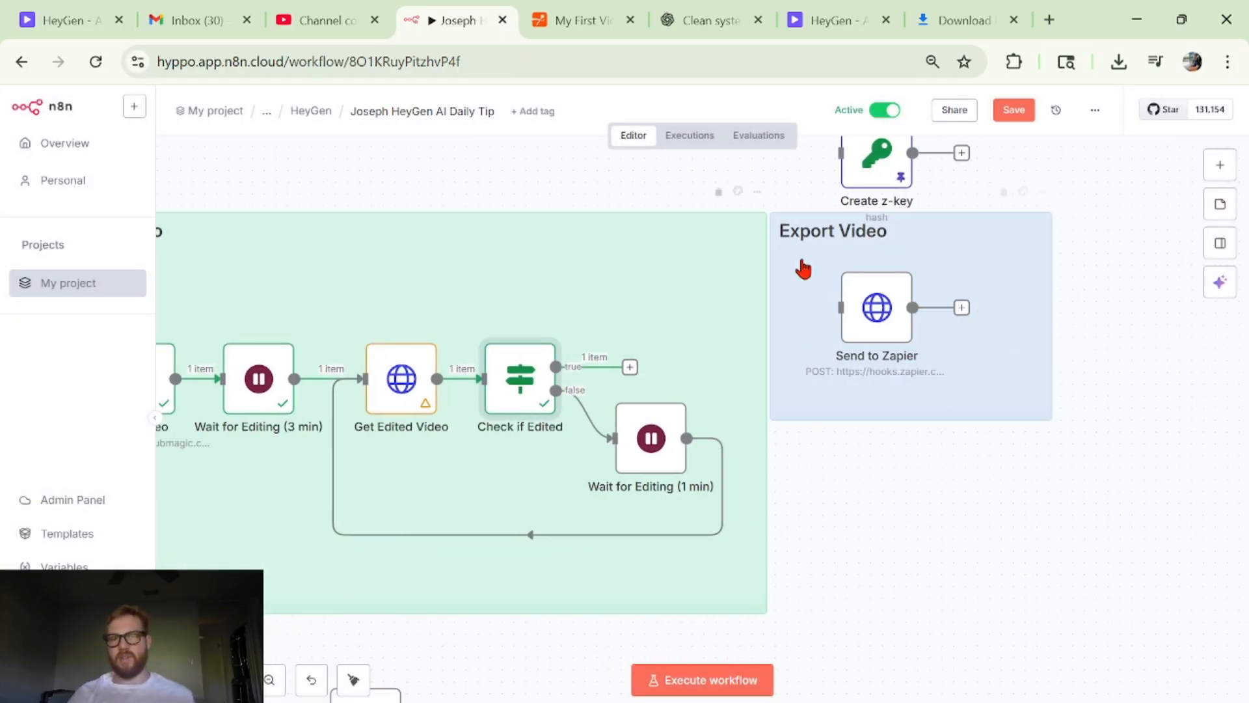
{"action": "scroll", "coordinate": [873, 527], "scroll_direction": "left", "scroll_amount": 3}
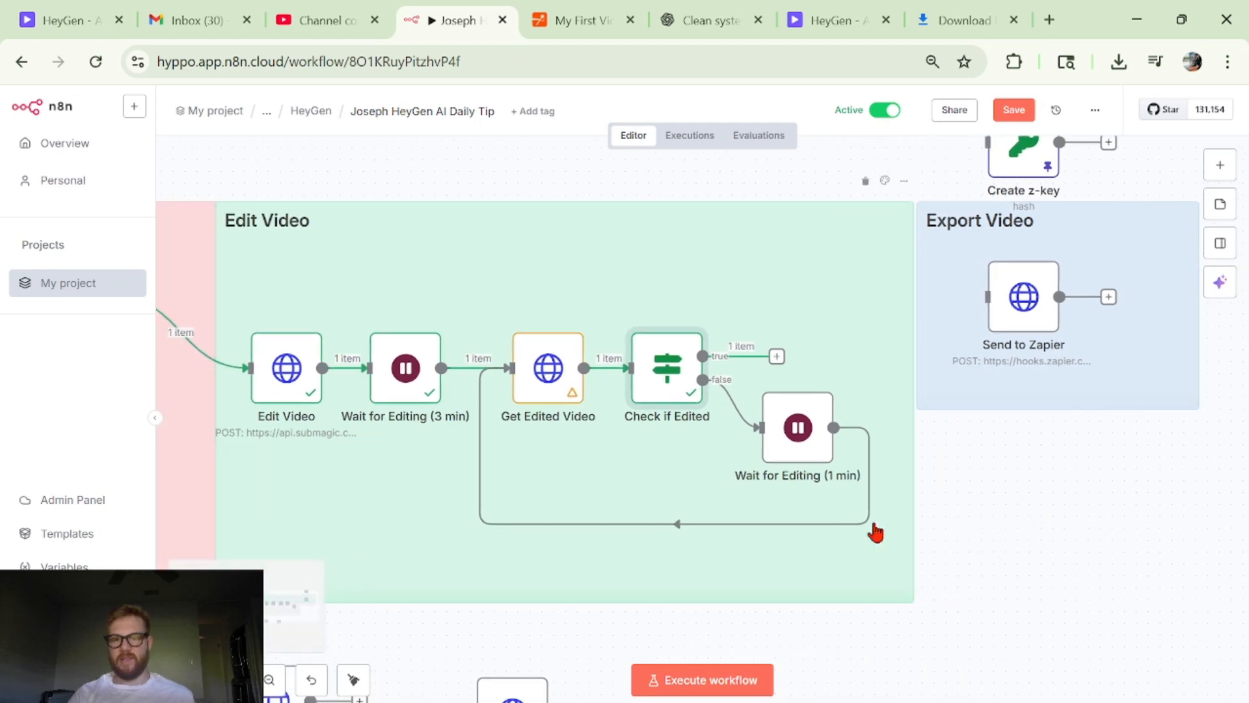
{"action": "double_click", "coordinate": [812, 454]}
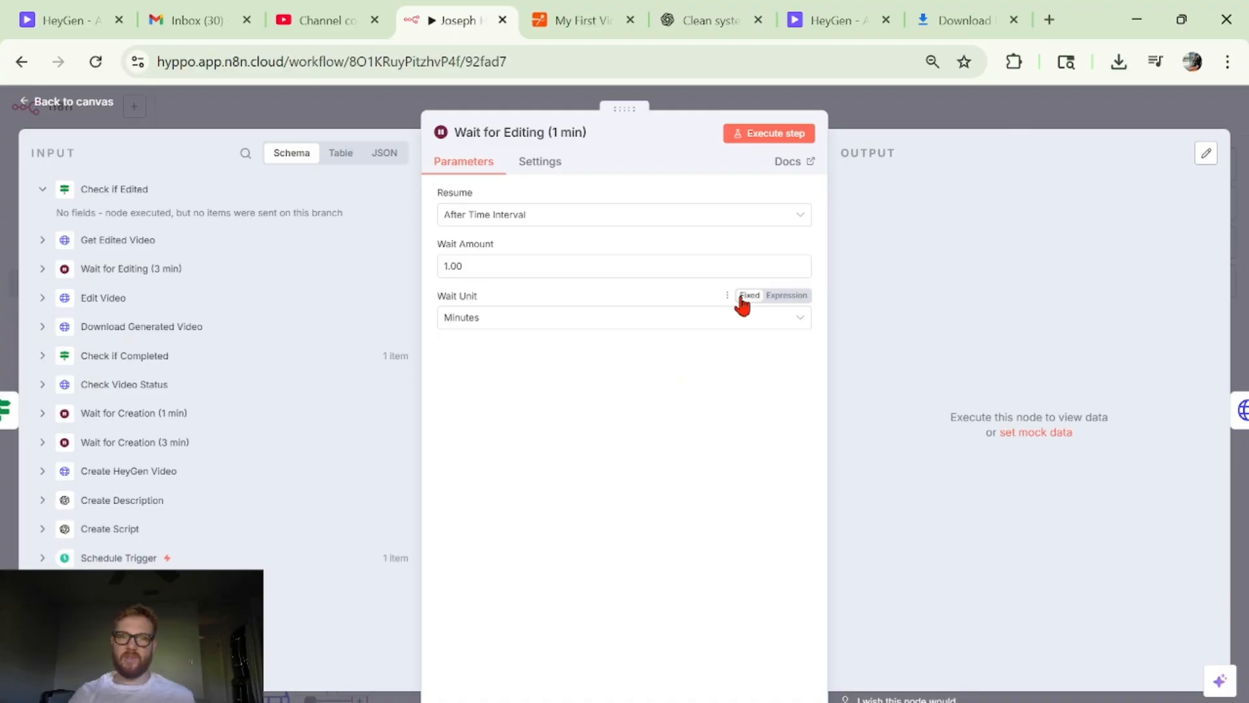
{"action": "scroll", "coordinate": [731, 329], "scroll_direction": "up", "scroll_amount": 3}
{"action": "scroll", "coordinate": [730, 329], "scroll_direction": "down", "scroll_amount": 3}
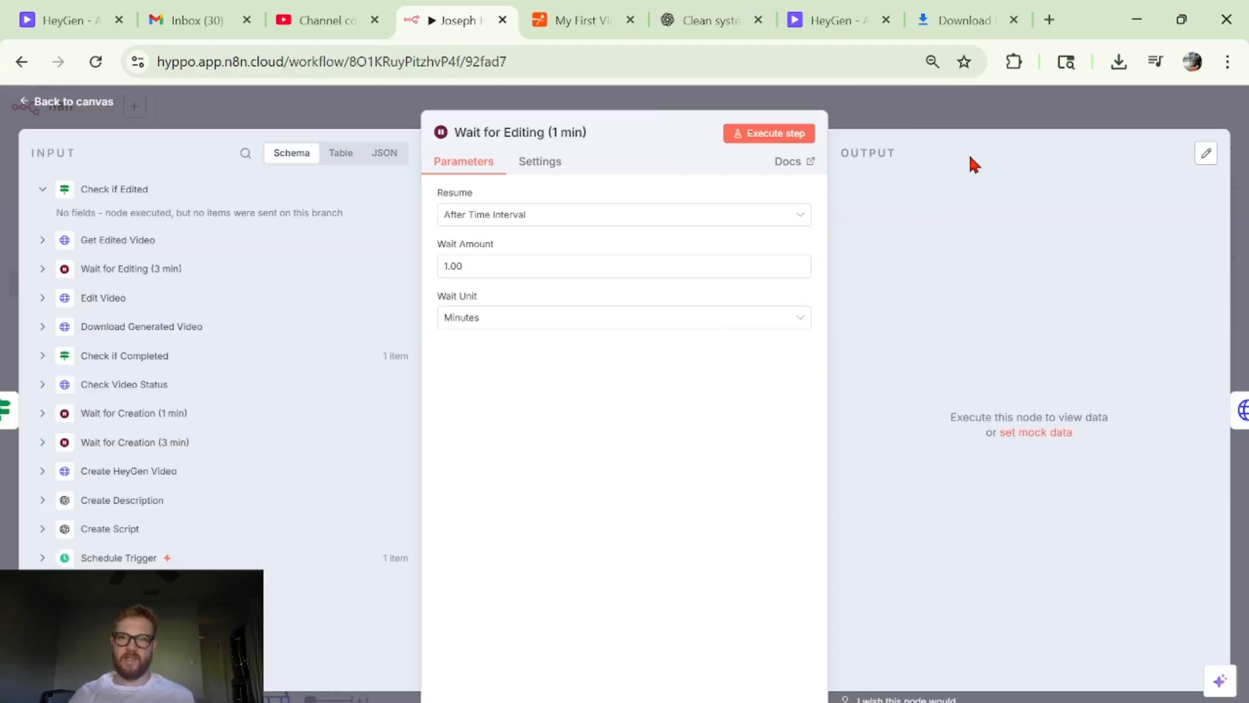
{"action": "left_click", "coordinate": [985, 123]}
{"action": "left_click_drag", "start_coordinate": [963, 376], "coordinate": [850, 405]}
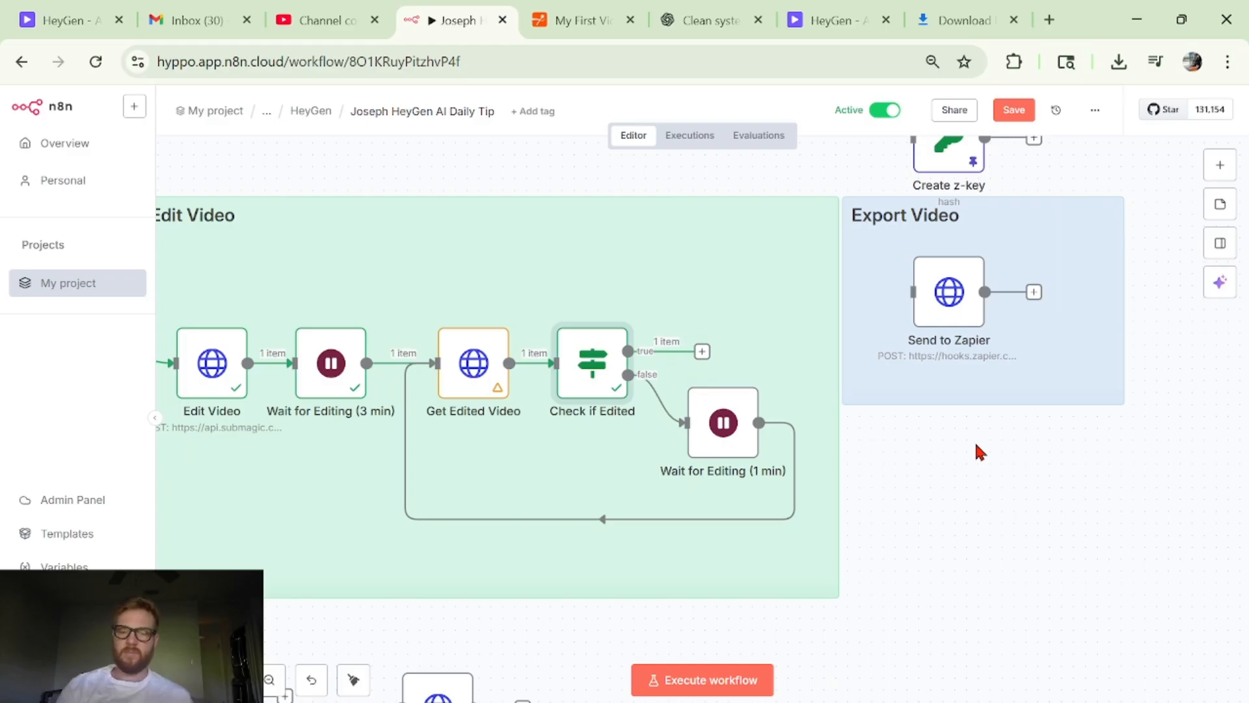
- Copy the downloadUrl from Check if Edited's true branch output and open it in a new browser tab to download the video
{"action": "scroll", "coordinate": [759, 356], "scroll_direction": "left", "scroll_amount": 4}
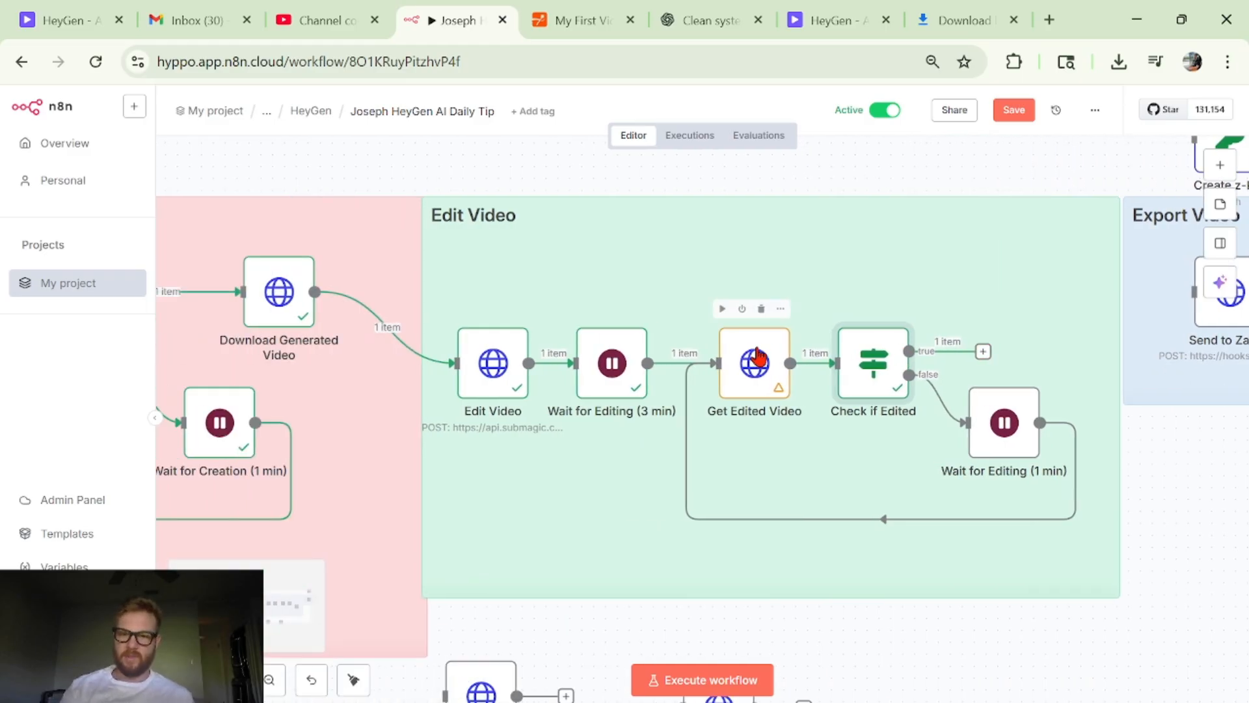
{"action": "double_click", "coordinate": [877, 373]}
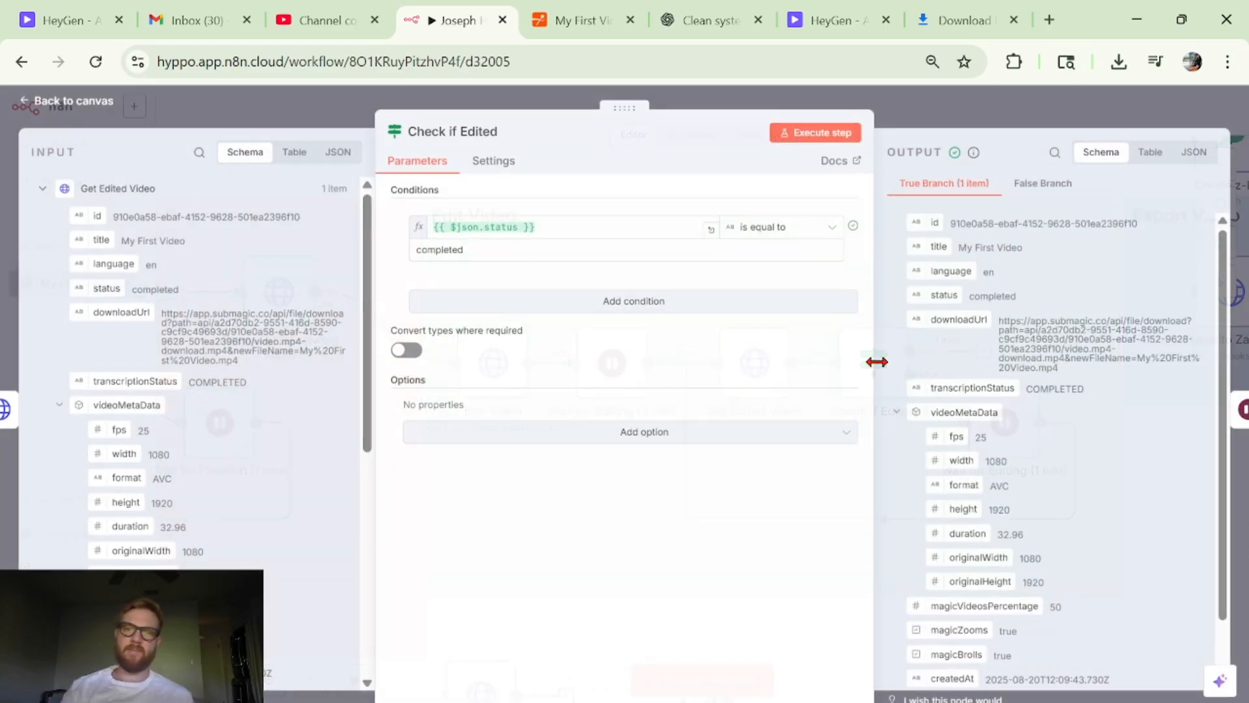
{"action": "triple_click", "coordinate": [1090, 331]}
{"action": "key", "text": "ctrl+c"}
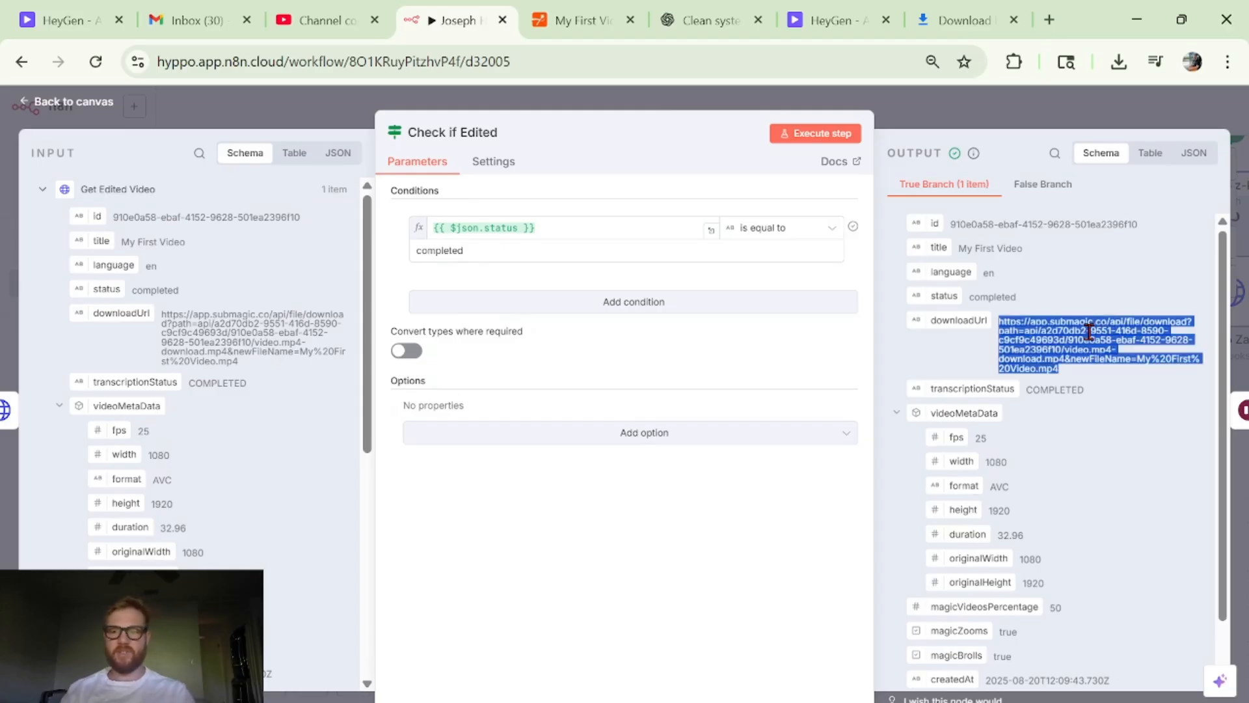
{"action": "left_click", "coordinate": [1032, 220]}
{"action": "left_click", "coordinate": [1052, 13]}
{"action": "key", "text": "ctrl+v"}
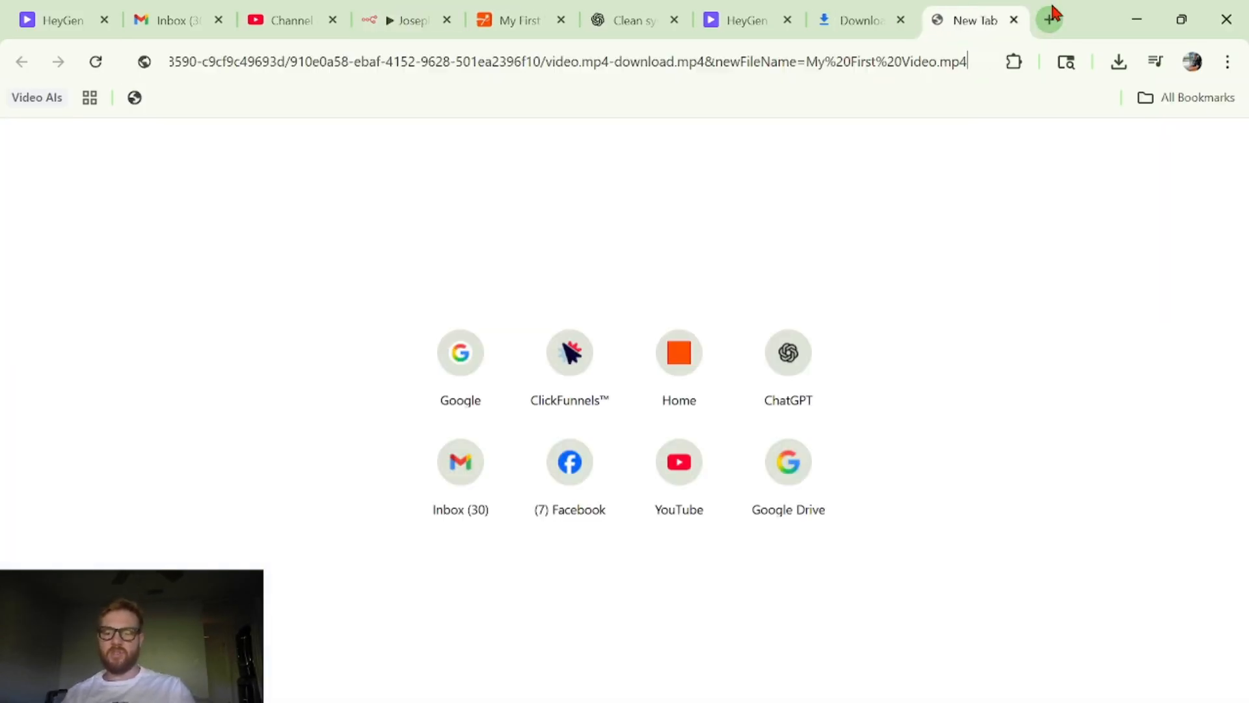
{"action": "key", "text": "Return"}
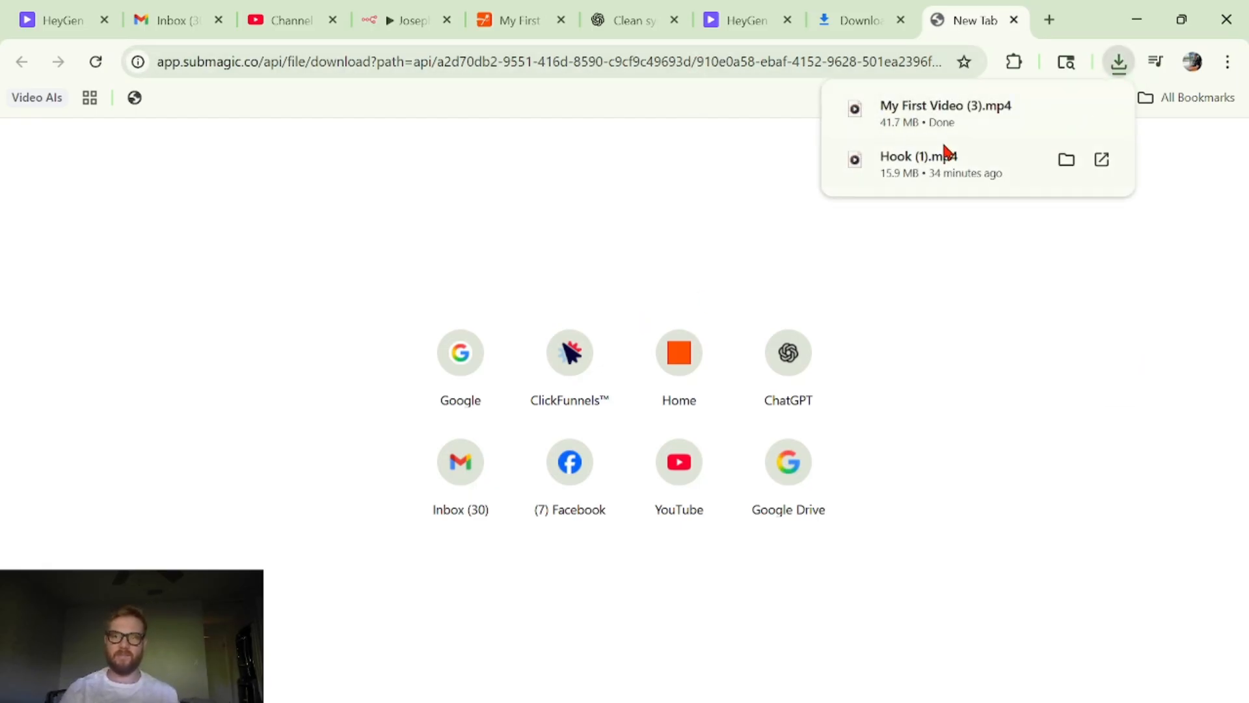
- Play the downloaded My First Video (3).mp4 in the media player twice, close it, and switch back to the n8n workflow canvas
{"action": "left_click", "coordinate": [942, 127]}
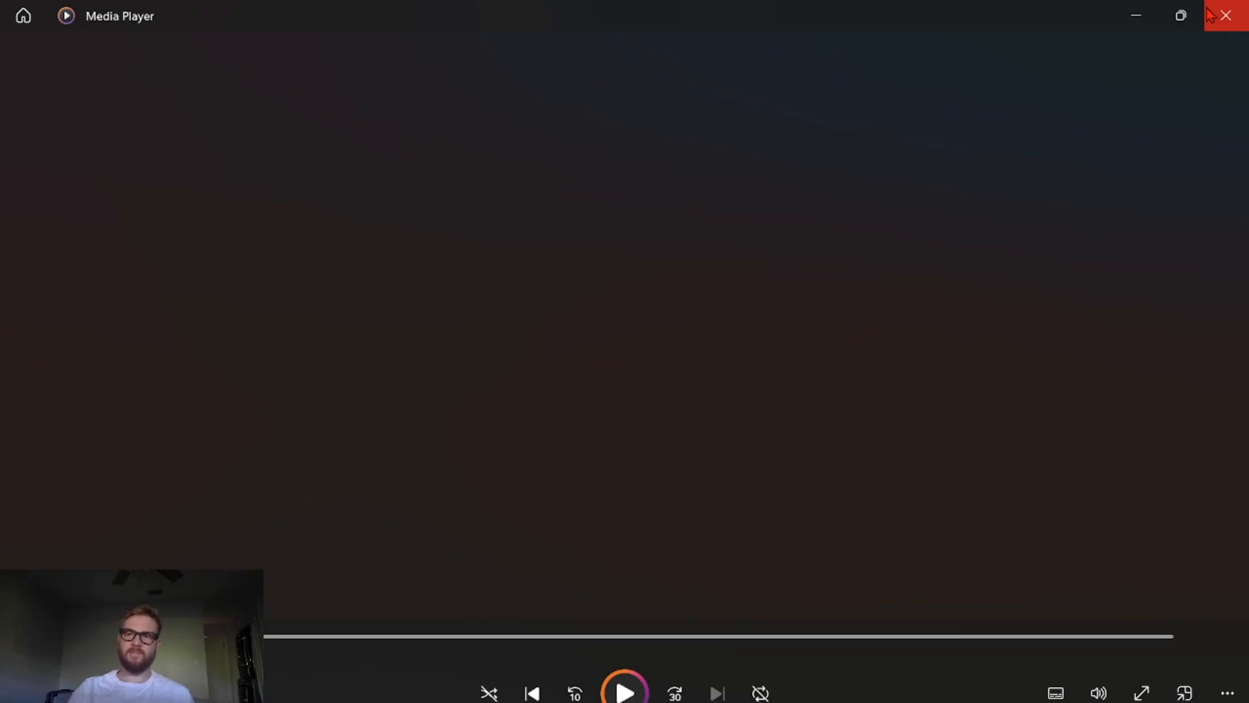
{"action": "left_click", "coordinate": [1223, 15]}
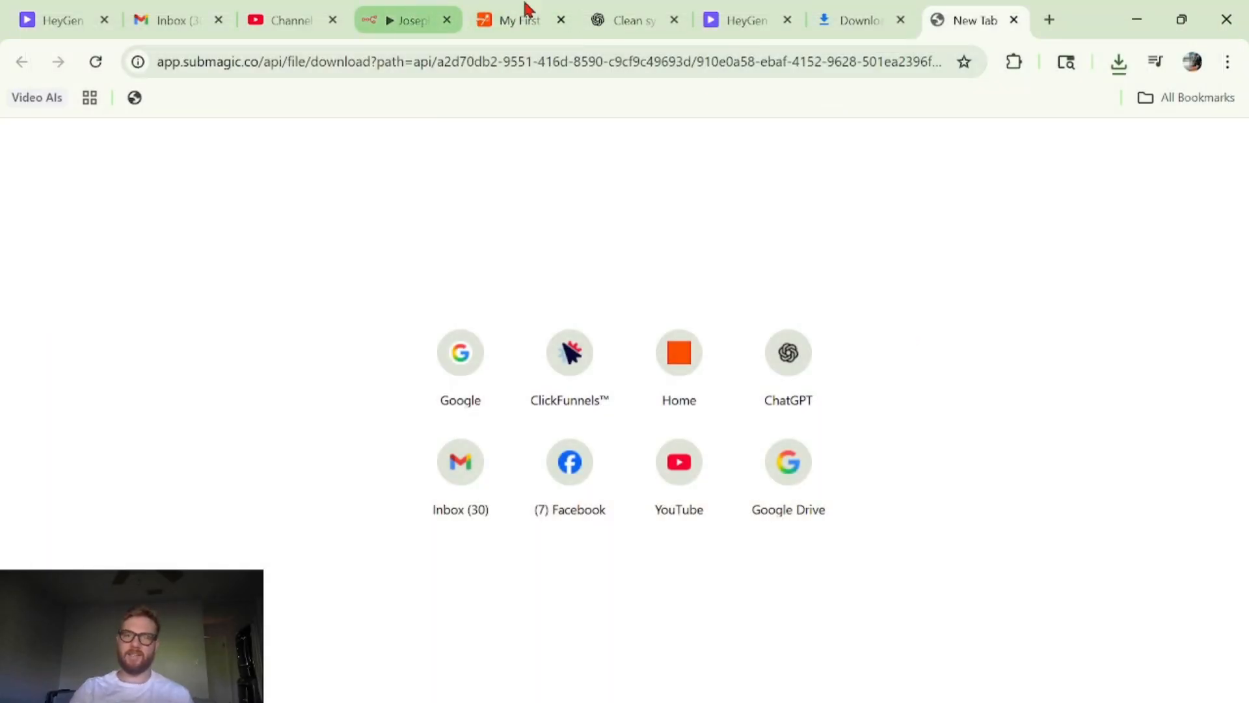
{"action": "left_click", "coordinate": [1119, 63]}
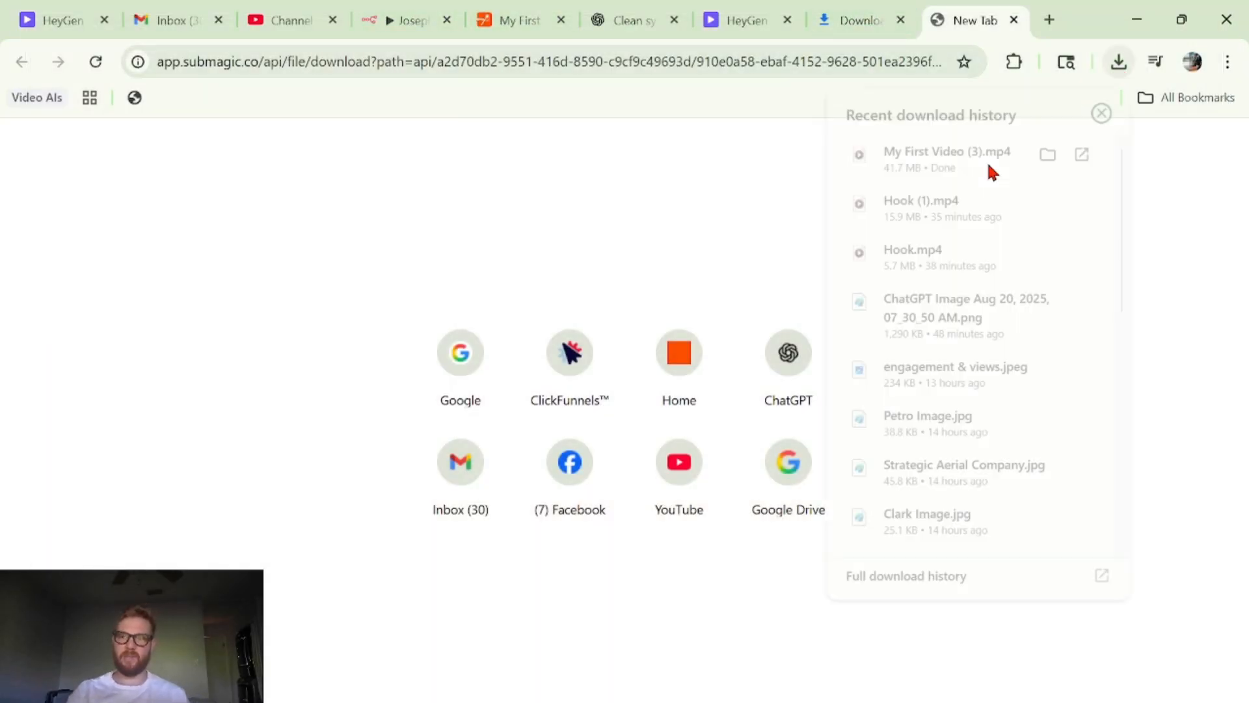
{"action": "left_click", "coordinate": [940, 148]}
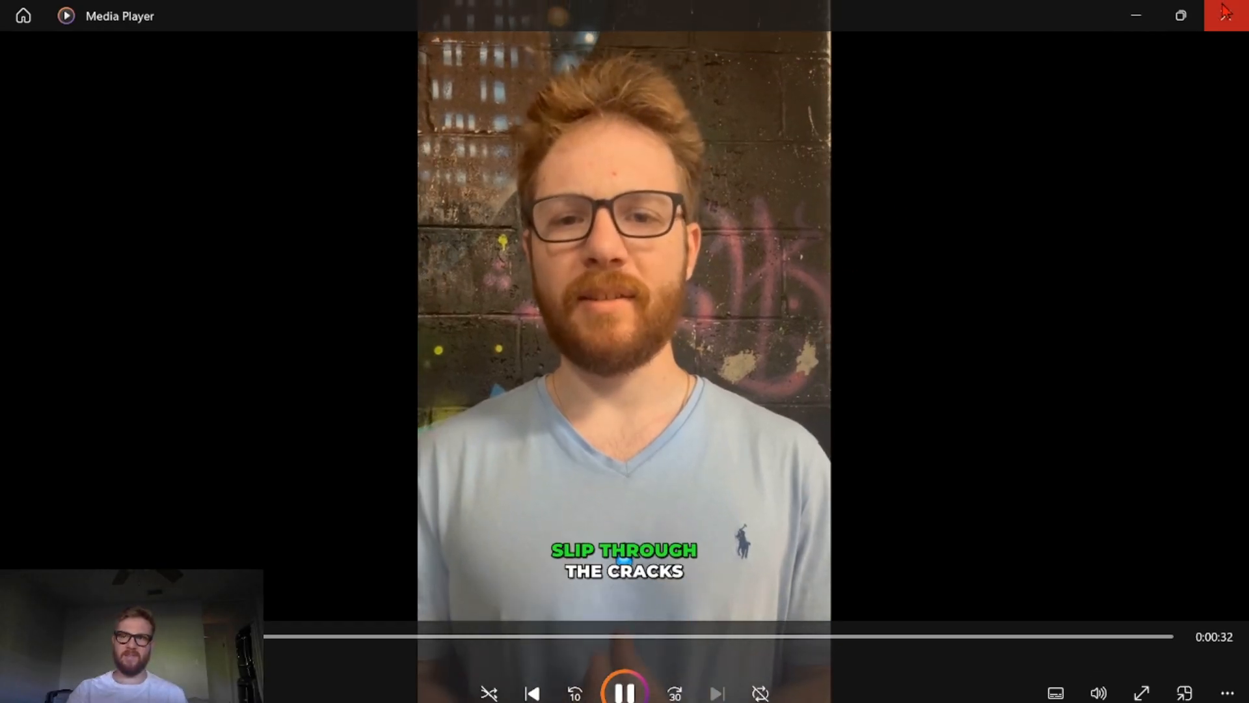
{"action": "left_click", "coordinate": [1225, 15]}
{"action": "left_click", "coordinate": [355, 29]}
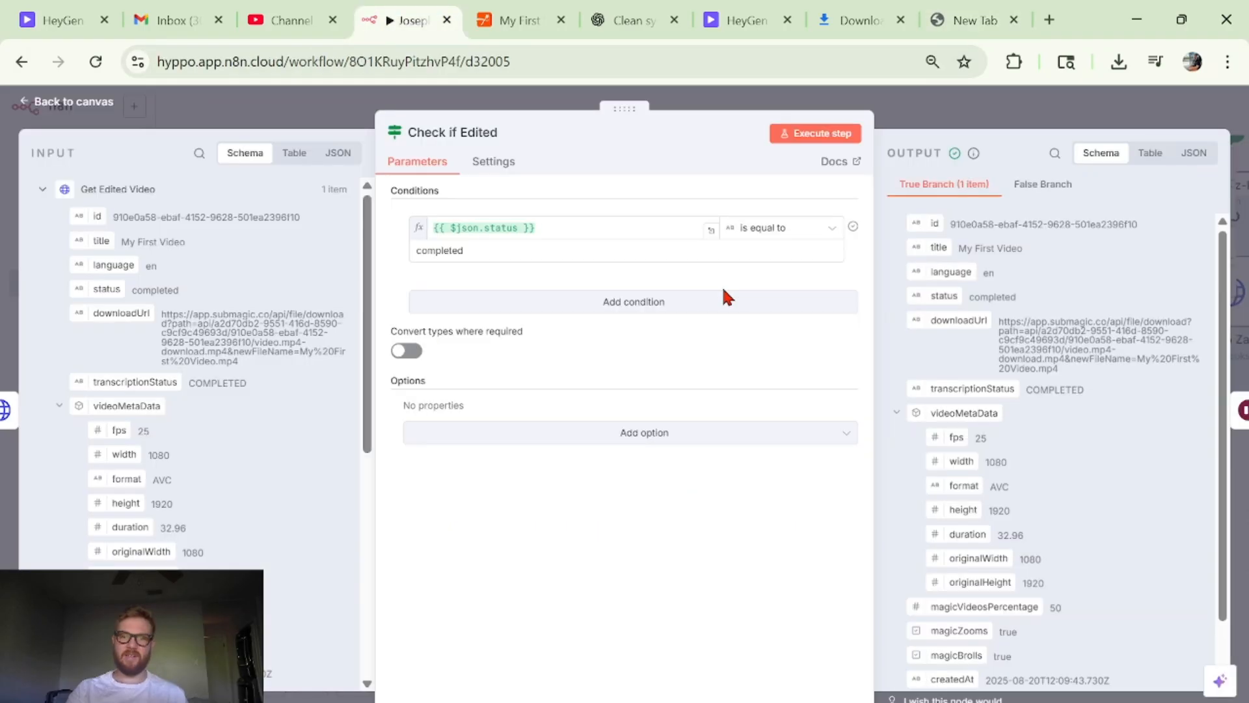
{"action": "left_click", "coordinate": [981, 127]}
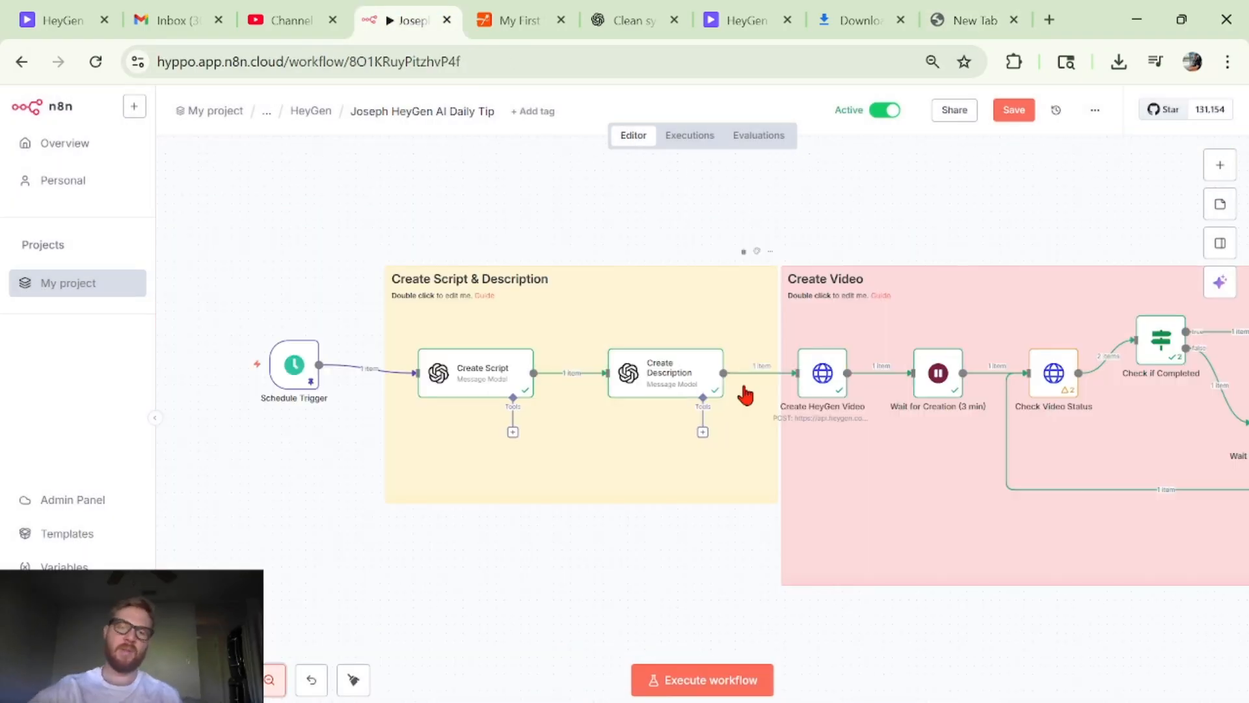
- Review the full workflow from the Schedule Trigger through the Create Script & Description, Create Video and Edit Video sections
{"action": "scroll", "coordinate": [745, 395], "scroll_direction": "right", "scroll_amount": 10}
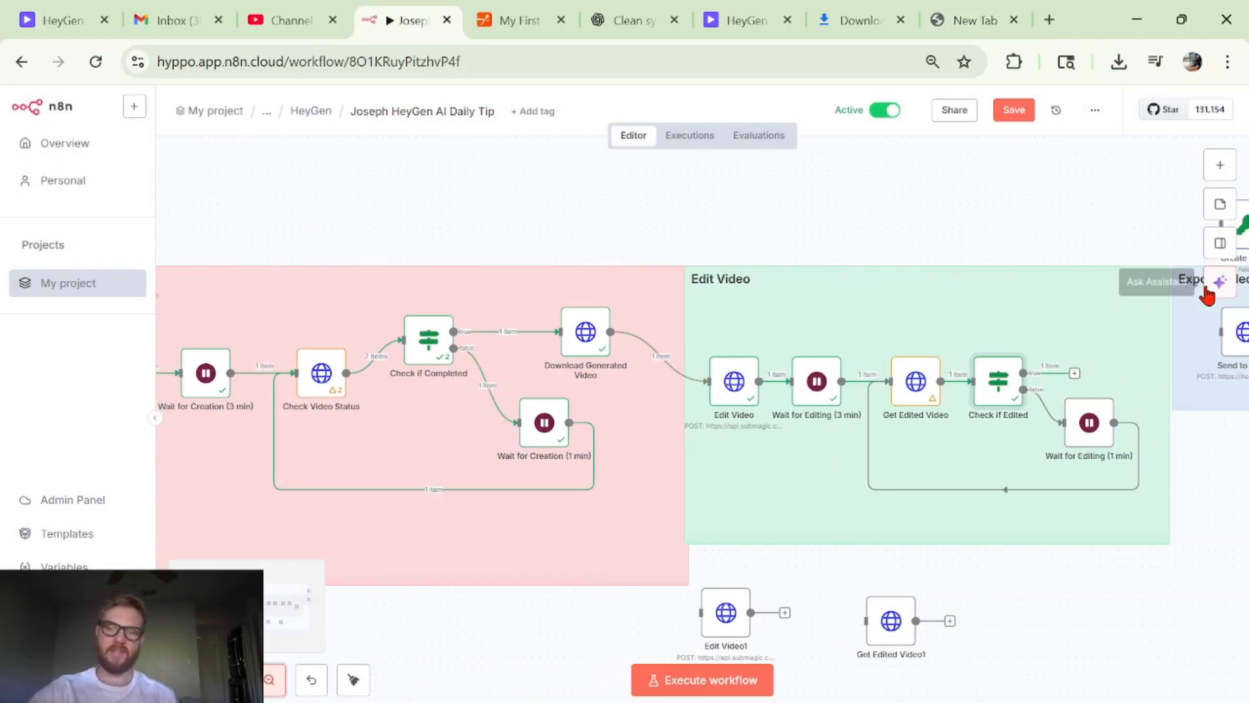
{"action": "scroll", "coordinate": [610, 235], "scroll_direction": "left", "scroll_amount": 12}
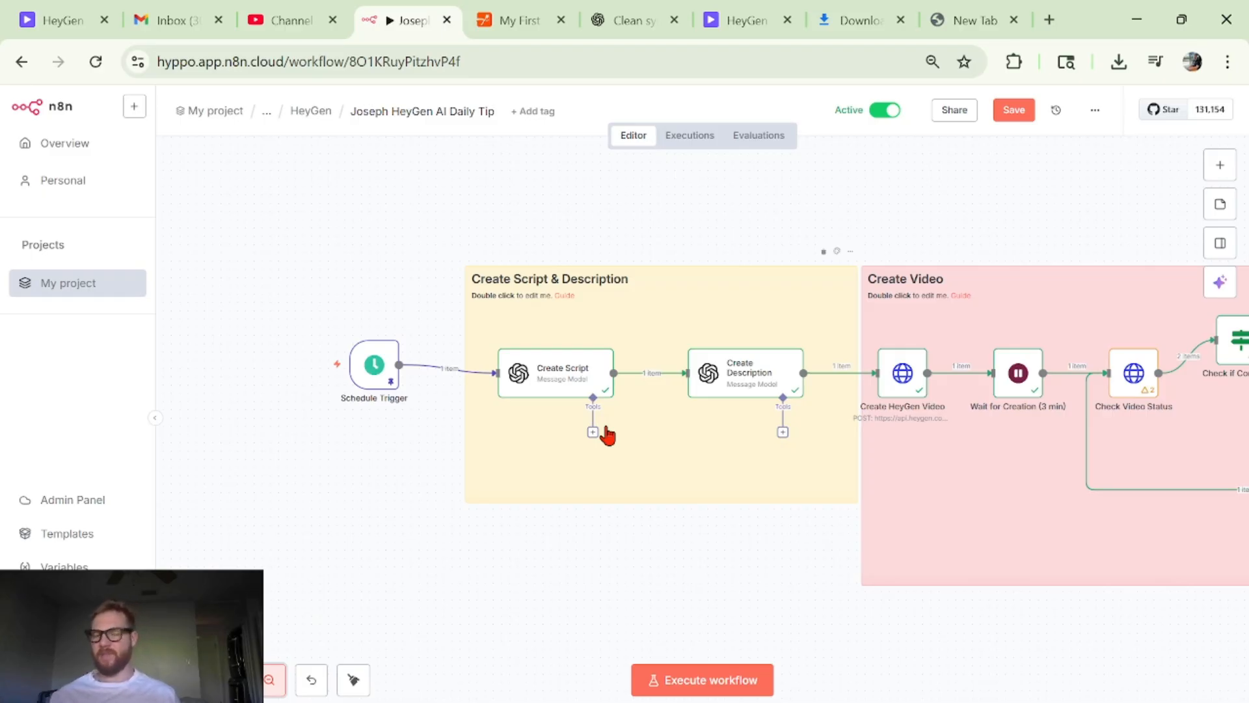
{"action": "scroll", "coordinate": [607, 434], "scroll_direction": "right", "scroll_amount": 10}
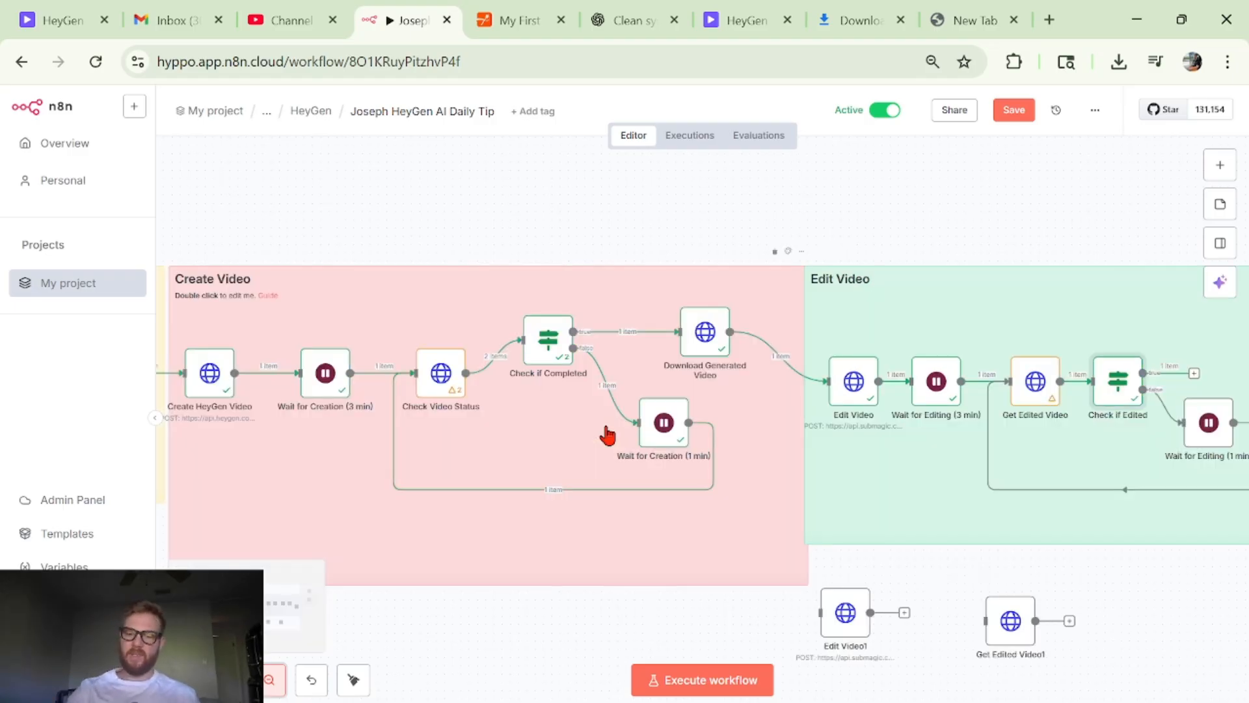
{"action": "scroll", "coordinate": [607, 435], "scroll_direction": "right", "scroll_amount": 7}
{"action": "scroll", "coordinate": [566, 313], "scroll_direction": "left", "scroll_amount": 10}
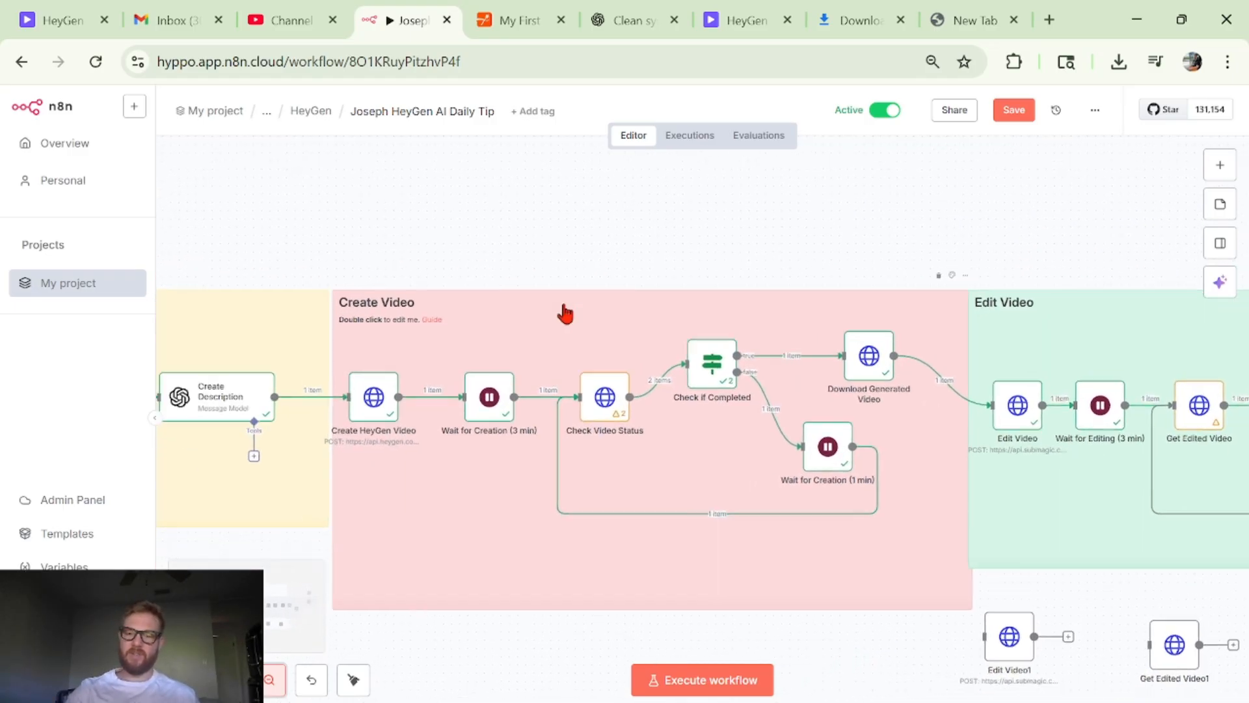
{"action": "scroll", "coordinate": [565, 314], "scroll_direction": "left", "scroll_amount": 9}
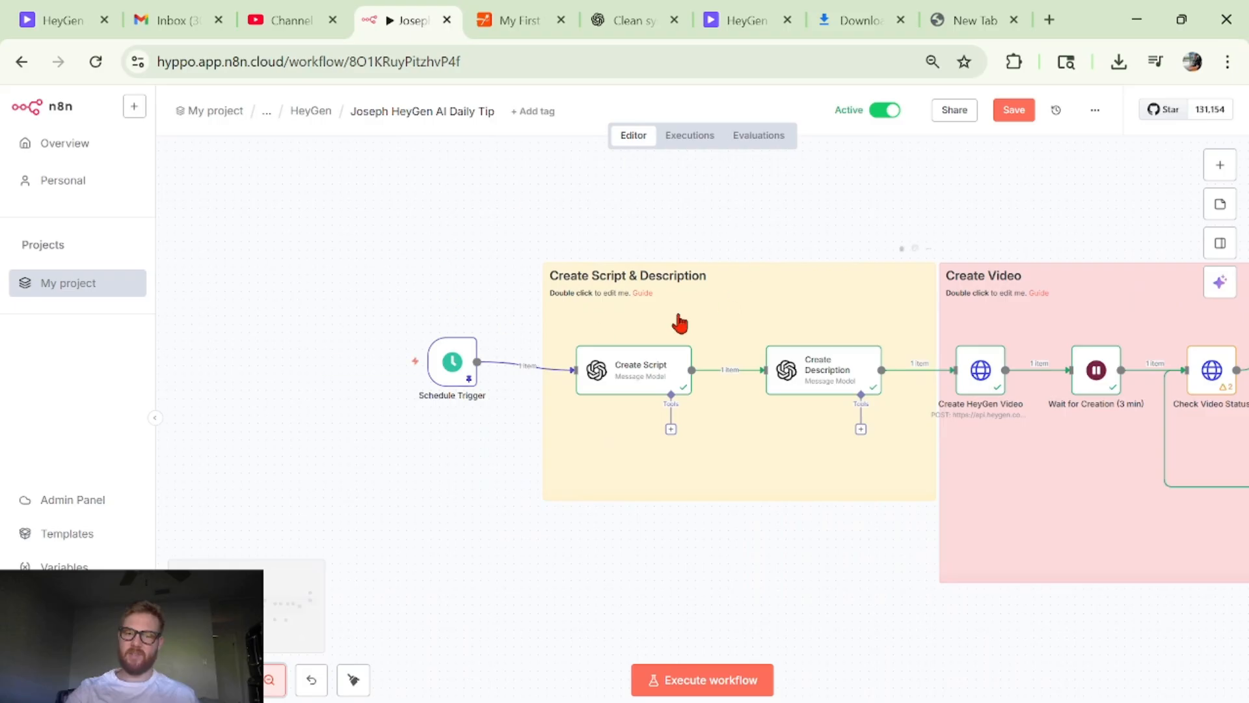
{"action": "scroll", "coordinate": [638, 318], "scroll_direction": "down", "scroll_amount": 1}
{"action": "scroll", "coordinate": [637, 318], "scroll_direction": "left", "scroll_amount": 1}
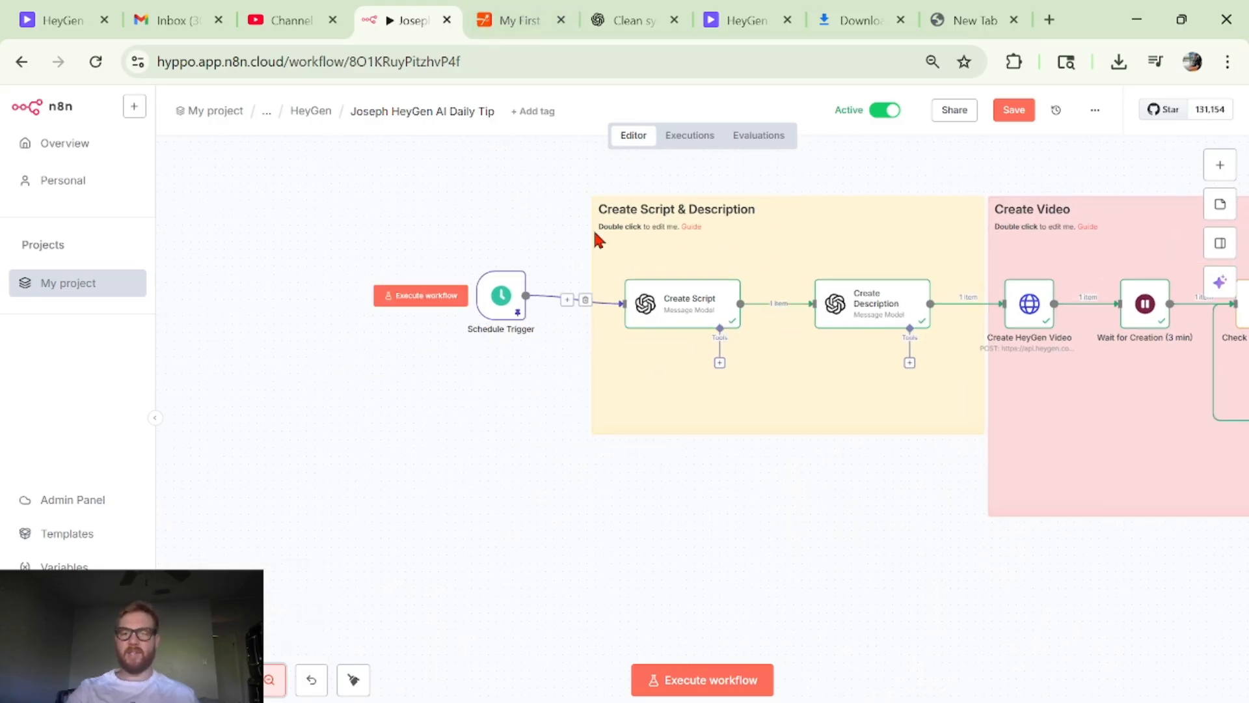
{"action": "scroll", "coordinate": [688, 343], "scroll_direction": "down", "scroll_amount": 1}
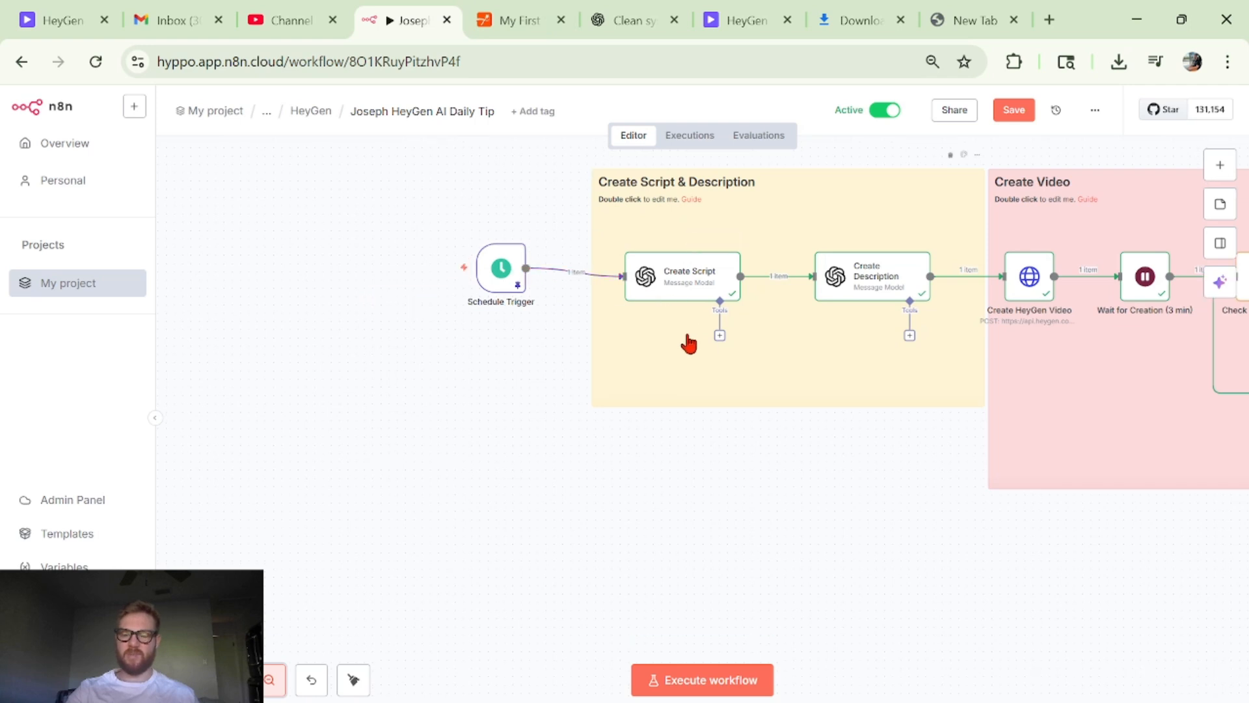
{"action": "scroll", "coordinate": [689, 343], "scroll_direction": "up", "scroll_amount": 4}
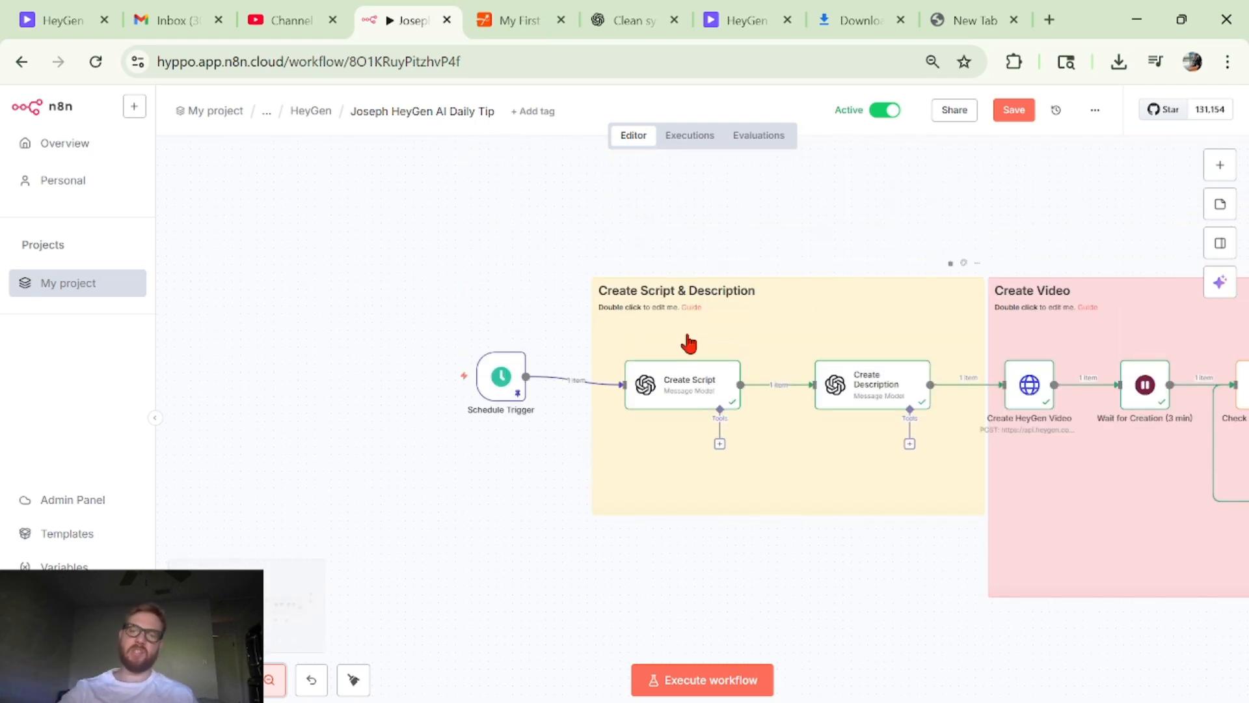
{"action": "scroll", "coordinate": [688, 344], "scroll_direction": "right", "scroll_amount": 10}
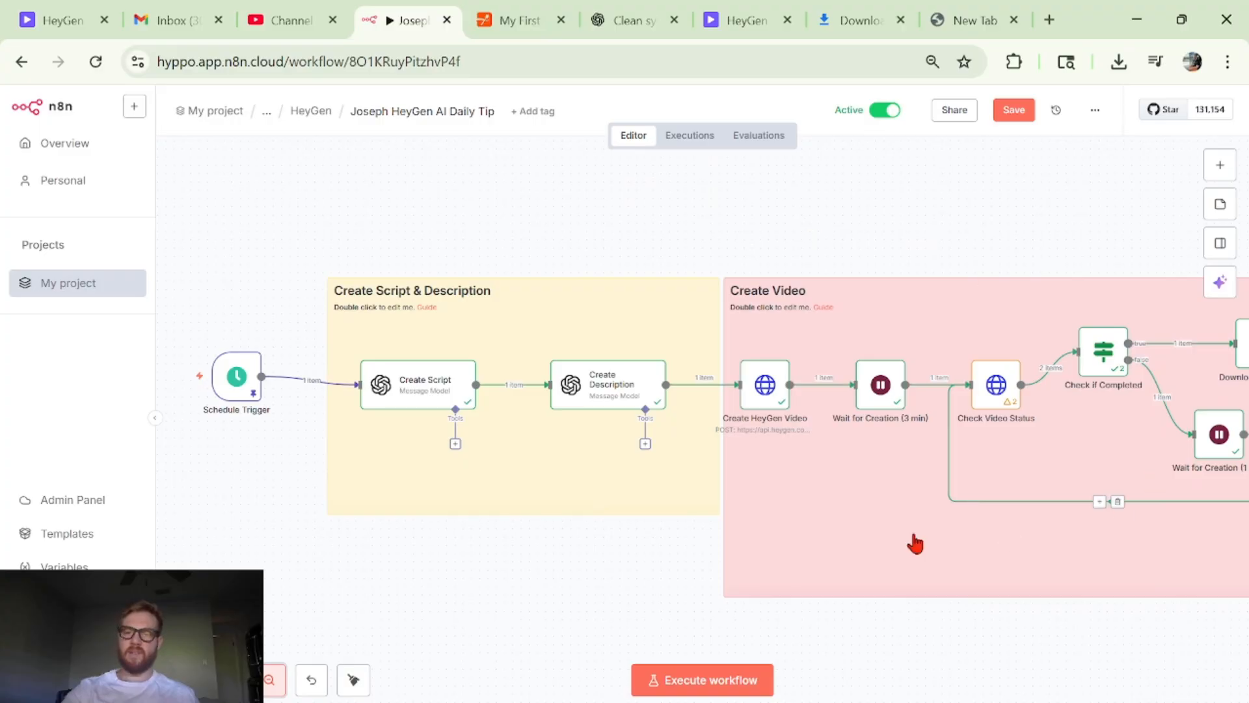
{"action": "scroll", "coordinate": [889, 313], "scroll_direction": "down", "scroll_amount": 4}
{"action": "scroll", "coordinate": [888, 312], "scroll_direction": "up", "scroll_amount": 3}
{"action": "scroll", "coordinate": [890, 312], "scroll_direction": "right", "scroll_amount": 10}
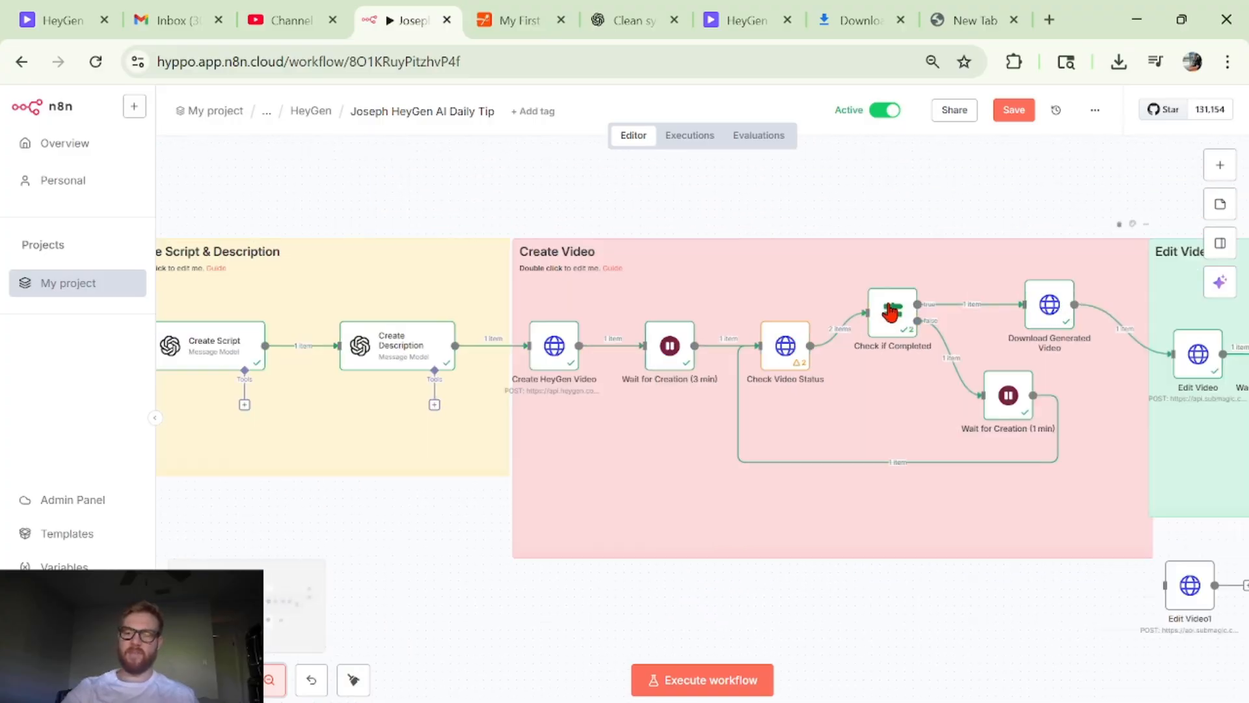
{"action": "scroll", "coordinate": [890, 312], "scroll_direction": "right", "scroll_amount": 20}
{"action": "scroll", "coordinate": [889, 313], "scroll_direction": "left", "scroll_amount": 20}
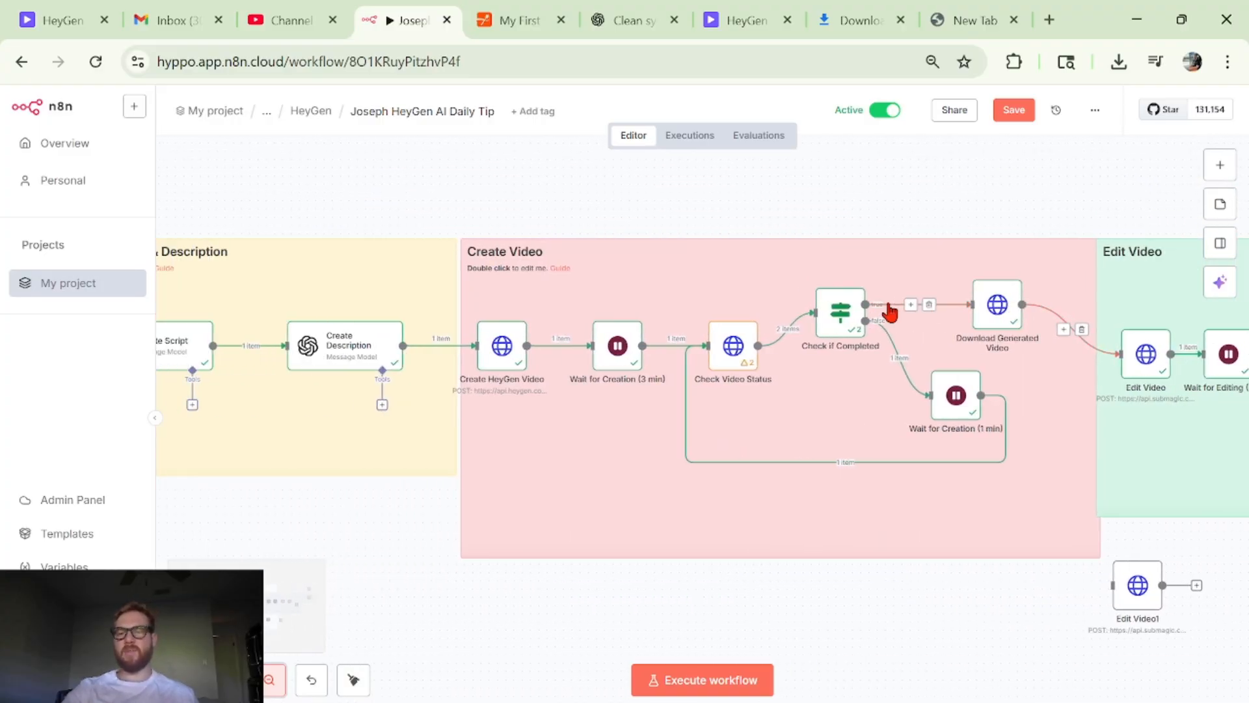
{"action": "scroll", "coordinate": [889, 313], "scroll_direction": "left", "scroll_amount": 16}
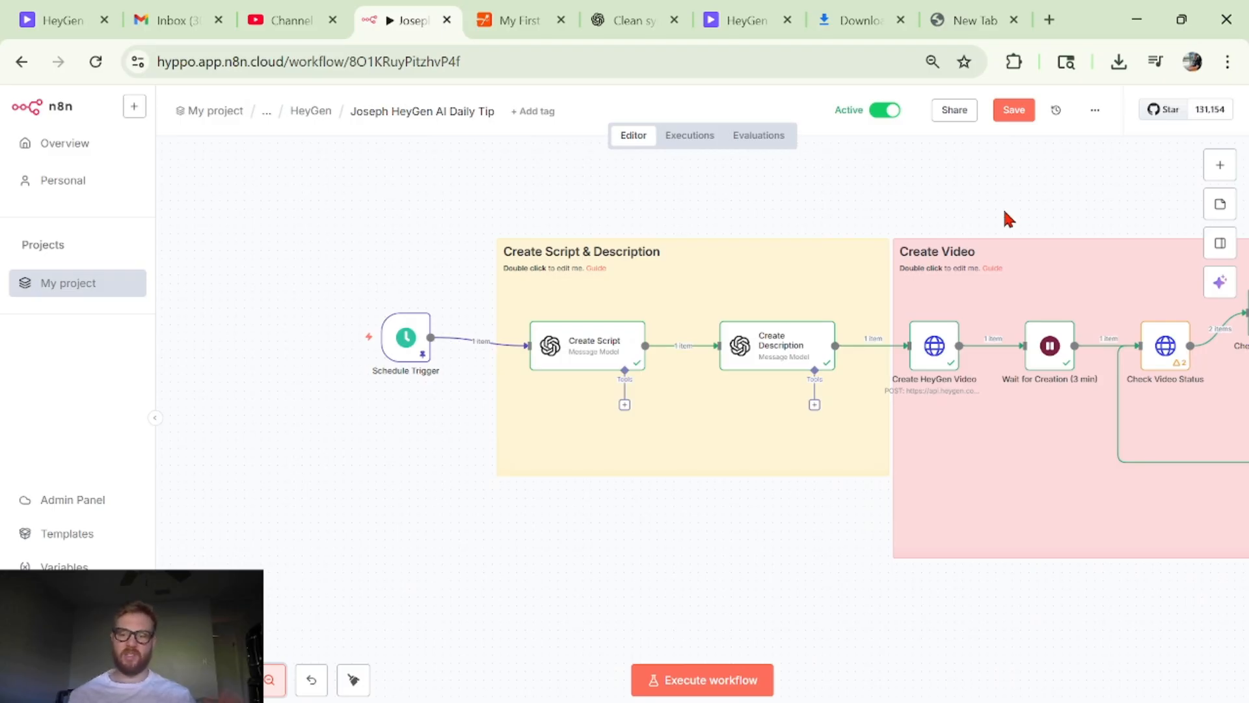
{"action": "scroll", "coordinate": [1005, 212], "scroll_direction": "right", "scroll_amount": 10}
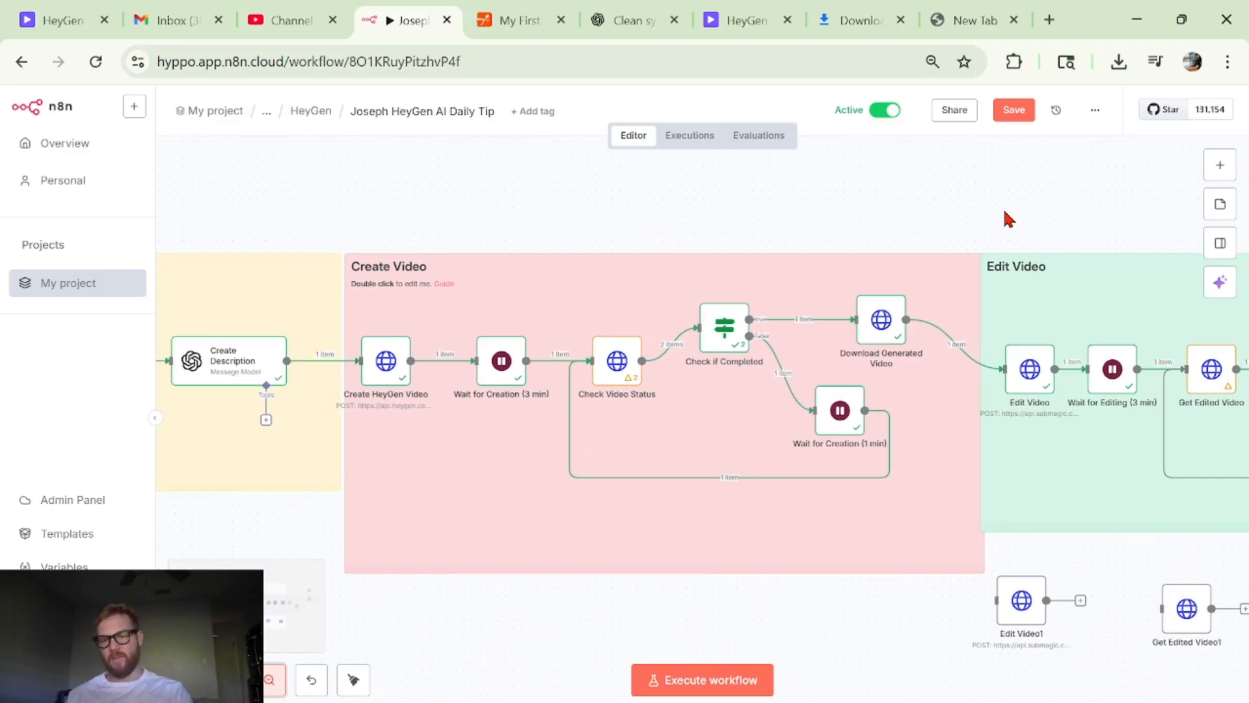
{"action": "scroll", "coordinate": [1005, 212], "scroll_direction": "right", "scroll_amount": 4}
{"action": "scroll", "coordinate": [1004, 212], "scroll_direction": "left", "scroll_amount": 10}
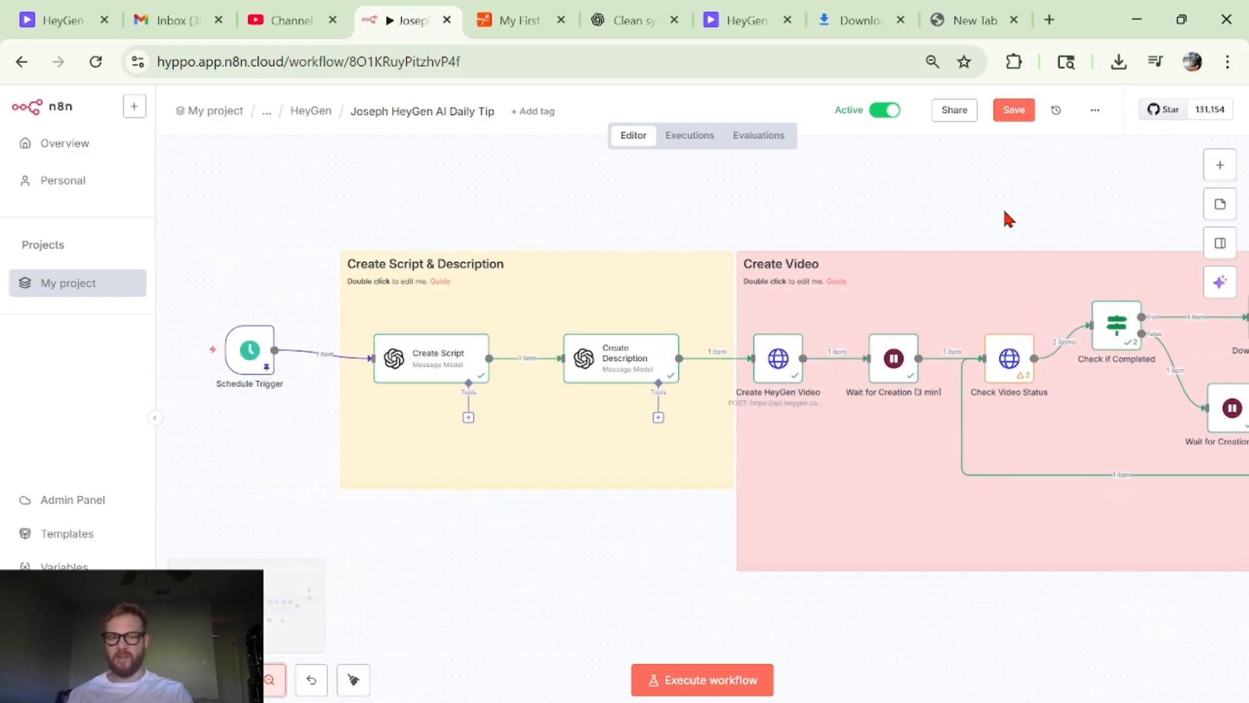
{"action": "scroll", "coordinate": [1003, 219], "scroll_direction": "left", "scroll_amount": 5}
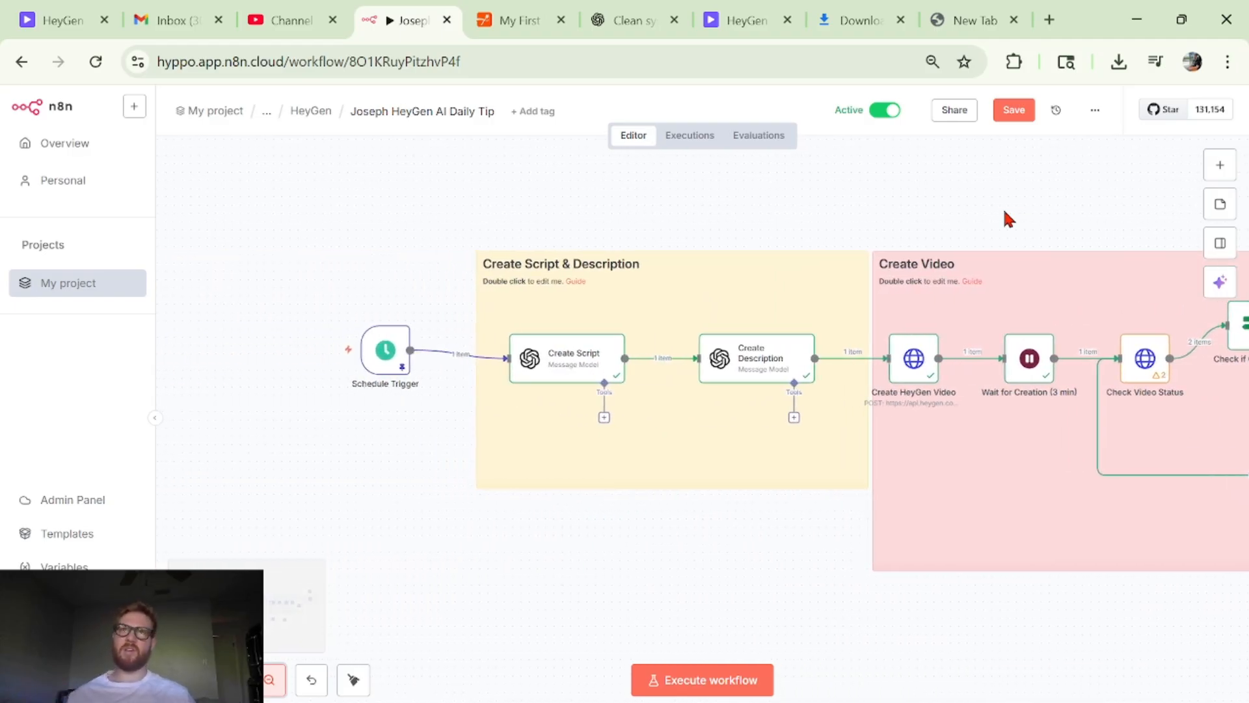